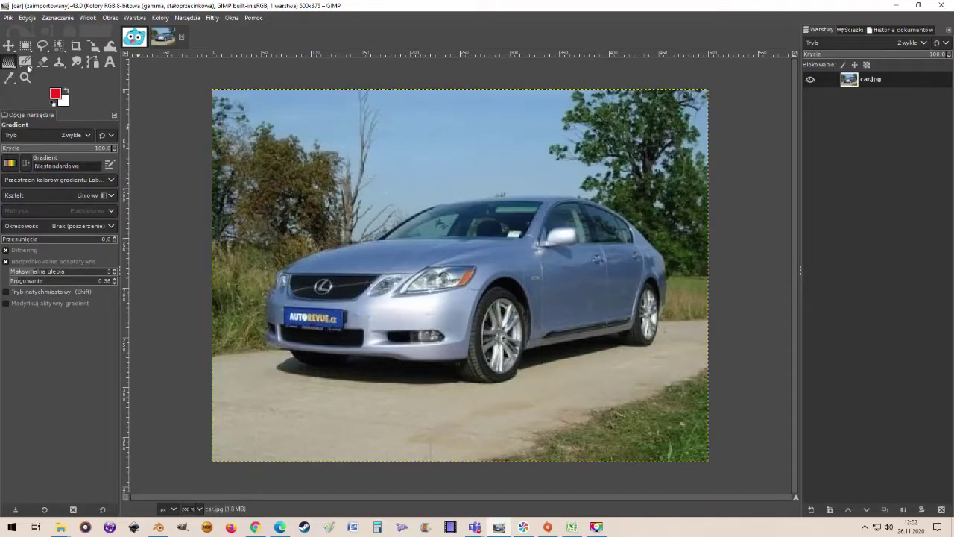
- Choose the Ink tool (Stalówka) with a round nib, size sensitivity 1.00 and speed sensitivity 0.80
click(27, 64)
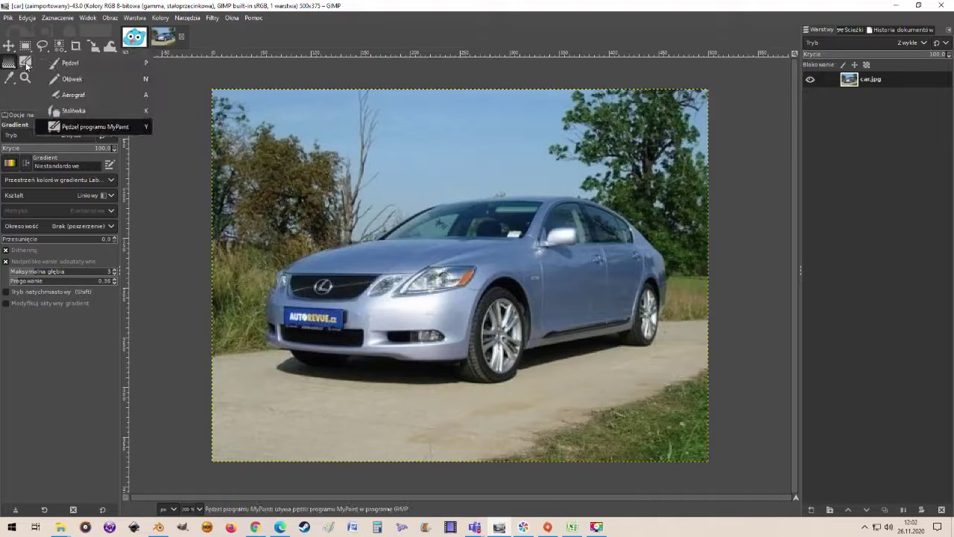
click(75, 110)
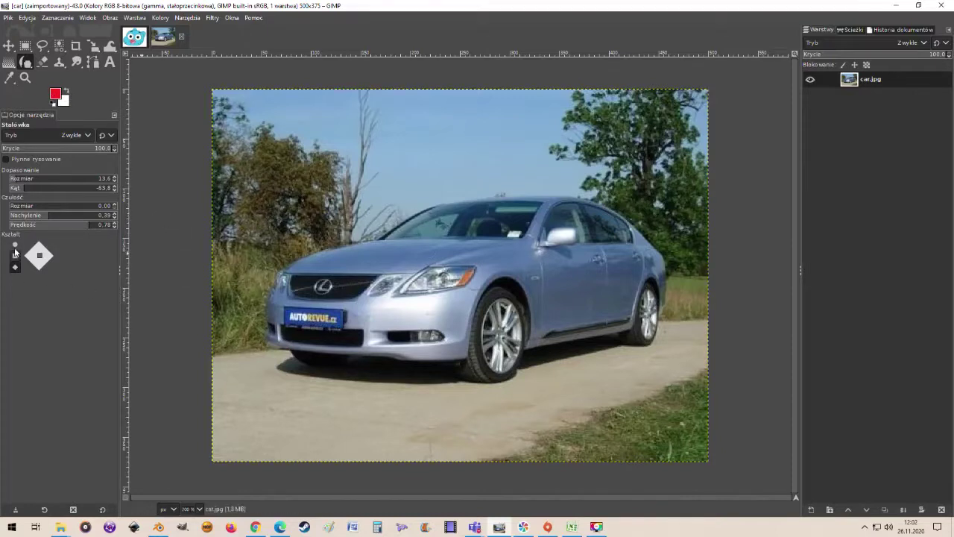
click(15, 245)
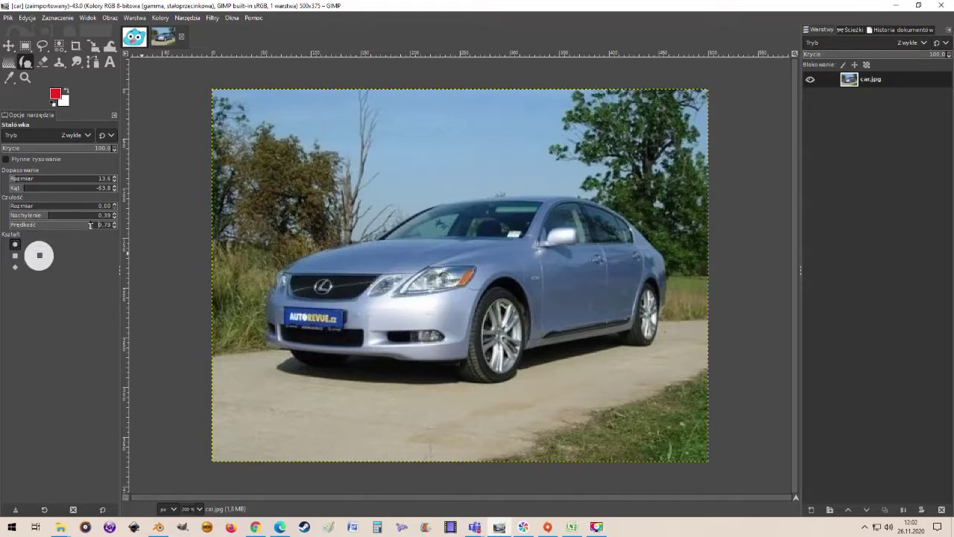
scroll(90, 224, up, 1)
scroll(113, 208, down, 4)
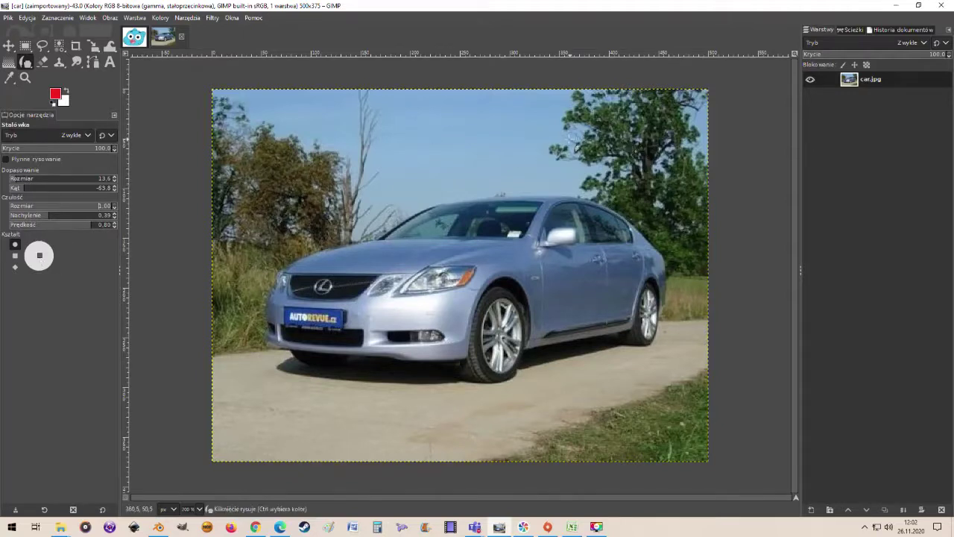
- Try the ink with a looping red stroke across the sky and zigzags over the car, and undo both
mouse_move(574, 141)
mouse_down()
mouse_move(498, 121)
mouse_move(455, 153)
mouse_move(509, 164)
mouse_move(454, 139)
mouse_move(386, 159)
mouse_move(418, 183)
mouse_move(394, 152)
mouse_move(324, 143)
mouse_move(321, 170)
mouse_move(332, 144)
mouse_move(284, 128)
mouse_move(257, 155)
mouse_move(255, 177)
mouse_up()
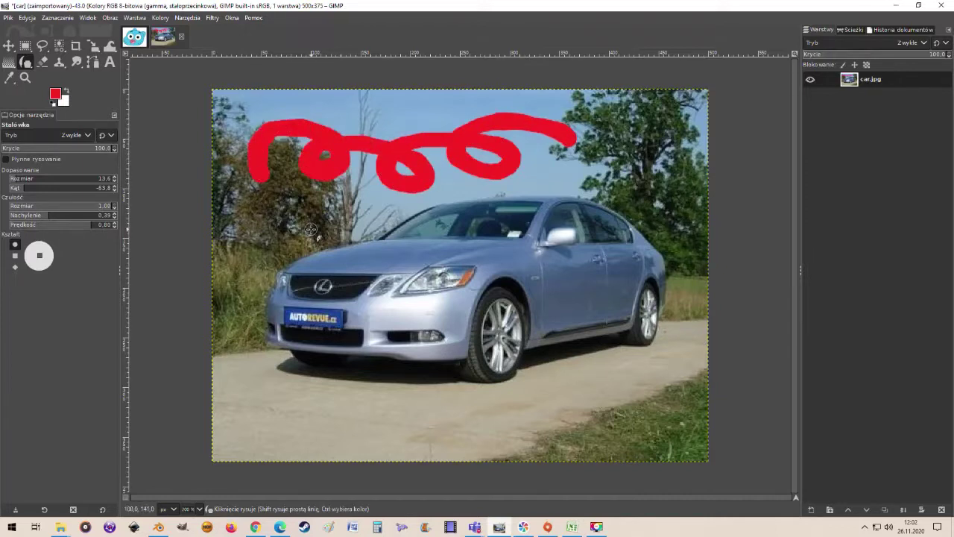
mouse_move(265, 236)
mouse_down()
mouse_move(471, 226)
mouse_move(456, 238)
mouse_move(326, 250)
mouse_move(565, 255)
mouse_move(371, 270)
mouse_move(552, 291)
mouse_move(469, 295)
mouse_move(612, 330)
mouse_move(384, 333)
mouse_move(437, 352)
mouse_move(277, 370)
mouse_move(504, 399)
mouse_move(600, 388)
mouse_up()
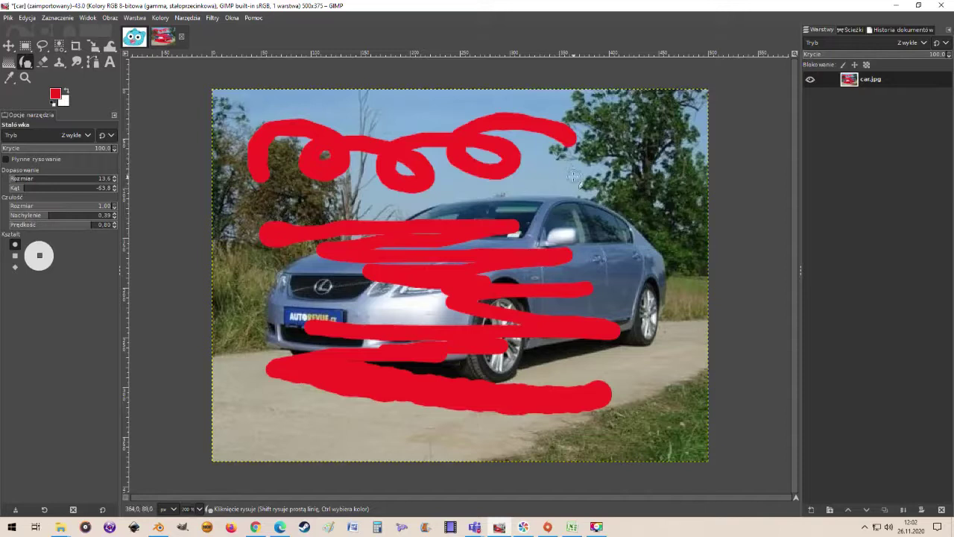
key(ctrl)
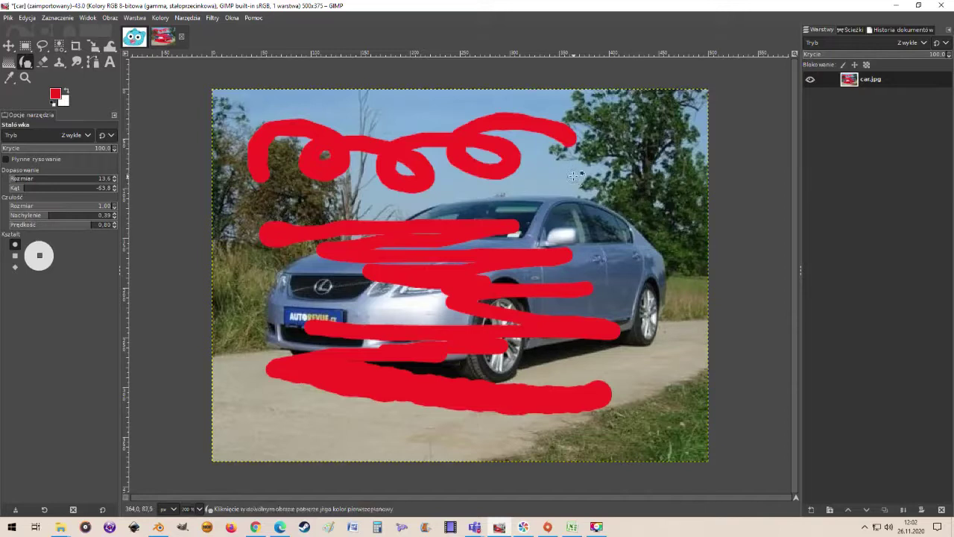
key(ctrl+z)
key(ctrl+z)
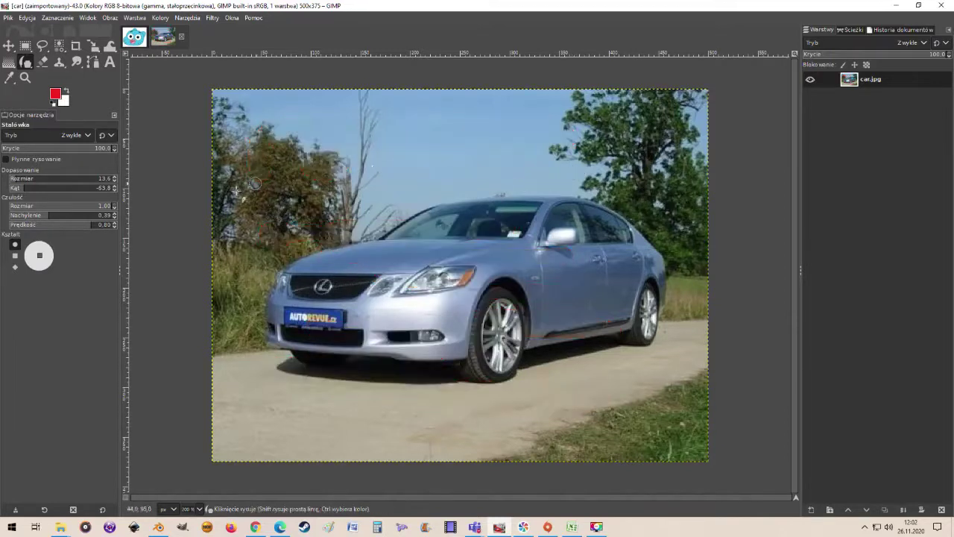
- Try smooth drawing with a looping red stroke around the car's front, switch it off and undo the stroke
click(6, 158)
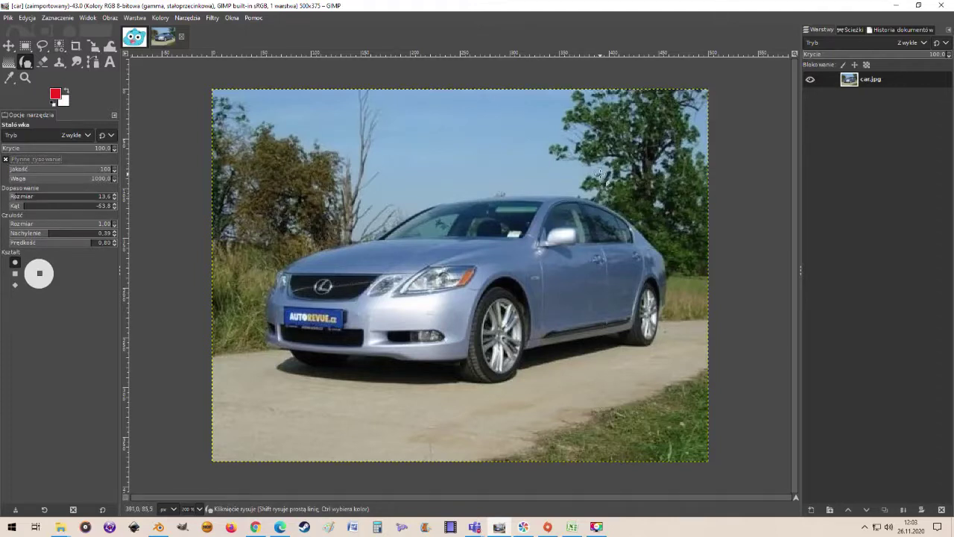
mouse_move(600, 173)
mouse_down()
mouse_move(544, 135)
mouse_move(479, 121)
mouse_move(404, 133)
mouse_move(363, 173)
mouse_move(366, 202)
mouse_move(410, 211)
mouse_move(448, 188)
mouse_move(444, 153)
mouse_move(397, 118)
mouse_move(334, 116)
mouse_move(281, 172)
mouse_move(266, 209)
mouse_move(269, 257)
mouse_move(313, 286)
mouse_move(374, 277)
mouse_move(356, 246)
mouse_move(290, 237)
mouse_move(347, 257)
mouse_move(276, 296)
mouse_move(307, 331)
mouse_move(384, 344)
mouse_move(447, 331)
mouse_move(481, 317)
mouse_up()
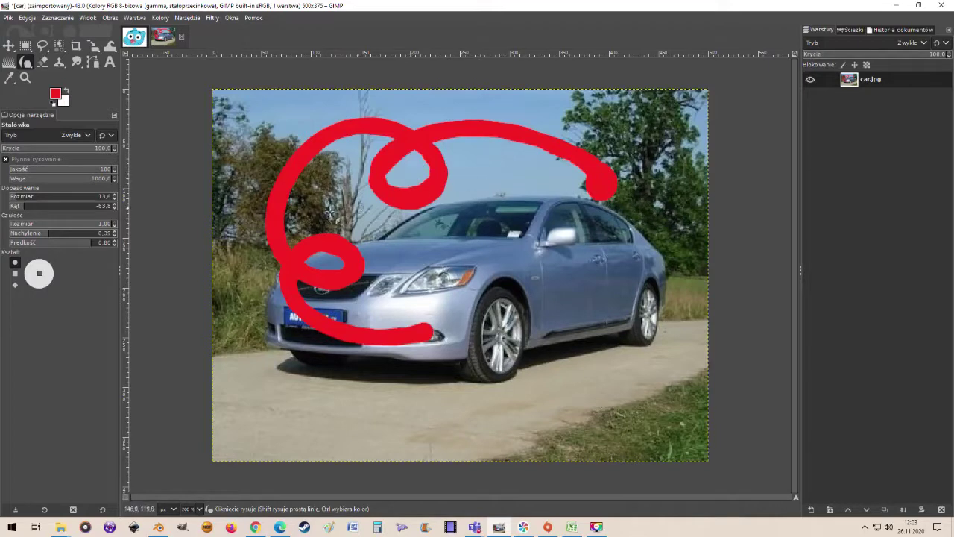
click(6, 160)
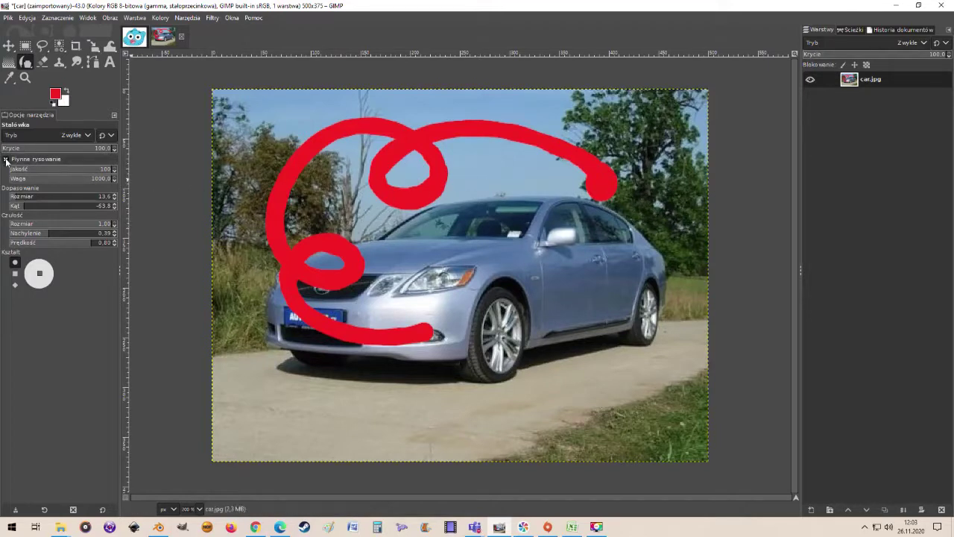
click(6, 159)
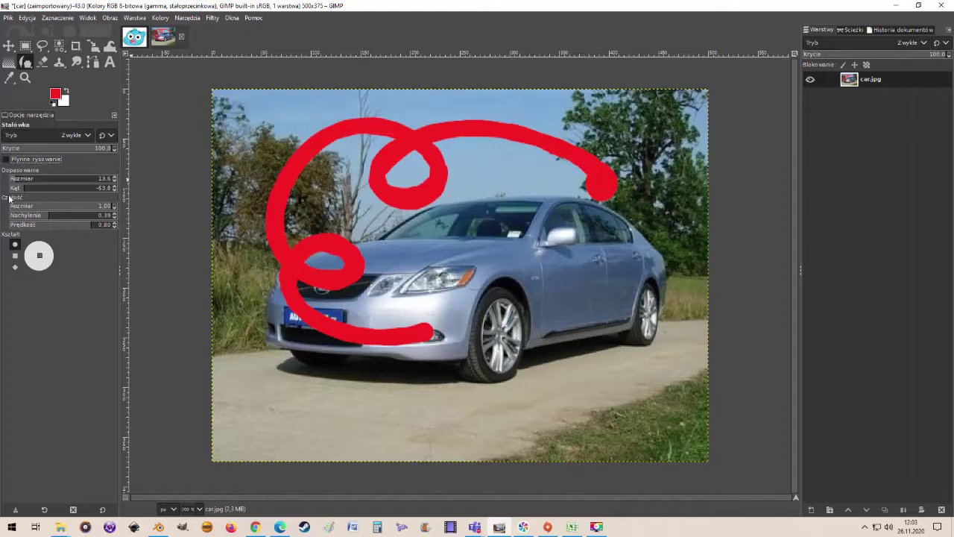
key(ctrl+z)
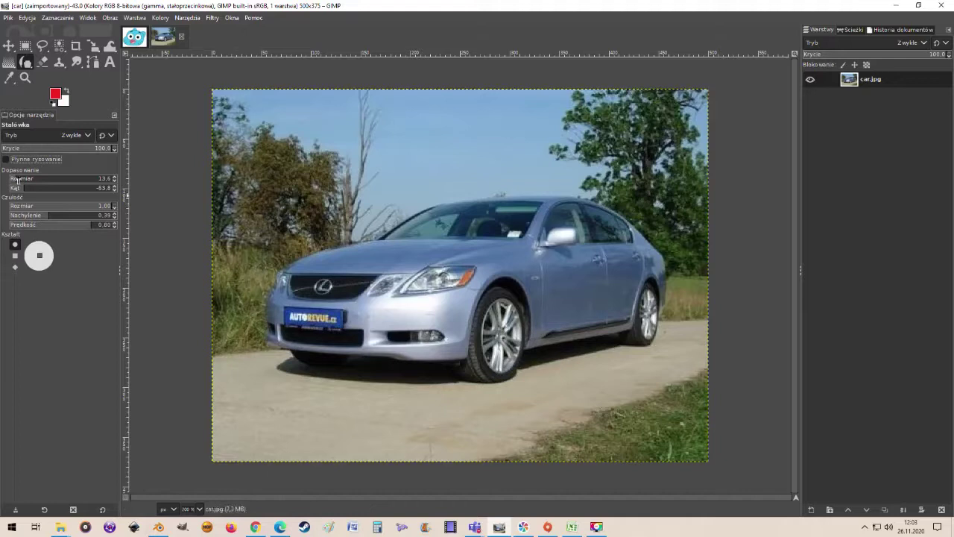
- Try a thick curving red stroke over the sky and car with ink size 35.9, and undo it
mouse_move(542, 161)
mouse_down()
mouse_move(494, 148)
mouse_move(427, 150)
mouse_move(326, 235)
mouse_move(362, 253)
mouse_move(470, 268)
mouse_move(555, 258)
mouse_up()
key(ctrl)
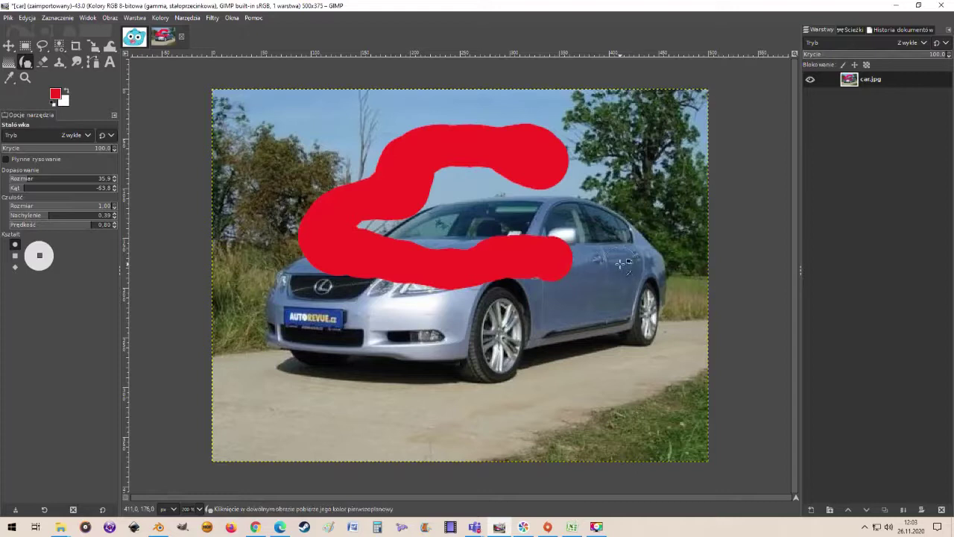
key(ctrl+z)
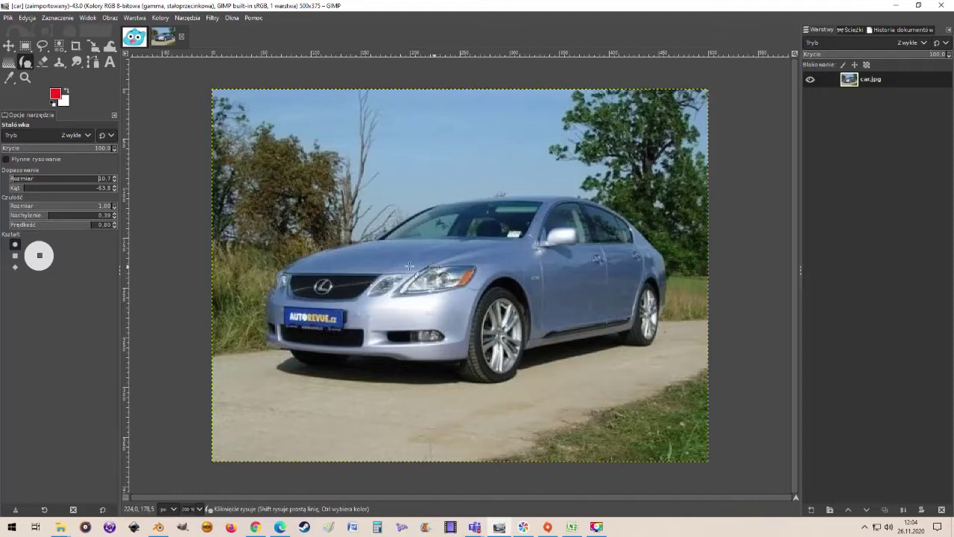
- Set the ink size to 10.7 and the angle to 38.4, try a stroke above the car and undo it
drag(26, 189, 80, 189)
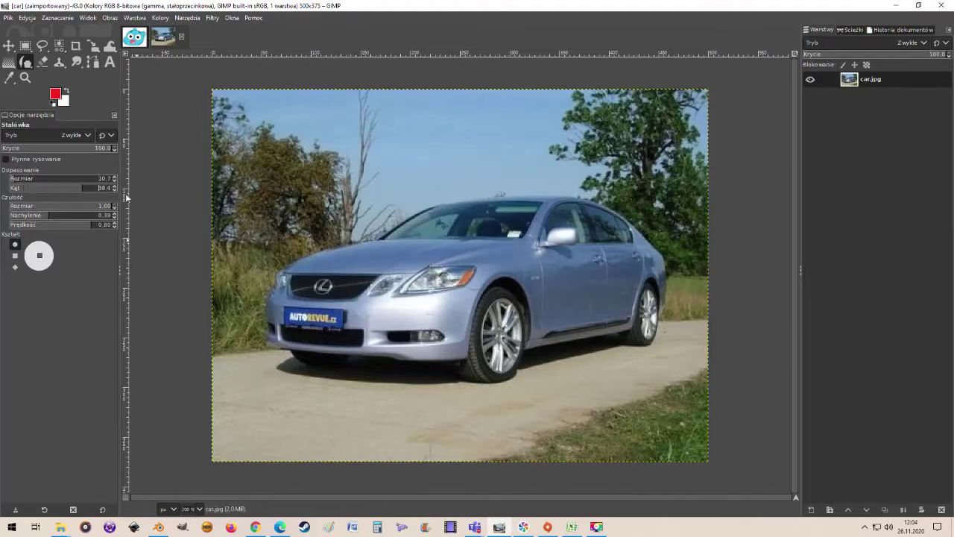
mouse_move(525, 178)
mouse_down()
mouse_move(495, 166)
mouse_move(463, 160)
mouse_move(396, 161)
mouse_move(317, 191)
mouse_move(340, 217)
mouse_move(459, 211)
mouse_up()
key(ctrl+z)
- Set the ink size to 22.3 and paint a red stroke across the sky, plus a second one below it with size sensitivity 0.00
drag(19, 179, 23, 180)
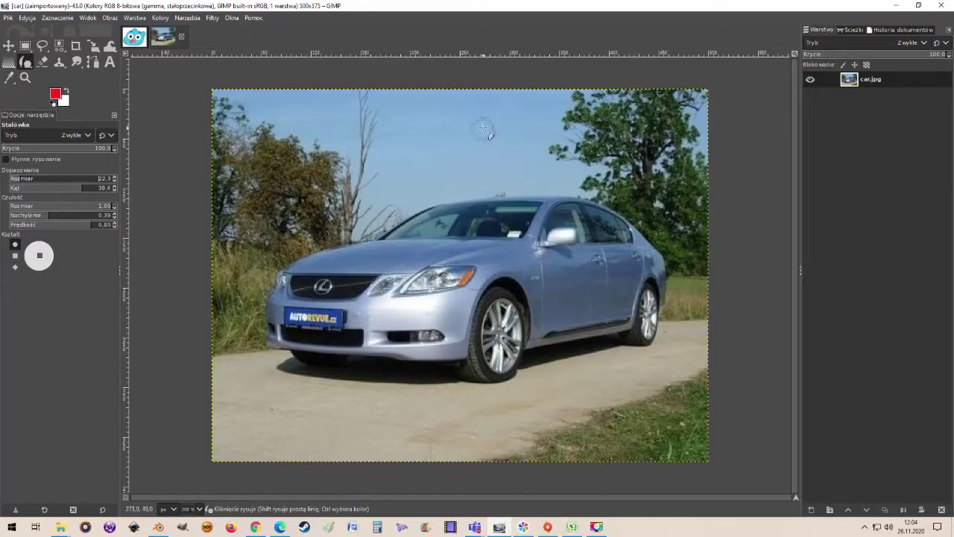
drag(482, 128, 284, 131)
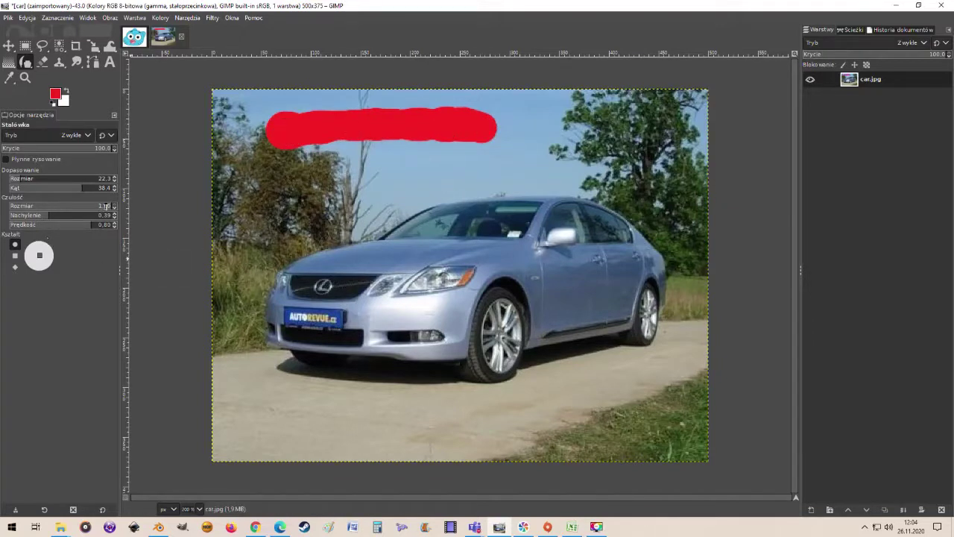
drag(90, 206, 2, 205)
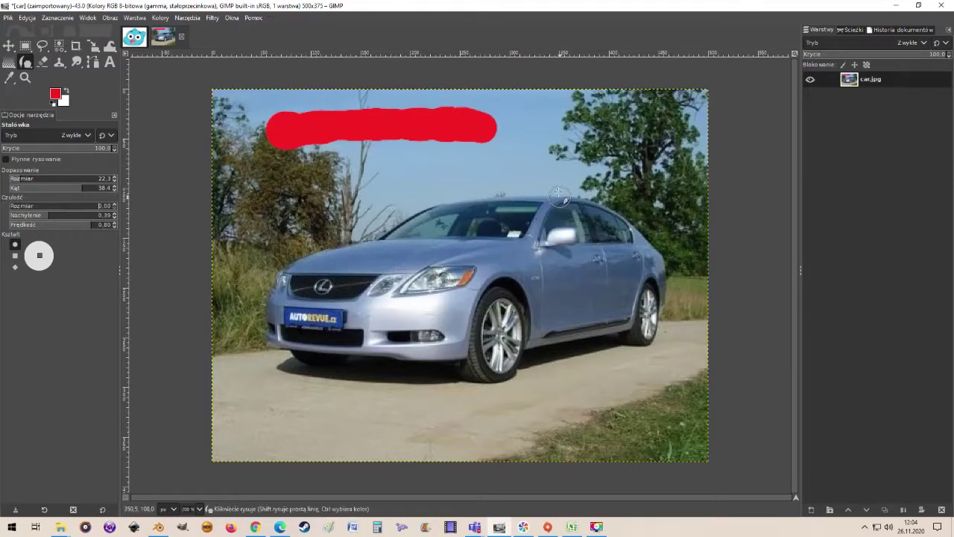
mouse_move(516, 179)
mouse_down()
mouse_move(326, 182)
mouse_move(350, 183)
mouse_up()
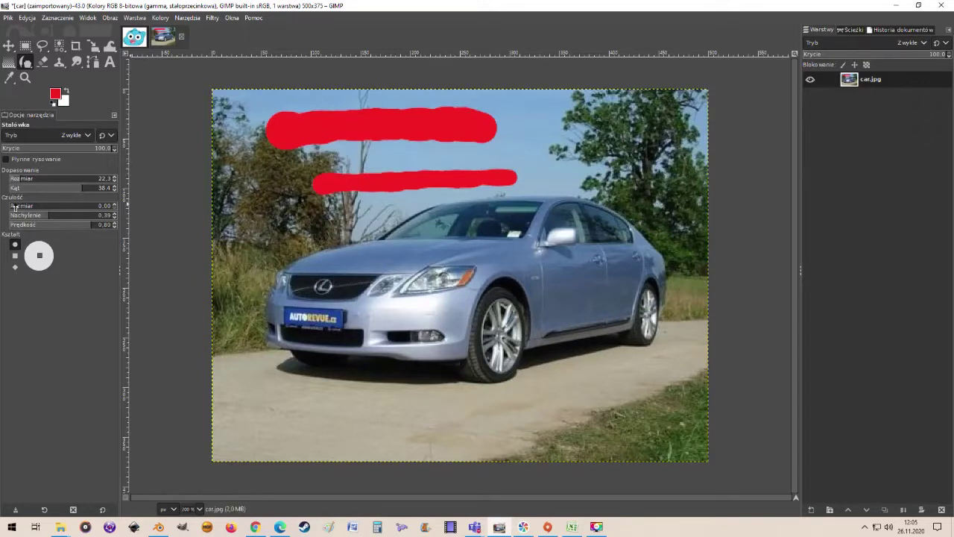
- Set size sensitivity to 1.00, tilt to 0.40 and speed to 0.00, and paint a wide curving red stroke over the car
drag(13, 206, 131, 206)
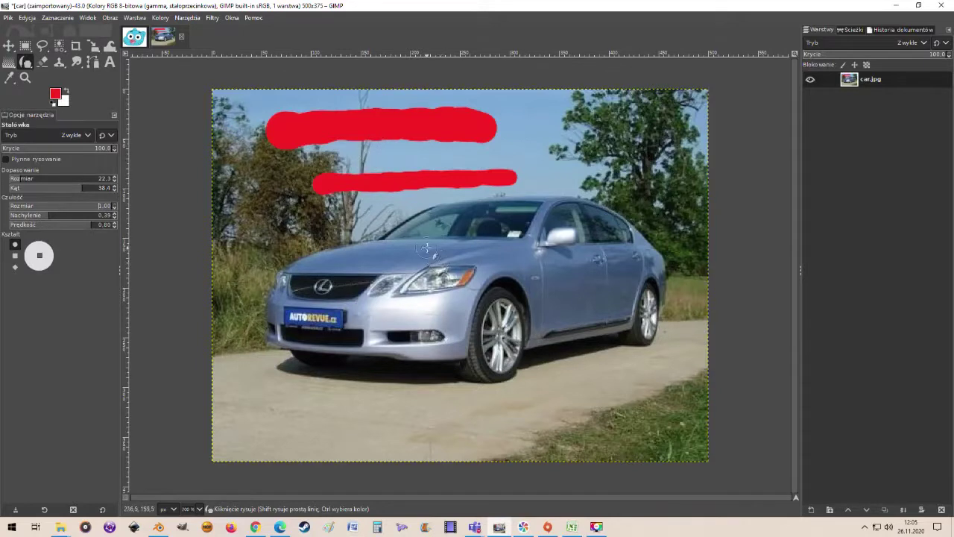
click(74, 207)
mouse_move(53, 216)
mouse_down()
mouse_move(93, 216)
mouse_move(50, 216)
mouse_up()
drag(85, 224, 4, 225)
click(319, 317)
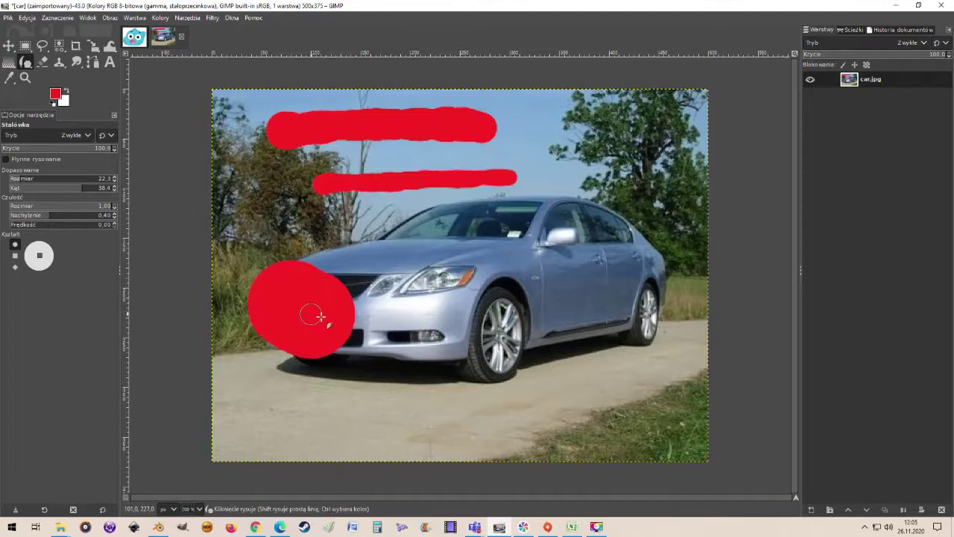
mouse_move(319, 317)
mouse_down()
mouse_move(416, 319)
mouse_move(483, 304)
mouse_move(606, 239)
mouse_move(654, 264)
mouse_move(649, 345)
mouse_move(574, 383)
mouse_move(521, 389)
mouse_up()
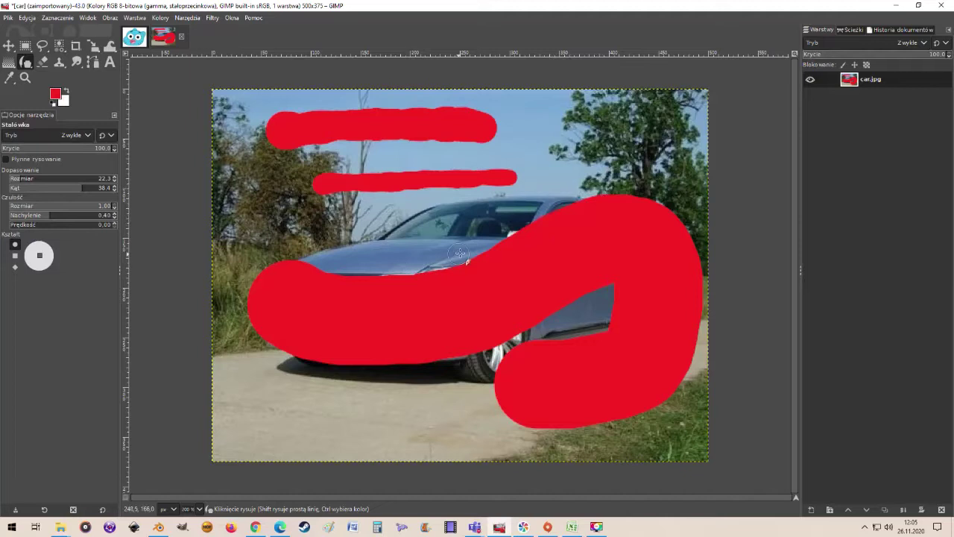
- Undo the three red test strokes on the car photo
key(ctrl)
key(ctrl+z)
key(ctrl+z)
key(ctrl+z)
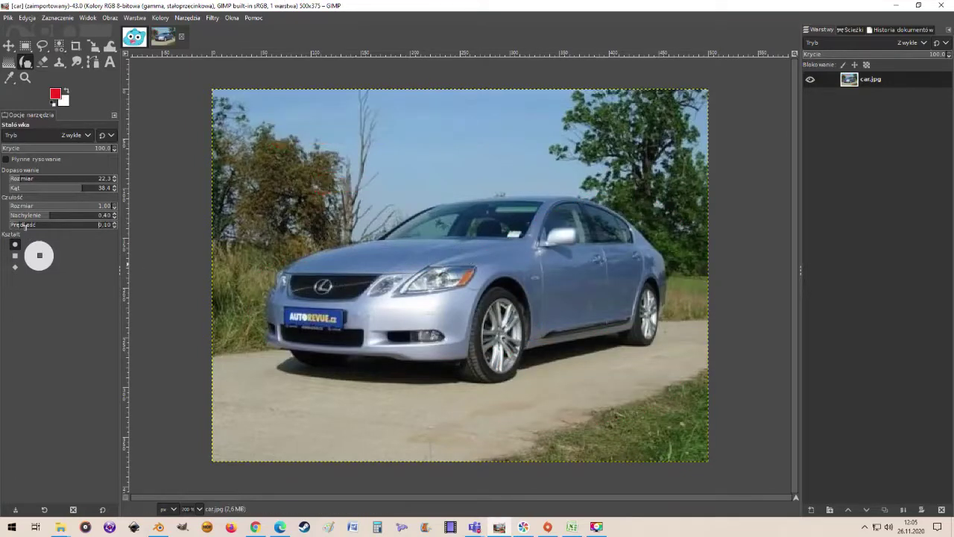
- Try a long red zigzag down over the car with speed sensitivity 1.00, and undo it
mouse_move(588, 170)
mouse_down()
mouse_move(413, 149)
mouse_move(348, 161)
mouse_move(358, 175)
mouse_move(448, 174)
mouse_move(598, 199)
mouse_move(605, 210)
mouse_move(306, 220)
mouse_move(340, 242)
mouse_move(582, 242)
mouse_move(630, 260)
mouse_move(318, 268)
mouse_move(367, 282)
mouse_move(591, 292)
mouse_move(425, 298)
mouse_move(424, 307)
mouse_move(523, 313)
mouse_move(385, 332)
mouse_move(471, 366)
mouse_move(343, 370)
mouse_move(448, 399)
mouse_move(570, 400)
mouse_move(613, 364)
mouse_move(608, 341)
mouse_move(627, 328)
mouse_up()
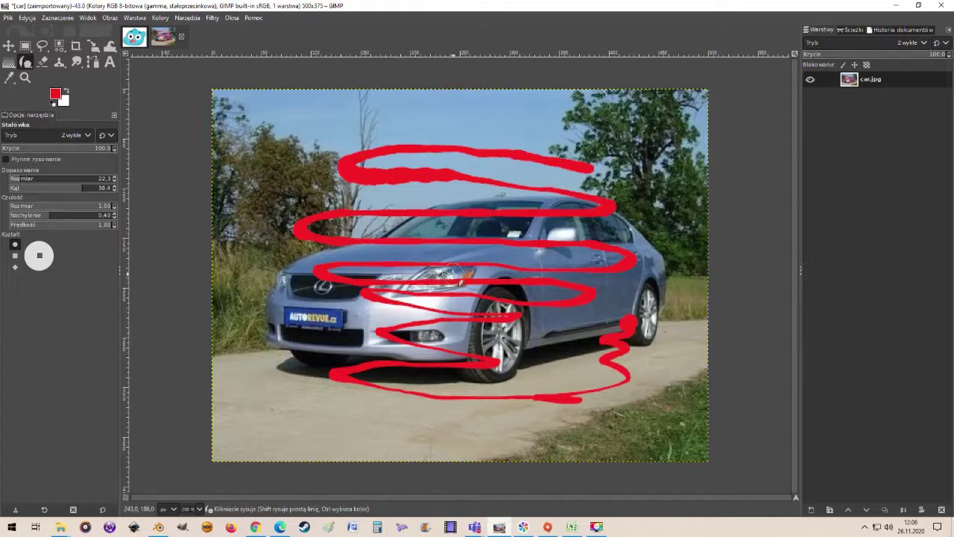
key(ctrl)
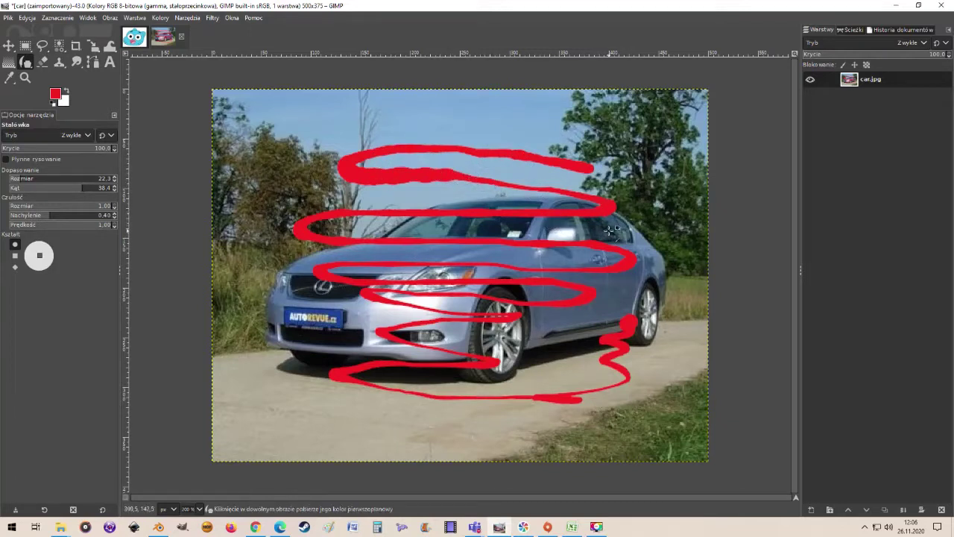
key(ctrl+z)
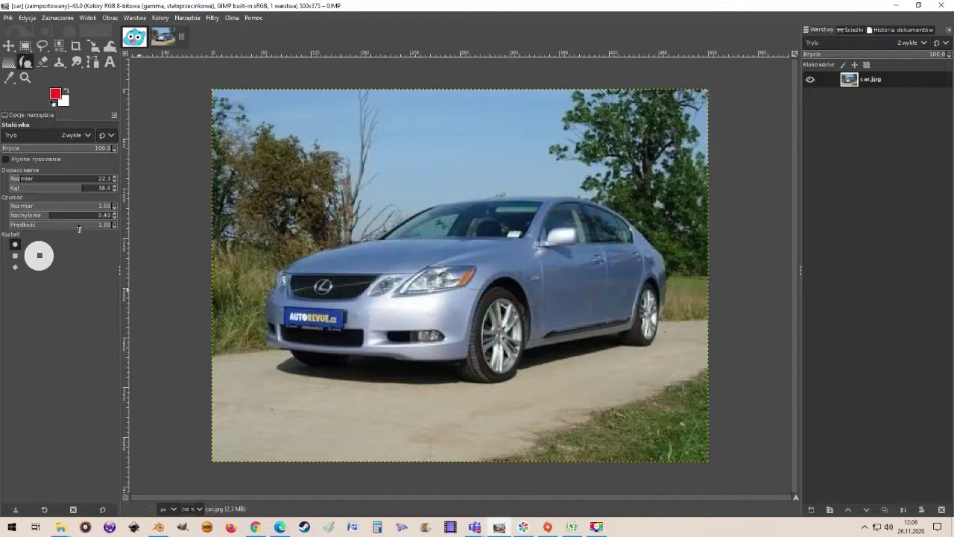
- Set speed sensitivity to 0.50 and ink size to 11.7, trying red strokes across the sky and undoing each
drag(79, 228, 55, 226)
drag(564, 182, 389, 177)
key(ctrl+z)
drag(520, 169, 343, 170)
key(ctrl+z)
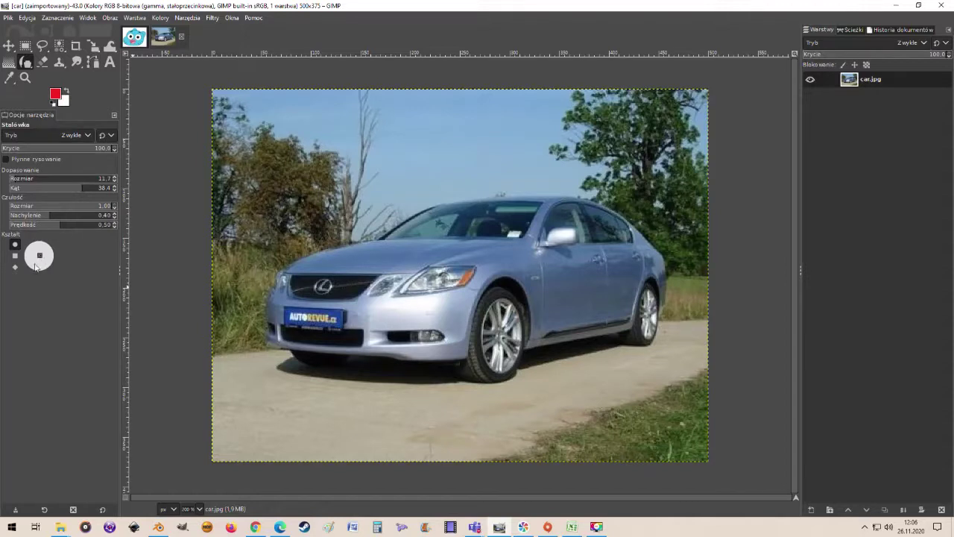
- Try the round nib reshaped into a narrow slanted ellipse with two looping red strokes, undo them and restore the circular nib
drag(35, 267, 37, 249)
drag(40, 259, 38, 255)
mouse_move(543, 184)
mouse_down()
mouse_move(515, 155)
mouse_move(425, 140)
mouse_move(331, 212)
mouse_move(392, 220)
mouse_move(330, 179)
mouse_move(258, 251)
mouse_move(350, 337)
mouse_move(348, 288)
mouse_move(302, 288)
mouse_move(331, 408)
mouse_move(494, 349)
mouse_move(483, 374)
mouse_move(452, 286)
mouse_move(439, 315)
mouse_move(544, 246)
mouse_up()
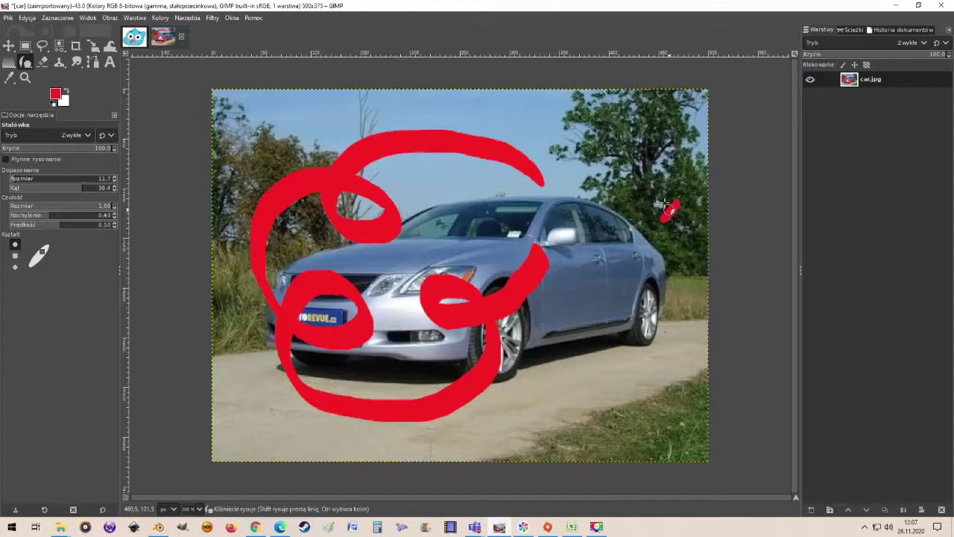
mouse_move(673, 213)
mouse_down()
mouse_move(620, 166)
mouse_move(559, 186)
mouse_move(578, 218)
mouse_move(593, 185)
mouse_move(476, 211)
mouse_move(467, 240)
mouse_move(470, 195)
mouse_move(417, 188)
mouse_up()
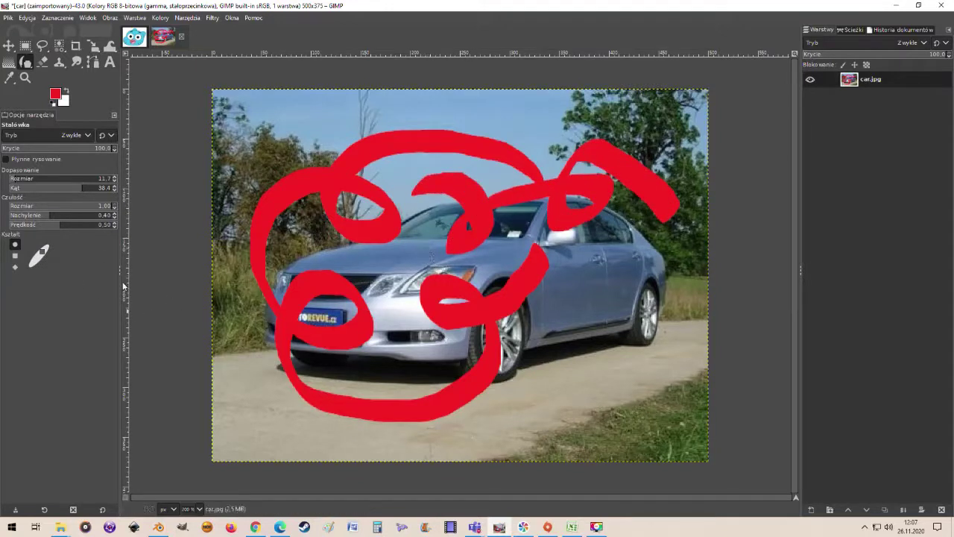
key(ctrl+z)
key(ctrl+z)
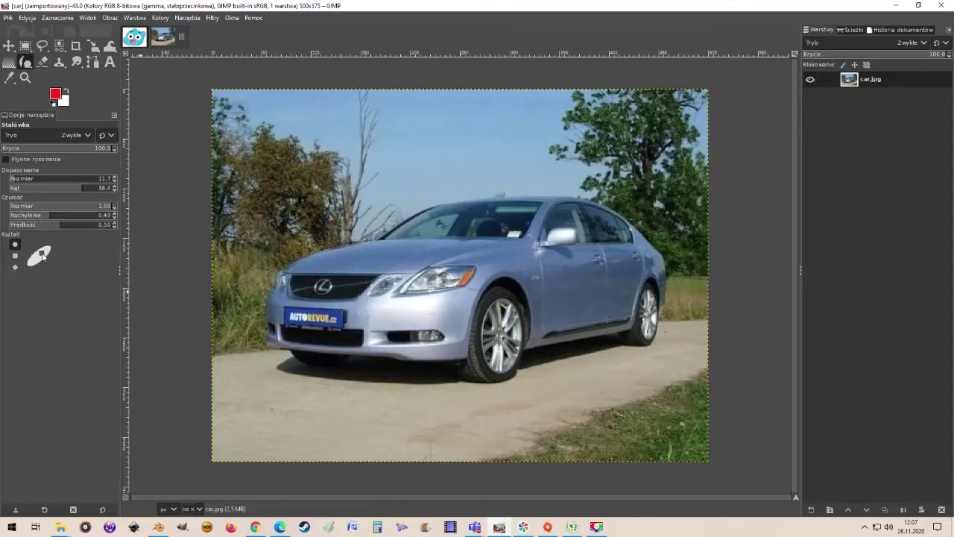
drag(43, 250, 51, 252)
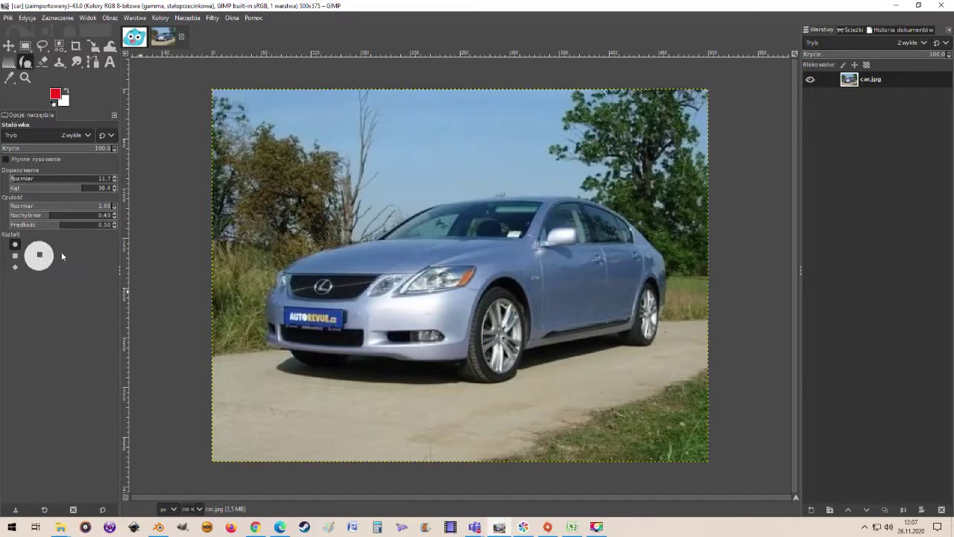
- Switch to the square nib and paint an angular red stroke over the sky, plus another over the car with a narrow slanted nib
click(15, 255)
drag(41, 257, 41, 259)
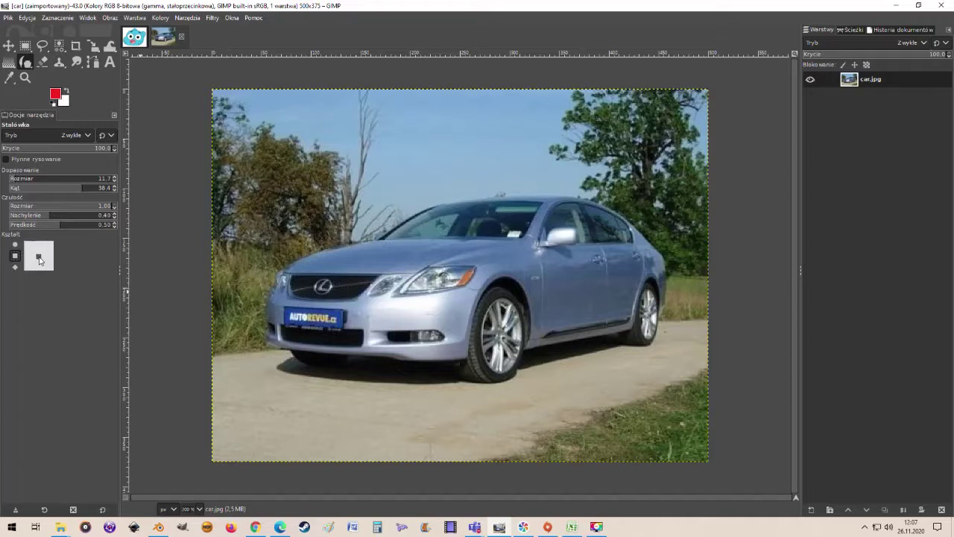
mouse_move(315, 143)
mouse_down()
mouse_move(313, 204)
mouse_move(413, 206)
mouse_move(410, 152)
mouse_move(532, 151)
mouse_up()
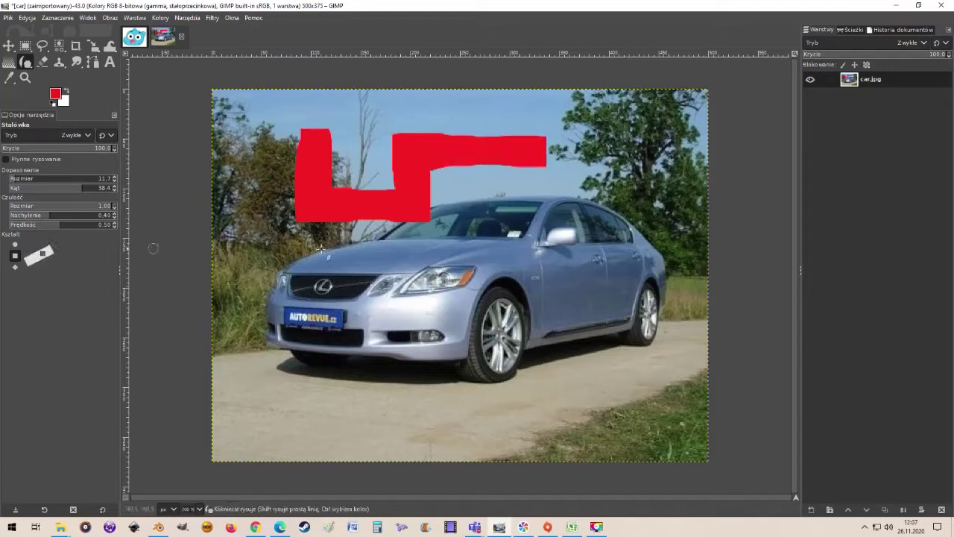
mouse_move(495, 207)
mouse_down()
mouse_move(520, 225)
mouse_move(569, 215)
mouse_move(618, 237)
mouse_move(645, 266)
mouse_move(558, 288)
mouse_up()
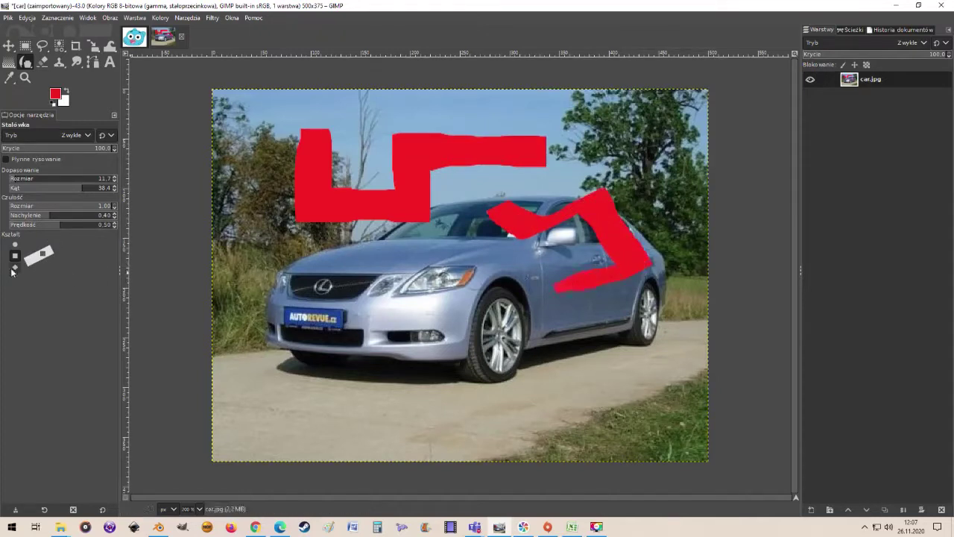
- Try the diamond nib widened to a full diamond with an angular red stroke over the car's front, and undo all the red strokes
click(15, 266)
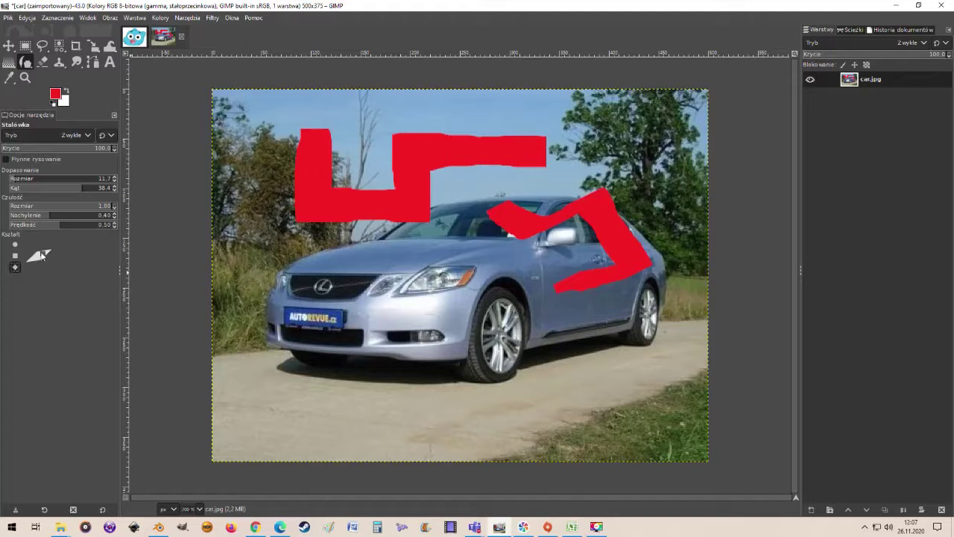
drag(42, 254, 40, 259)
mouse_move(325, 264)
mouse_down()
mouse_move(317, 346)
mouse_move(470, 341)
mouse_move(475, 270)
mouse_move(401, 262)
mouse_move(408, 276)
mouse_up()
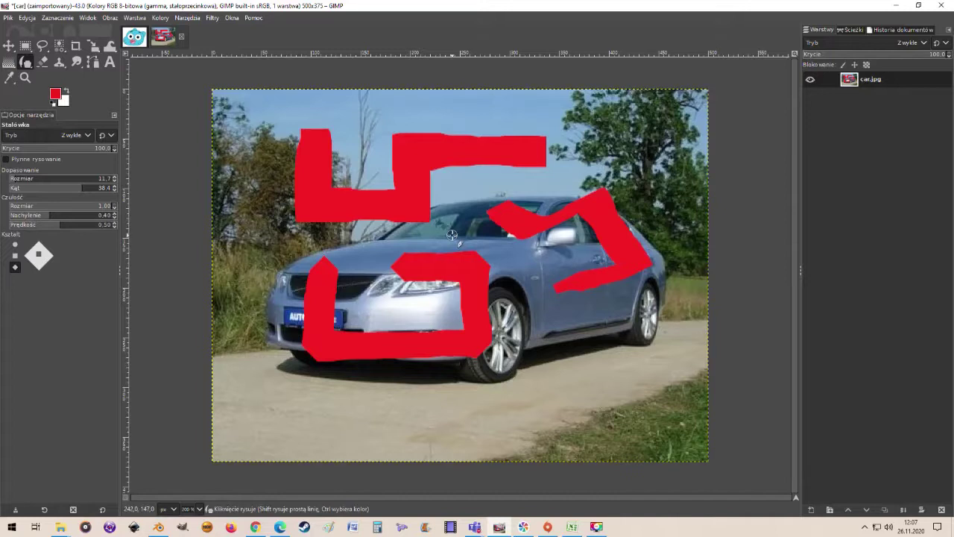
key(ctrl+z)
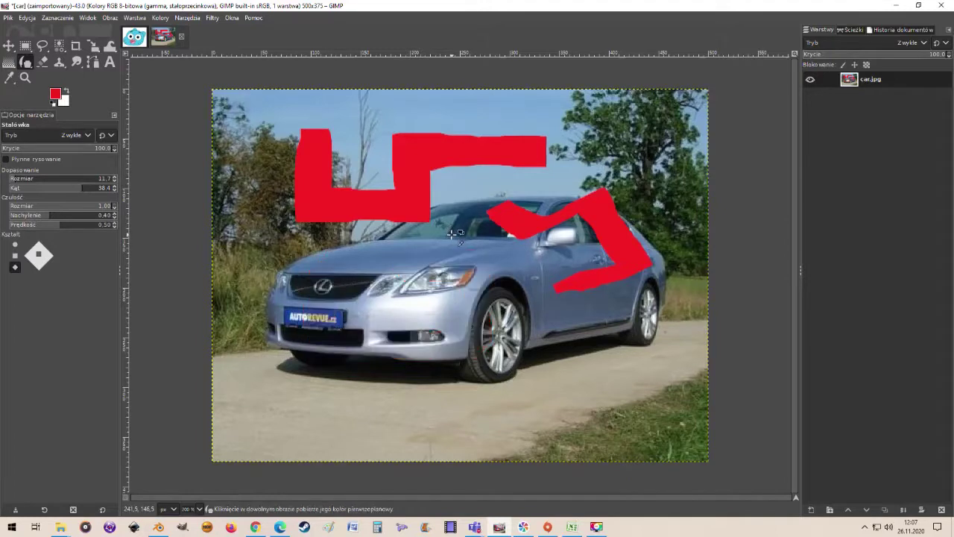
key(ctrl+z)
key(ctrl+z)
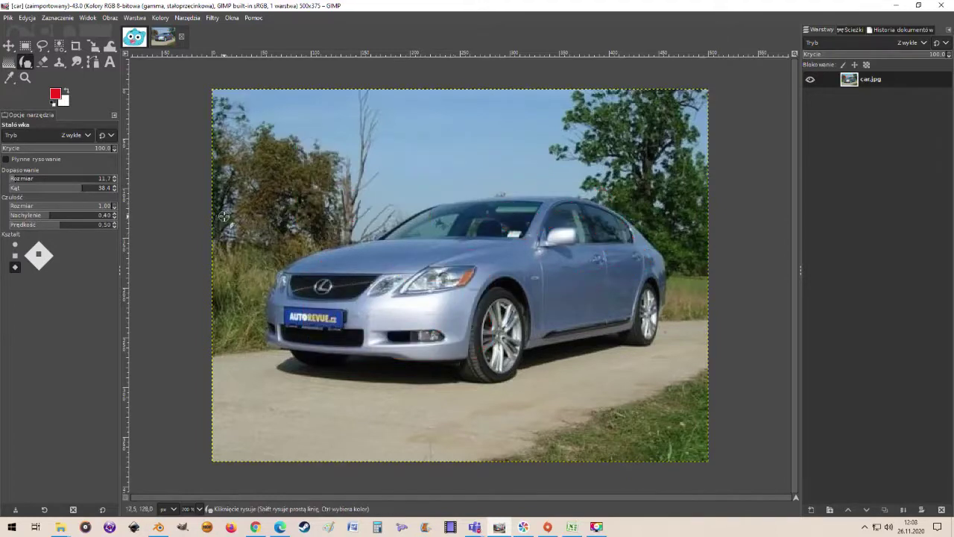
- Switch to the MyPaint Brush tool and check the program version in the About GIMP window
click(25, 63)
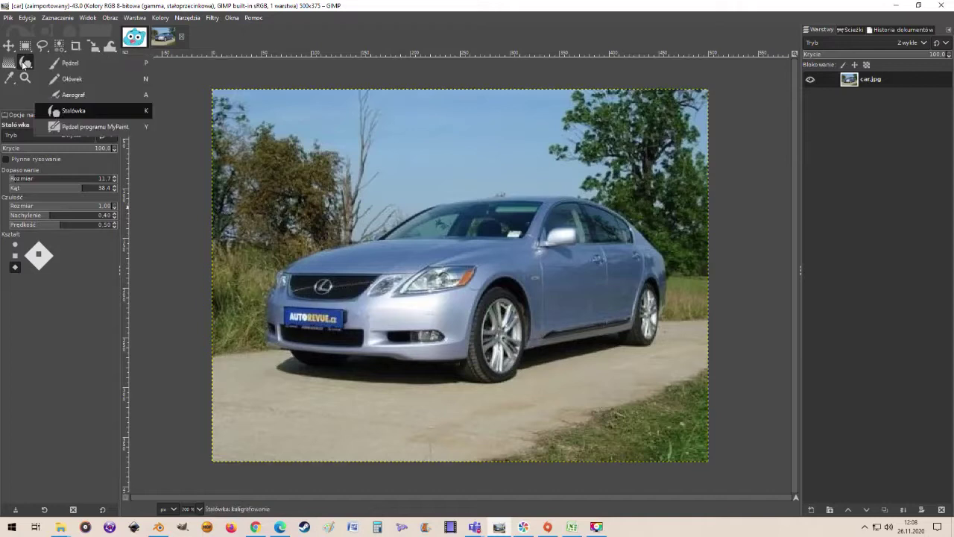
click(93, 127)
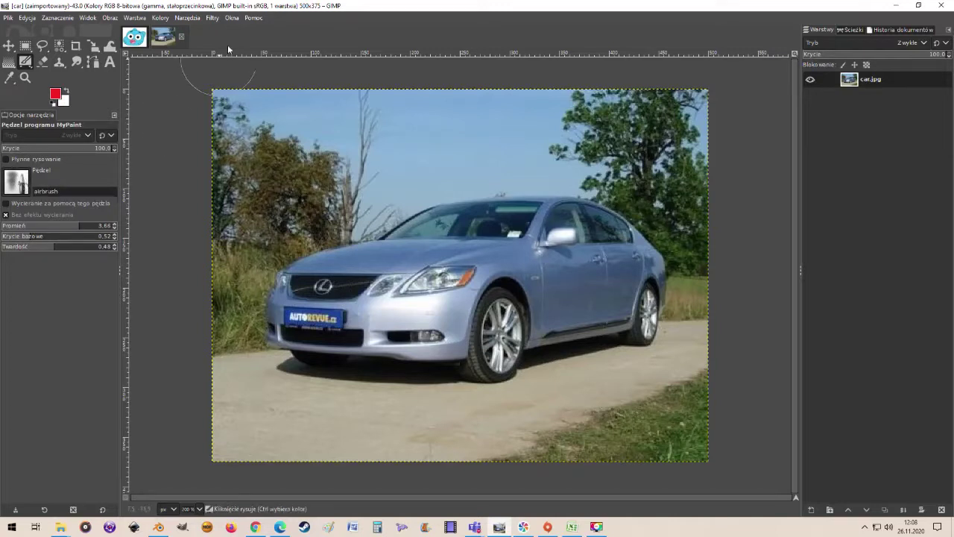
click(254, 17)
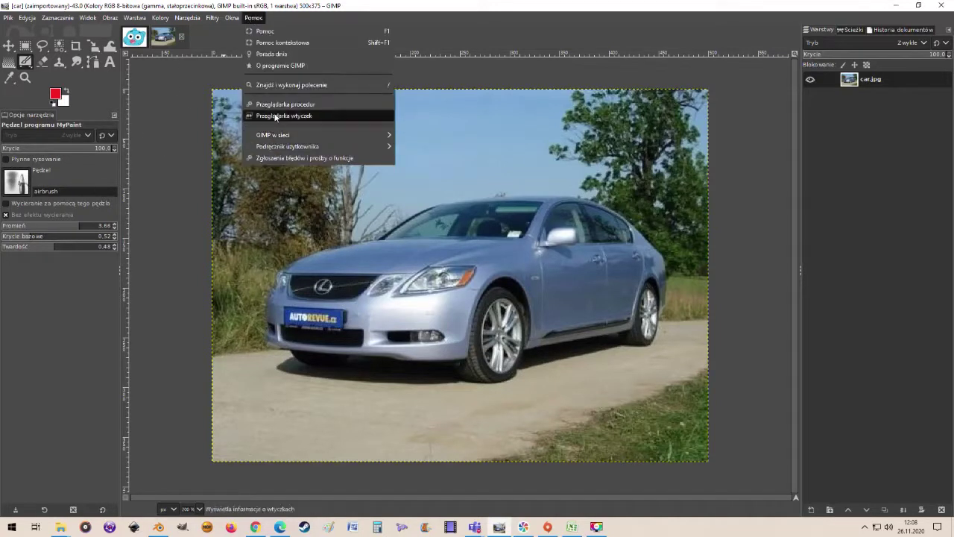
click(278, 67)
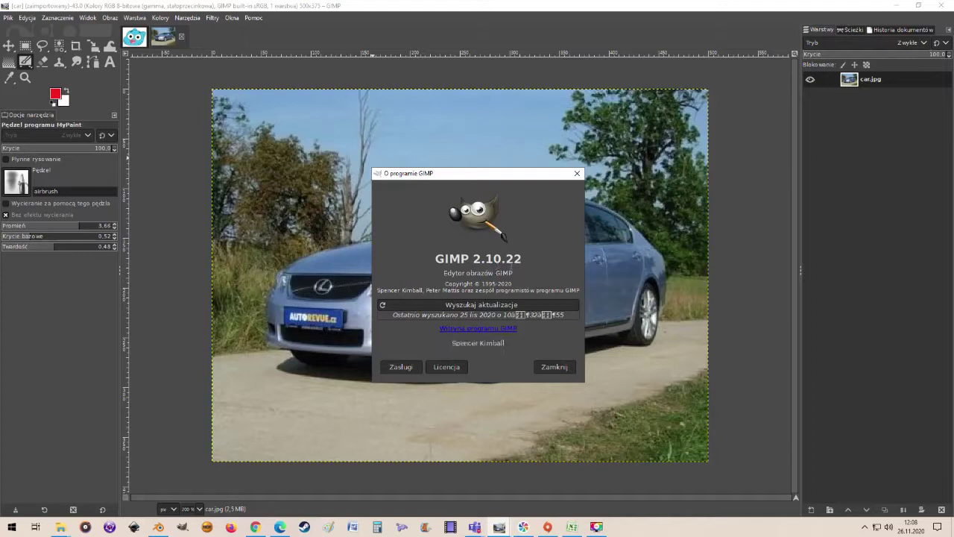
click(554, 367)
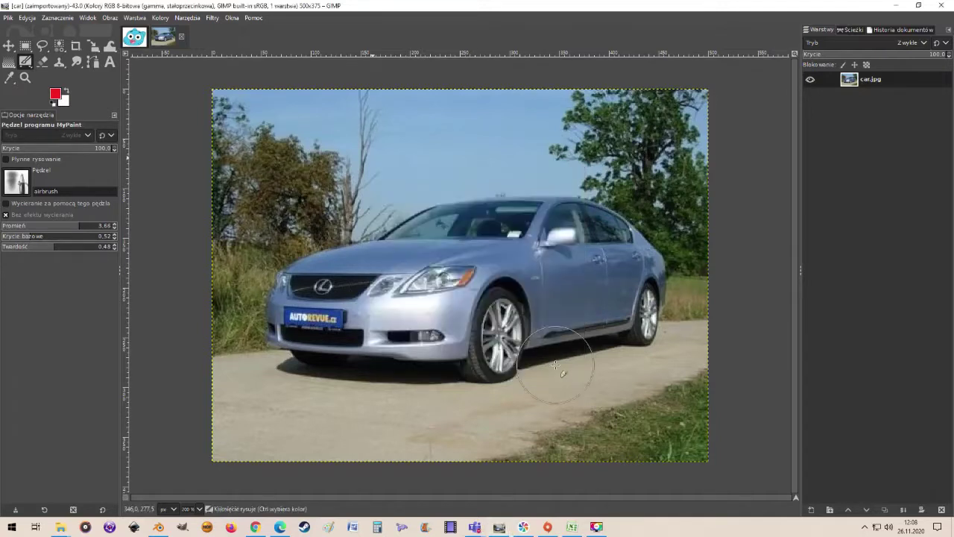
- Browse the collection of MyPaint brushes from beginning to end in the grid view
click(15, 181)
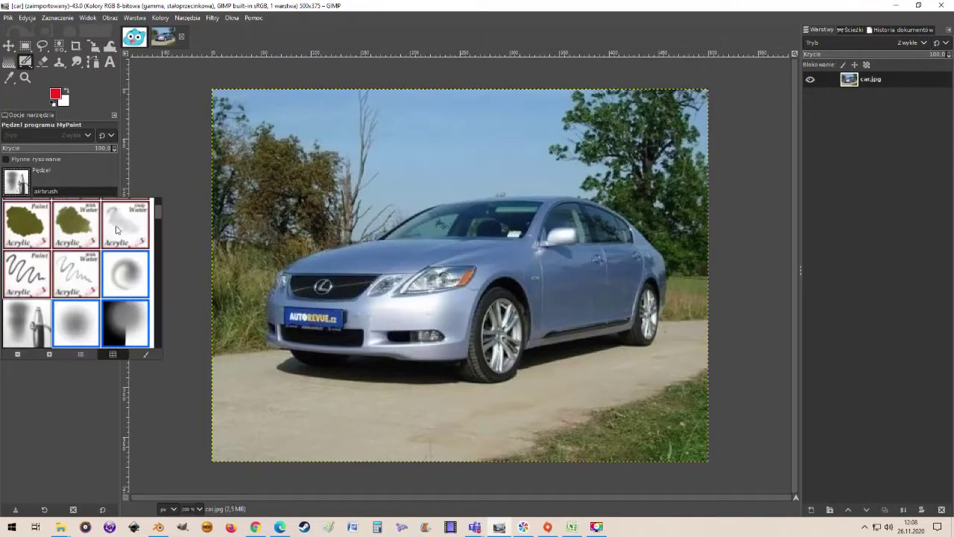
drag(159, 211, 159, 202)
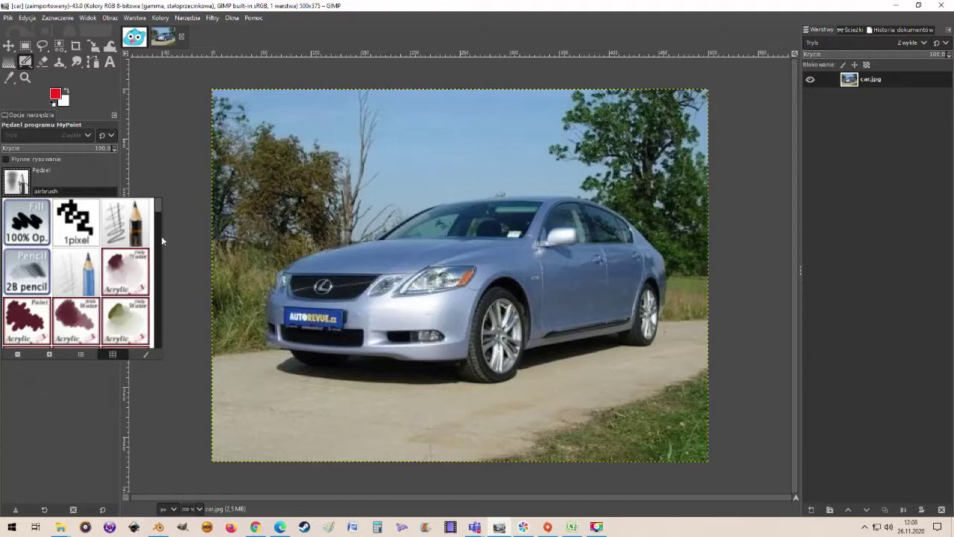
scroll(159, 211, down, 1)
drag(159, 212, 160, 343)
drag(163, 271, 155, 202)
- Try the brush collection as a named list with larger and smaller previews, and return it to the grid view
click(82, 353)
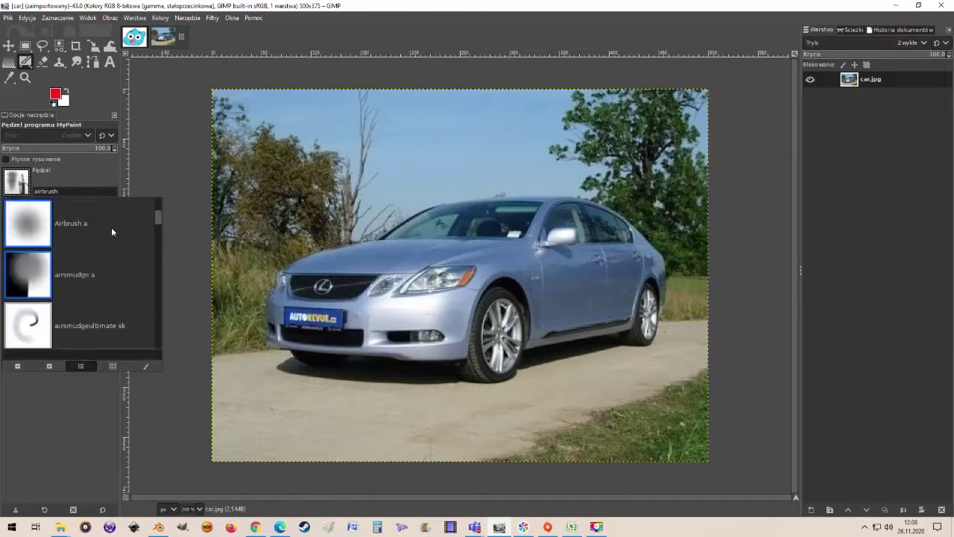
mouse_move(156, 215)
mouse_down()
mouse_move(157, 205)
mouse_move(159, 243)
mouse_up()
click(49, 366)
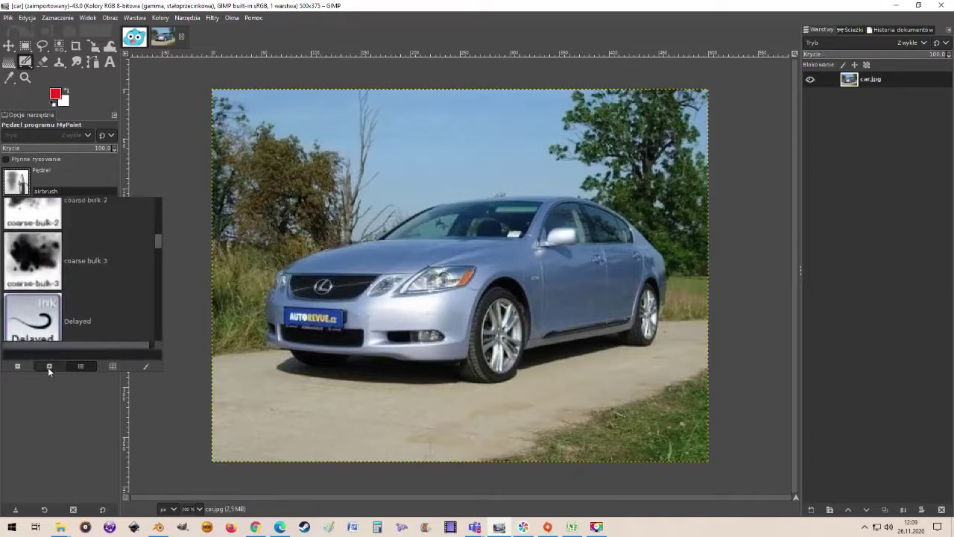
click(18, 366)
click(18, 366)
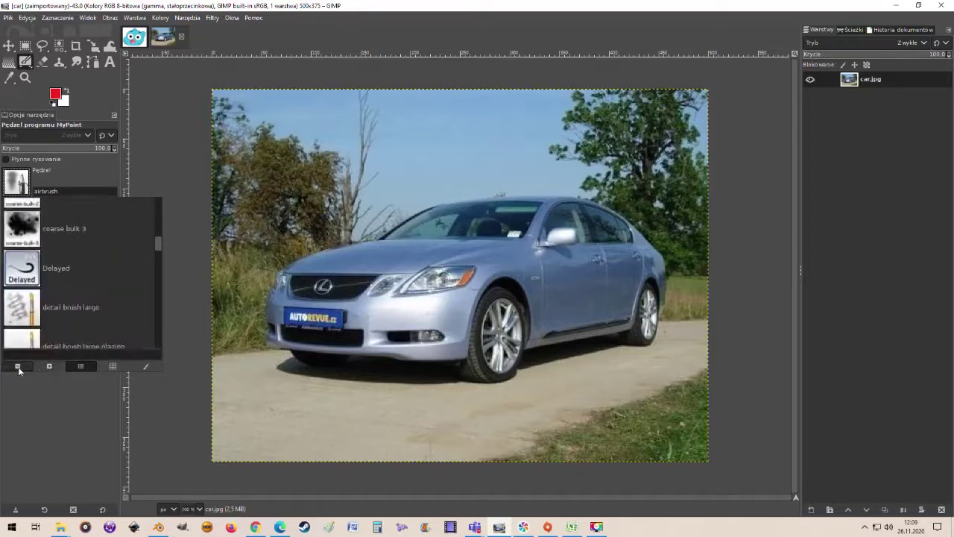
click(18, 366)
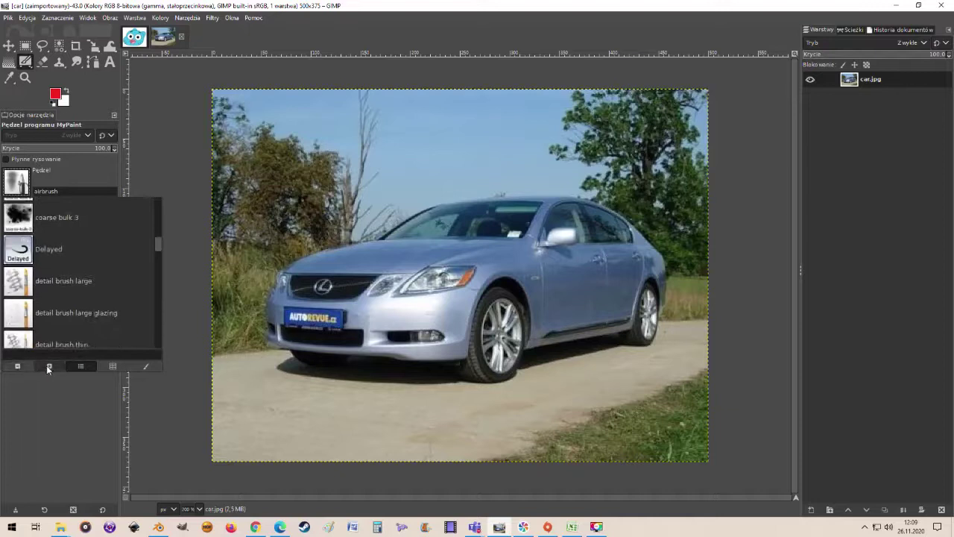
click(48, 366)
click(49, 366)
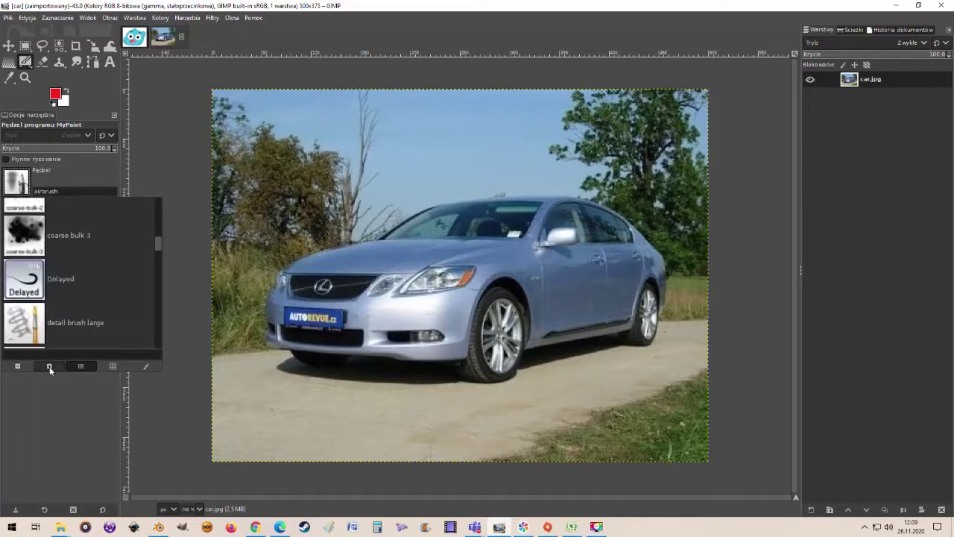
click(49, 366)
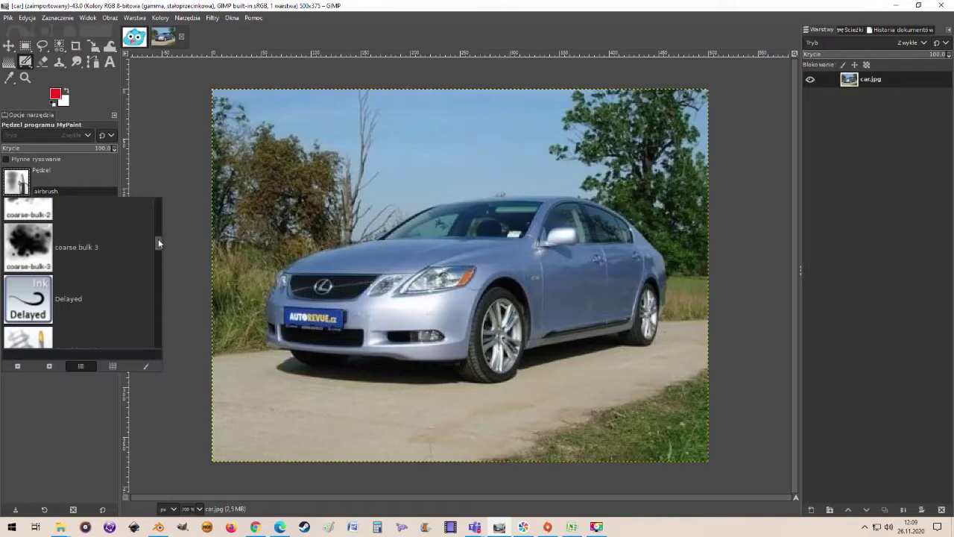
click(113, 366)
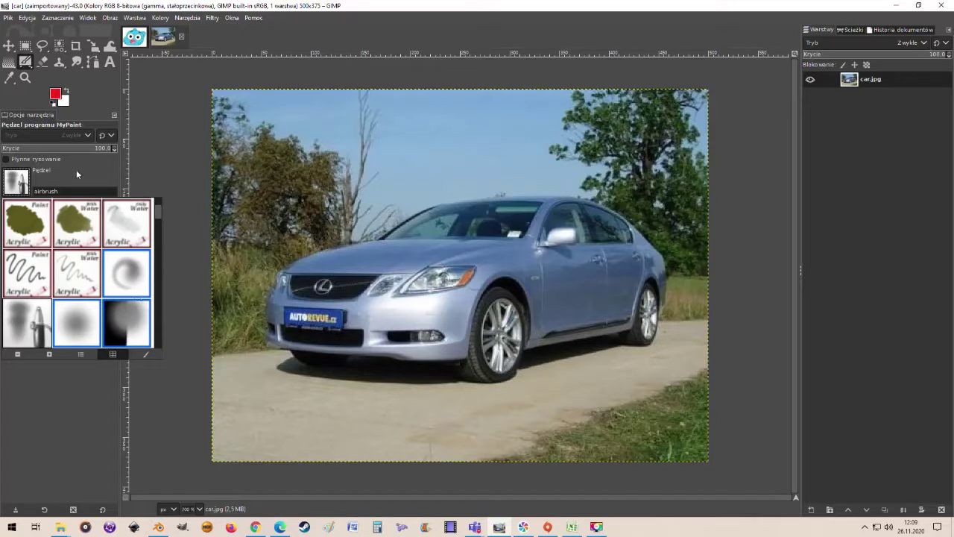
click(22, 182)
click(22, 182)
click(94, 165)
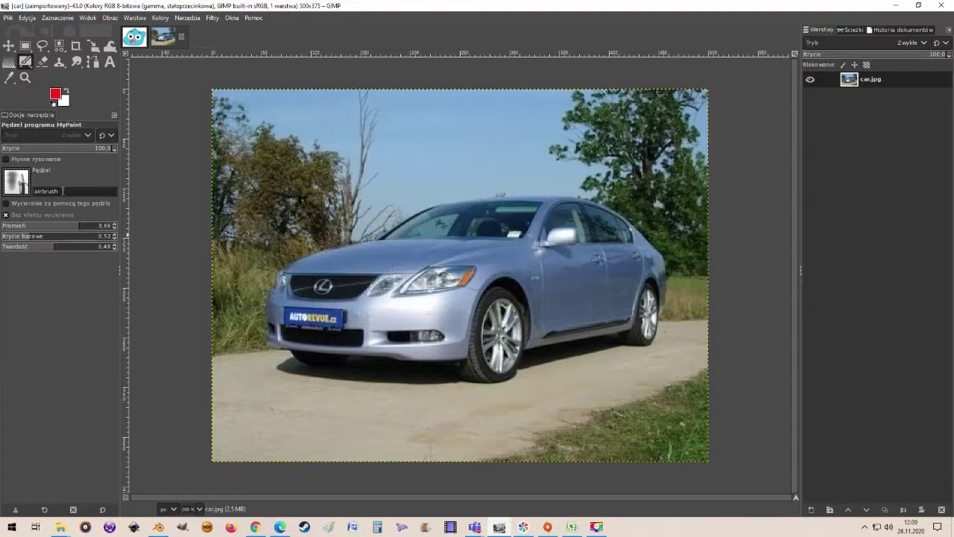
- Choose the 100% Opaque brush and paint a thick red S-shaped stroke from the sky down over the car's front
click(28, 184)
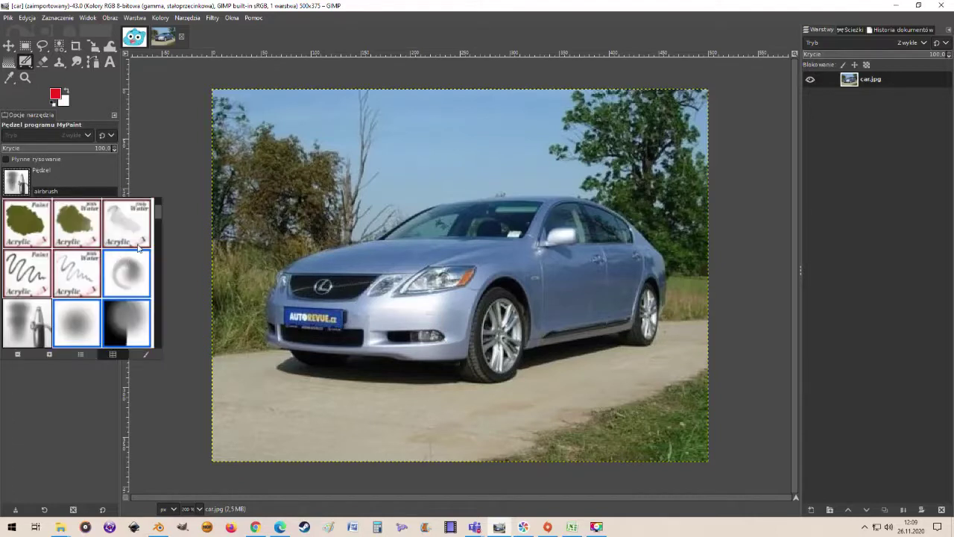
scroll(157, 214, up, 1)
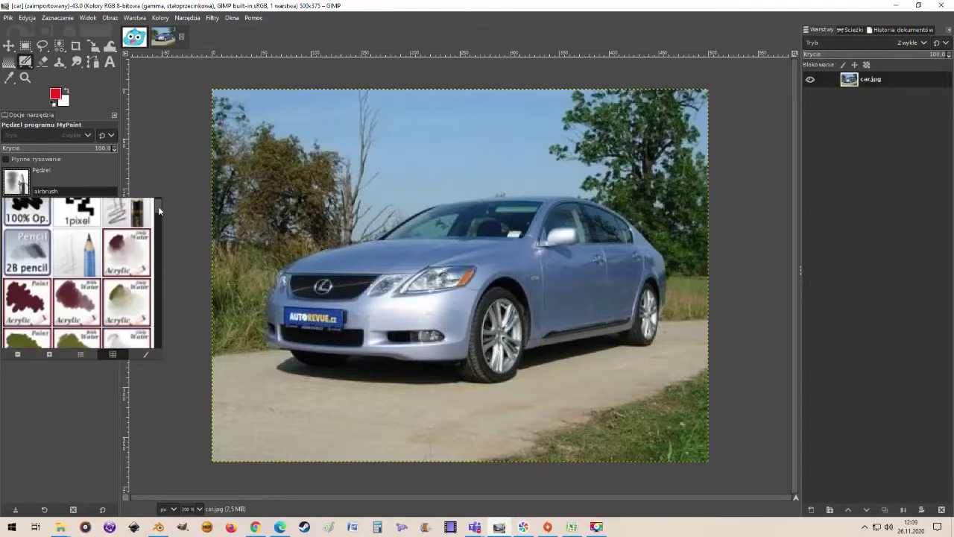
scroll(69, 218, up, 1)
click(30, 223)
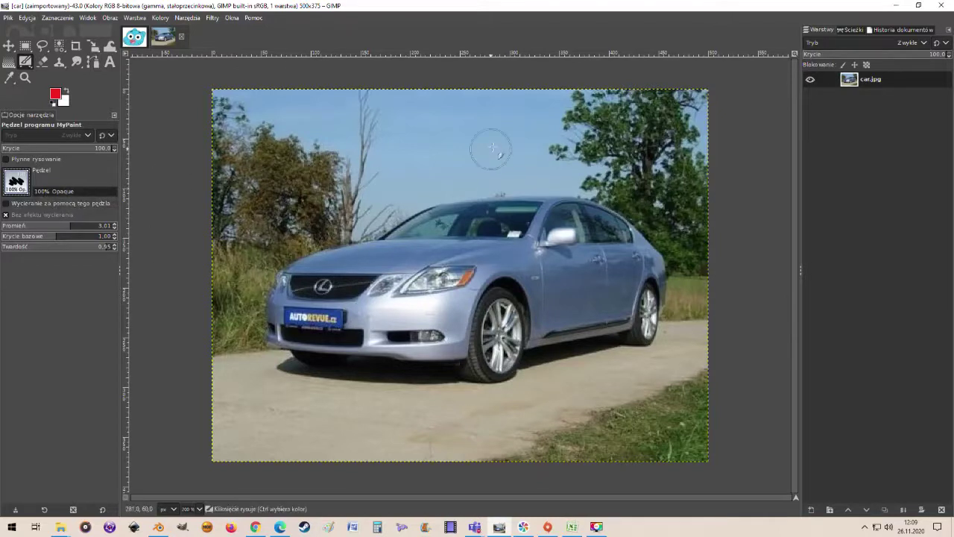
mouse_move(486, 146)
mouse_down()
mouse_move(407, 136)
mouse_move(361, 157)
mouse_move(340, 194)
mouse_move(364, 217)
mouse_move(466, 204)
mouse_move(493, 243)
mouse_move(429, 291)
mouse_move(376, 305)
mouse_up()
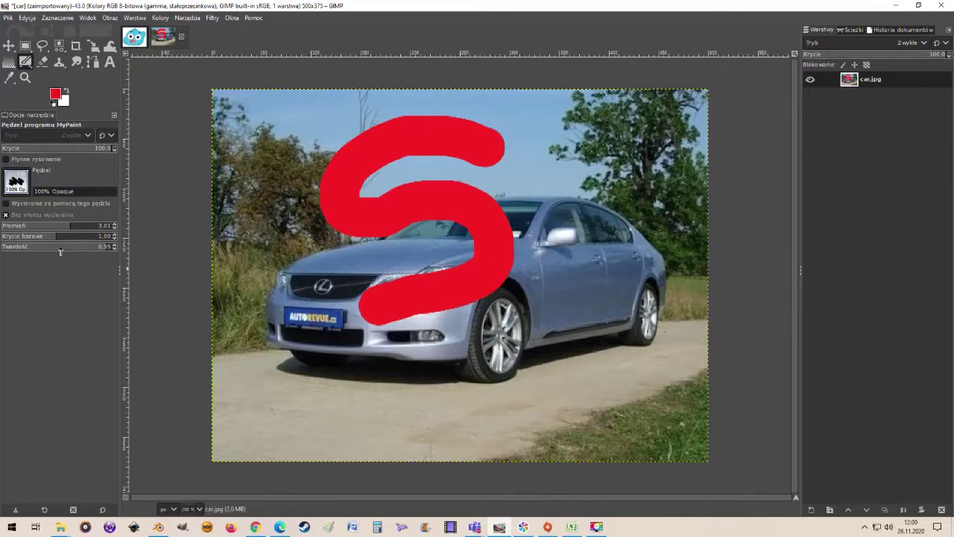
- Set hardness to 0.26 for a soft S over the car's doors, and base opacity to 0.45 for a loop across the front bumper
drag(54, 248, 37, 247)
mouse_move(640, 173)
mouse_down()
mouse_move(579, 173)
mouse_move(544, 187)
mouse_move(538, 203)
mouse_move(550, 234)
mouse_move(616, 255)
mouse_move(605, 304)
mouse_move(520, 322)
mouse_up()
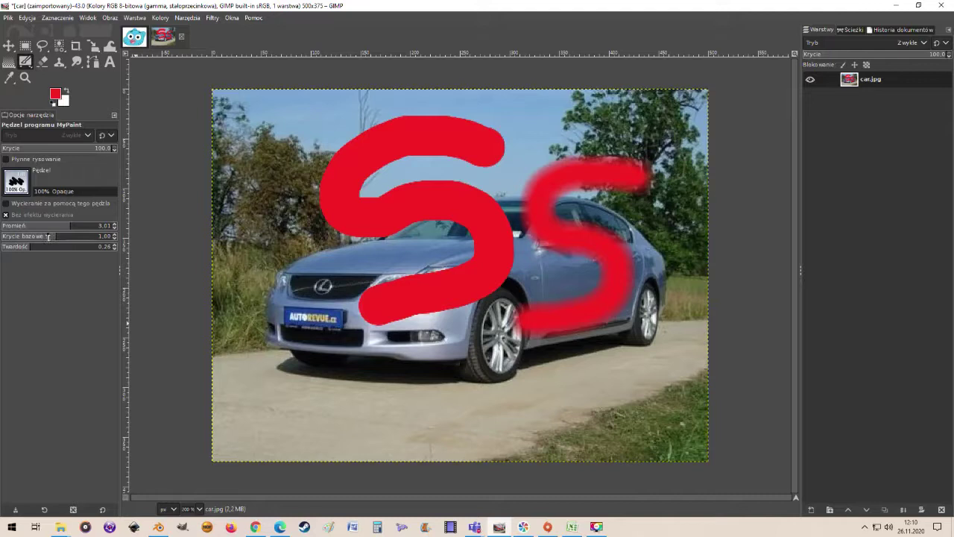
drag(47, 236, 27, 236)
mouse_move(409, 384)
mouse_down()
mouse_move(382, 378)
mouse_move(311, 333)
mouse_move(276, 336)
mouse_move(283, 362)
mouse_move(323, 344)
mouse_move(310, 268)
mouse_up()
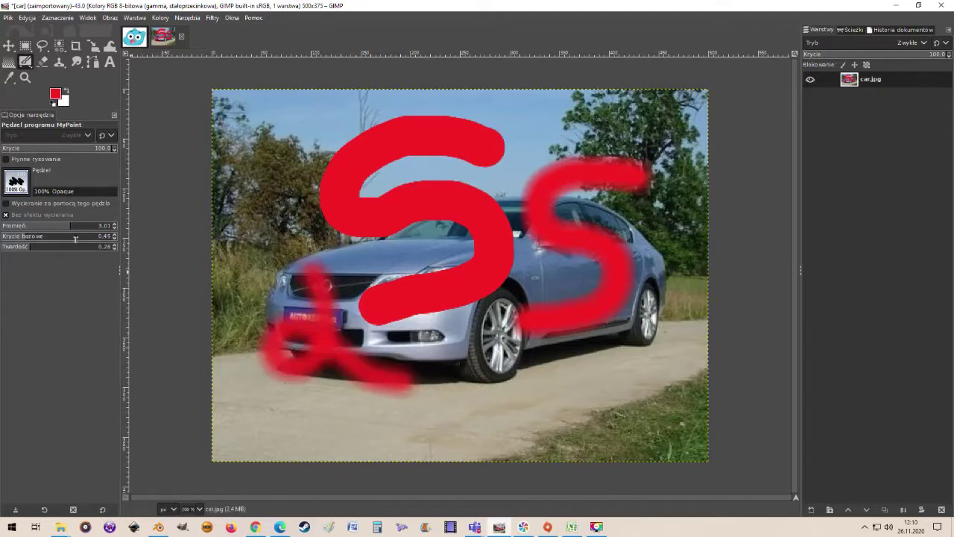
- Set the radius to 1.42 and paint thin wavy strokes near the trees and car, first with and then without the no-erasing-effect option
drag(68, 225, 49, 226)
mouse_move(272, 182)
mouse_down()
mouse_move(251, 191)
mouse_move(291, 204)
mouse_move(261, 214)
mouse_move(292, 231)
mouse_move(271, 239)
mouse_move(264, 283)
mouse_up()
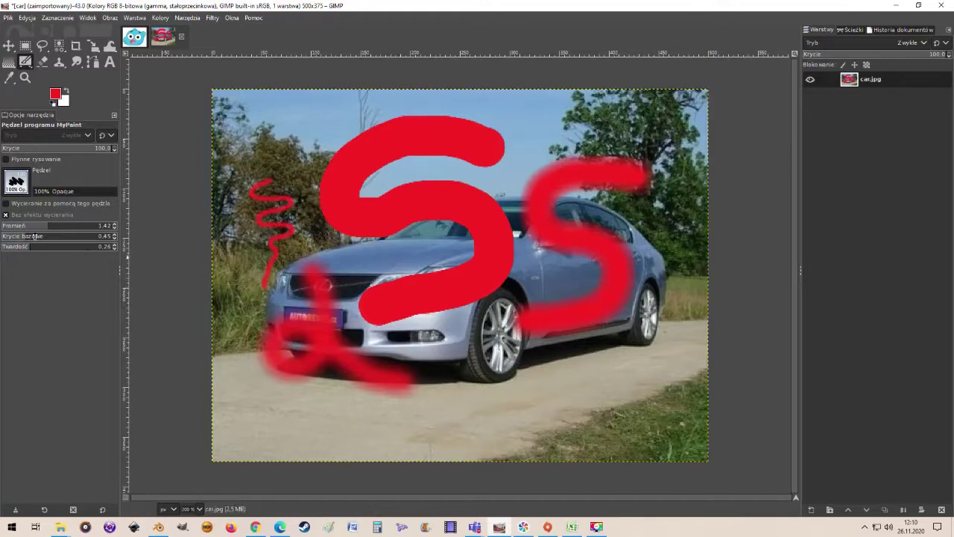
click(22, 217)
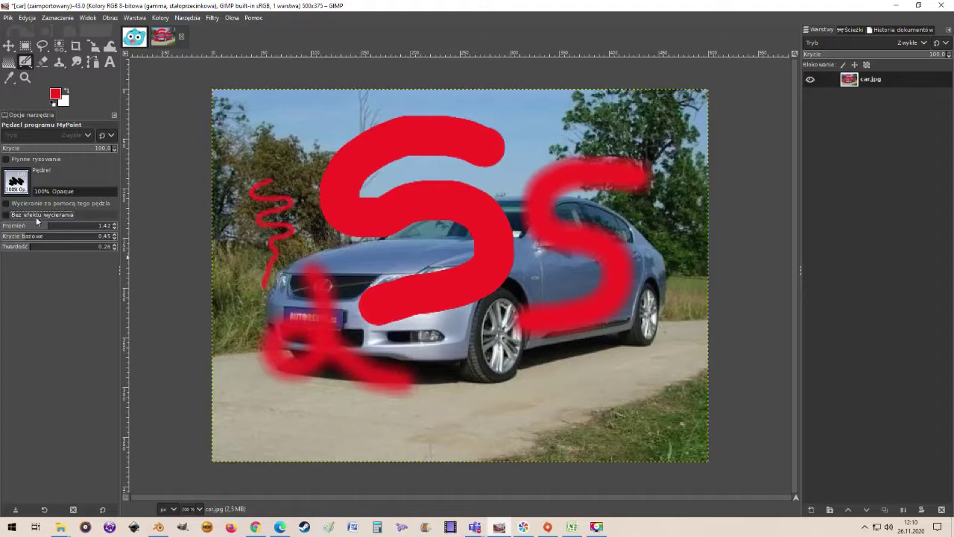
mouse_move(345, 142)
mouse_down()
mouse_move(319, 121)
mouse_move(336, 129)
mouse_move(276, 149)
mouse_move(271, 137)
mouse_move(296, 175)
mouse_up()
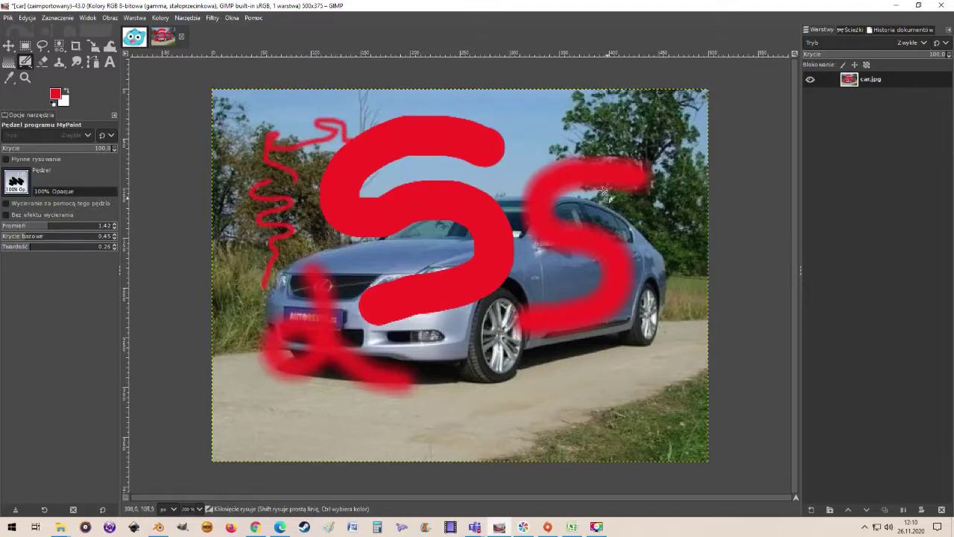
drag(605, 186, 643, 246)
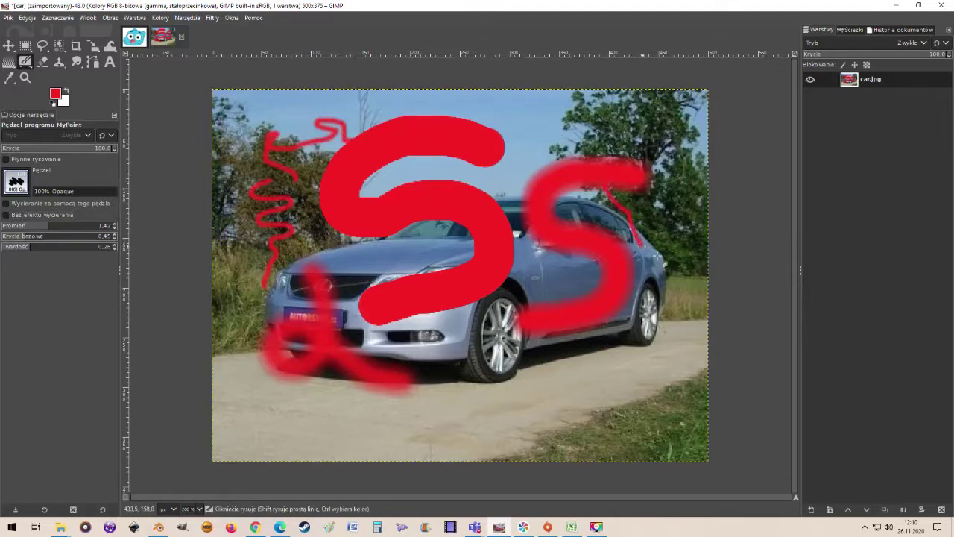
- Enable erasing with this brush and erase a patch of the large red S beside the trees
click(9, 214)
click(6, 203)
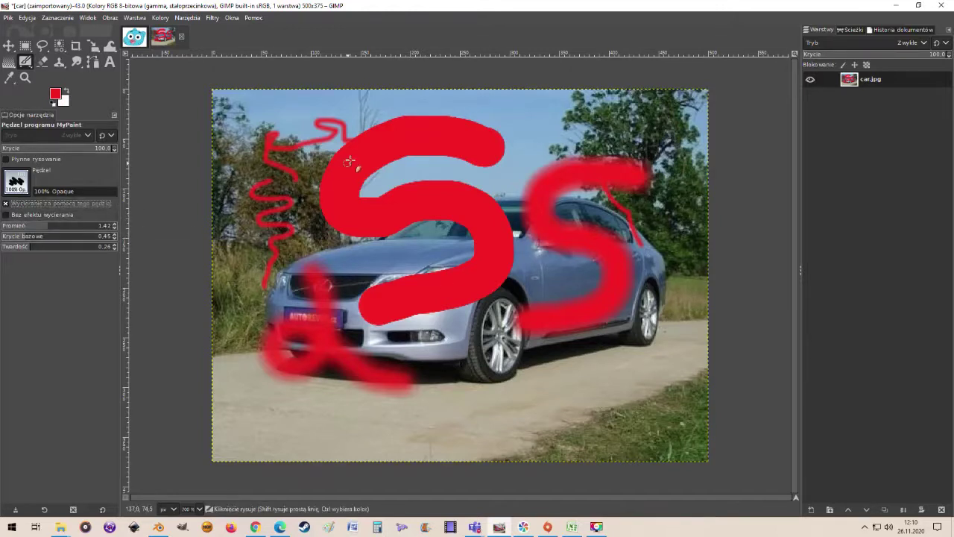
mouse_move(349, 158)
mouse_down()
mouse_move(295, 173)
mouse_move(354, 159)
mouse_move(337, 187)
mouse_move(340, 170)
mouse_move(298, 179)
mouse_up()
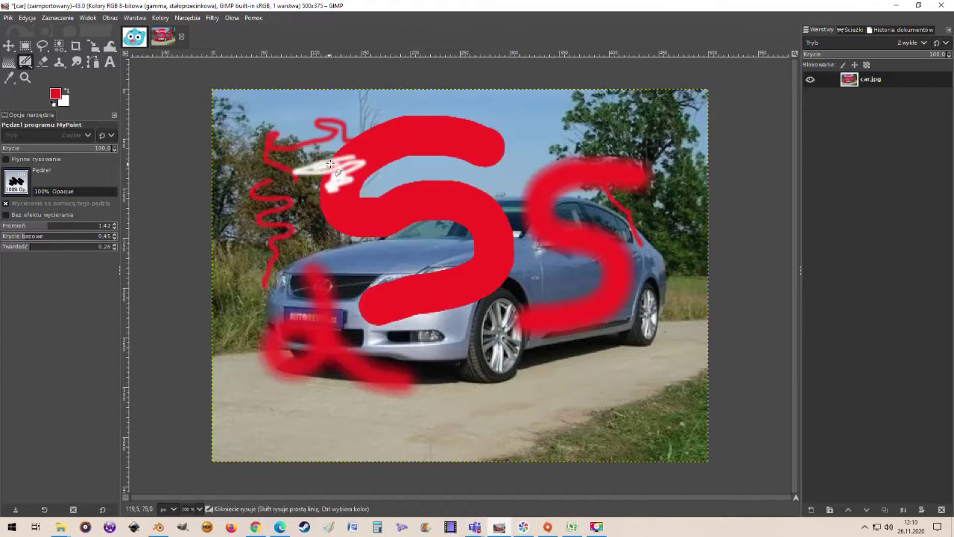
mouse_move(330, 164)
mouse_down()
mouse_move(315, 168)
mouse_move(351, 173)
mouse_move(339, 158)
mouse_move(313, 175)
mouse_move(334, 190)
mouse_move(347, 173)
mouse_move(336, 159)
mouse_move(349, 152)
mouse_move(339, 160)
mouse_up()
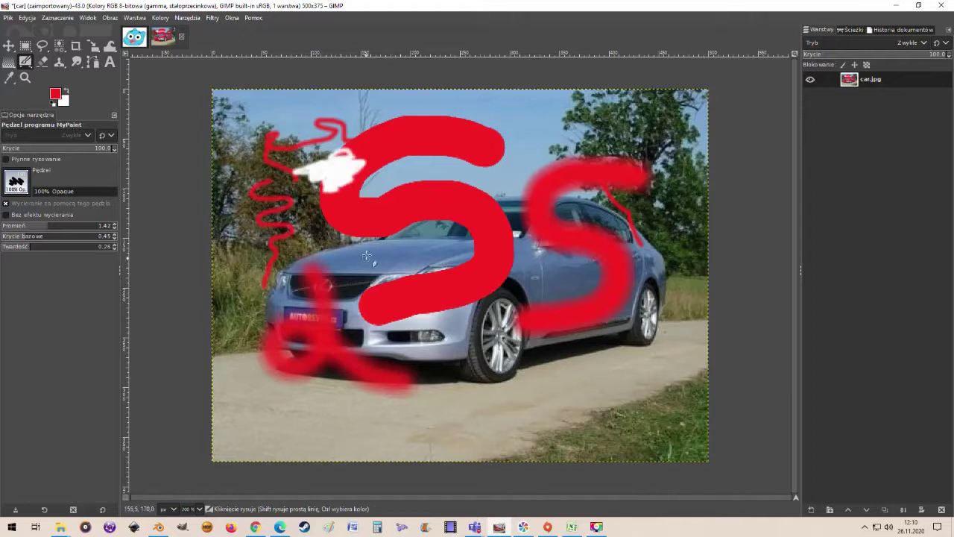
- Undo the erasing and all the red MyPaint brush strokes on the car photo
key(ctrl+z)
key(ctrl+z)
key(ctrl+z)
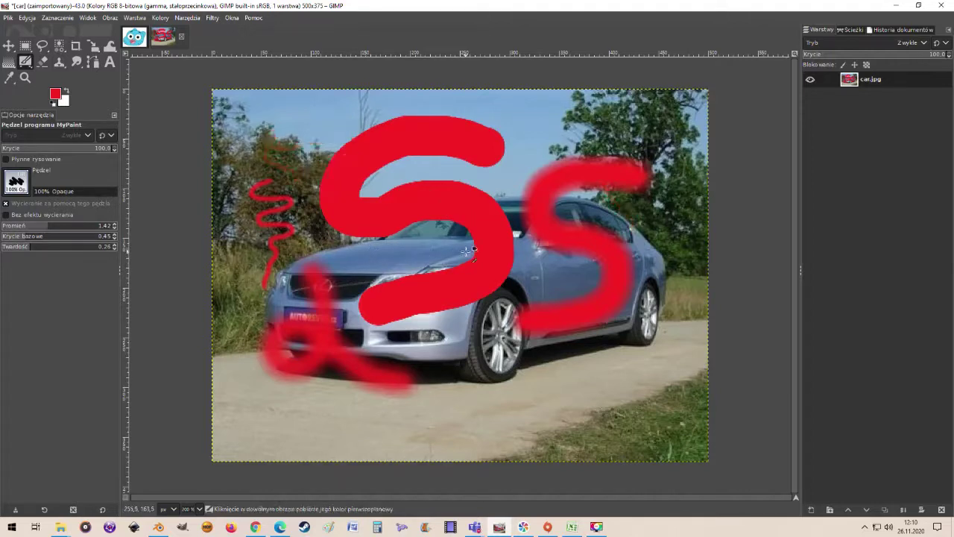
key(ctrl+z)
key(ctrl+z)
key(ctrl+z)
key(ctrl+z)
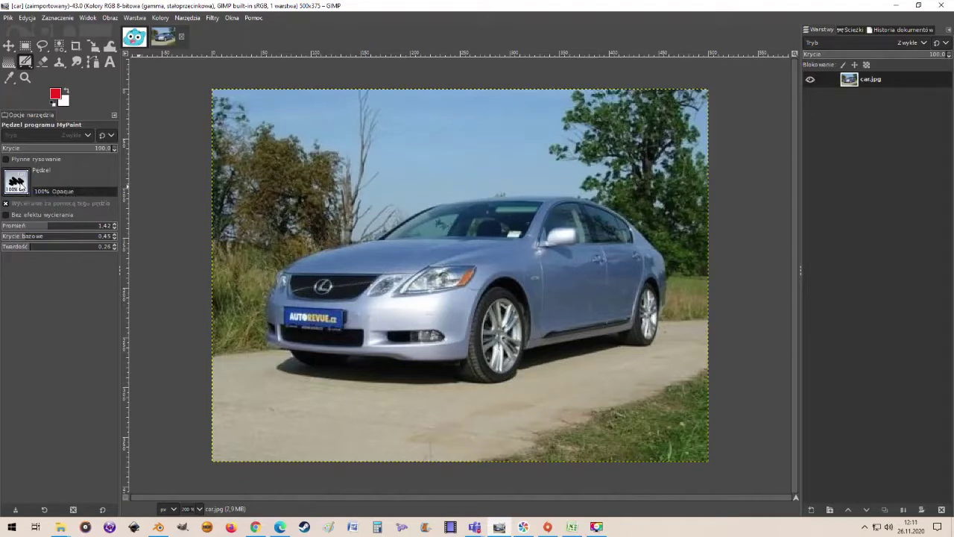
- Switch the MyPaint brush to 1pixel and back to 100% Opaque, restoring the default brush settings
click(17, 182)
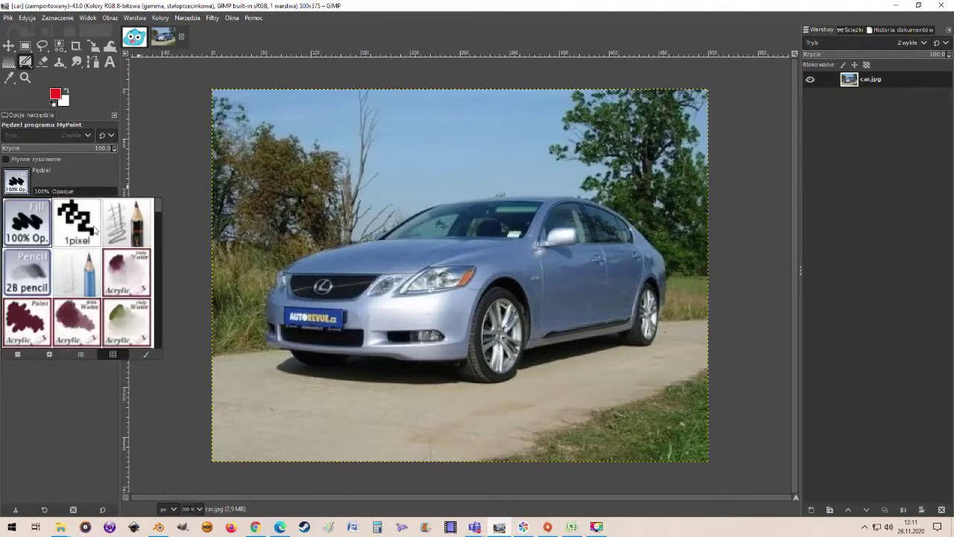
click(53, 170)
click(16, 180)
double_click(72, 227)
click(30, 184)
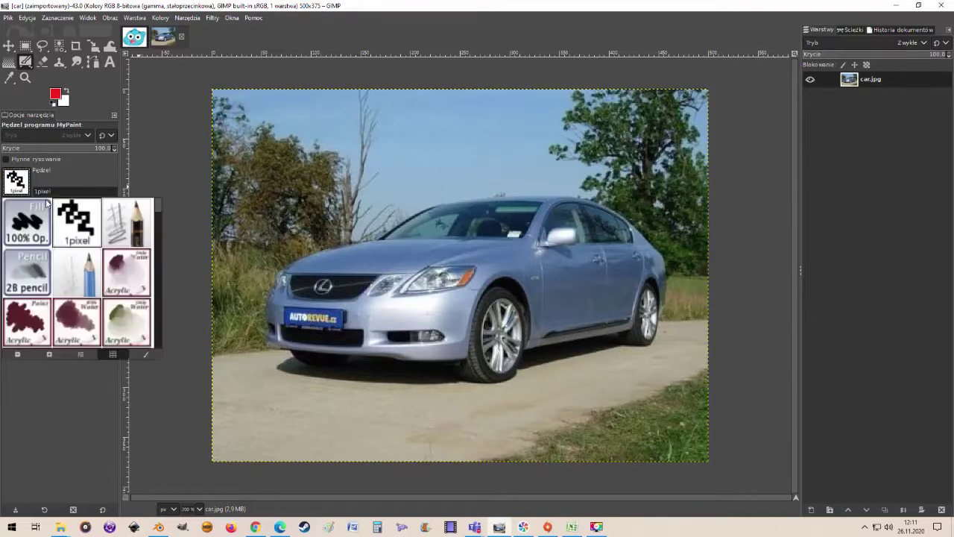
double_click(26, 225)
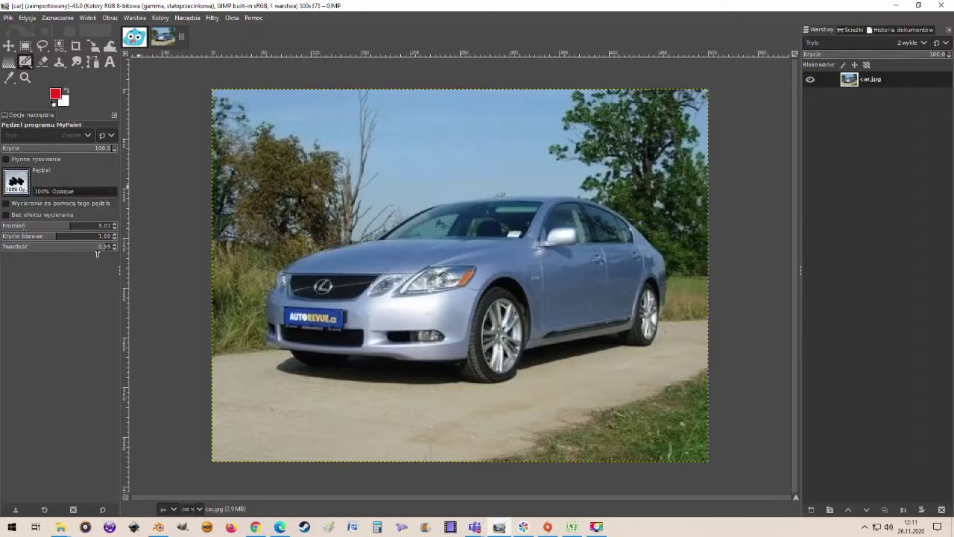
- Select the 1pixel brush, paint a thin red zigzag from the sky beside the bare tree onto the hood, and inspect it up close
click(16, 181)
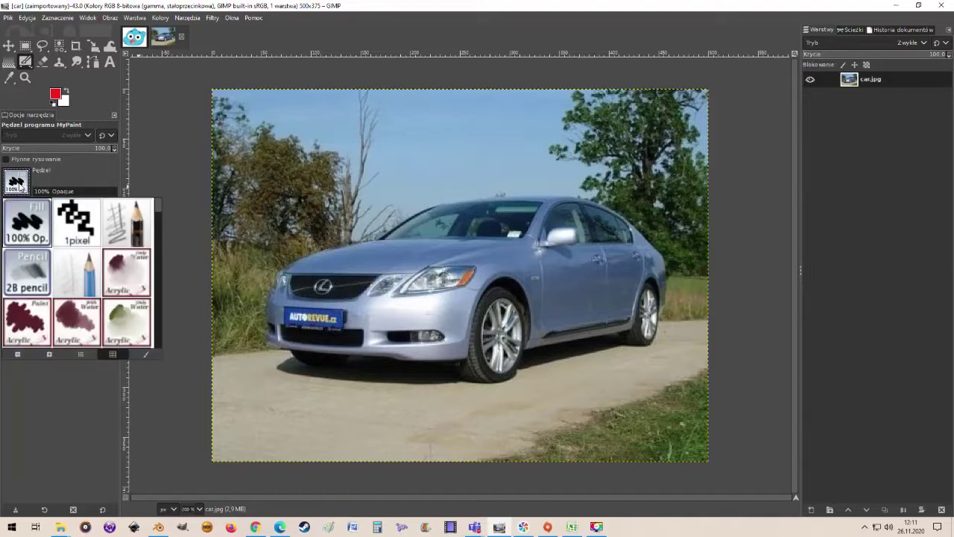
click(86, 226)
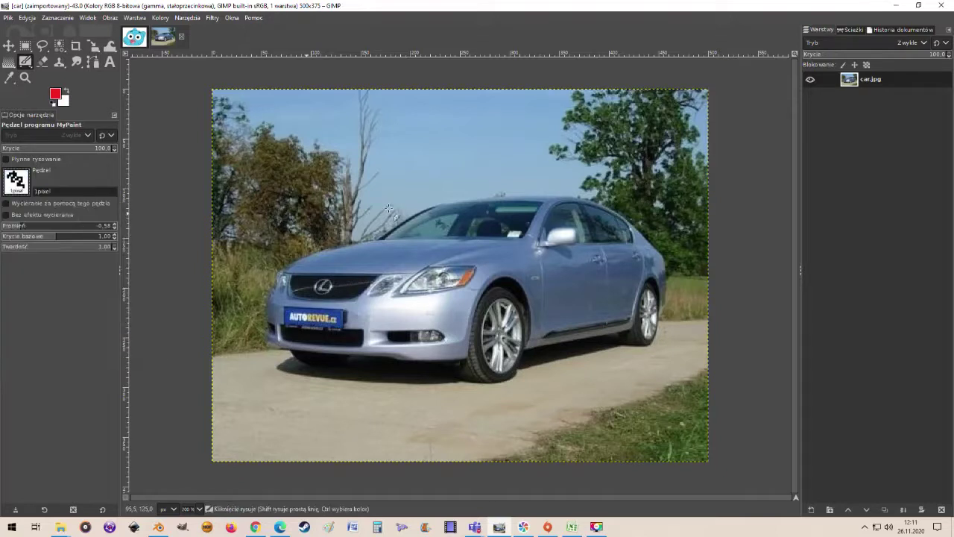
mouse_move(410, 174)
mouse_down()
mouse_move(354, 199)
mouse_move(410, 200)
mouse_move(358, 216)
mouse_move(401, 221)
mouse_move(357, 242)
mouse_move(402, 241)
mouse_move(380, 259)
mouse_up()
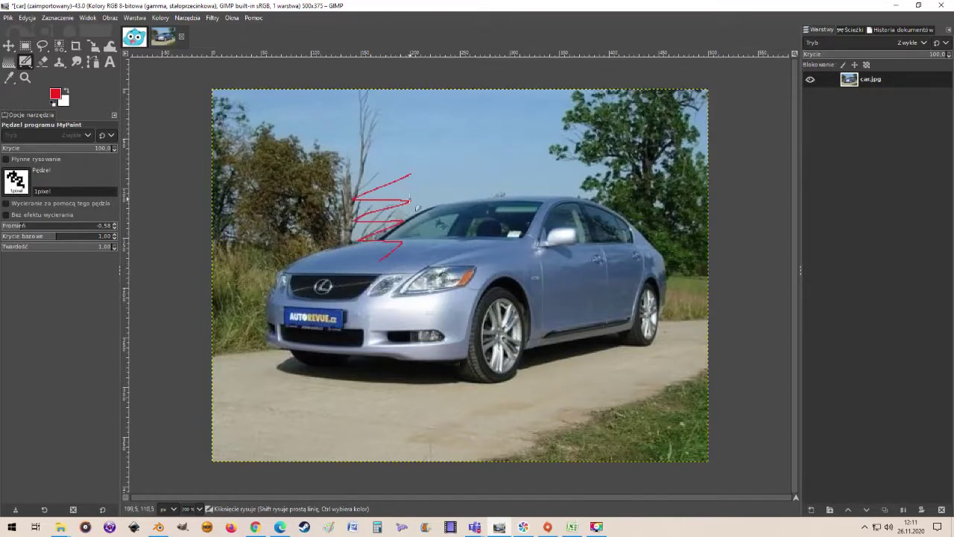
scroll(387, 200, up, 5)
scroll(393, 216, down, 5)
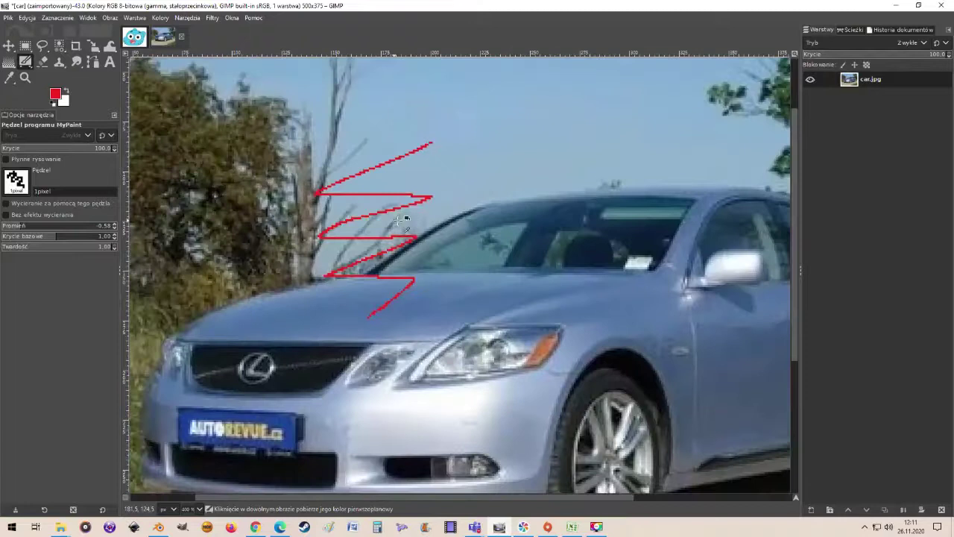
scroll(410, 222, down, 1)
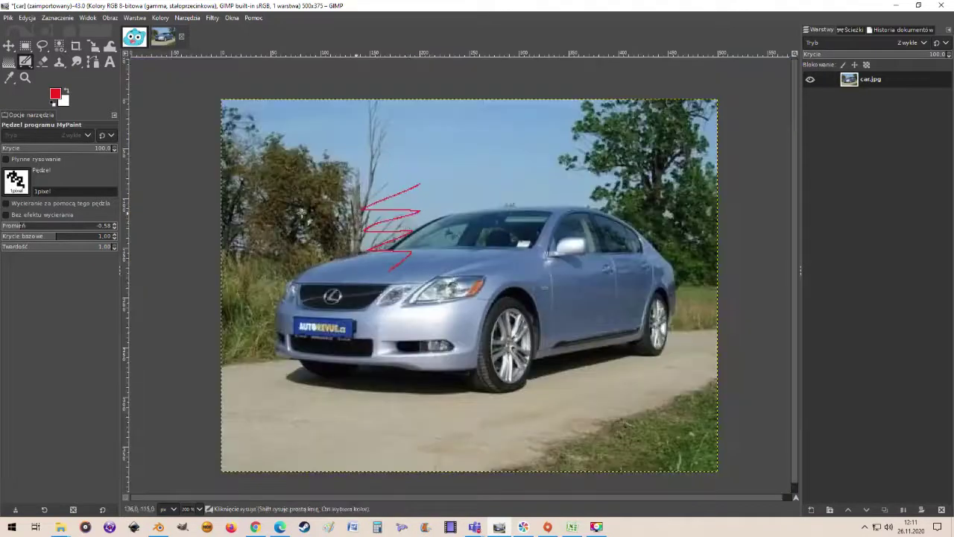
- Paint a wavy red stroke onto the windshield with radius 0.55 and a thick one over the car's side with radius 2.40
click(29, 226)
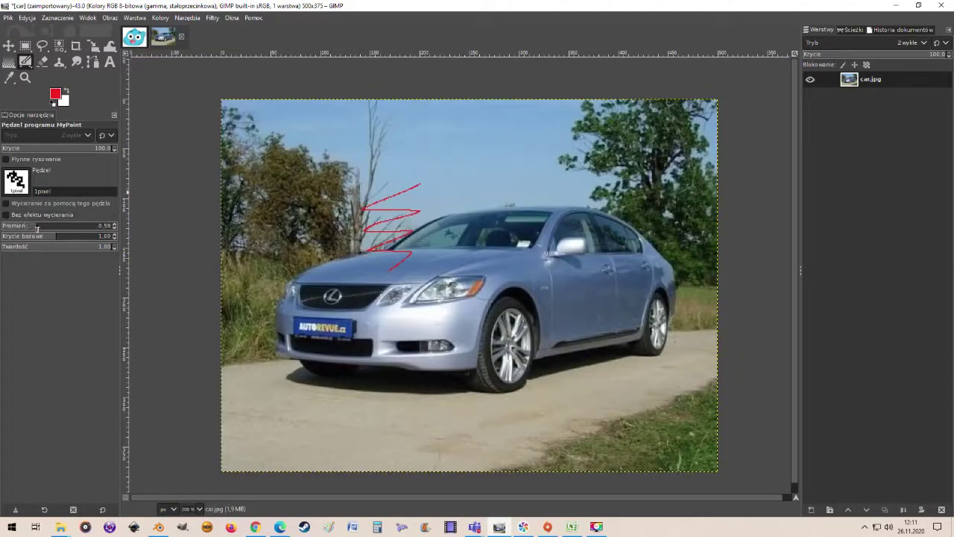
mouse_move(548, 167)
mouse_down()
mouse_move(489, 172)
mouse_move(507, 182)
mouse_move(482, 203)
mouse_move(503, 207)
mouse_move(471, 243)
mouse_up()
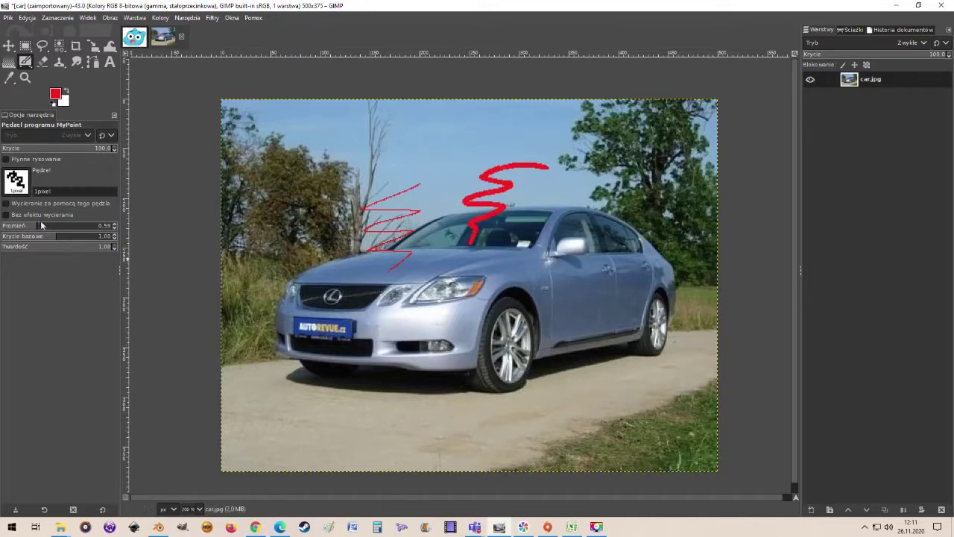
drag(40, 226, 62, 226)
mouse_move(635, 194)
mouse_down()
mouse_move(598, 205)
mouse_move(599, 233)
mouse_move(558, 257)
mouse_move(527, 298)
mouse_up()
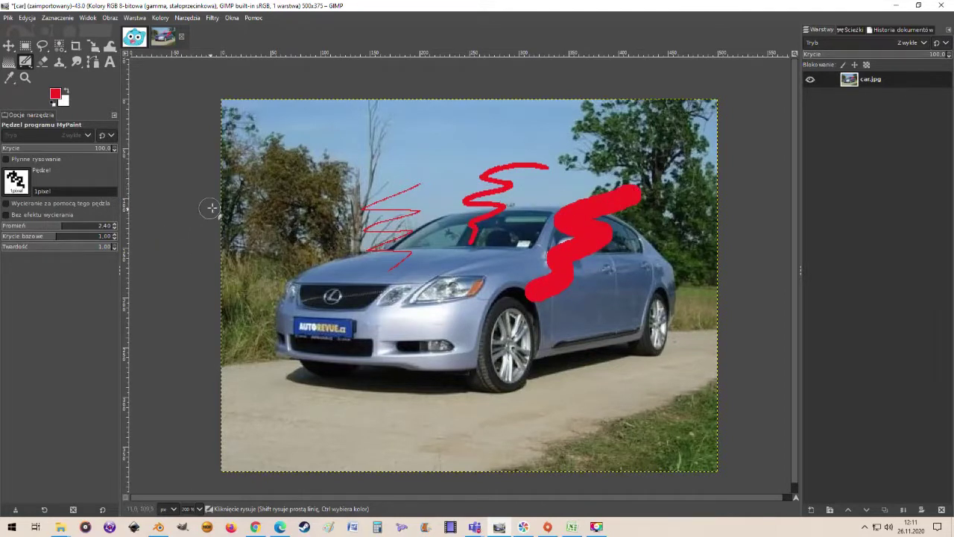
- Undo all the red strokes painted with the 1pixel brush
key(ctrl+z)
key(ctrl+z)
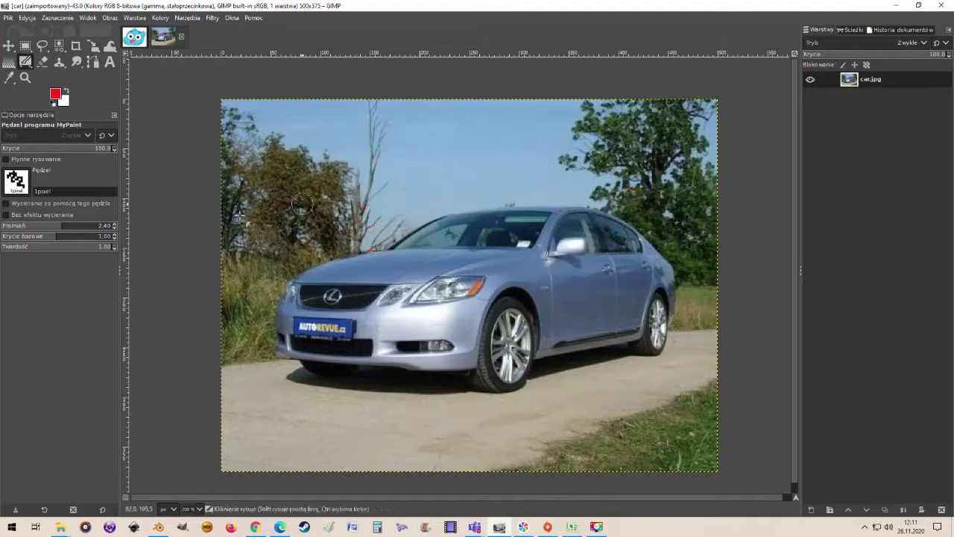
- Select the 2B pencil brush, draw a red zigzag in the sky above the hood, and build it up into a dense patch
click(19, 183)
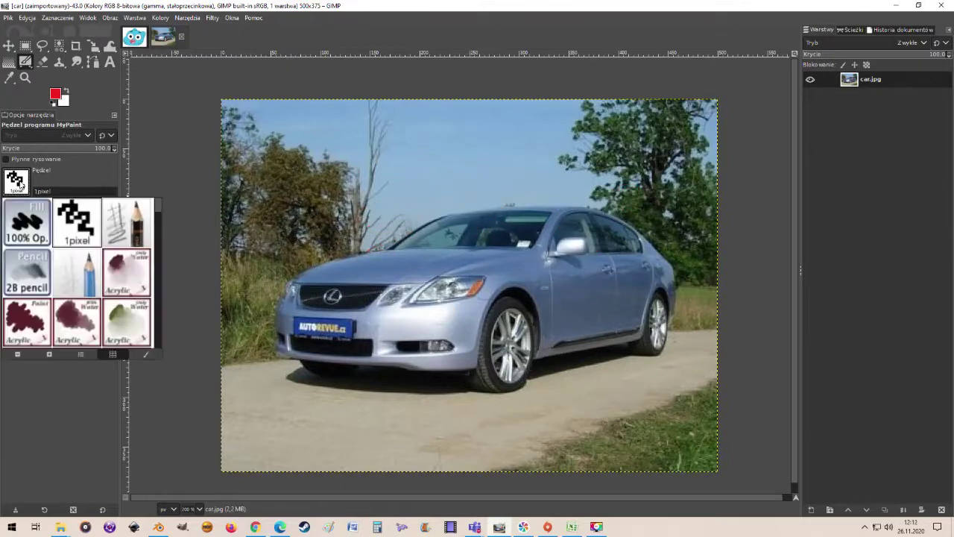
click(127, 220)
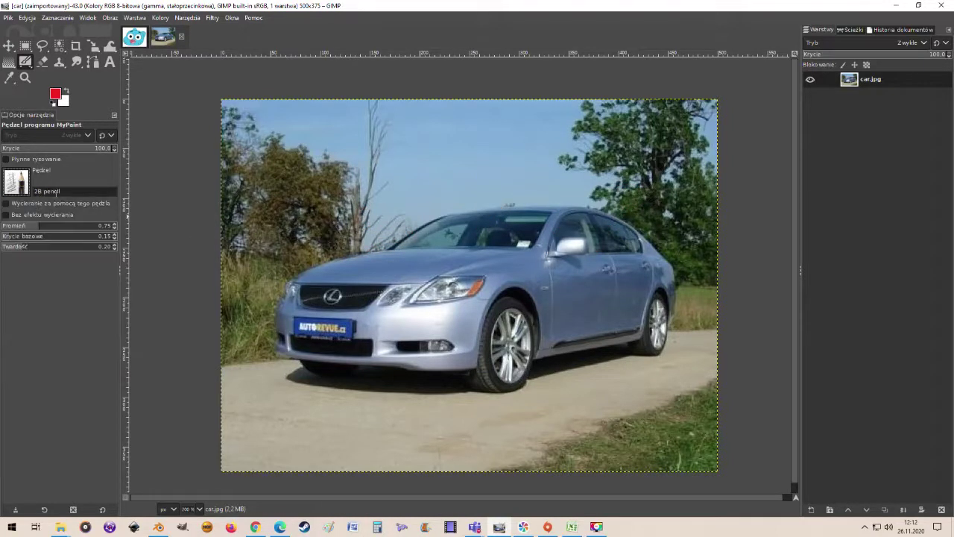
mouse_move(486, 152)
mouse_down()
mouse_move(403, 171)
mouse_move(448, 169)
mouse_move(395, 189)
mouse_move(444, 174)
mouse_move(403, 197)
mouse_up()
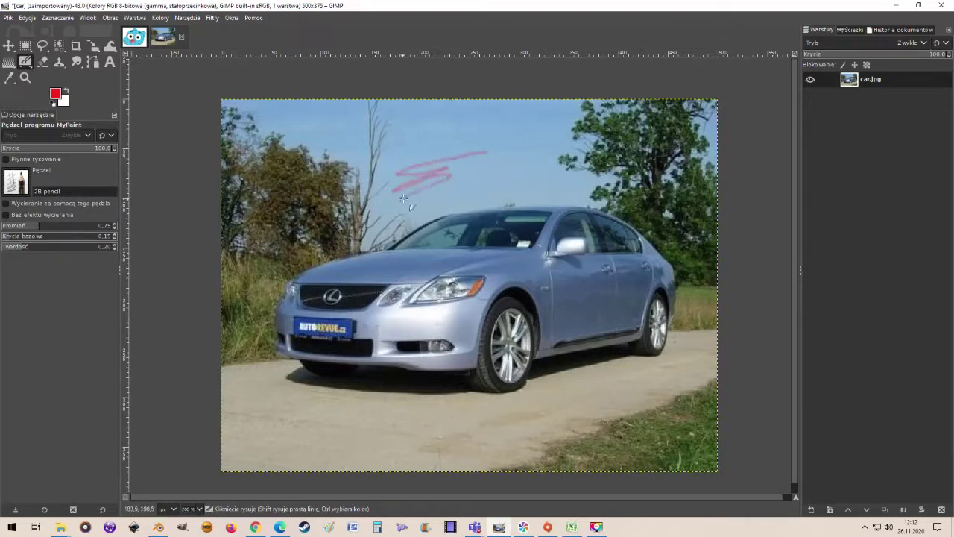
scroll(435, 180, up, 1)
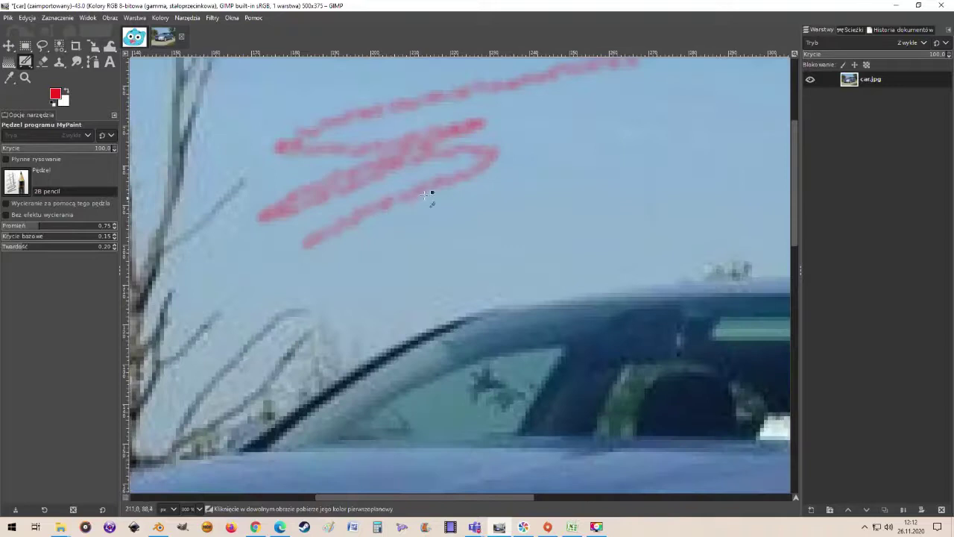
scroll(434, 184, down, 1)
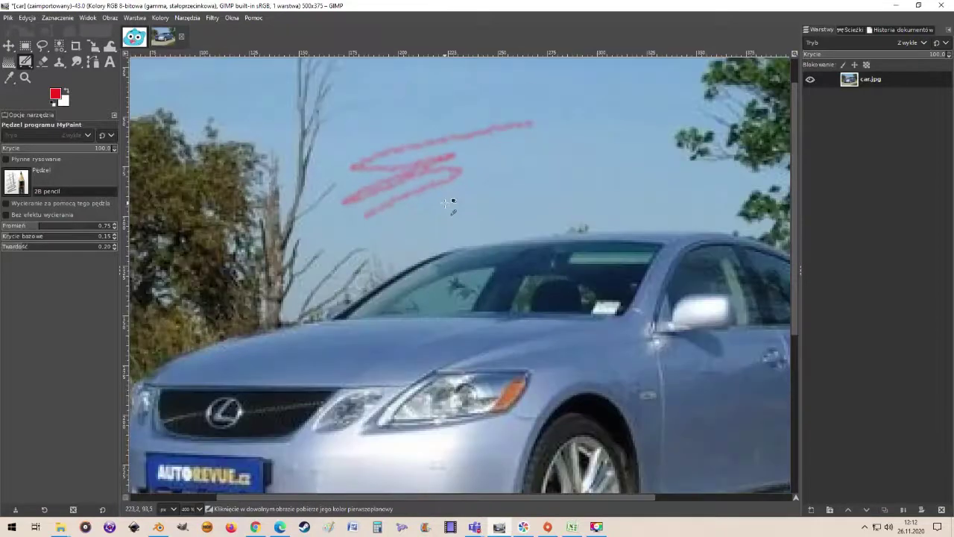
scroll(449, 201, down, 1)
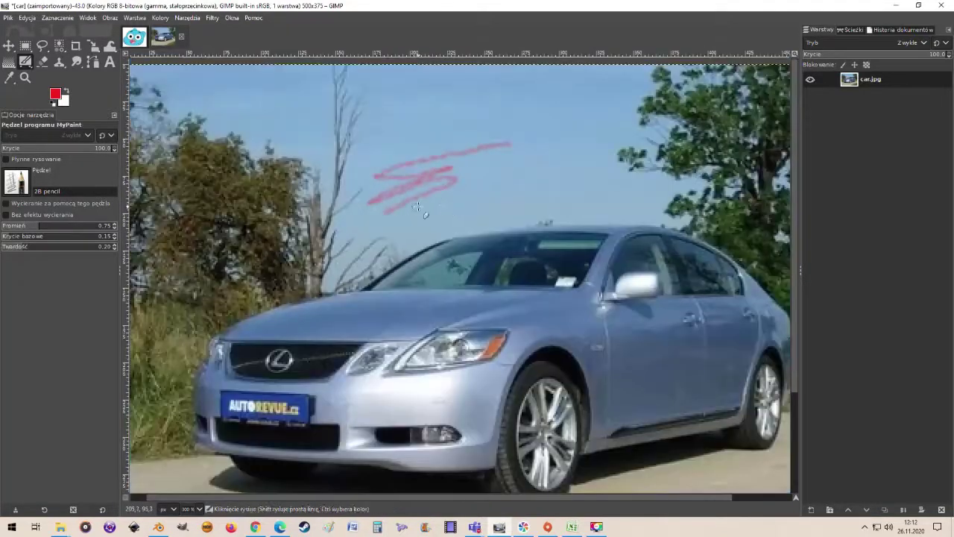
mouse_move(439, 197)
mouse_down()
mouse_move(428, 216)
mouse_move(424, 207)
mouse_move(426, 220)
mouse_move(412, 219)
mouse_move(433, 211)
mouse_move(419, 224)
mouse_move(402, 211)
mouse_move(447, 186)
mouse_move(443, 176)
mouse_move(408, 187)
mouse_move(438, 195)
mouse_move(409, 207)
mouse_move(417, 198)
mouse_move(368, 200)
mouse_move(391, 190)
mouse_move(373, 181)
mouse_move(421, 178)
mouse_move(372, 183)
mouse_move(436, 162)
mouse_move(404, 166)
mouse_move(428, 161)
mouse_move(408, 155)
mouse_move(417, 157)
mouse_up()
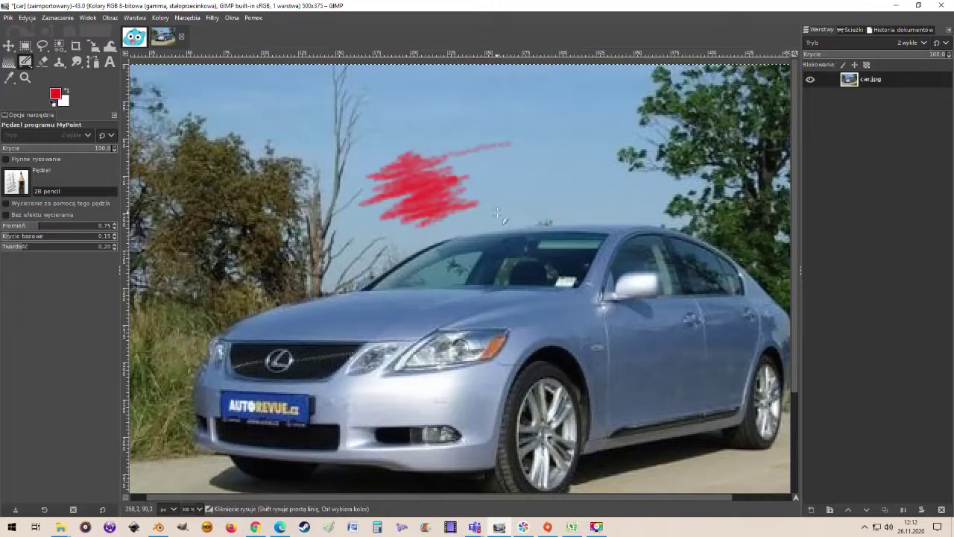
ctrl+scroll(496, 215, down, 1)
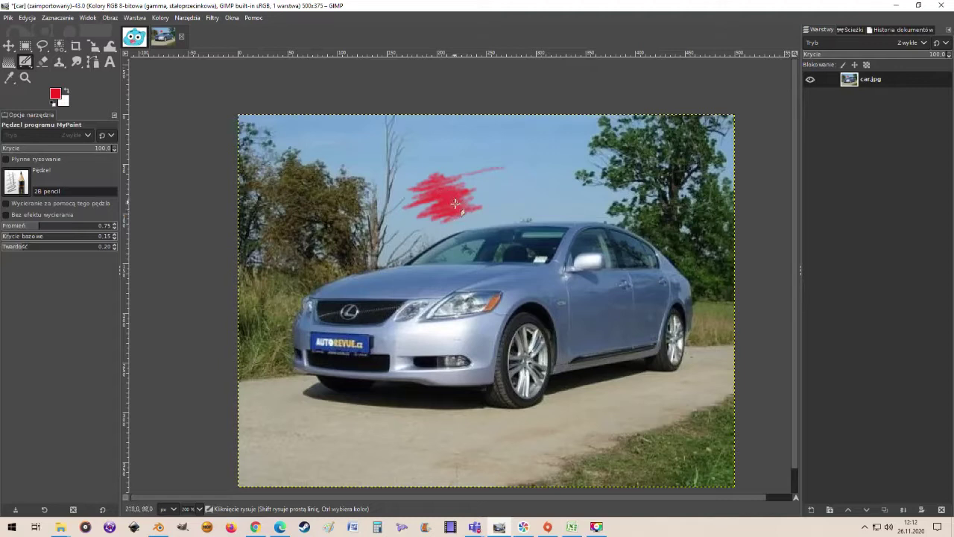
- Change the foreground color to green 00b446 and scribble over part of the red patch with the 2B pencil brush
click(55, 95)
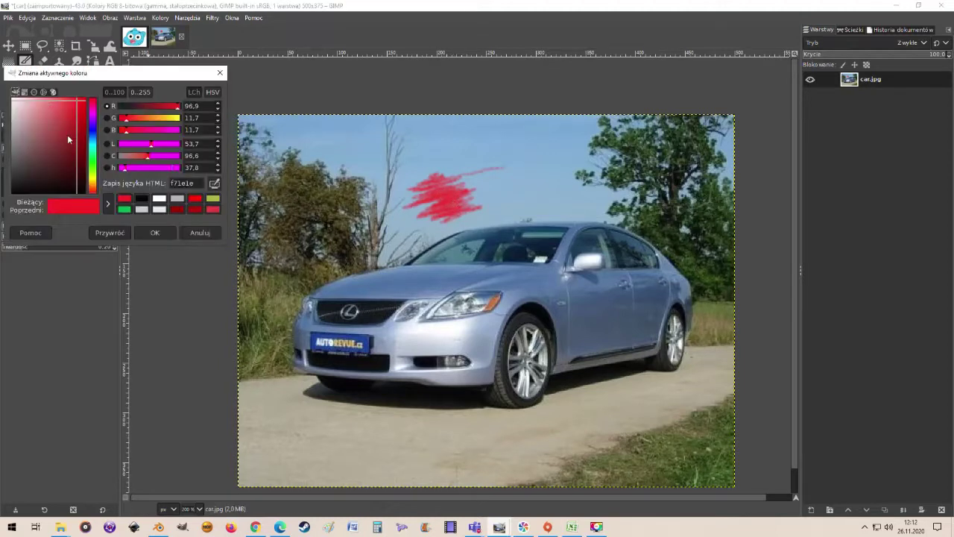
click(123, 210)
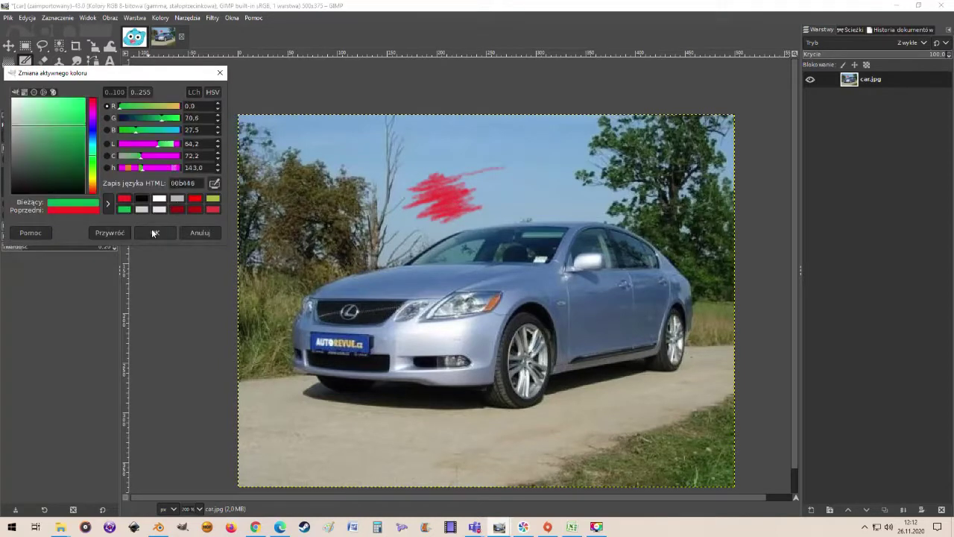
click(155, 232)
mouse_move(421, 173)
mouse_down()
mouse_move(459, 164)
mouse_move(450, 173)
mouse_move(465, 178)
mouse_move(436, 190)
mouse_move(475, 189)
mouse_move(453, 212)
mouse_move(441, 206)
mouse_move(481, 215)
mouse_up()
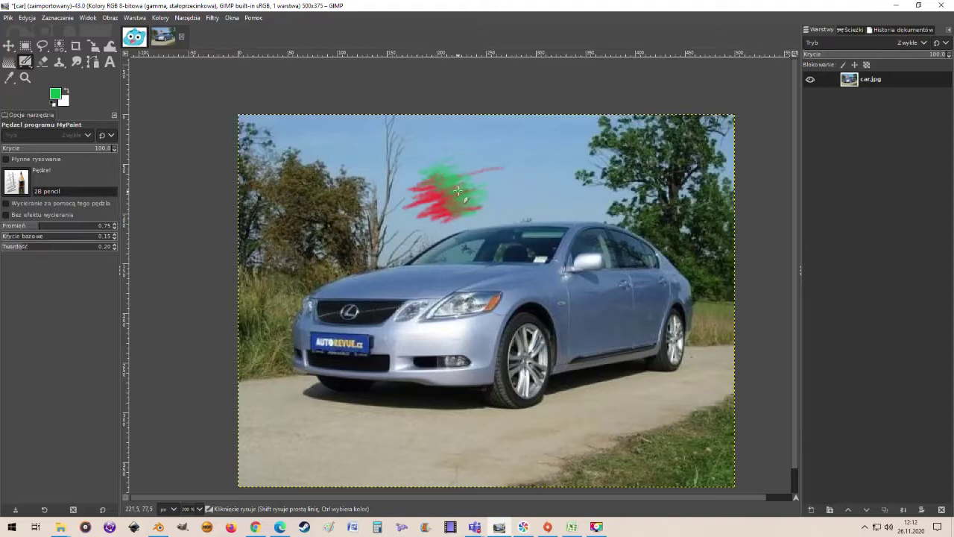
scroll(474, 173, up, 3)
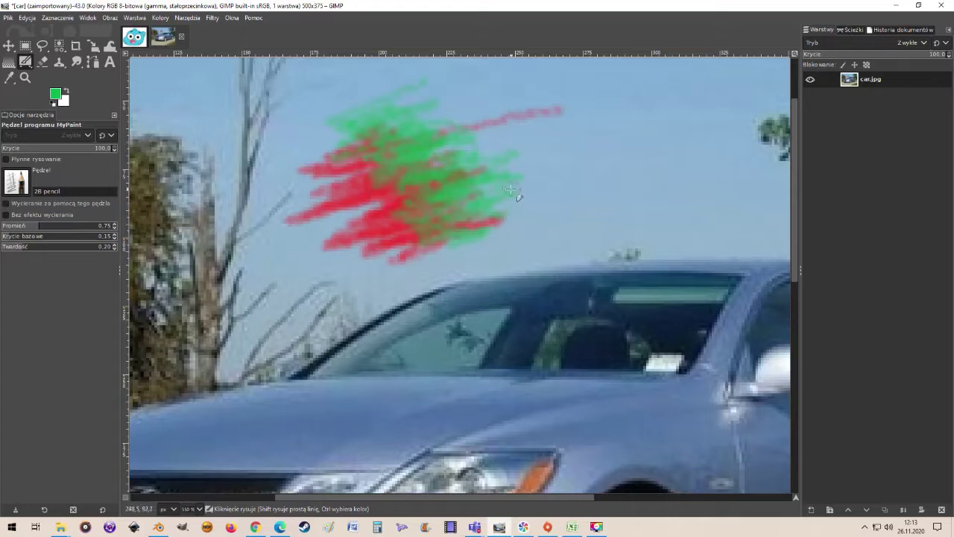
scroll(510, 190, down, 3)
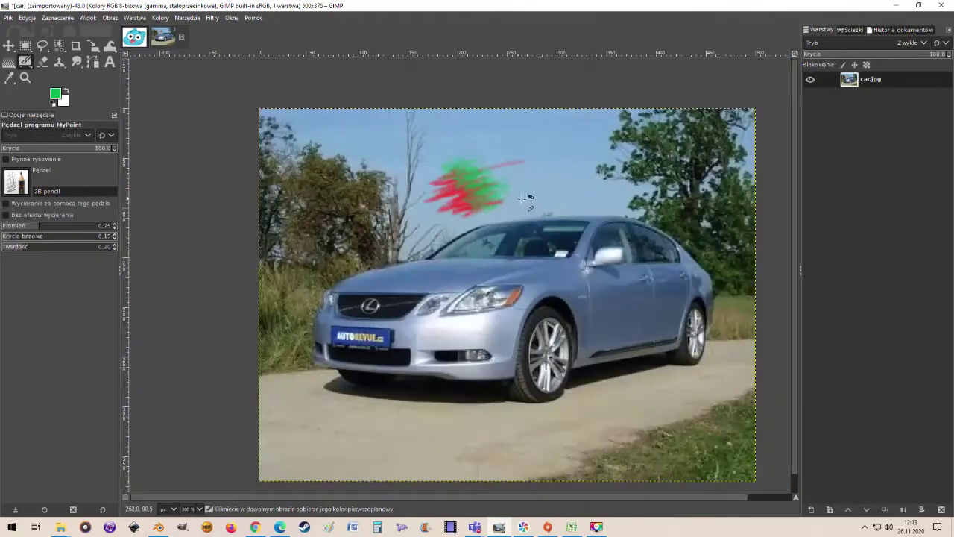
- Select the 4H pencil brush and paint a faint green scribble in the sky between the patch and the large green tree
scroll(790, 462, down, 1)
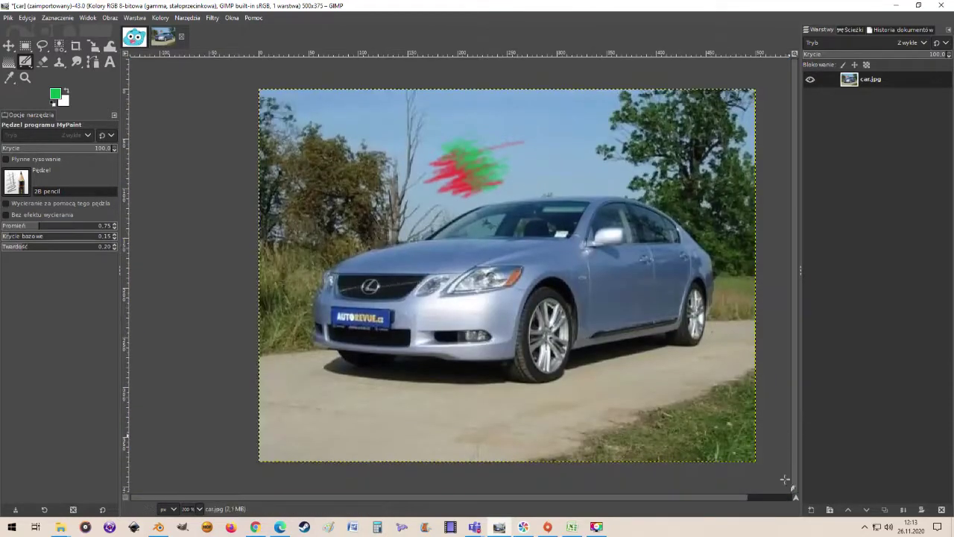
drag(743, 497, 770, 498)
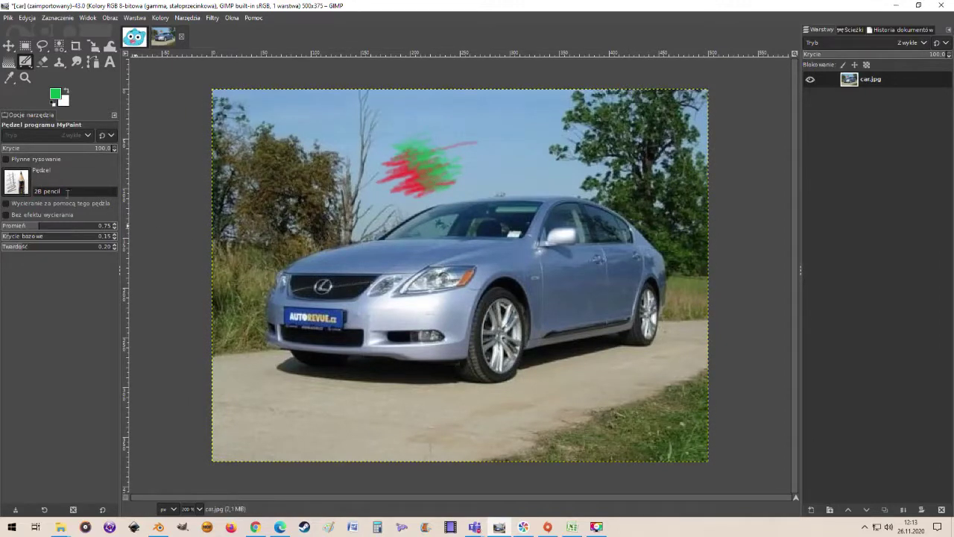
click(15, 183)
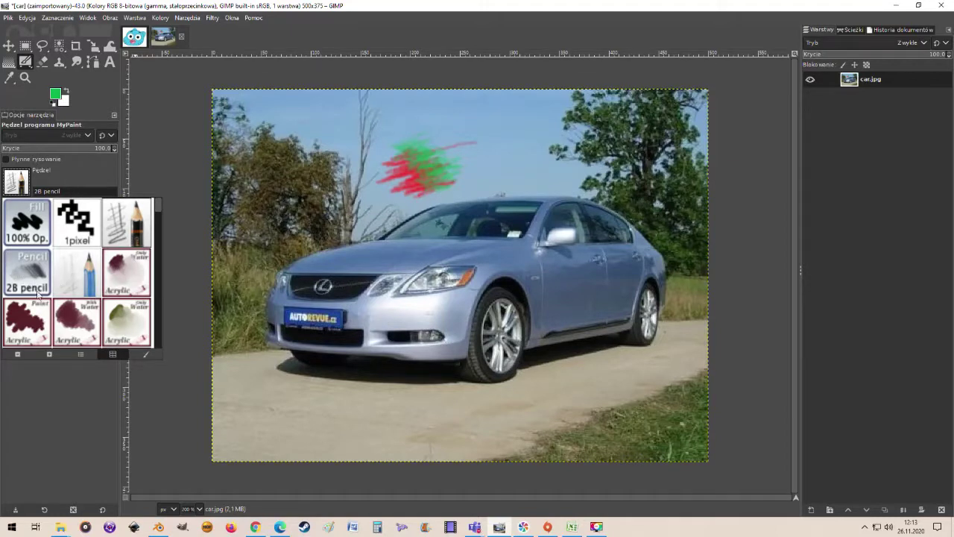
click(75, 283)
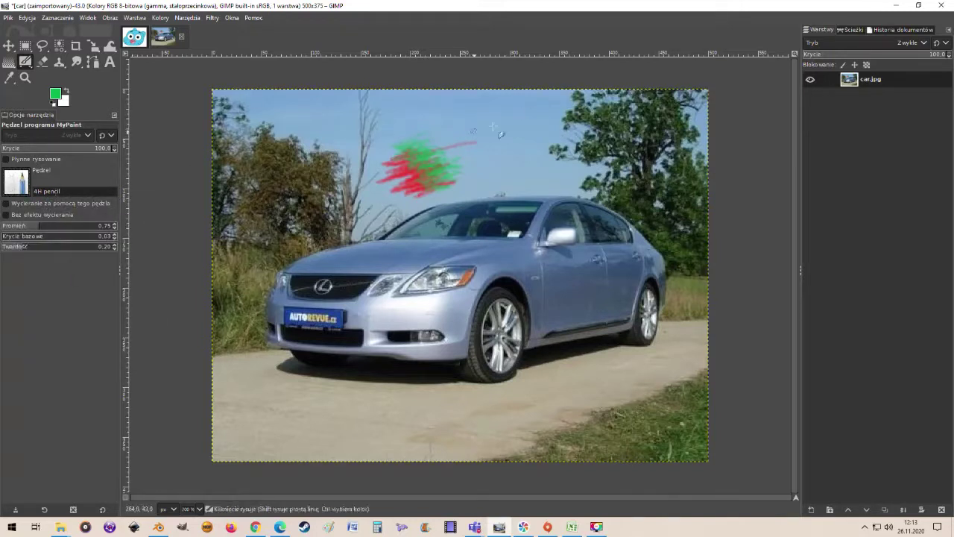
mouse_move(492, 128)
mouse_down()
mouse_move(551, 110)
mouse_move(506, 113)
mouse_move(516, 127)
mouse_move(493, 119)
mouse_move(514, 112)
mouse_move(487, 127)
mouse_move(515, 119)
mouse_up()
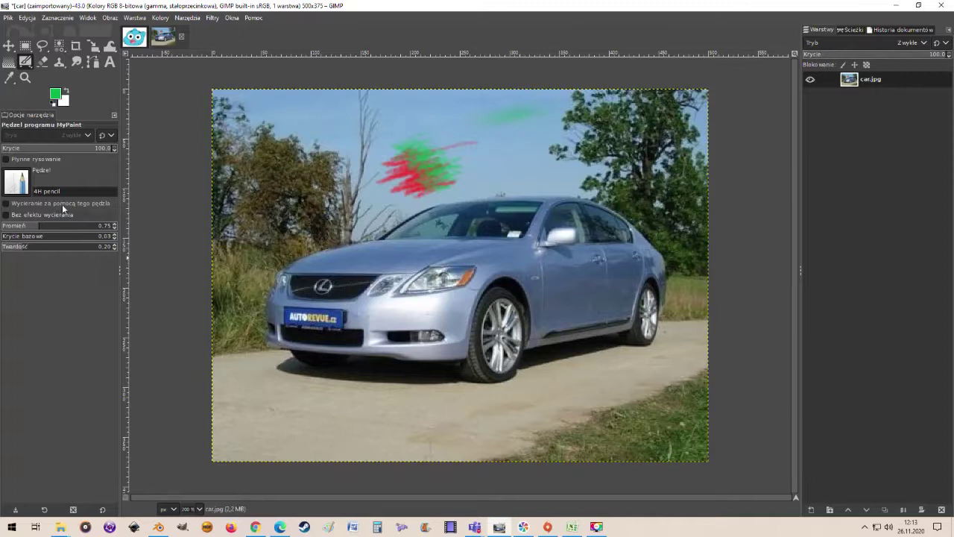
- Select the acrylic 03 only water brush and smear the image around the front wheel and along the door sill
click(16, 182)
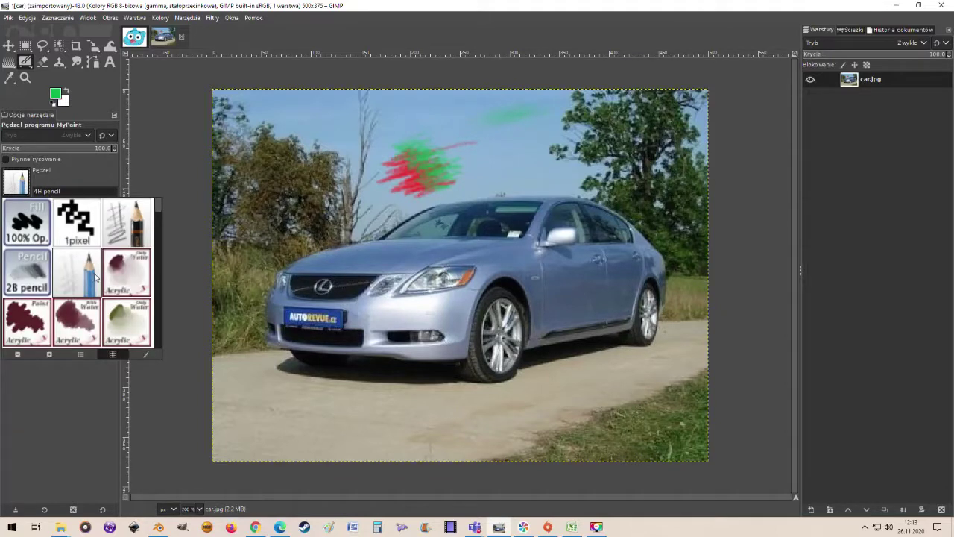
scroll(89, 268, down, 1)
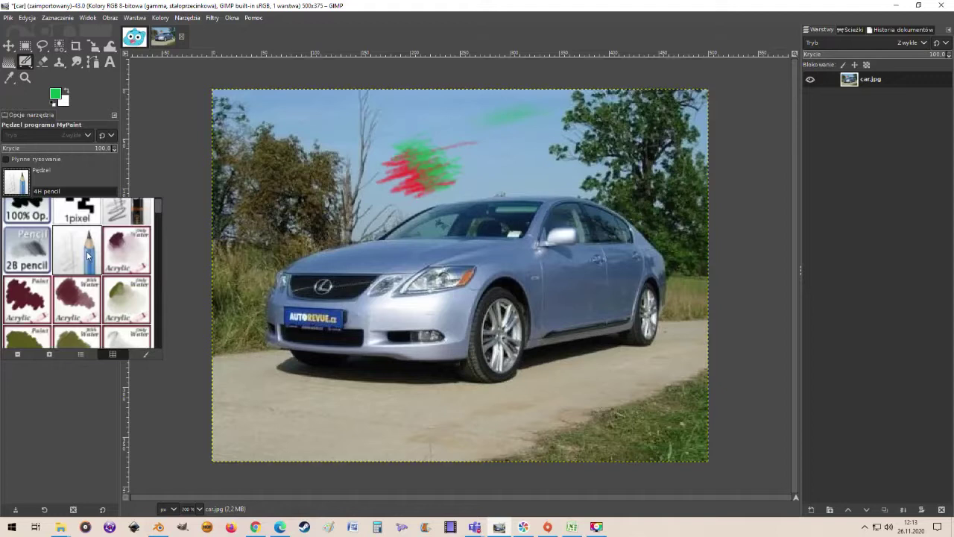
double_click(127, 258)
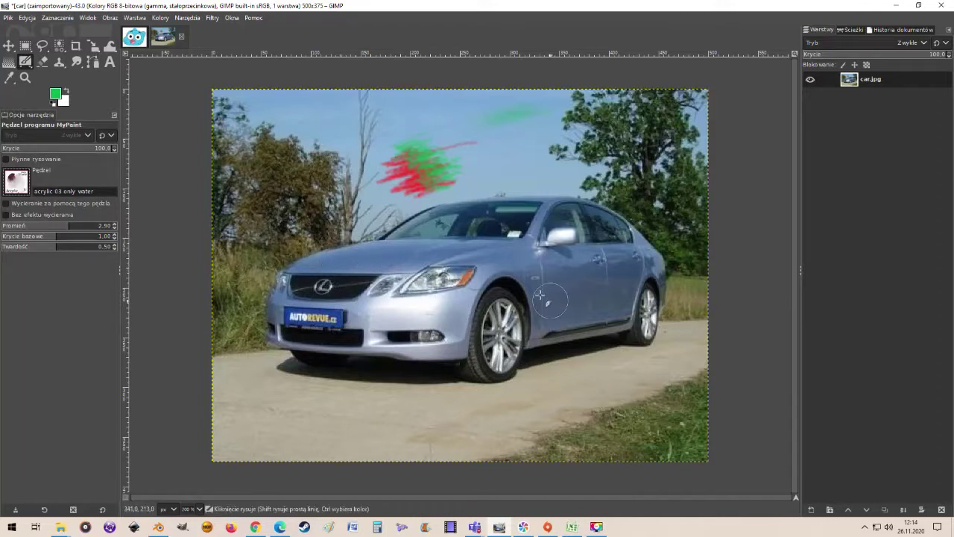
mouse_move(539, 295)
mouse_down()
mouse_move(481, 310)
mouse_move(462, 341)
mouse_move(470, 376)
mouse_move(507, 374)
mouse_move(530, 329)
mouse_move(566, 304)
mouse_move(593, 335)
mouse_move(559, 346)
mouse_move(585, 348)
mouse_up()
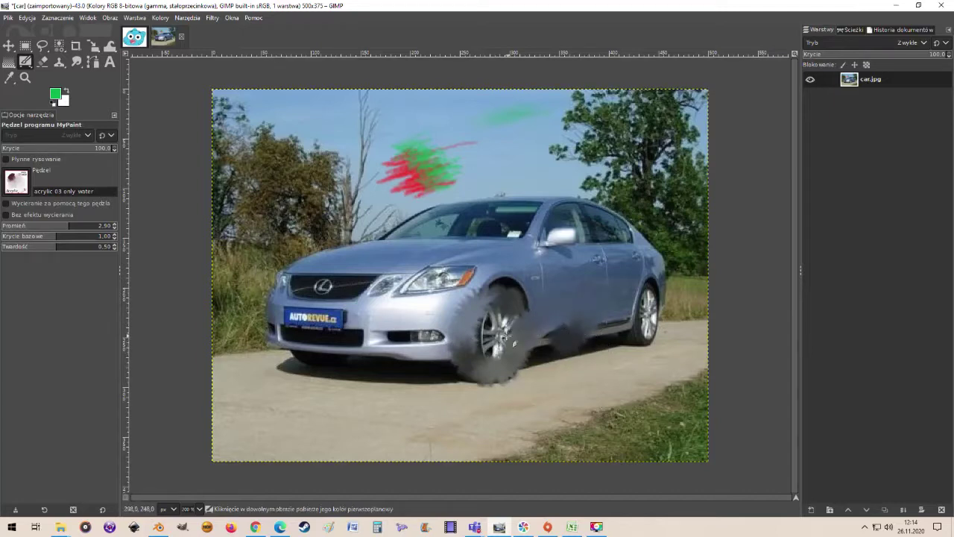
scroll(492, 339, up, 3)
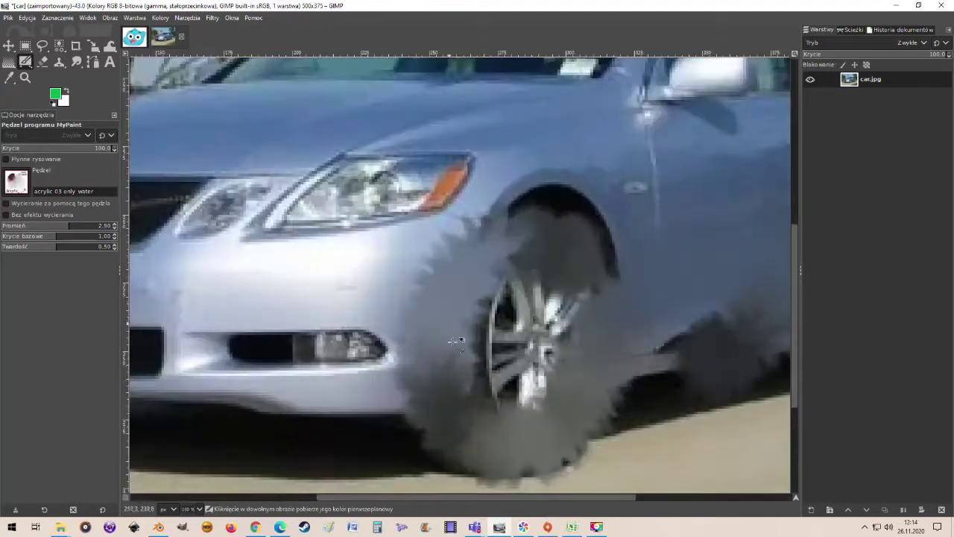
- Smear the front bumper and the lower edges of the headlights with the acrylic 03 only water brush
mouse_move(268, 295)
mouse_down()
mouse_move(232, 322)
mouse_move(219, 290)
mouse_move(220, 258)
mouse_move(247, 234)
mouse_move(380, 215)
mouse_move(322, 275)
mouse_move(367, 277)
mouse_move(371, 225)
mouse_move(399, 219)
mouse_move(297, 244)
mouse_move(297, 303)
mouse_move(362, 339)
mouse_move(290, 332)
mouse_move(250, 260)
mouse_move(329, 220)
mouse_move(449, 228)
mouse_up()
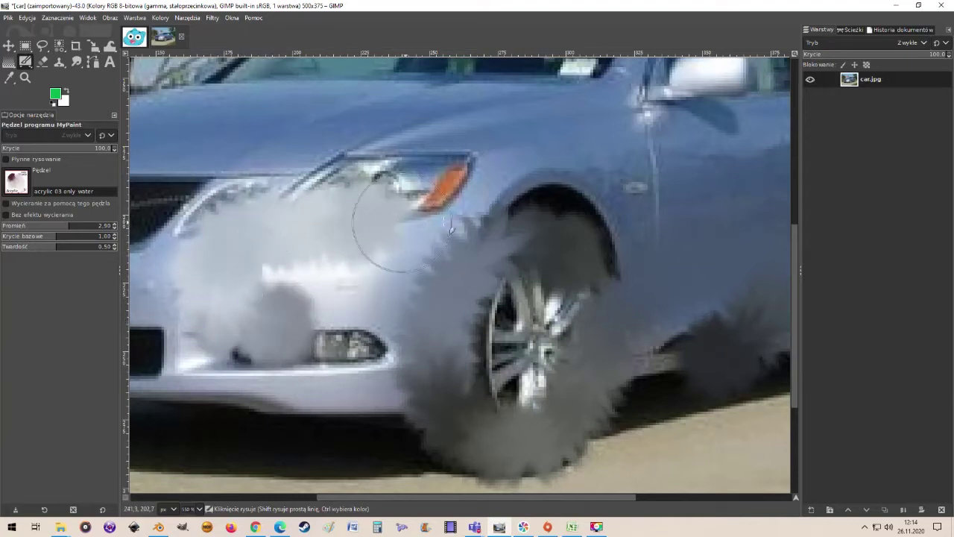
scroll(450, 228, down, 3)
scroll(503, 245, up, 2)
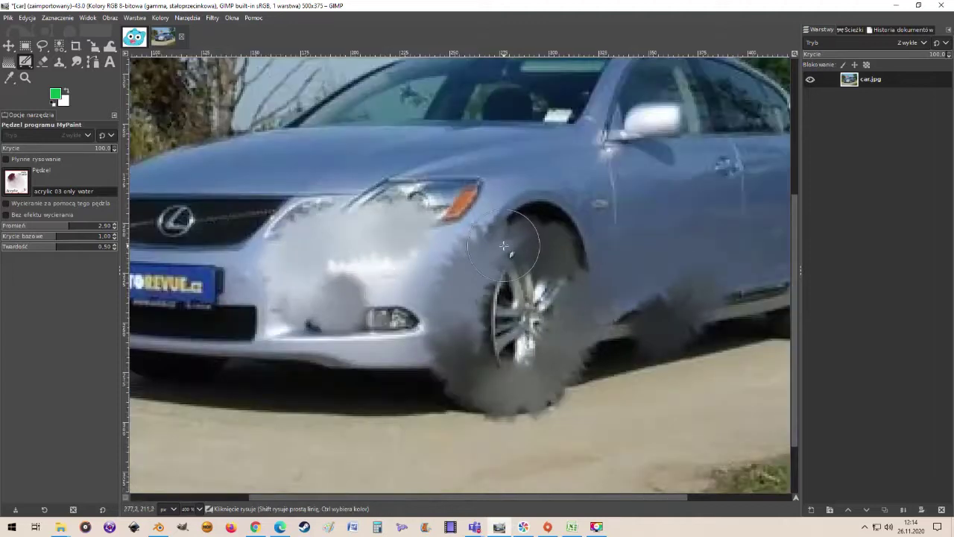
key(ctrl)
scroll(507, 246, down, 2)
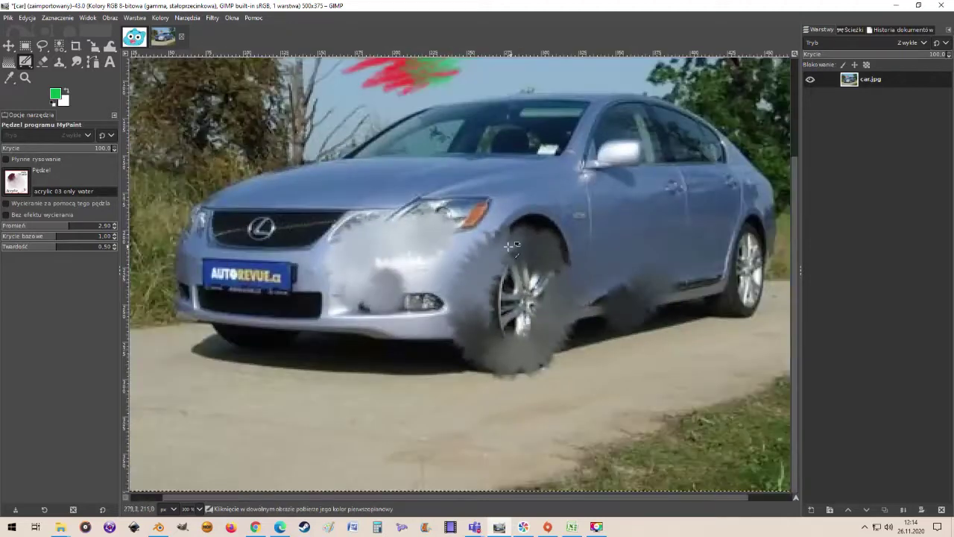
scroll(625, 266, up, 1)
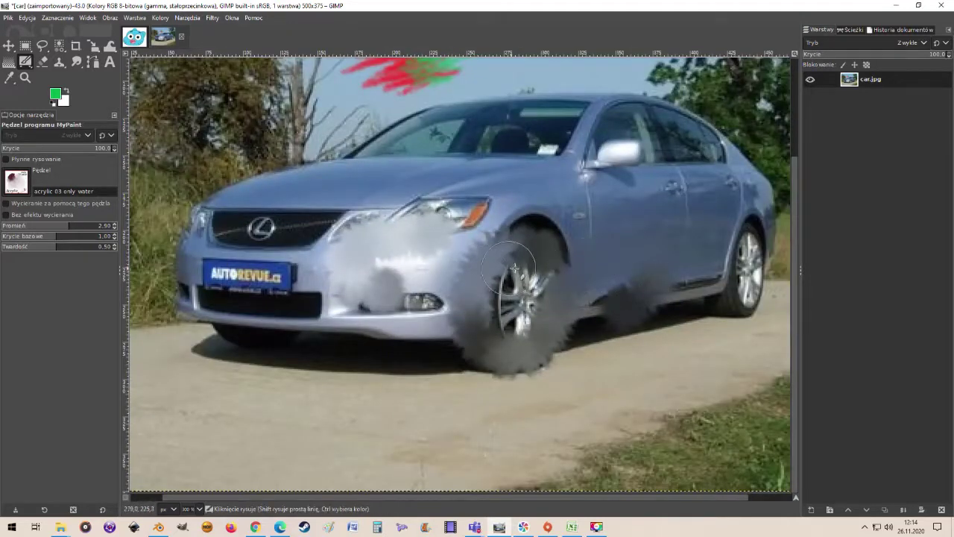
mouse_move(626, 294)
mouse_down()
mouse_move(660, 299)
mouse_move(566, 267)
mouse_up()
- Undo the water-brush smears on the front wheel, door sill and bumper
key(ctrl+z)
key(ctrl+z)
key(ctrl+z)
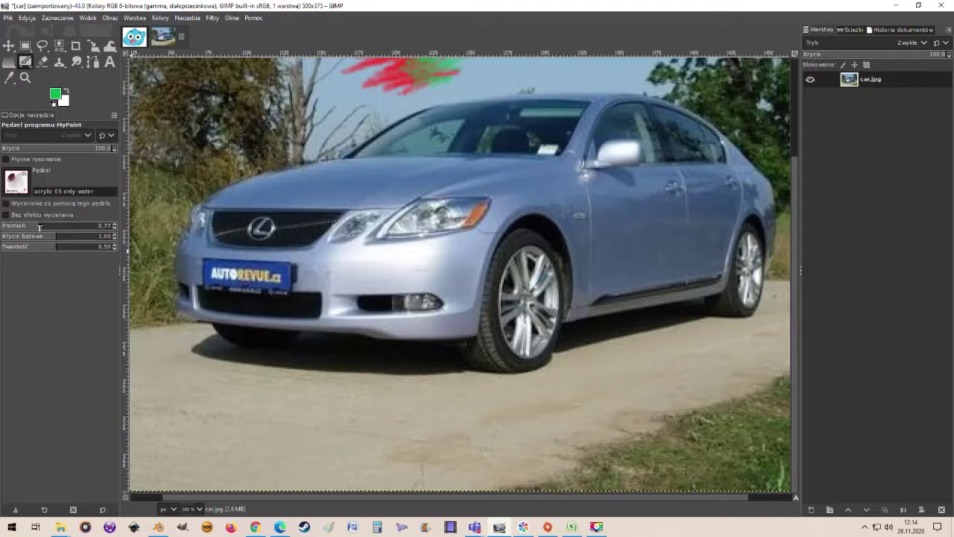
- Smear the headlight's orange turn signal into its surroundings with the water brush at radius 0.74
scroll(444, 302, up, 2)
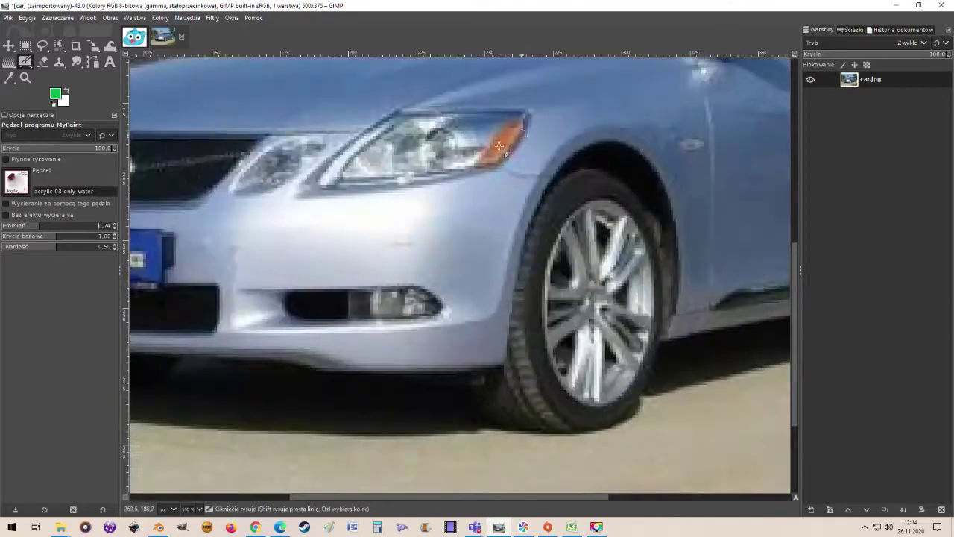
mouse_move(500, 145)
mouse_down()
mouse_move(479, 163)
mouse_move(514, 120)
mouse_move(491, 155)
mouse_move(521, 130)
mouse_move(503, 163)
mouse_move(532, 128)
mouse_move(501, 161)
mouse_move(510, 167)
mouse_move(529, 152)
mouse_move(487, 170)
mouse_move(518, 133)
mouse_move(480, 169)
mouse_move(488, 137)
mouse_move(471, 159)
mouse_move(439, 153)
mouse_move(474, 146)
mouse_move(441, 155)
mouse_move(482, 155)
mouse_move(496, 128)
mouse_move(483, 161)
mouse_move(493, 151)
mouse_move(487, 163)
mouse_move(522, 162)
mouse_move(480, 162)
mouse_move(502, 155)
mouse_move(459, 167)
mouse_move(491, 169)
mouse_up()
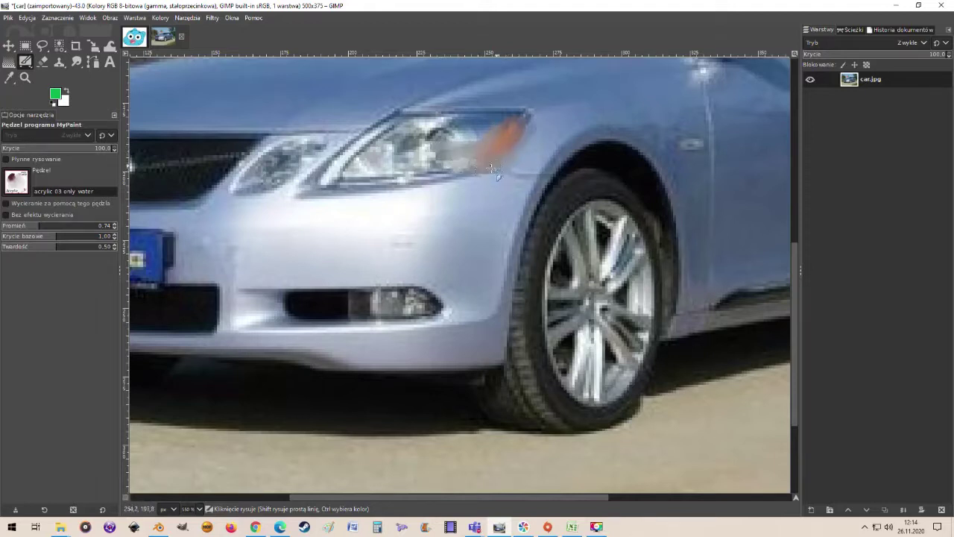
scroll(492, 221, down, 2)
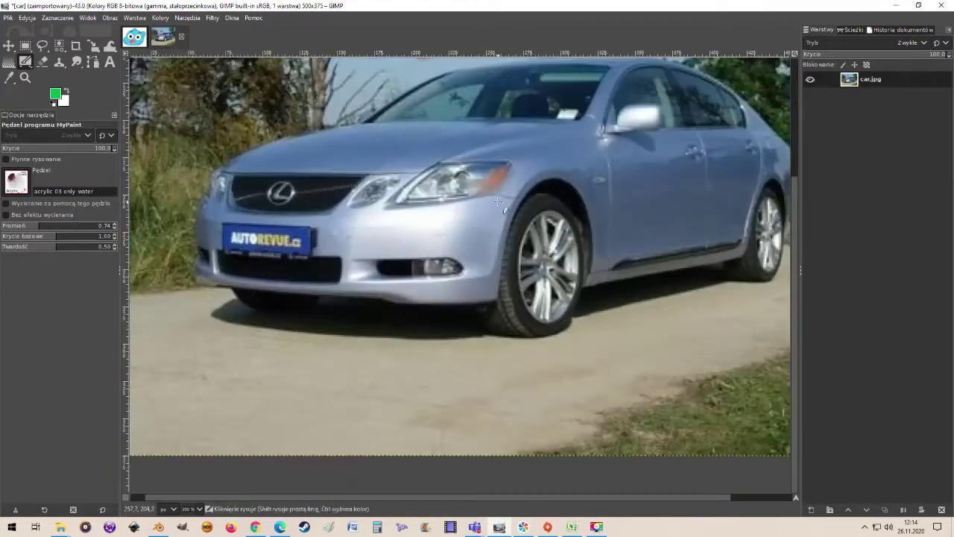
scroll(495, 295, up, 2)
scroll(494, 295, up, 1)
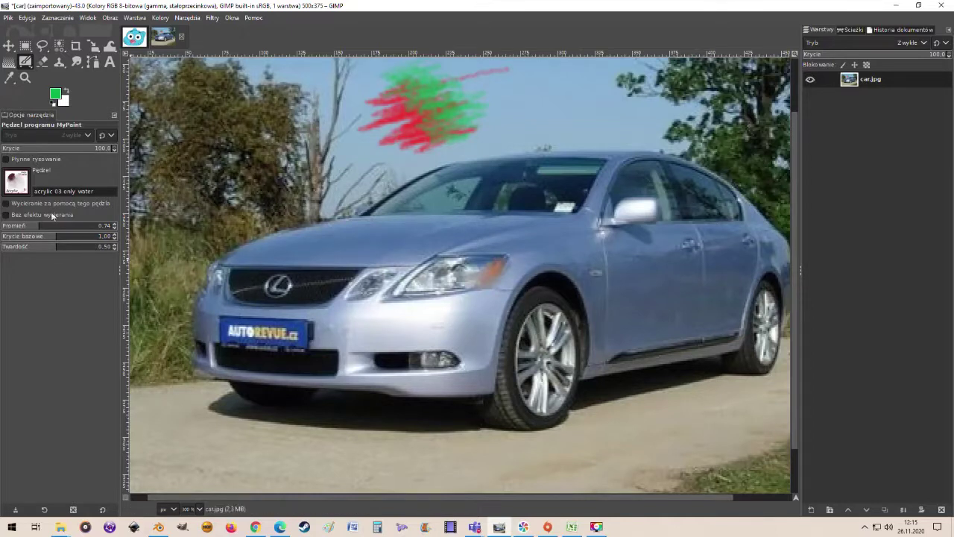
- Select the acrylic 03 with water brush and try a green patch over the front fog light
click(21, 188)
scroll(82, 251, down, 2)
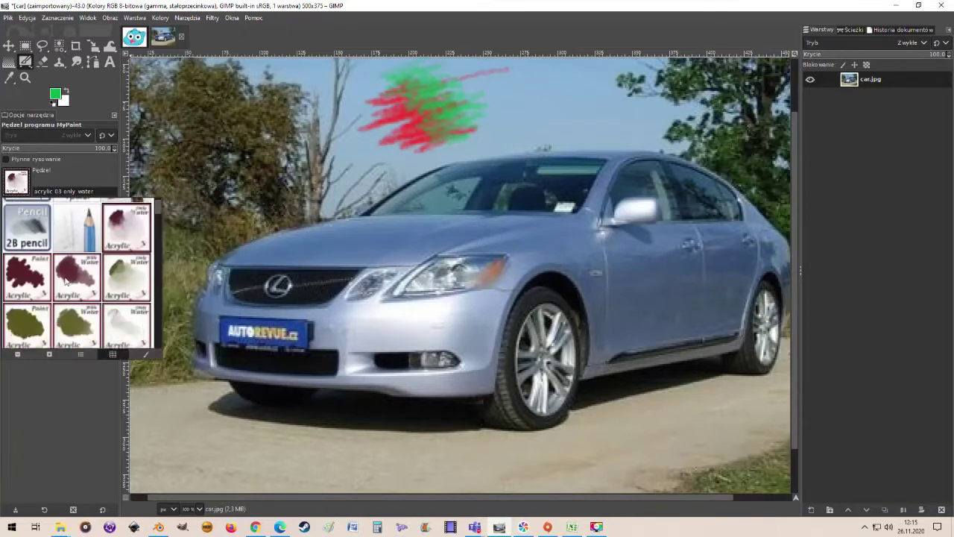
click(70, 281)
mouse_move(380, 362)
mouse_down()
mouse_move(425, 356)
mouse_move(382, 357)
mouse_move(432, 350)
mouse_move(405, 339)
mouse_move(433, 337)
mouse_move(421, 359)
mouse_up()
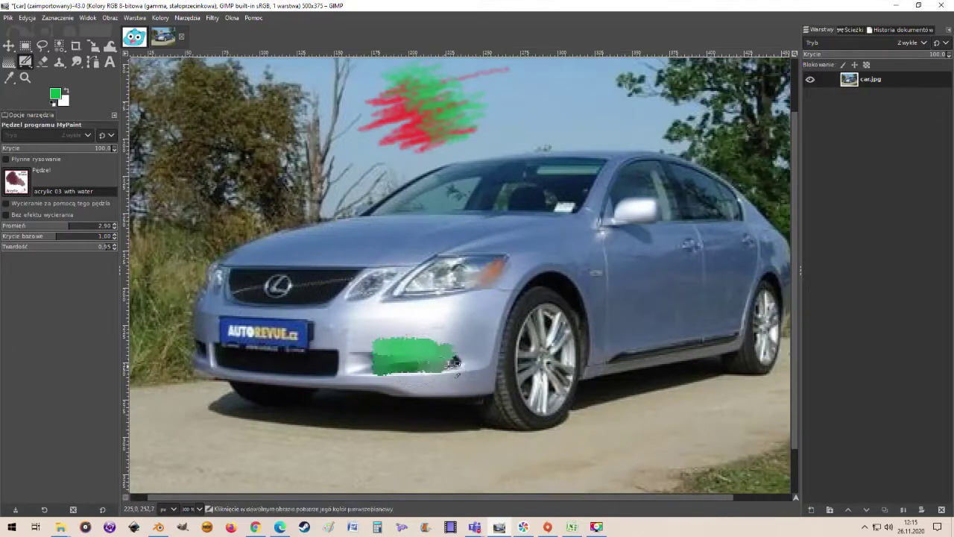
key(ctrl+z)
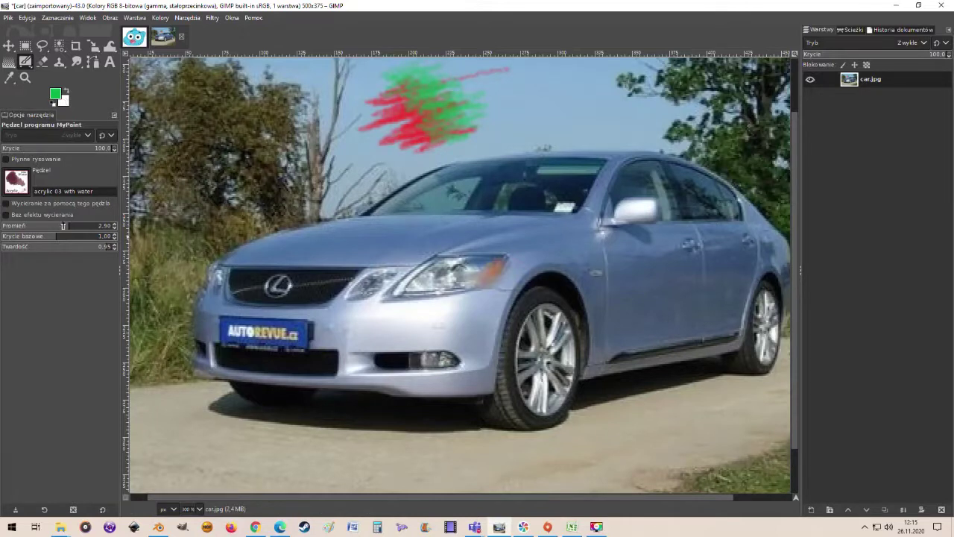
- Set the brush radius to 0.59 and paint faint green strokes on the bumper just below the headlight
drag(61, 225, 36, 225)
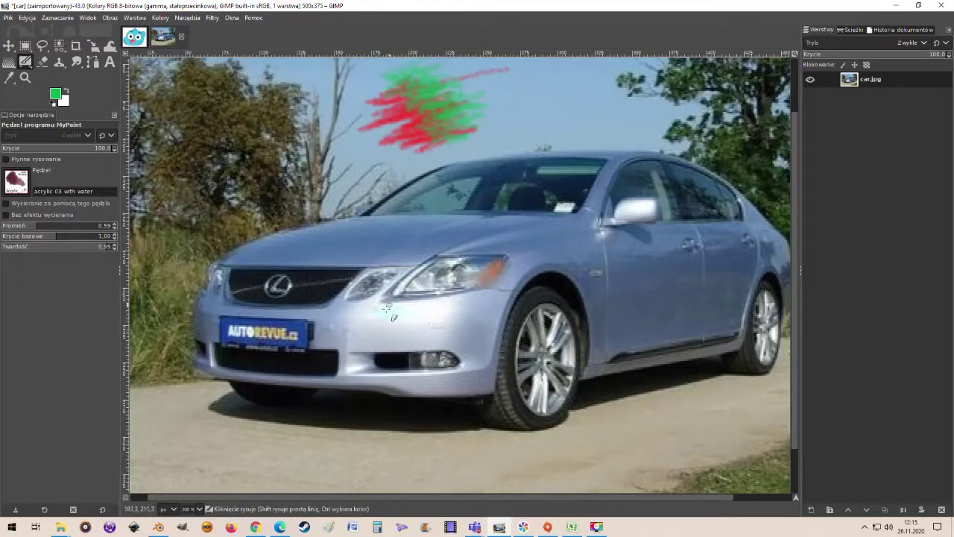
ctrl+scroll(414, 325, up, 4)
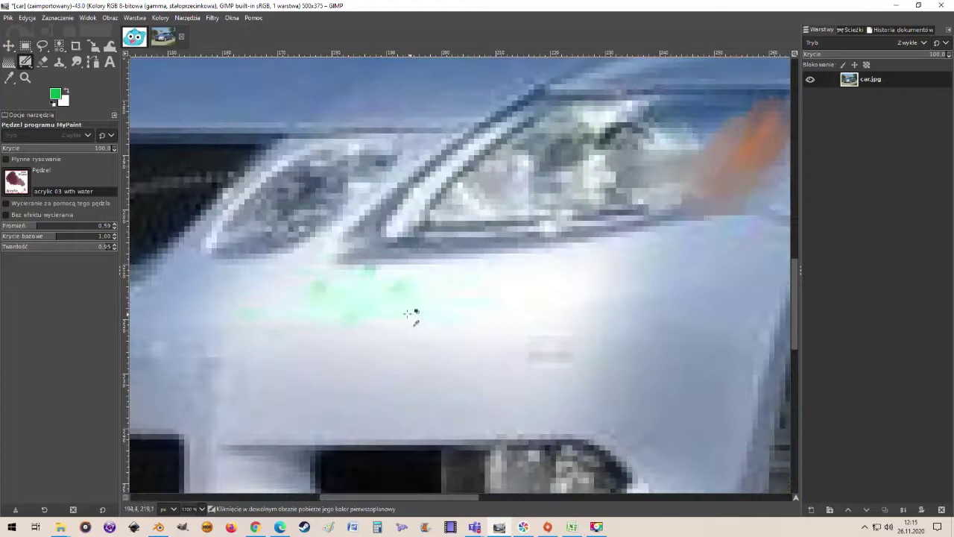
mouse_move(457, 249)
mouse_down()
mouse_move(443, 268)
mouse_move(496, 257)
mouse_up()
ctrl+scroll(475, 301, down, 4)
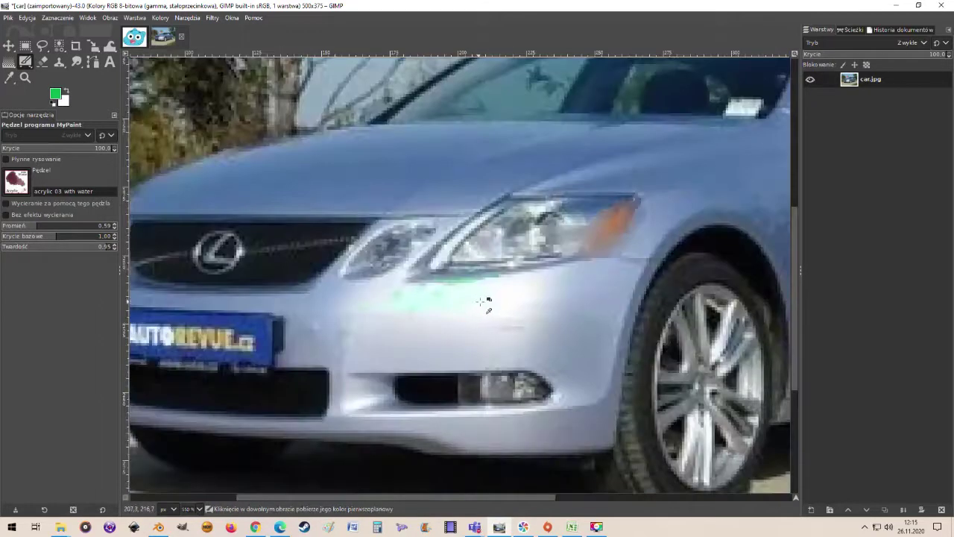
ctrl+scroll(520, 319, down, 1)
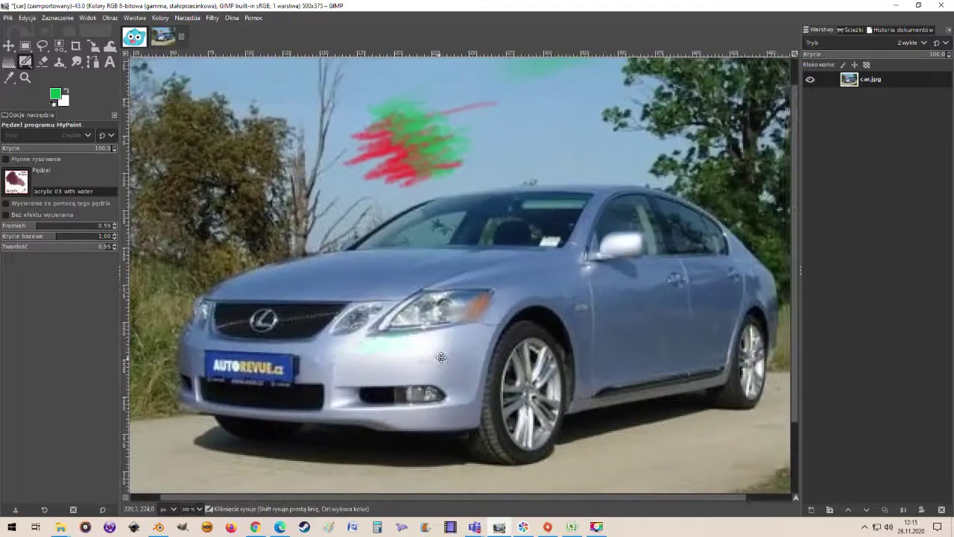
ctrl+scroll(471, 348, up, 1)
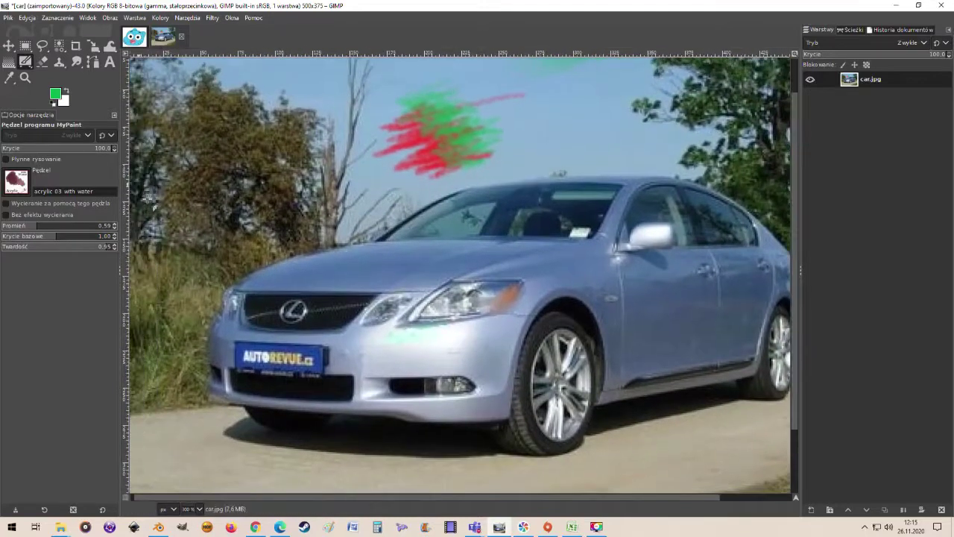
- Paint green strokes across the hood with the acrylic 05 paint brush, undoing the zigzag that reaches the bushes
click(17, 181)
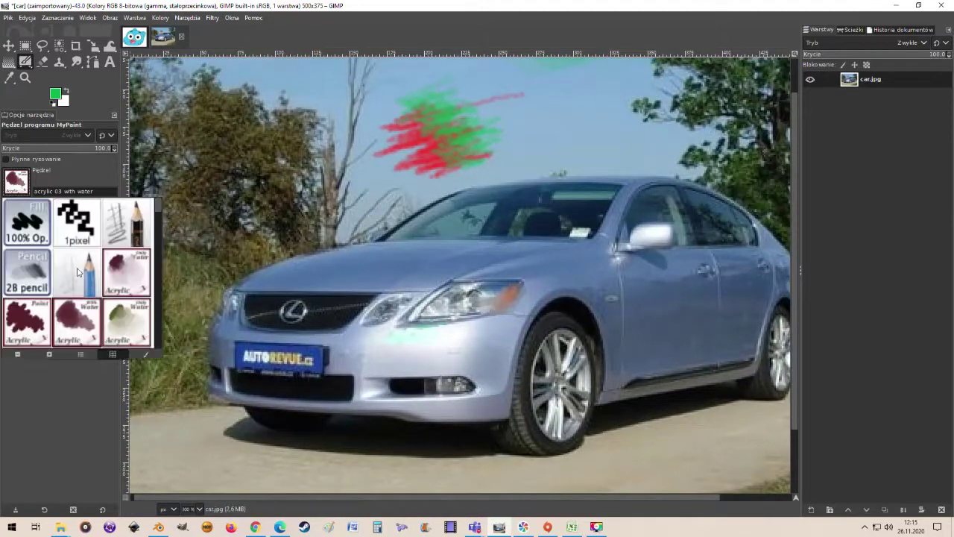
scroll(78, 272, down, 2)
scroll(124, 272, down, 3)
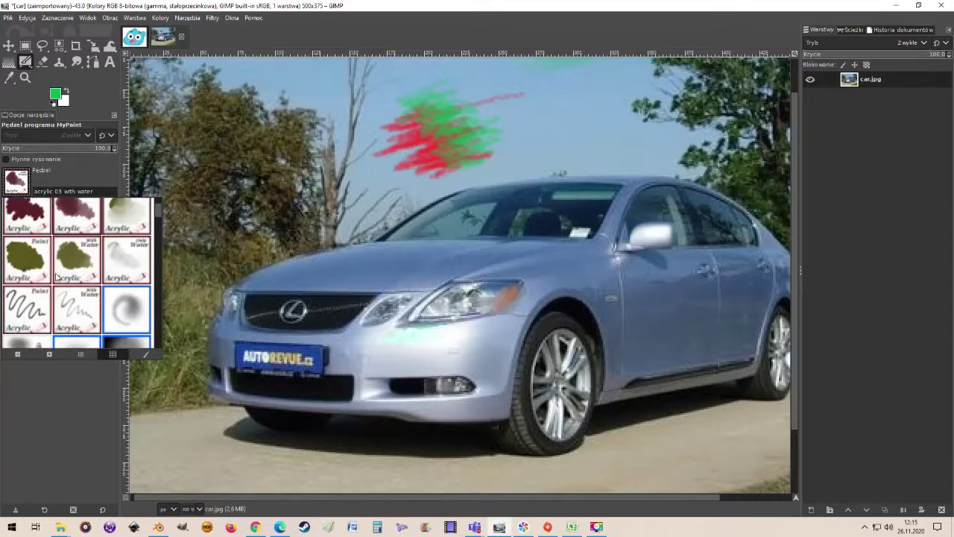
scroll(73, 269, up, 1)
scroll(74, 269, down, 1)
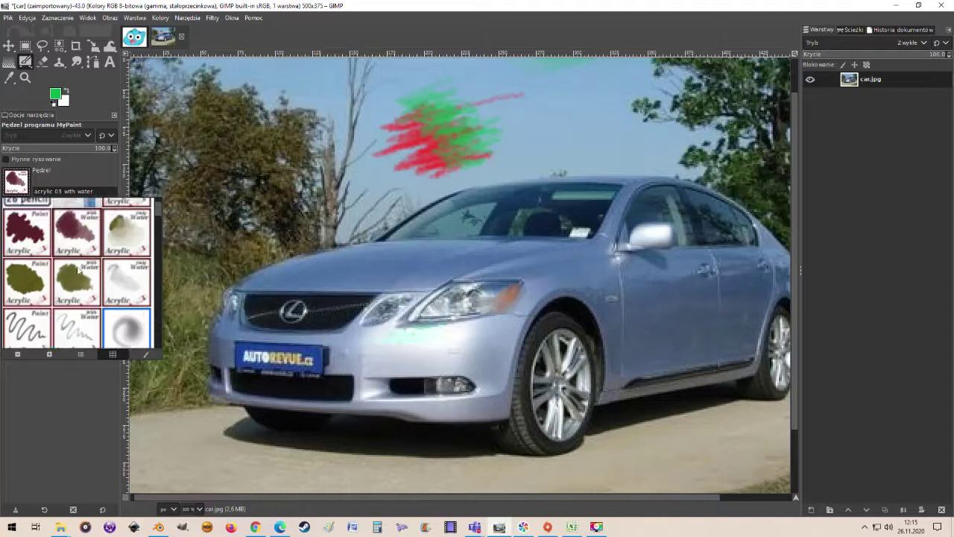
scroll(78, 270, up, 1)
scroll(77, 270, up, 1)
scroll(73, 266, down, 2)
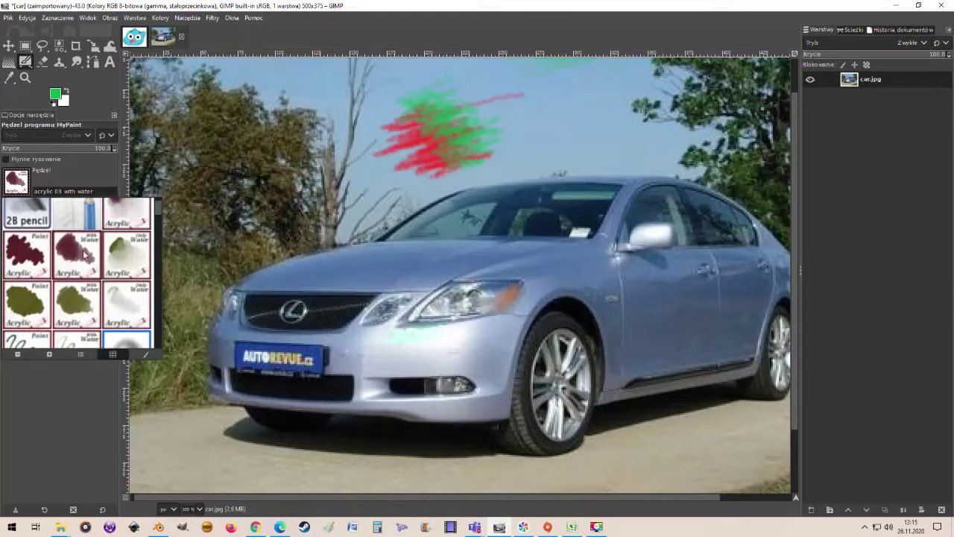
scroll(113, 279, down, 1)
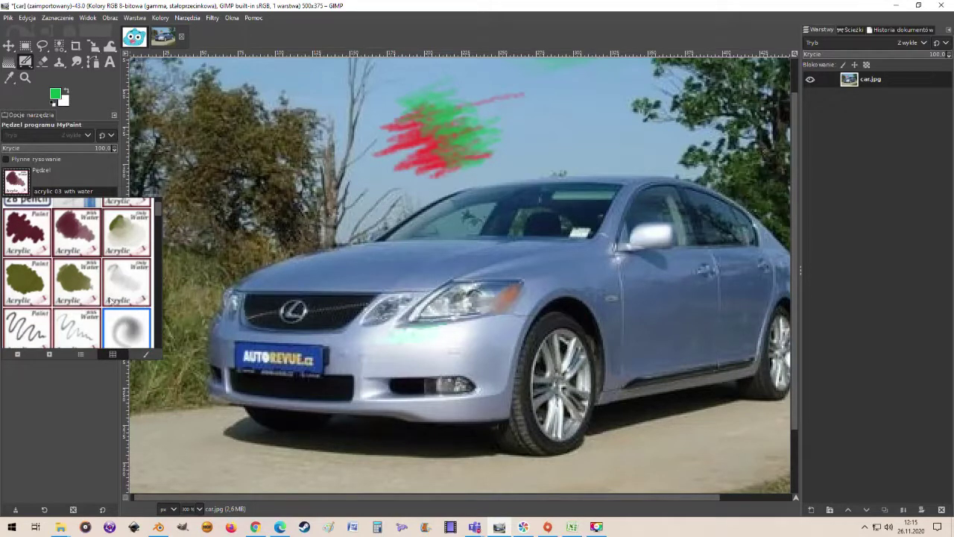
scroll(123, 279, down, 2)
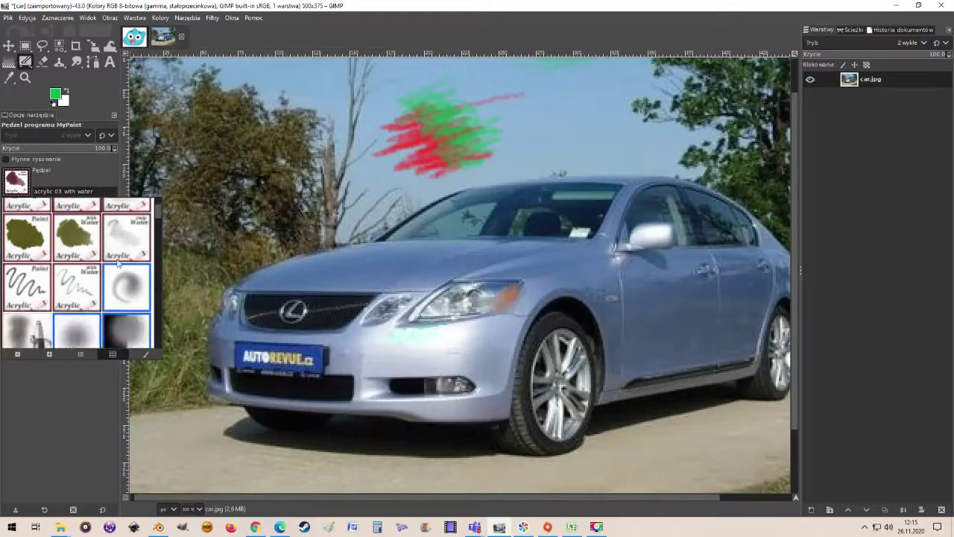
click(32, 295)
mouse_move(497, 268)
mouse_down()
mouse_move(328, 289)
mouse_move(294, 284)
mouse_move(261, 257)
mouse_move(295, 244)
mouse_move(313, 218)
mouse_move(254, 223)
mouse_up()
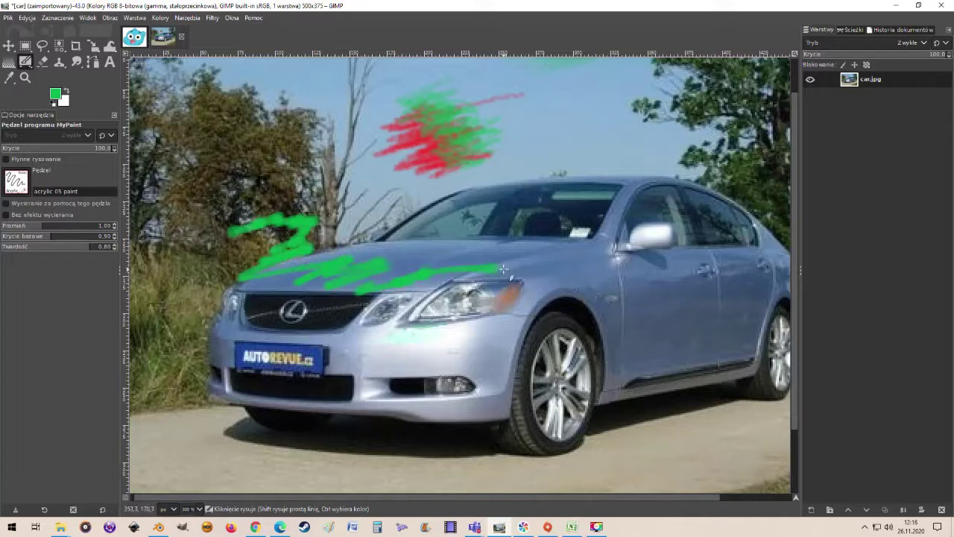
key(ctrl+z)
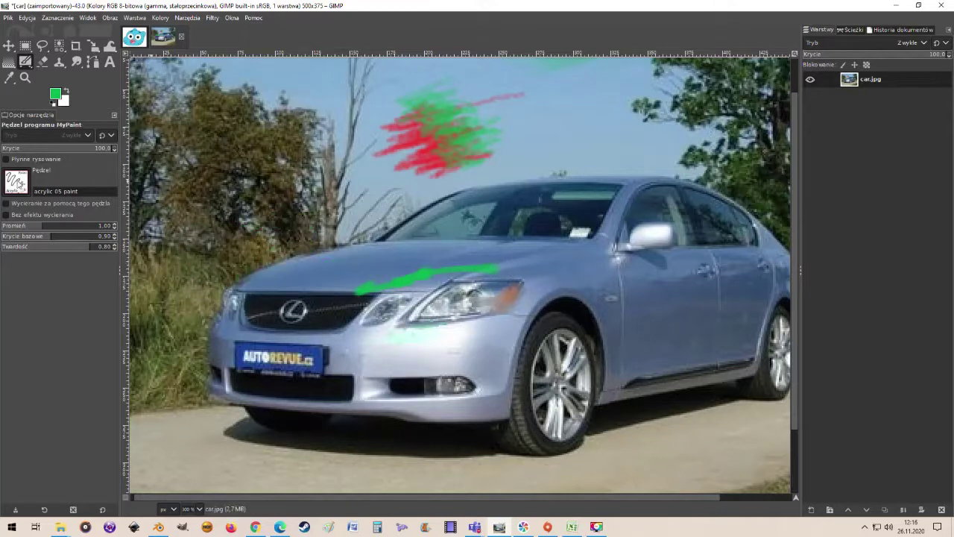
- Select the Airbrush a brush and try spraying green over the front wheel and doors
click(17, 182)
scroll(68, 257, down, 2)
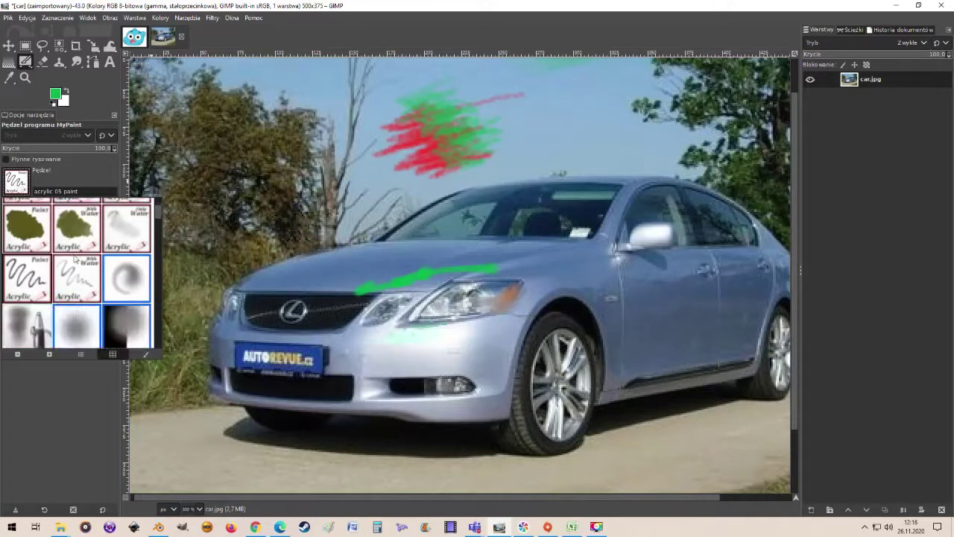
click(74, 307)
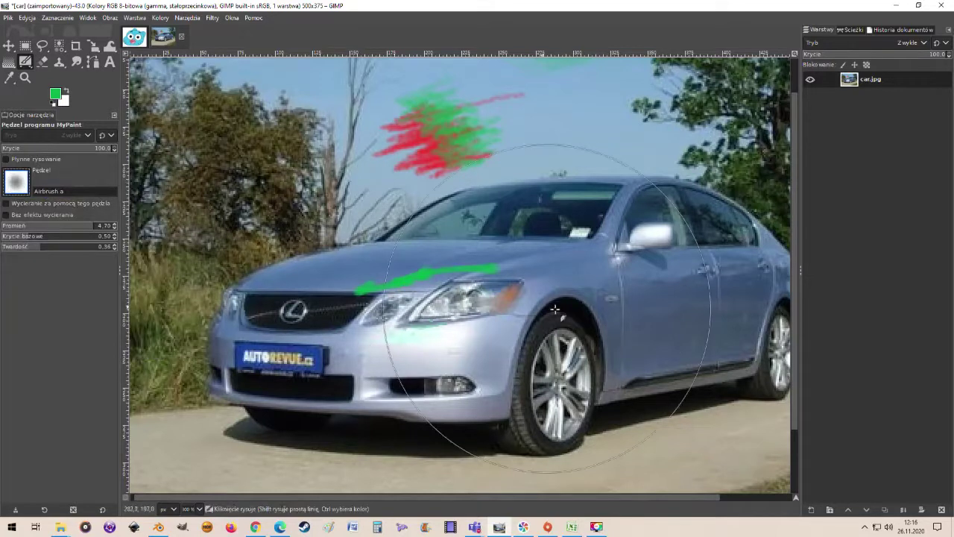
mouse_move(551, 298)
mouse_down()
mouse_move(451, 319)
mouse_move(650, 226)
mouse_move(626, 250)
mouse_move(522, 301)
mouse_move(312, 317)
mouse_move(485, 324)
mouse_move(687, 242)
mouse_move(584, 273)
mouse_move(311, 284)
mouse_move(255, 308)
mouse_move(563, 308)
mouse_move(591, 312)
mouse_move(320, 319)
mouse_move(595, 321)
mouse_move(658, 272)
mouse_move(615, 211)
mouse_move(448, 329)
mouse_move(676, 276)
mouse_move(701, 246)
mouse_up()
key(ctrl)
key(ctrl+z)
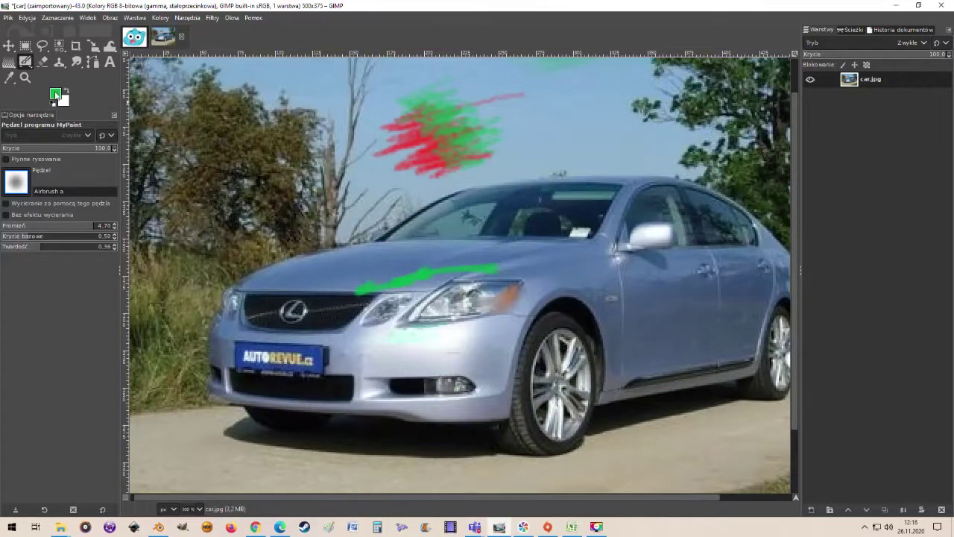
- Change the foreground color to yellow and try airbrushing over the front of the car and the background trees
click(55, 94)
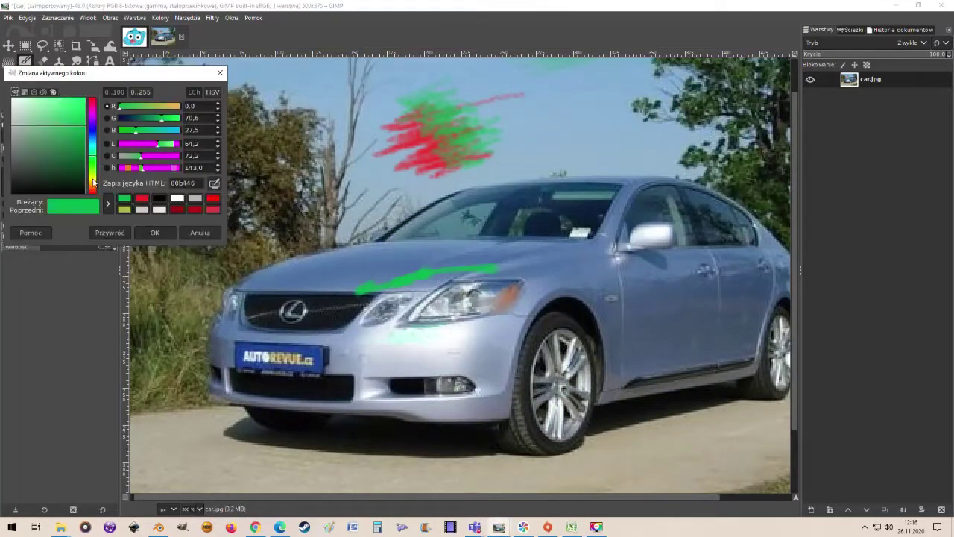
click(93, 179)
click(154, 233)
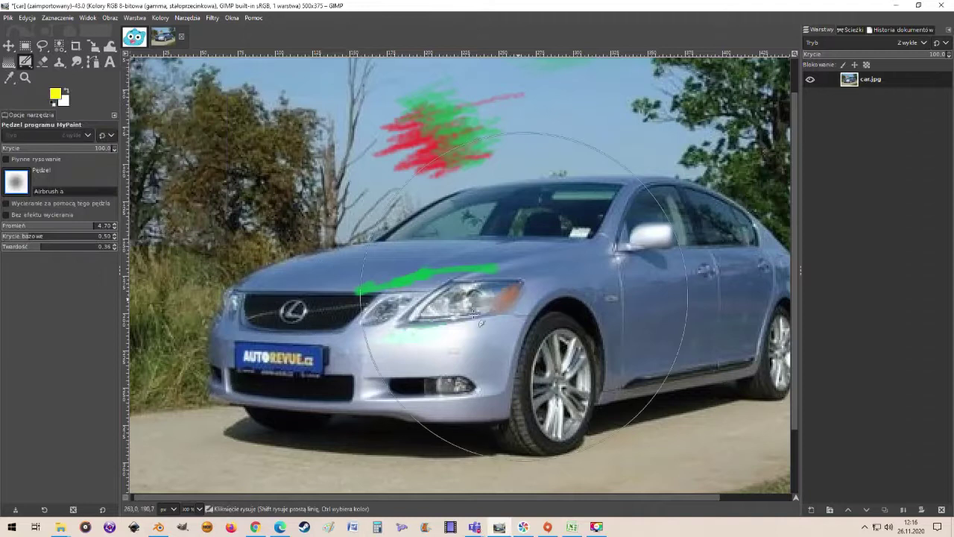
mouse_move(474, 313)
mouse_down()
mouse_move(545, 318)
mouse_move(644, 252)
mouse_move(579, 297)
mouse_move(344, 337)
mouse_move(604, 320)
mouse_up()
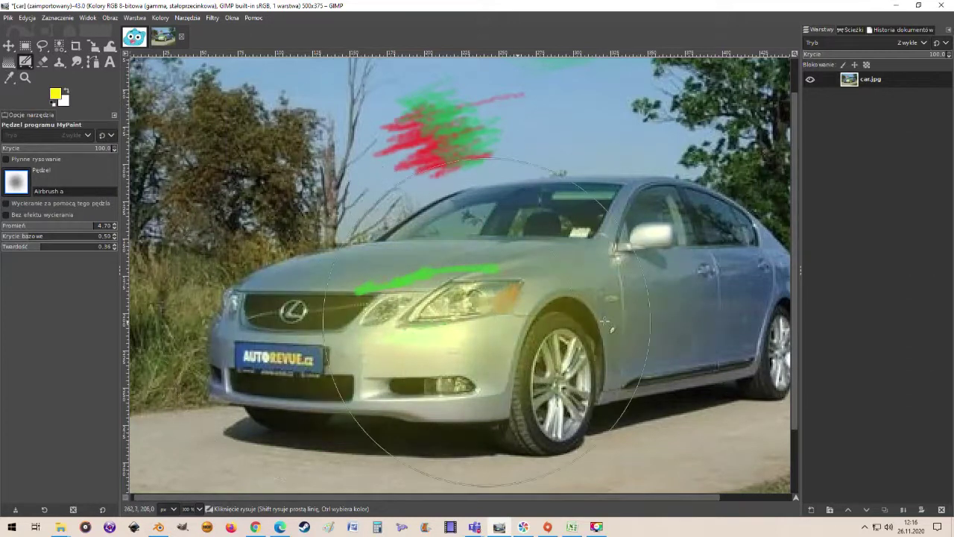
key(ctrl)
key(ctrl+z)
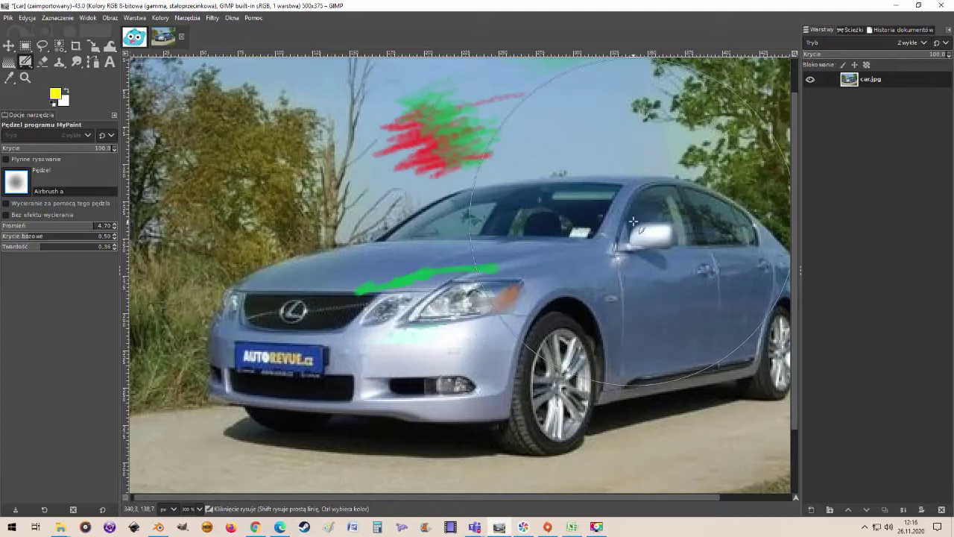
key(ctrl)
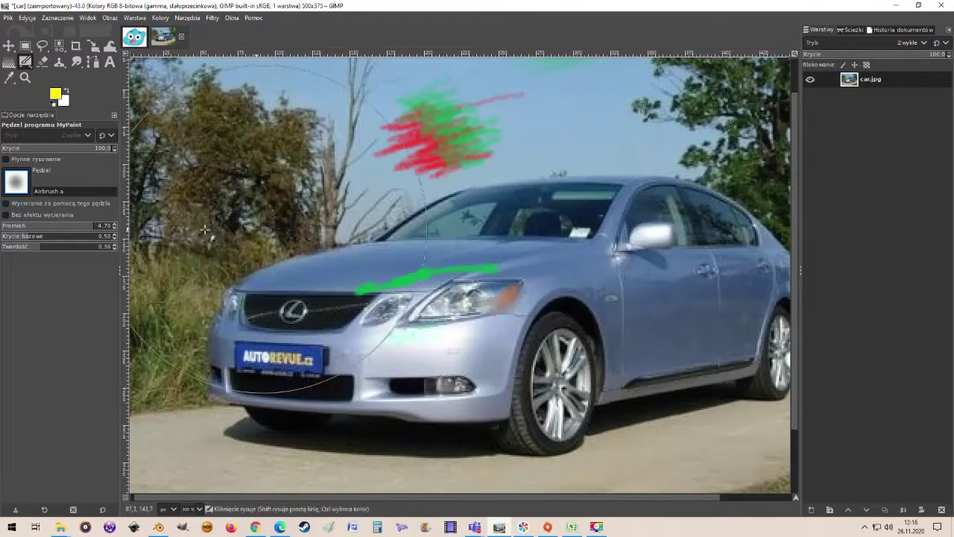
- Set the brush radius to 1.53 and try airbrushing yellow over the bushy tree behind the car's hood
drag(52, 226, 29, 225)
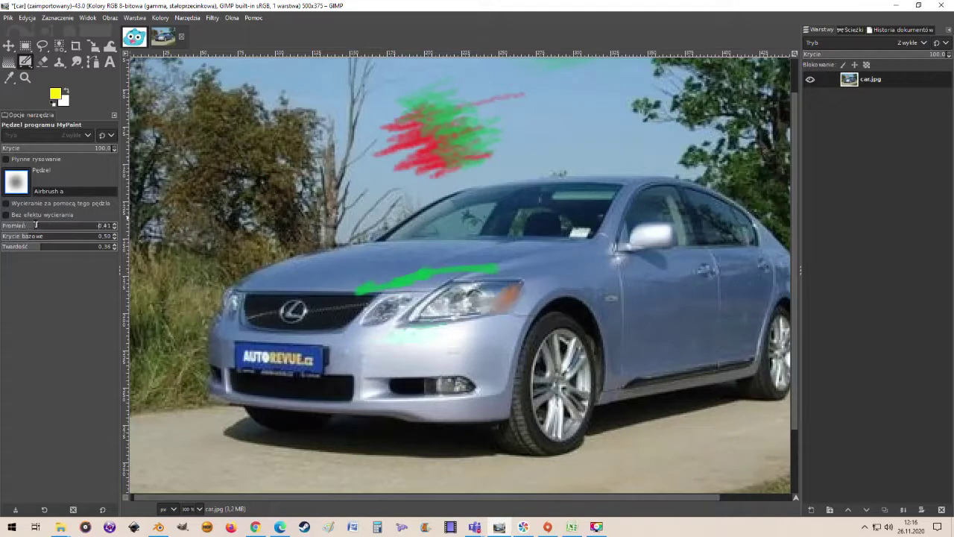
drag(36, 224, 39, 225)
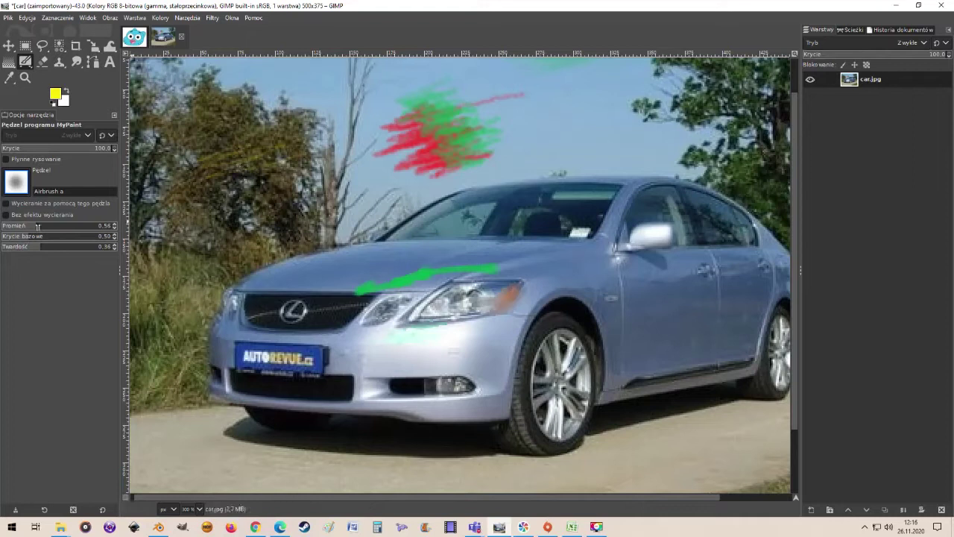
click(50, 227)
mouse_move(268, 202)
mouse_down()
mouse_move(244, 207)
mouse_move(273, 185)
mouse_move(206, 204)
mouse_move(285, 188)
mouse_move(238, 206)
mouse_move(246, 195)
mouse_move(231, 192)
mouse_move(241, 186)
mouse_move(220, 200)
mouse_move(234, 193)
mouse_move(218, 183)
mouse_move(233, 170)
mouse_move(236, 188)
mouse_move(203, 179)
mouse_move(183, 200)
mouse_move(228, 214)
mouse_move(172, 190)
mouse_move(223, 215)
mouse_move(203, 193)
mouse_move(175, 193)
mouse_move(229, 179)
mouse_move(200, 177)
mouse_move(207, 170)
mouse_move(211, 181)
mouse_move(237, 191)
mouse_up()
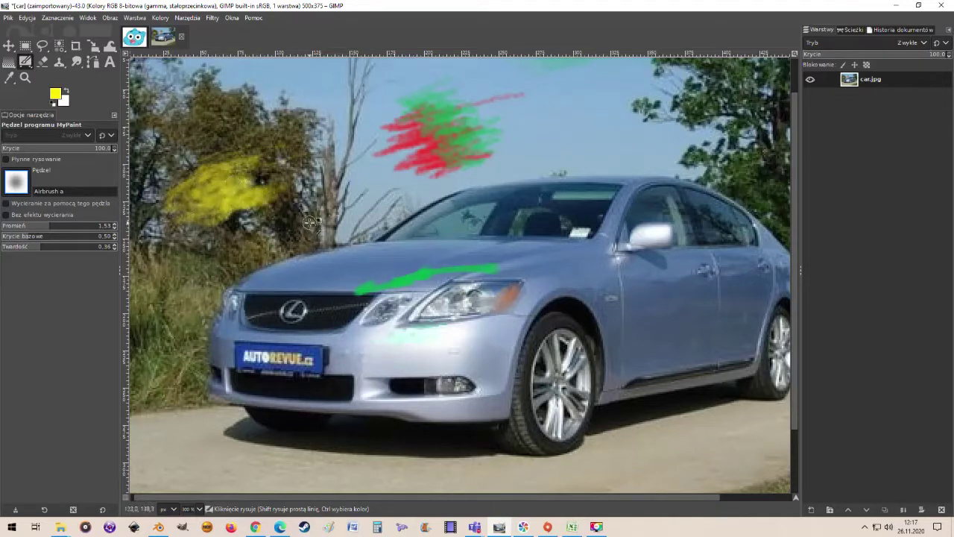
key(ctrl+z)
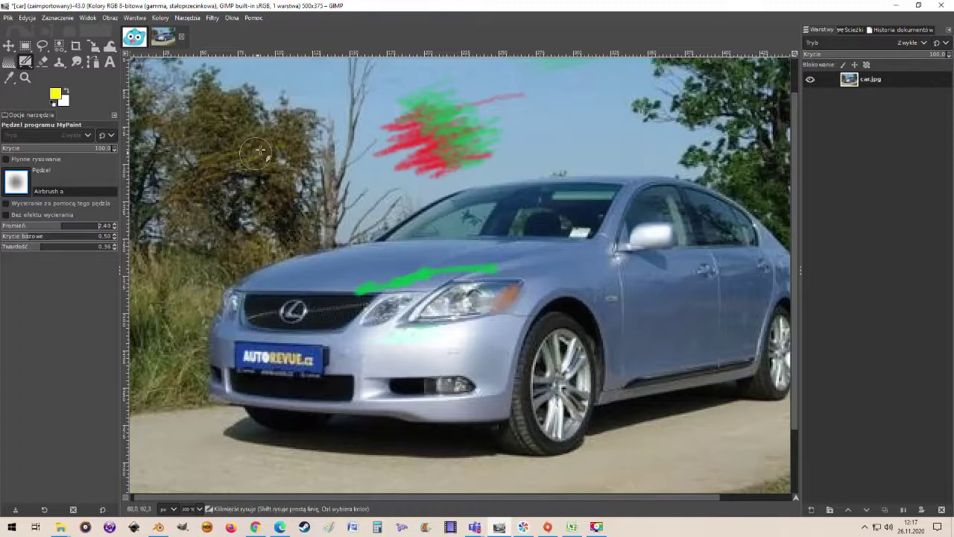
- Set the brush radius to 2.40 and try airbrushing yellow over the whole crown of the bushy tree
mouse_move(253, 153)
mouse_down()
mouse_move(226, 168)
mouse_move(273, 148)
mouse_move(202, 157)
mouse_move(194, 170)
mouse_move(268, 156)
mouse_move(193, 191)
mouse_move(203, 193)
mouse_move(178, 216)
mouse_move(180, 181)
mouse_move(182, 226)
mouse_move(211, 235)
mouse_move(199, 218)
mouse_move(222, 237)
mouse_move(206, 189)
mouse_move(238, 238)
mouse_move(175, 230)
mouse_up()
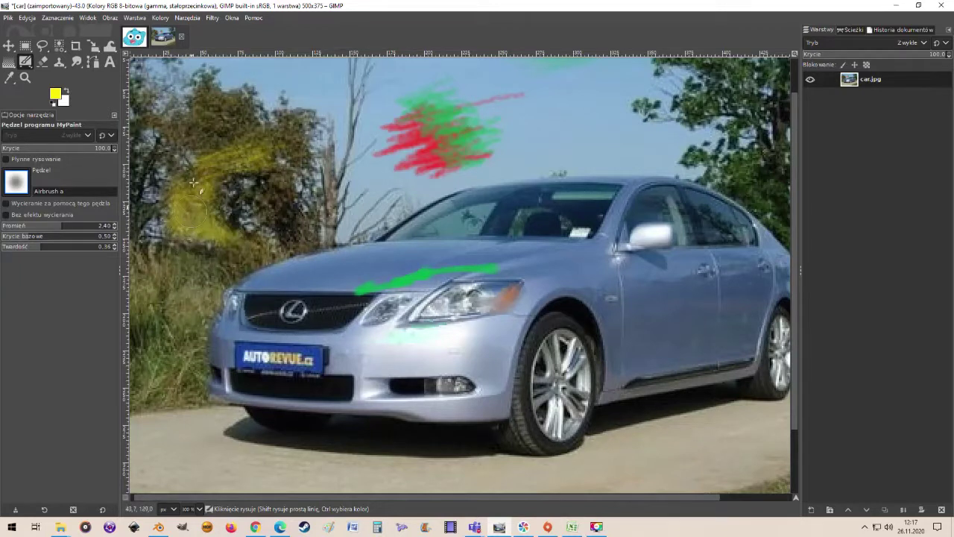
mouse_move(188, 174)
mouse_down()
mouse_move(239, 155)
mouse_move(196, 122)
mouse_move(199, 147)
mouse_move(208, 91)
mouse_move(267, 130)
mouse_move(234, 113)
mouse_up()
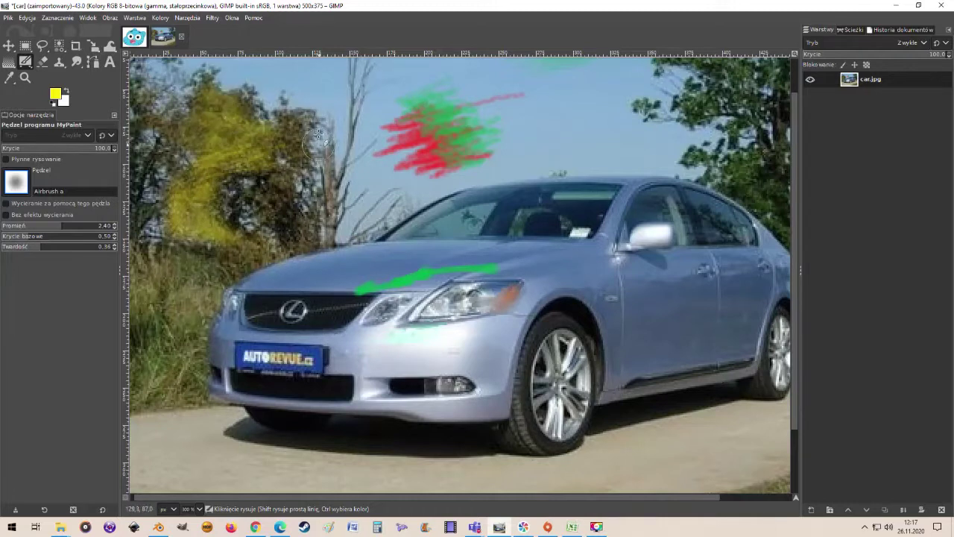
mouse_move(317, 134)
mouse_down()
mouse_move(266, 132)
mouse_move(289, 134)
mouse_move(285, 159)
mouse_move(287, 131)
mouse_move(306, 162)
mouse_move(281, 204)
mouse_move(266, 172)
mouse_move(285, 203)
mouse_move(276, 217)
mouse_move(268, 195)
mouse_move(290, 237)
mouse_up()
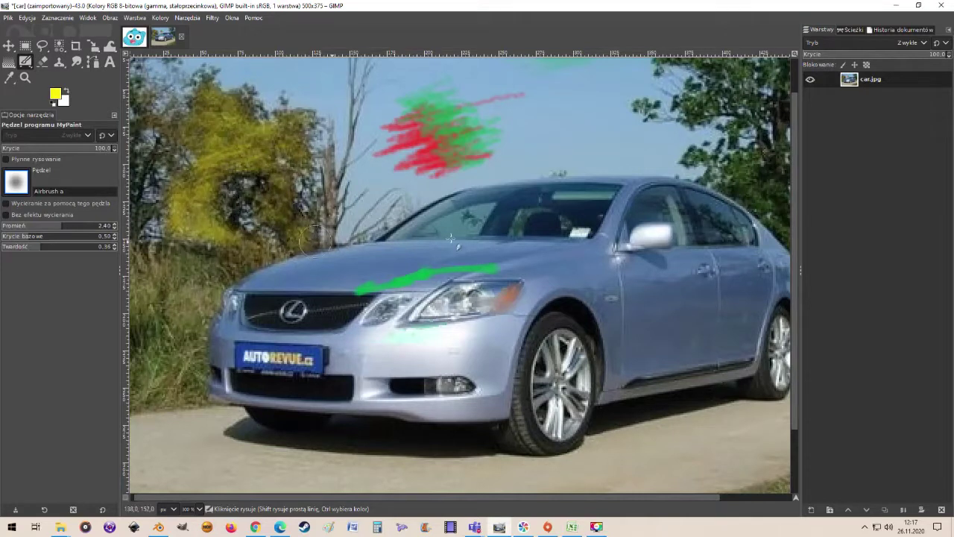
- Undo all the yellow airbrush strokes on the bushy tree
key(ctrl)
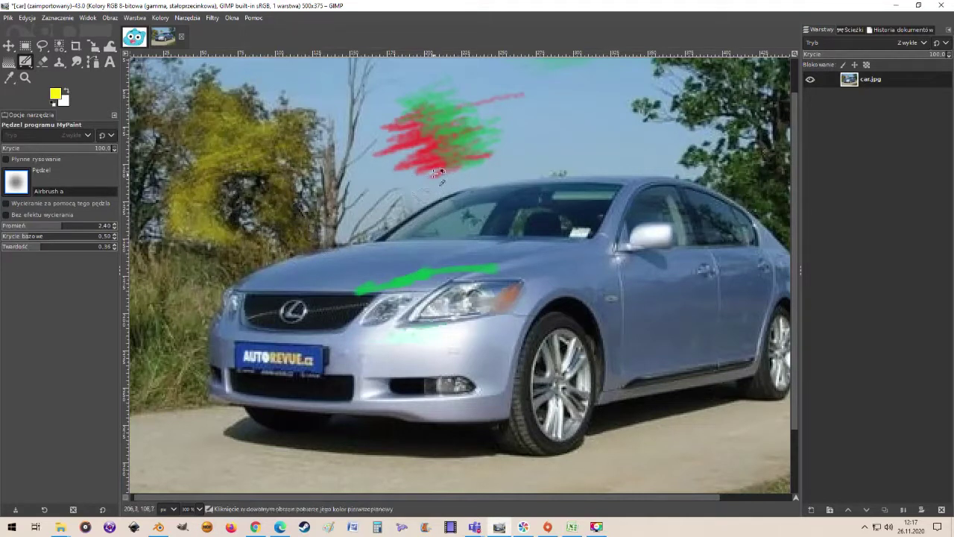
key(ctrl+z)
key(ctrl+z)
key(ctrl+z)
key(ctrl+z)
key(ctrl+z)
key(ctrl+z)
key(ctrl+z)
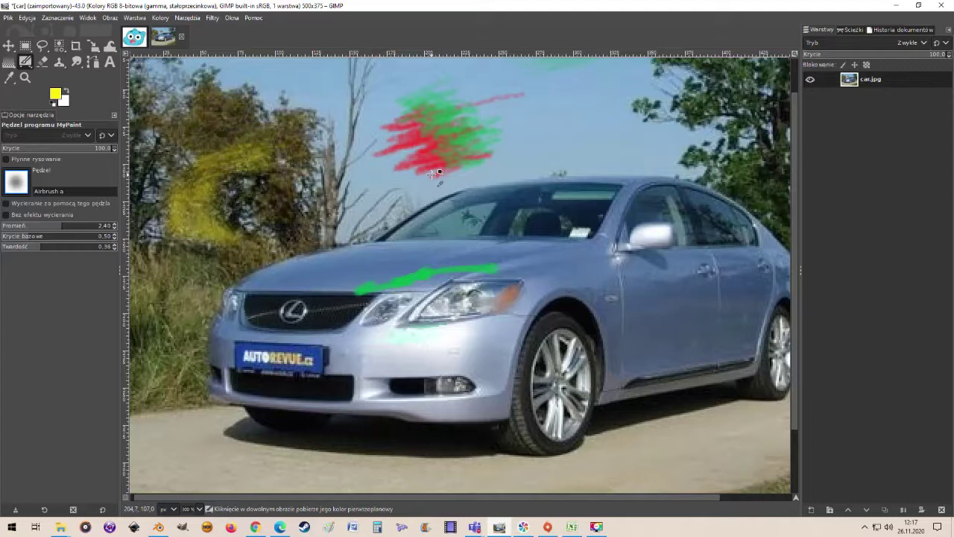
key(ctrl+z)
key(ctrl+z)
key(ctrl+z)
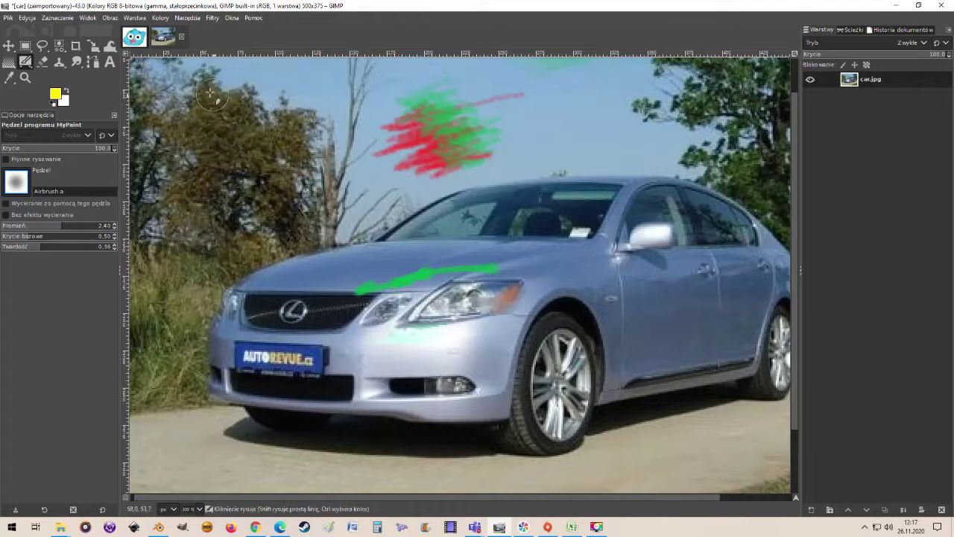
- Airbrush a light yellow tint across the crown of the bushy tree
mouse_move(210, 93)
mouse_down()
mouse_move(187, 139)
mouse_move(158, 128)
mouse_move(204, 152)
mouse_move(208, 182)
mouse_move(197, 189)
mouse_move(224, 108)
mouse_move(210, 132)
mouse_move(214, 151)
mouse_move(231, 155)
mouse_move(225, 127)
mouse_move(228, 157)
mouse_move(229, 121)
mouse_move(244, 102)
mouse_move(243, 128)
mouse_move(261, 140)
mouse_move(286, 129)
mouse_move(282, 141)
mouse_move(253, 144)
mouse_move(248, 158)
mouse_move(288, 220)
mouse_move(258, 193)
mouse_move(207, 186)
mouse_move(186, 211)
mouse_move(172, 181)
mouse_move(224, 237)
mouse_up()
mouse_move(275, 203)
mouse_down()
mouse_move(217, 193)
mouse_move(215, 208)
mouse_move(264, 204)
mouse_move(261, 180)
mouse_move(224, 179)
mouse_move(268, 215)
mouse_move(223, 221)
mouse_up()
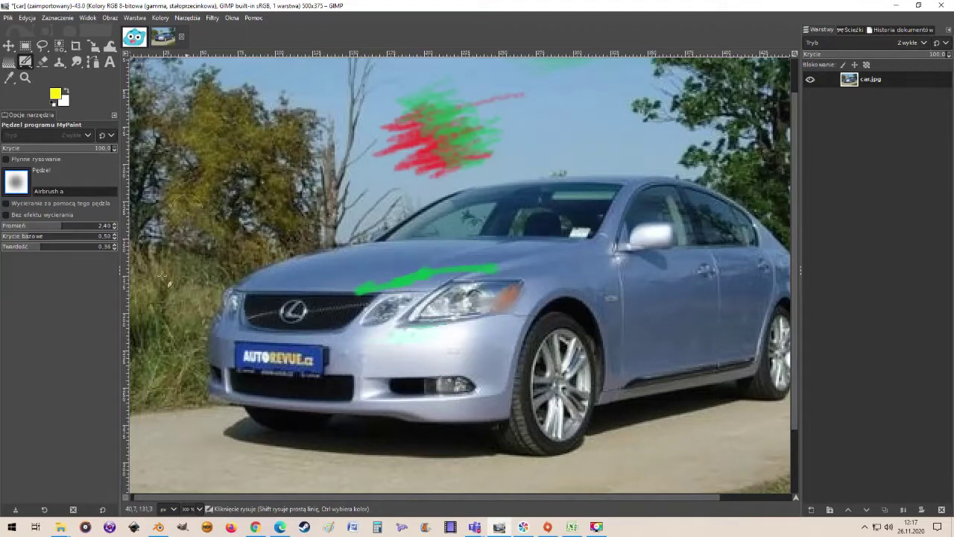
- Select the airsmudge a brush and soften the front of the hood, the grille and the fog light area
click(16, 181)
scroll(125, 289, down, 1)
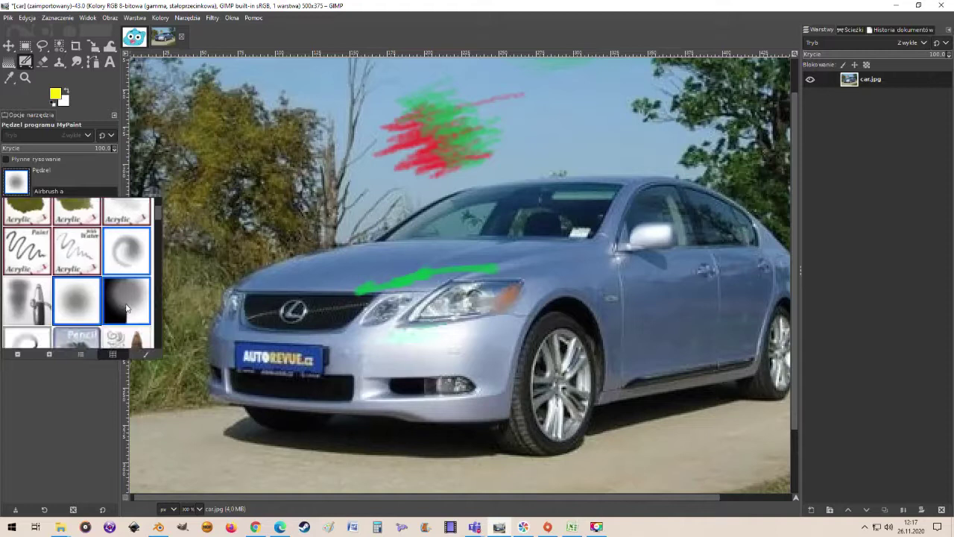
click(127, 307)
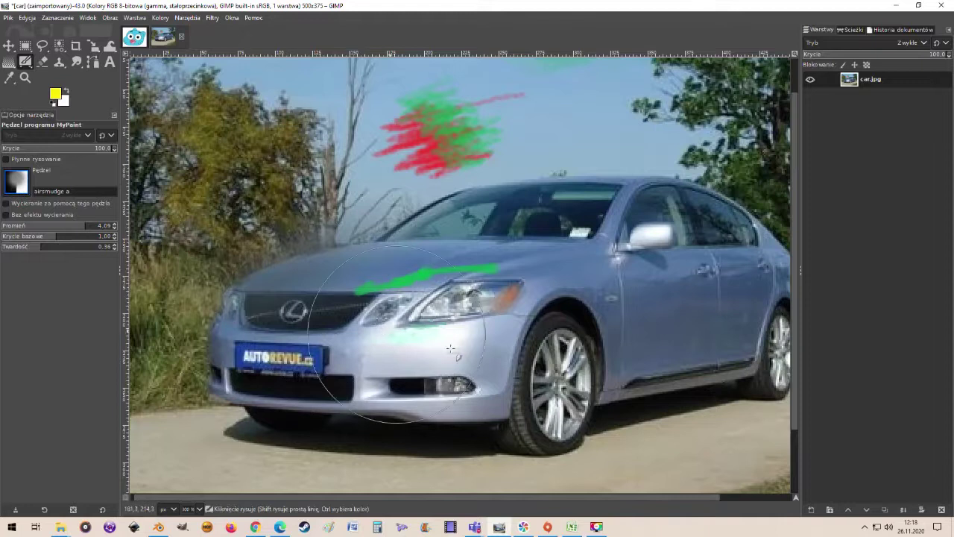
drag(402, 375, 433, 377)
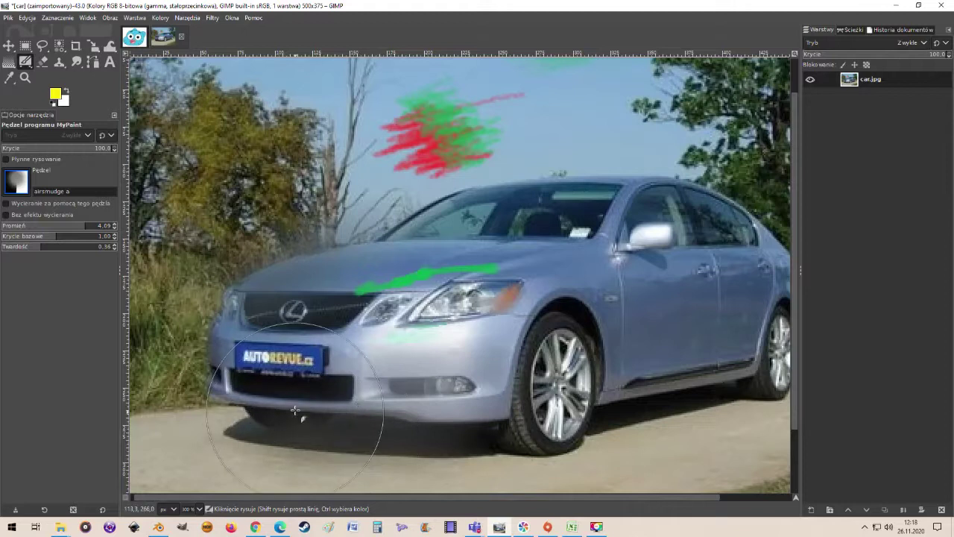
right_click(561, 234)
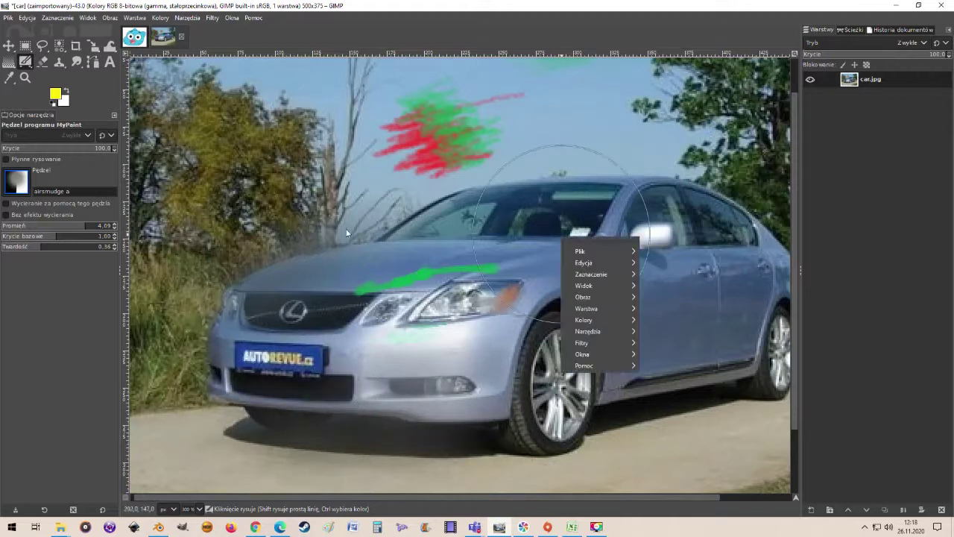
click(380, 203)
- Select the basic digital brush smudging preset and try painting translucent yellow around the front wheel
click(22, 183)
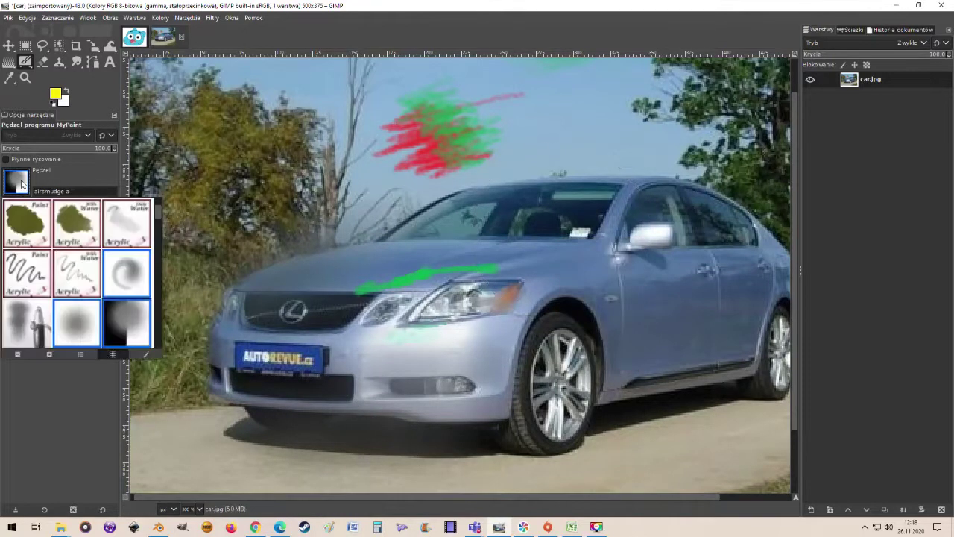
scroll(89, 255, down, 5)
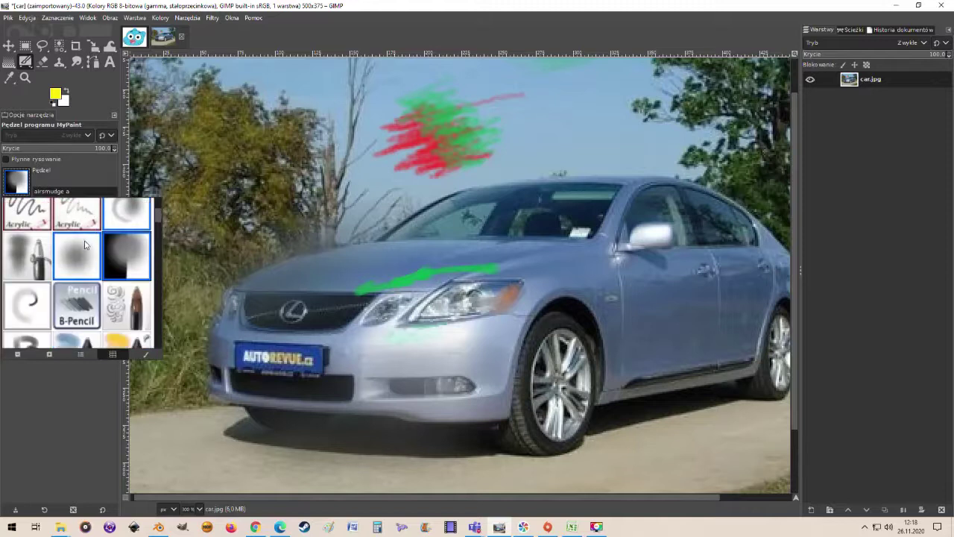
scroll(82, 242, down, 2)
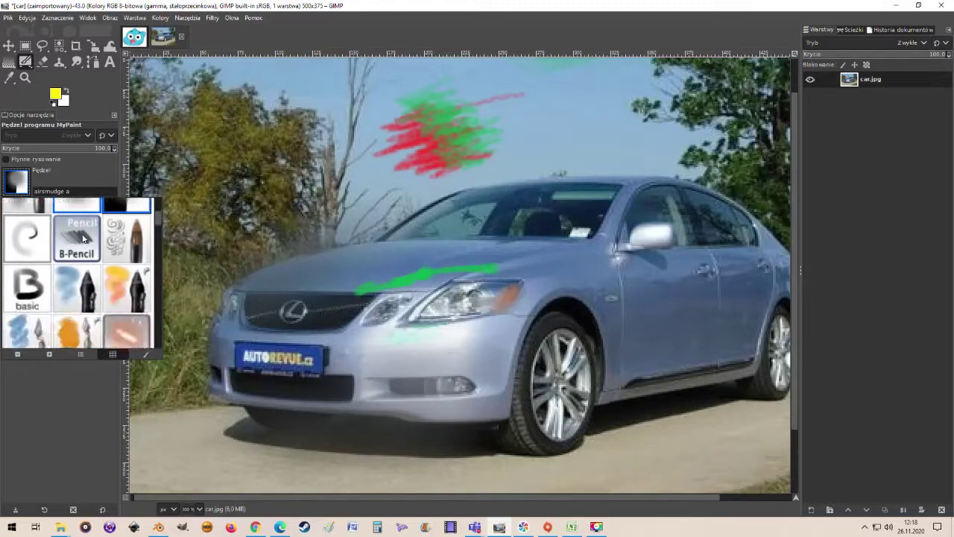
click(127, 272)
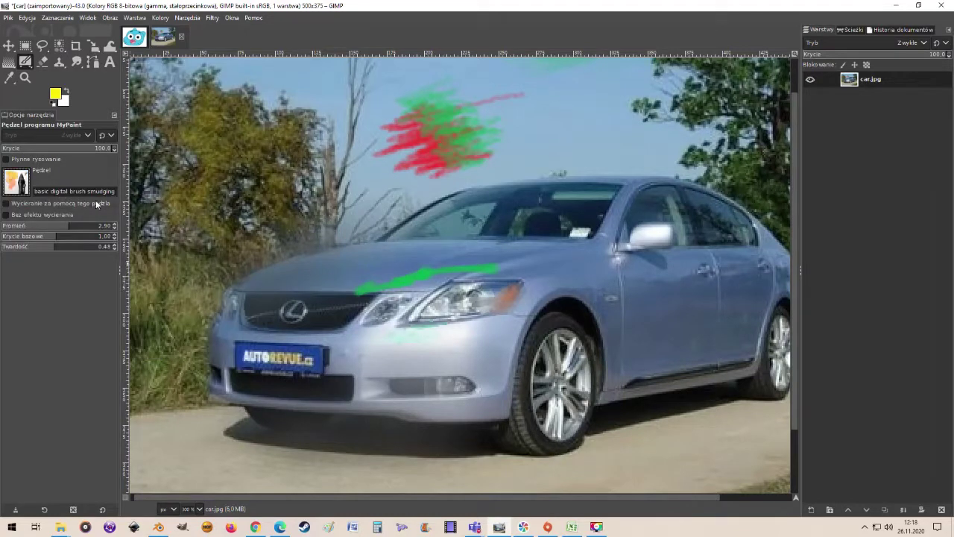
mouse_move(558, 313)
mouse_down()
mouse_move(521, 356)
mouse_move(551, 310)
mouse_move(583, 319)
mouse_move(602, 357)
mouse_move(585, 416)
mouse_move(553, 436)
mouse_move(512, 407)
mouse_move(518, 377)
mouse_up()
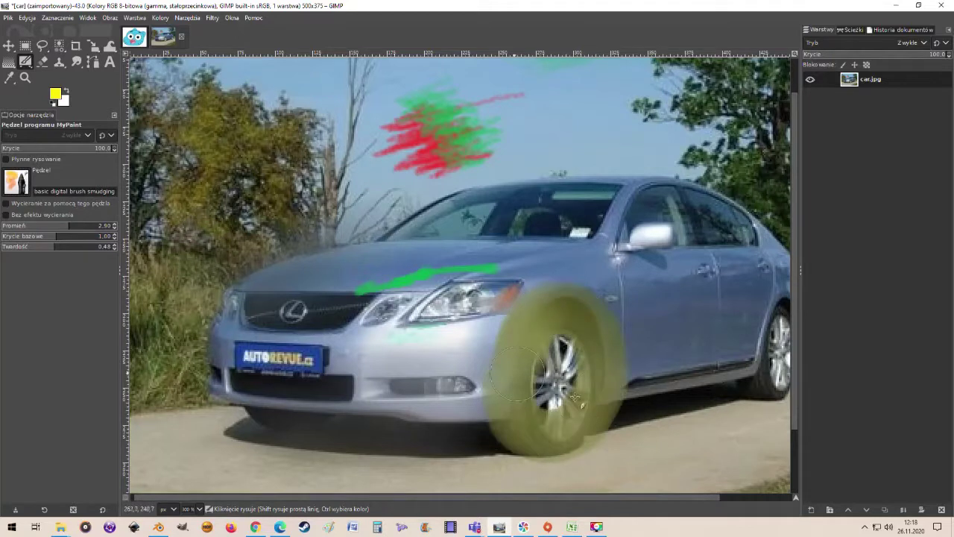
ctrl+scroll(544, 387, up, 4)
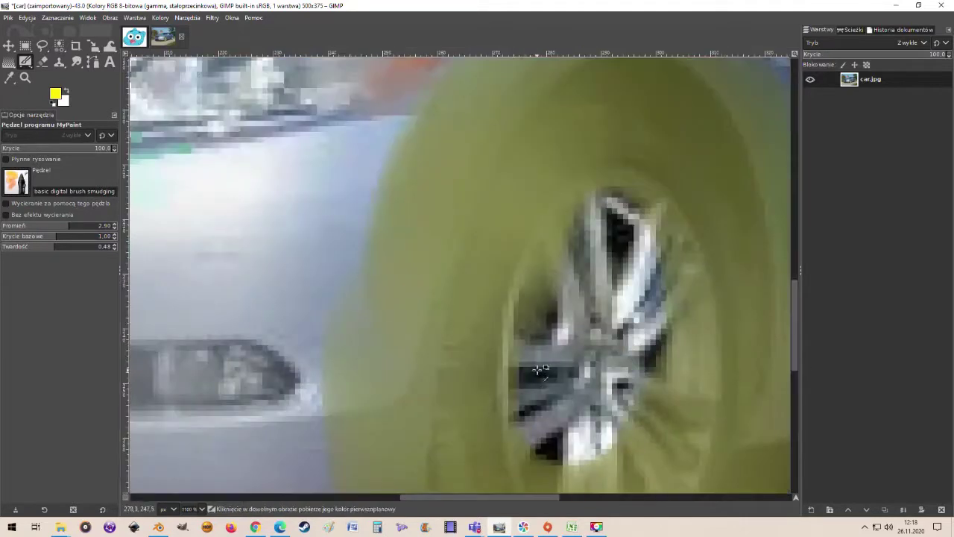
ctrl+scroll(538, 368, down, 3)
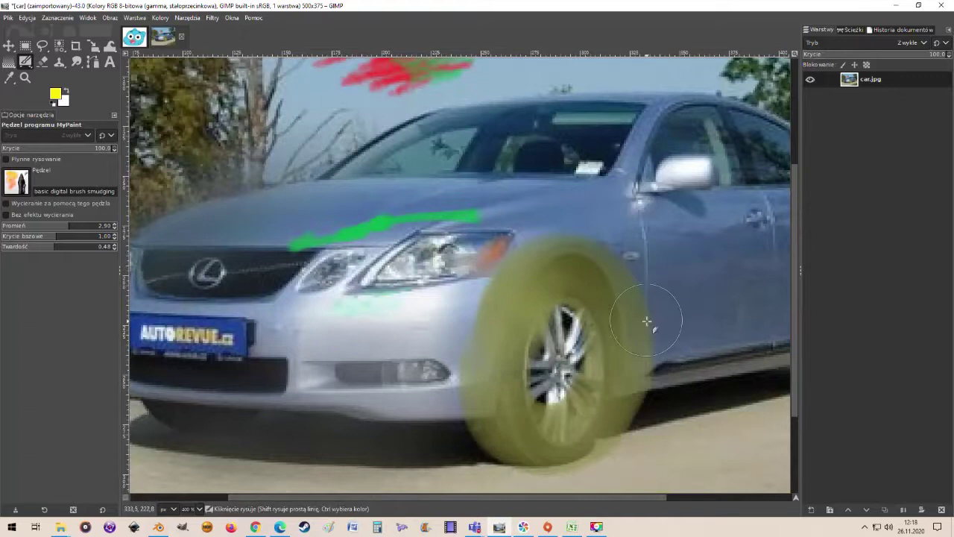
- Try yellow strokes across the grille and headlights and down the panel behind the front wheel, undoing all the yellow paint
mouse_move(202, 274)
mouse_down()
mouse_move(339, 281)
mouse_move(480, 242)
mouse_move(415, 270)
mouse_move(203, 277)
mouse_move(279, 280)
mouse_move(474, 237)
mouse_move(485, 207)
mouse_move(270, 285)
mouse_move(182, 284)
mouse_move(501, 227)
mouse_move(195, 295)
mouse_move(403, 257)
mouse_move(498, 215)
mouse_up()
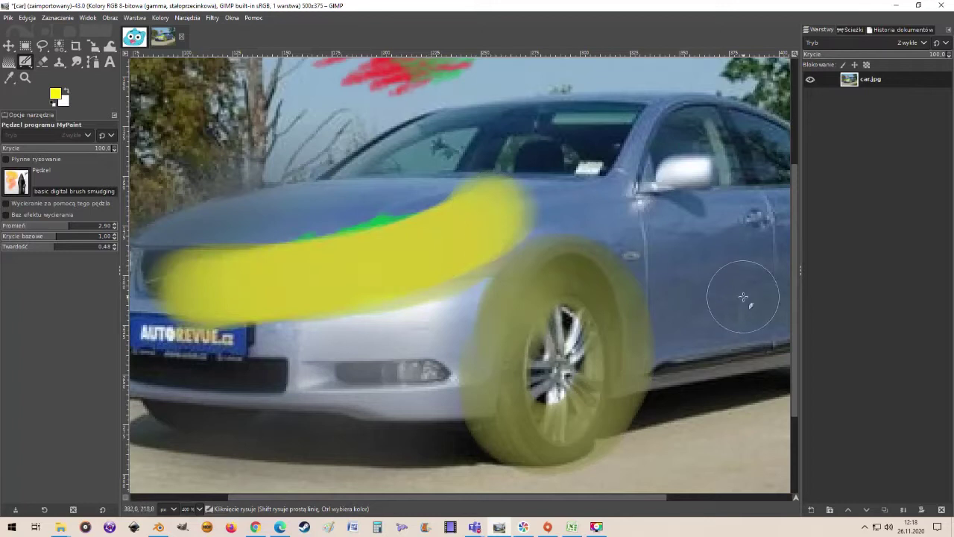
key(ctrl)
key(ctrl+z)
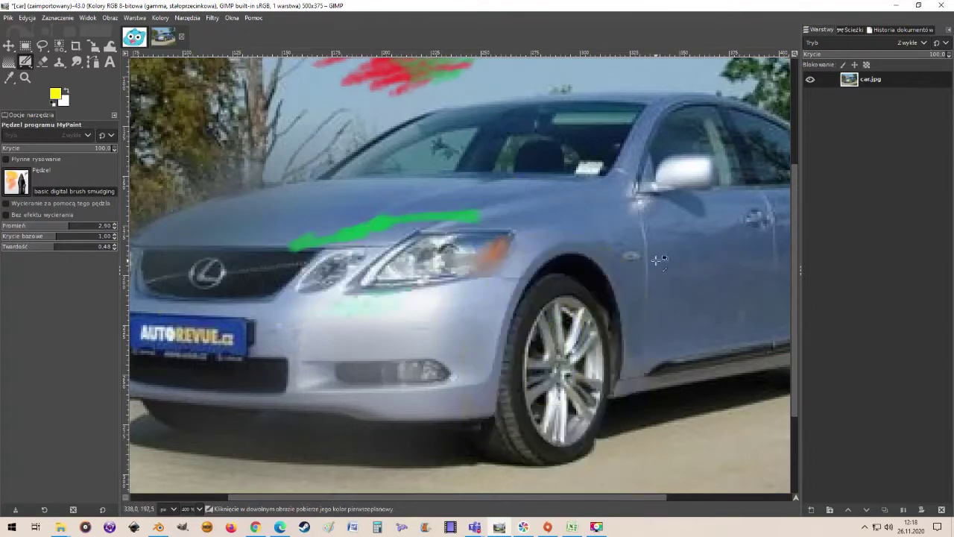
key(ctrl+z)
drag(645, 237, 647, 354)
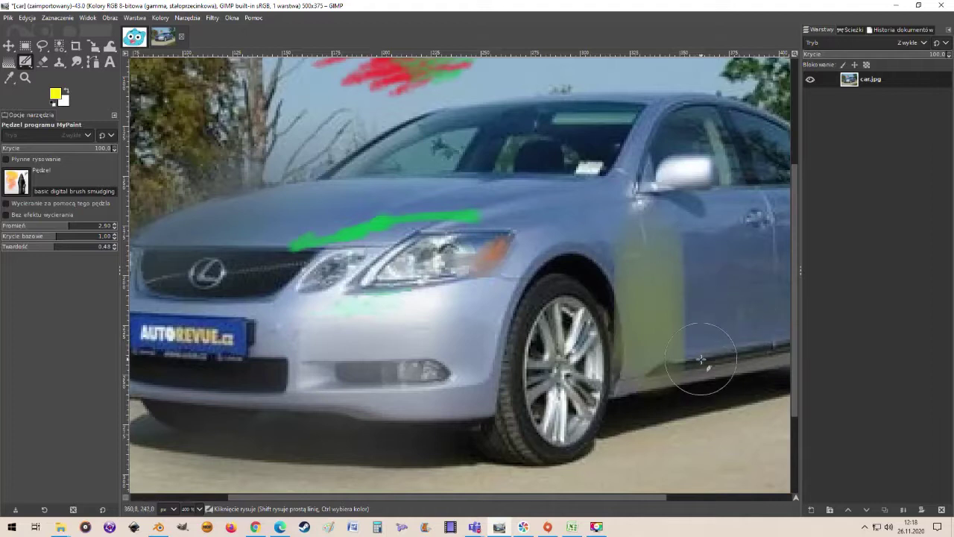
key(ctrl+z)
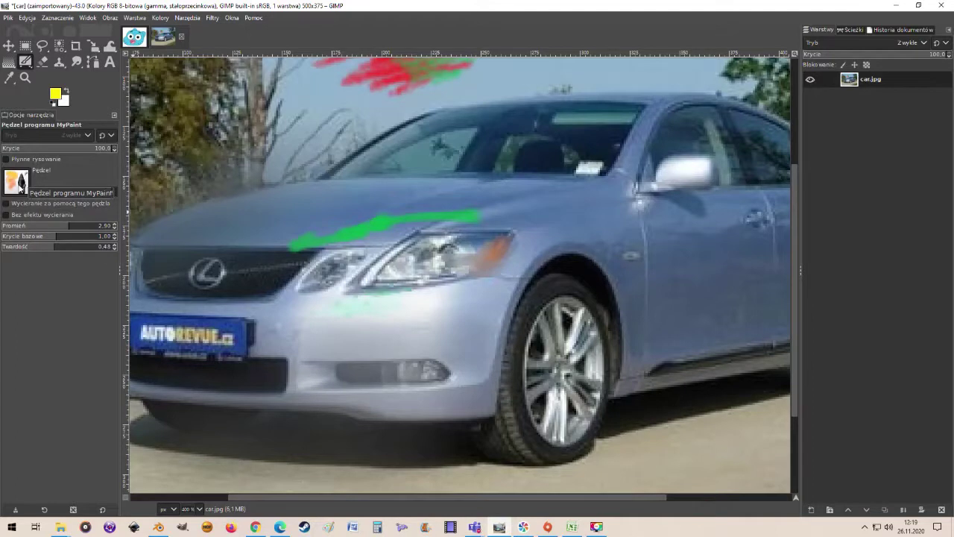
- Select the basic digital knife smudging preset and try yellow strokes over the bumper, windshield and fender, then undo them
click(17, 181)
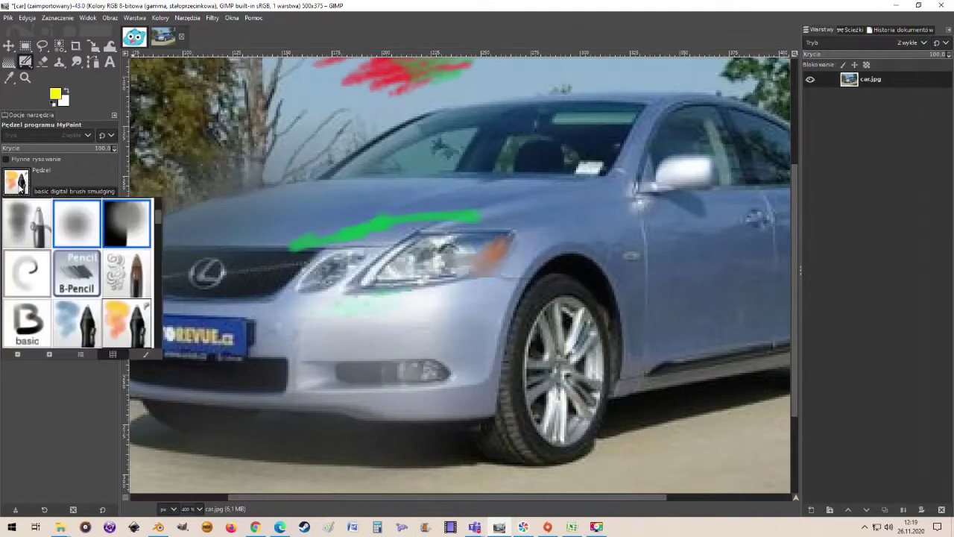
scroll(75, 229, down, 2)
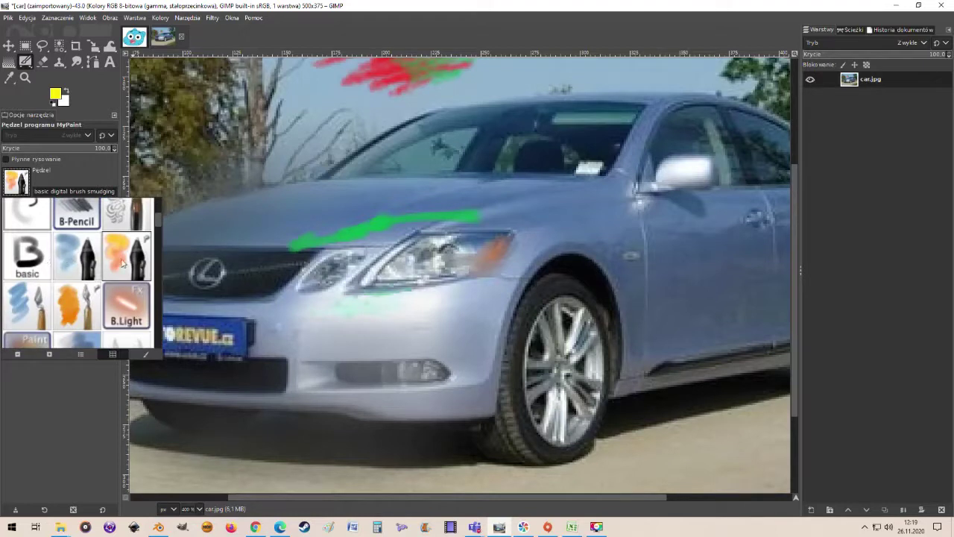
scroll(119, 259, down, 1)
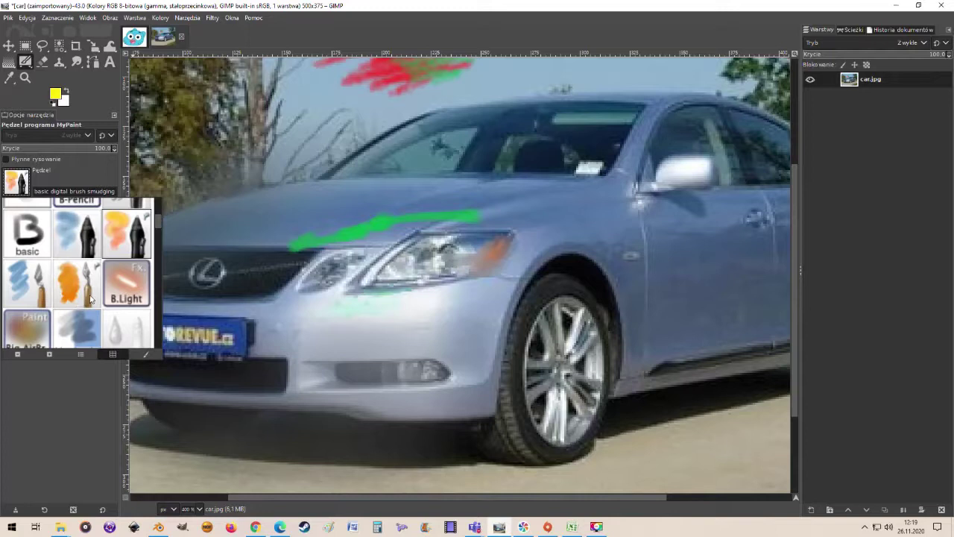
click(68, 289)
mouse_move(214, 261)
mouse_down()
mouse_move(228, 283)
mouse_move(365, 293)
mouse_move(255, 330)
mouse_move(246, 380)
mouse_move(354, 366)
mouse_move(364, 411)
mouse_move(403, 436)
mouse_move(556, 419)
mouse_up()
mouse_move(642, 230)
mouse_down()
mouse_move(574, 261)
mouse_move(663, 268)
mouse_move(589, 313)
mouse_move(632, 307)
mouse_move(622, 357)
mouse_move(548, 149)
mouse_move(499, 160)
mouse_move(559, 212)
mouse_move(462, 292)
mouse_move(399, 317)
mouse_up()
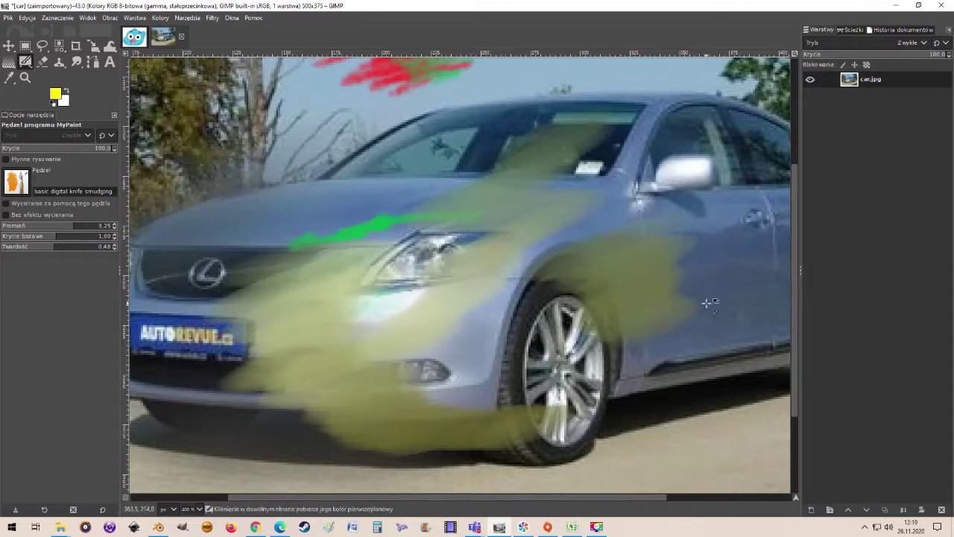
key(ctrl+z)
key(ctrl+z)
key(ctrl+z)
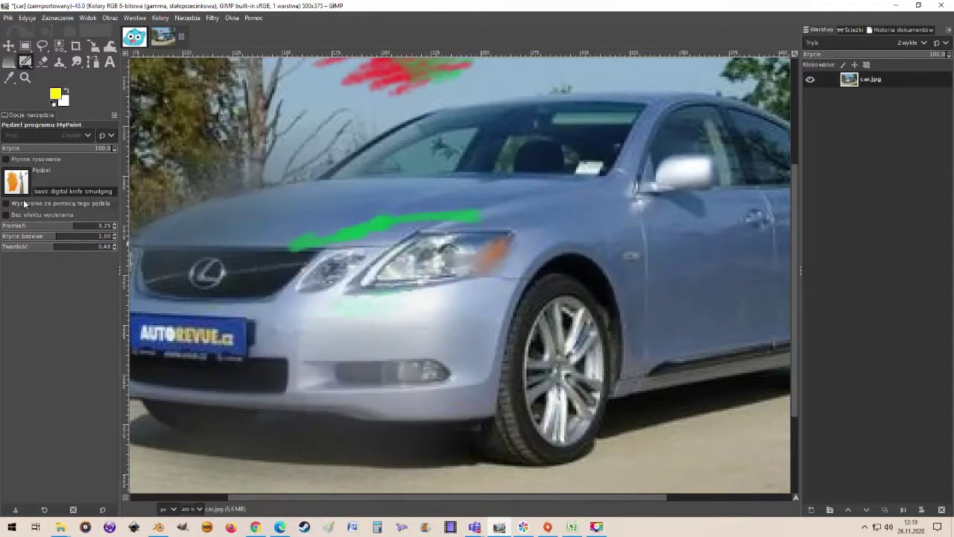
- Select the Beamlight brush and try a glowing yellow stroke on the trees above the hood, undoing it
click(17, 181)
scroll(52, 281, down, 1)
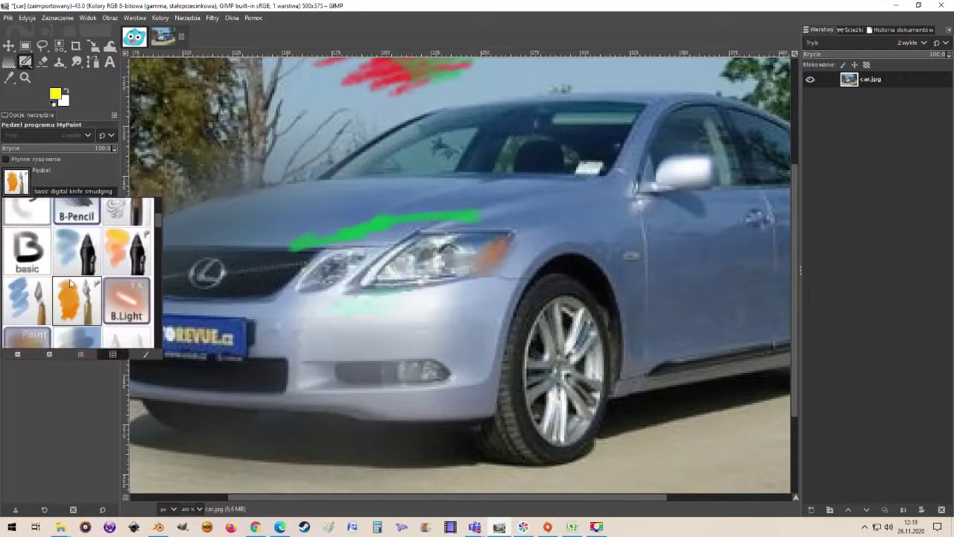
click(127, 302)
mouse_move(195, 165)
mouse_down()
mouse_move(210, 131)
mouse_move(205, 140)
mouse_move(231, 123)
mouse_move(216, 138)
mouse_up()
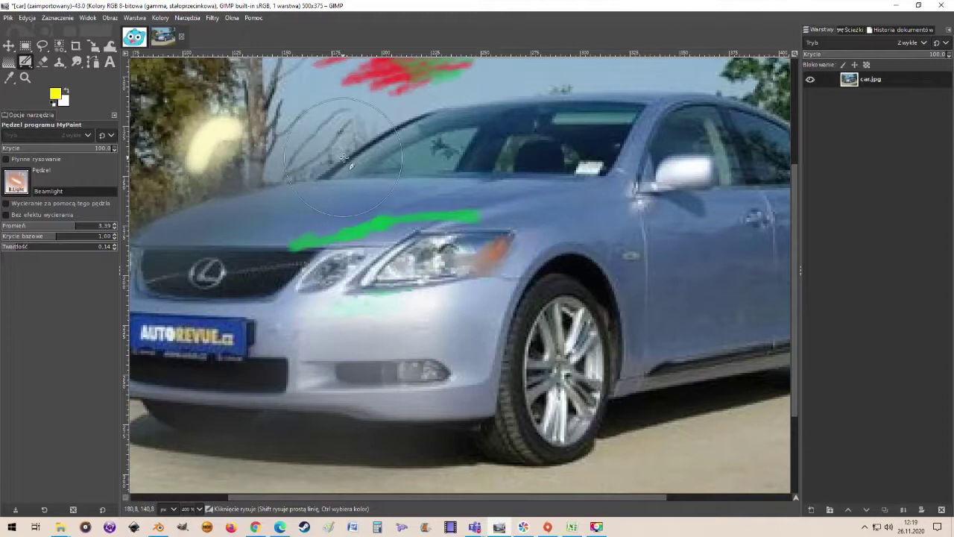
key(ctrl+z)
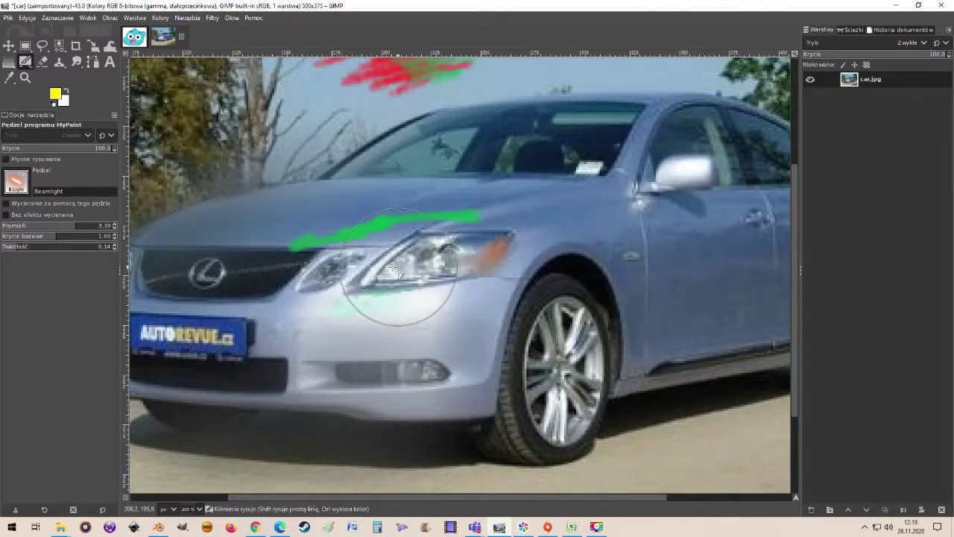
- Try a Beamlight glow over the headlight and undo it
mouse_move(392, 272)
mouse_down()
mouse_move(432, 250)
mouse_move(482, 256)
mouse_move(430, 254)
mouse_up()
key(ctrl+z)
key(ctrl+z)
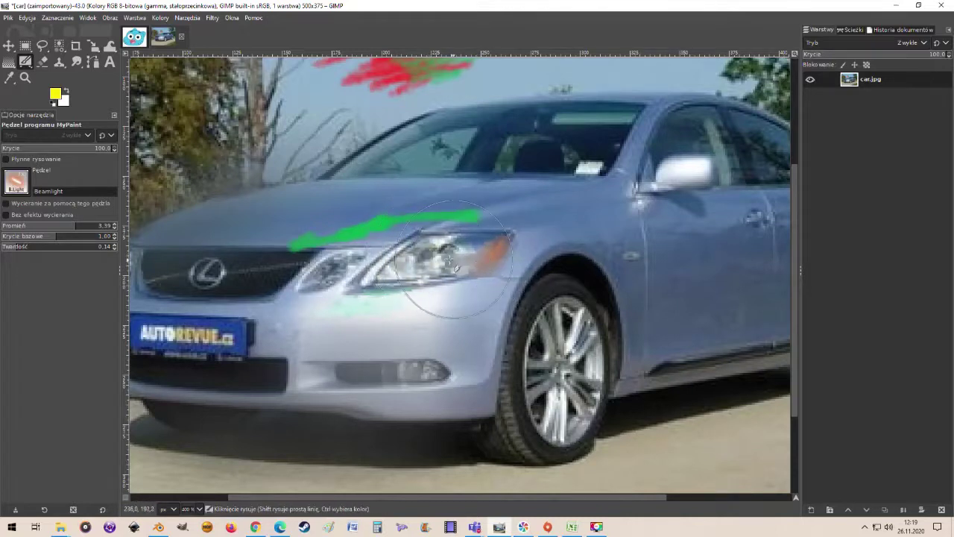
- Add a yellow Beamlight glow to the headlight nearest the front wheel
click(445, 257)
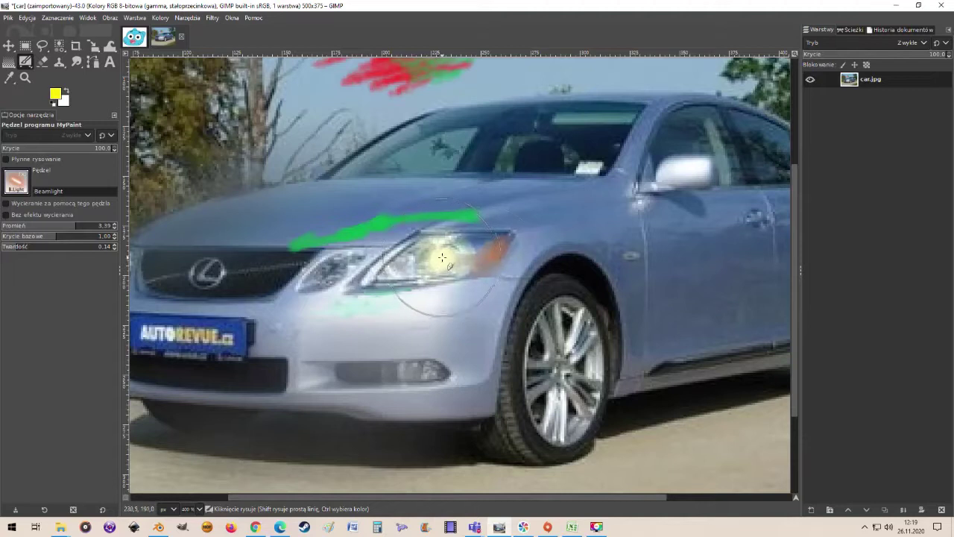
scroll(733, 269, down, 3)
scroll(579, 197, up, 2)
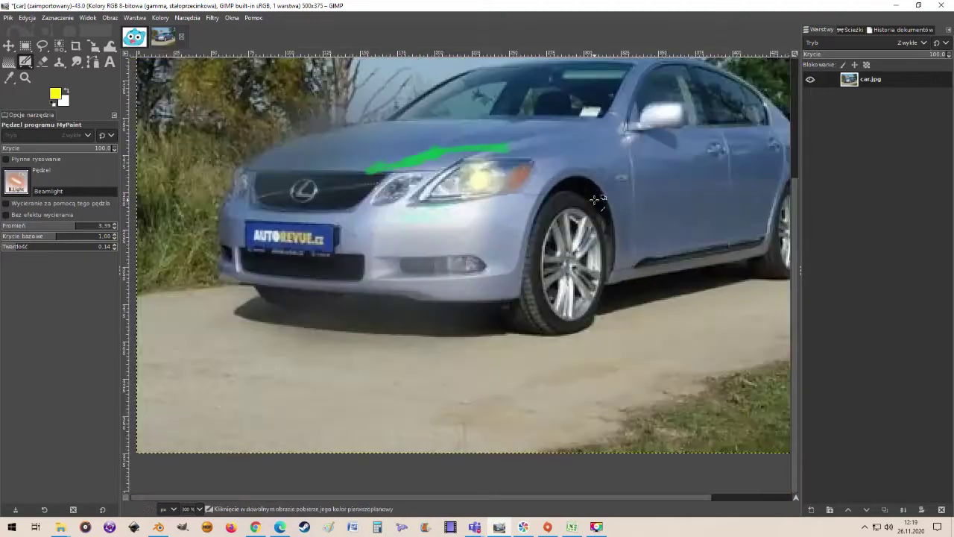
- Try a large Beamlight glow on the far headlight, undo it, and paint smaller glowing spots there with the radius at 0.99
click(235, 178)
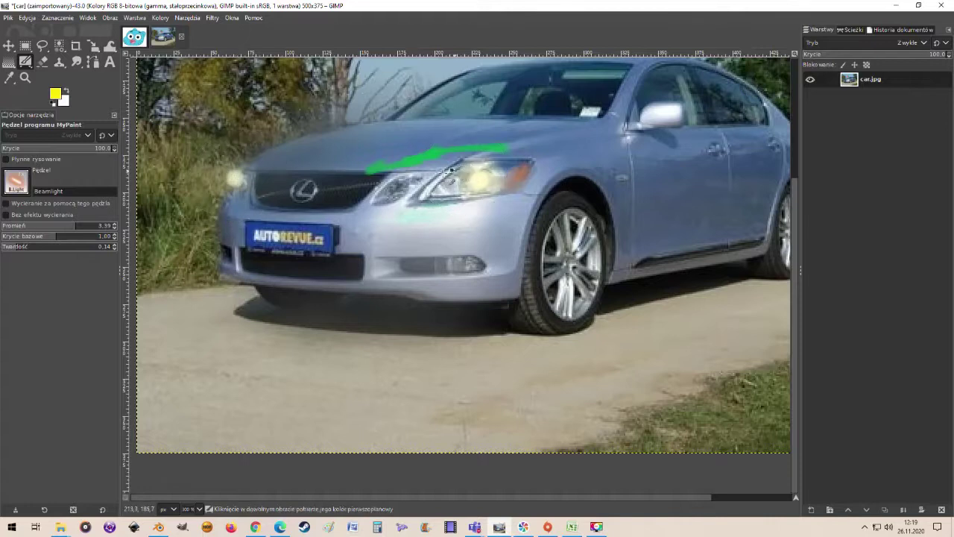
key(ctrl+z)
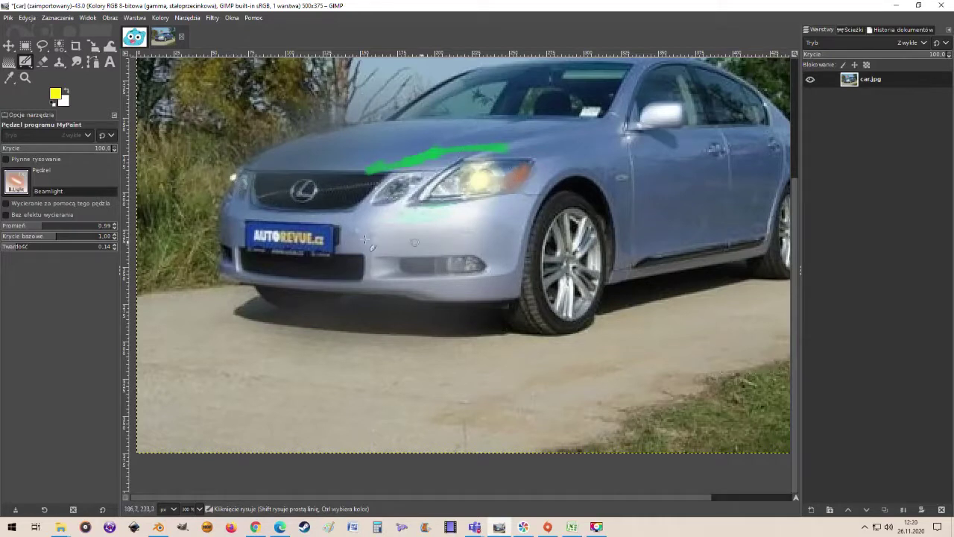
scroll(243, 182, up, 4)
mouse_move(298, 153)
mouse_down()
mouse_move(262, 191)
mouse_move(282, 155)
mouse_move(303, 182)
mouse_move(259, 200)
mouse_move(293, 179)
mouse_up()
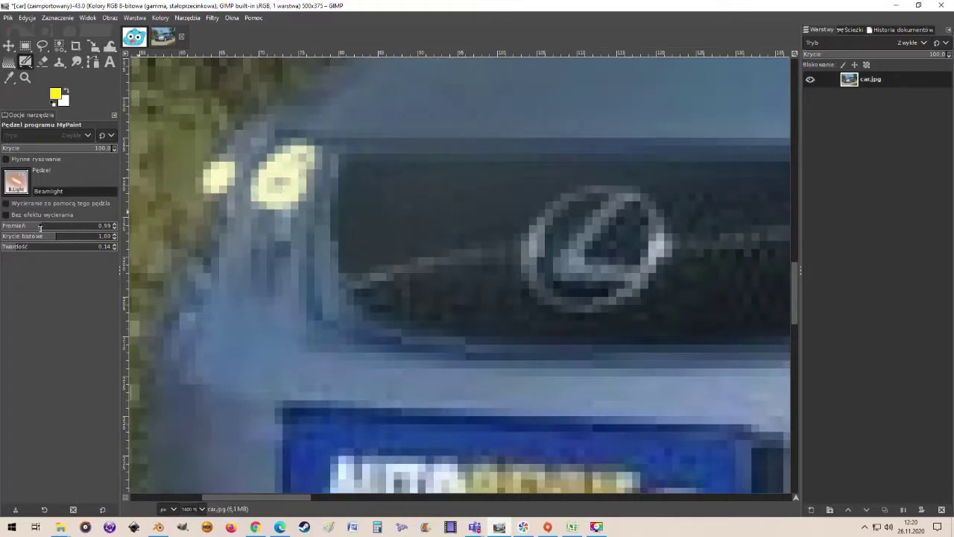
- Enlarge the Beamlight radius and try huge glows over the yellow trees and the sky above the roof, undoing each one
click(94, 228)
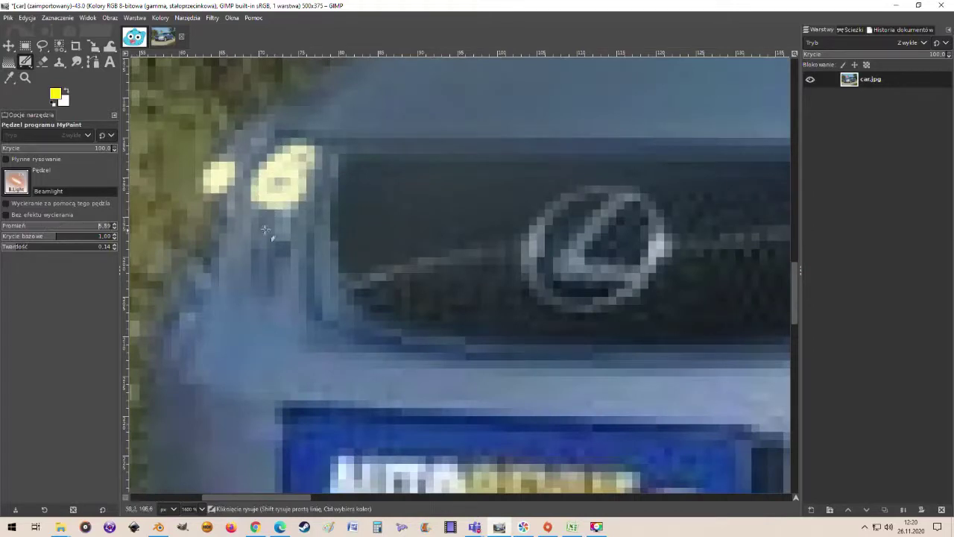
scroll(449, 151, down, 6)
drag(450, 151, 453, 164)
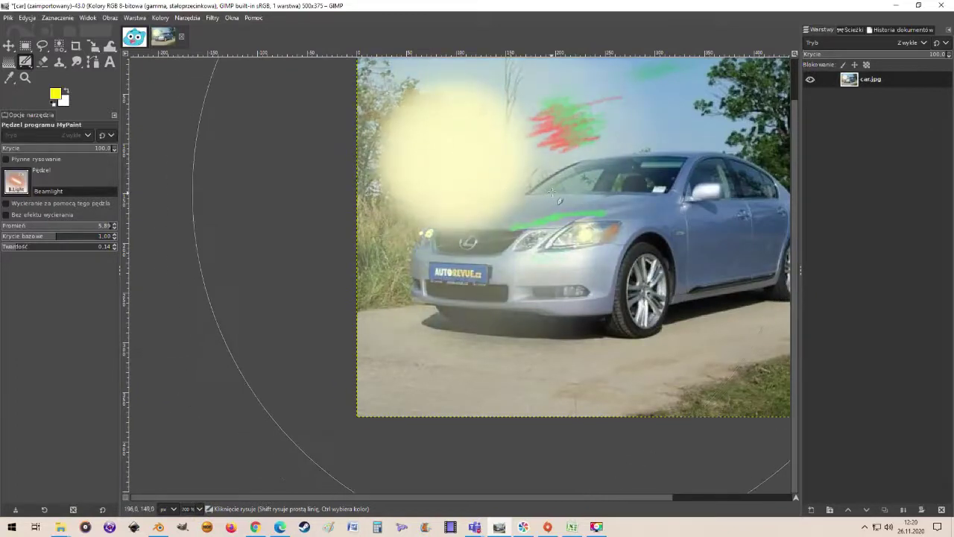
scroll(435, 246, up, 1)
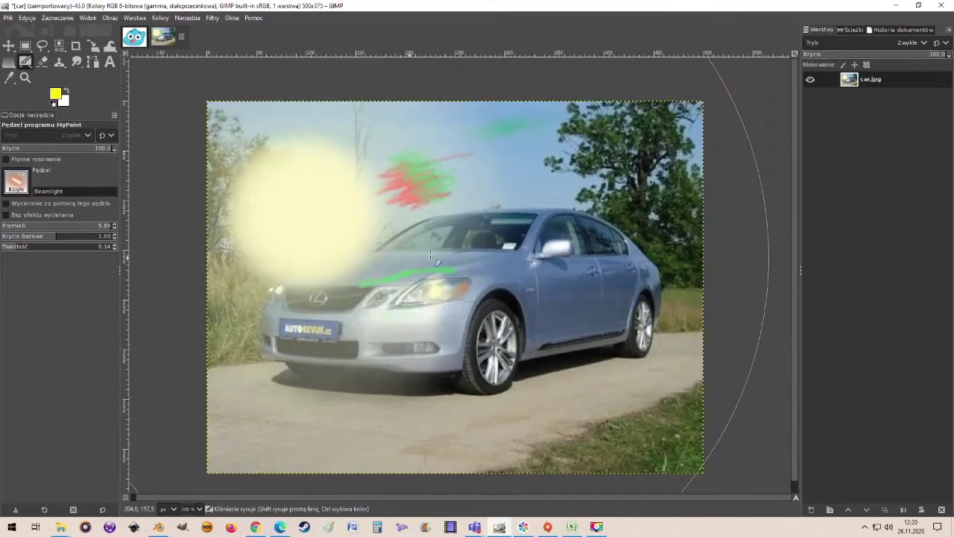
key(ctrl+z)
drag(505, 154, 499, 149)
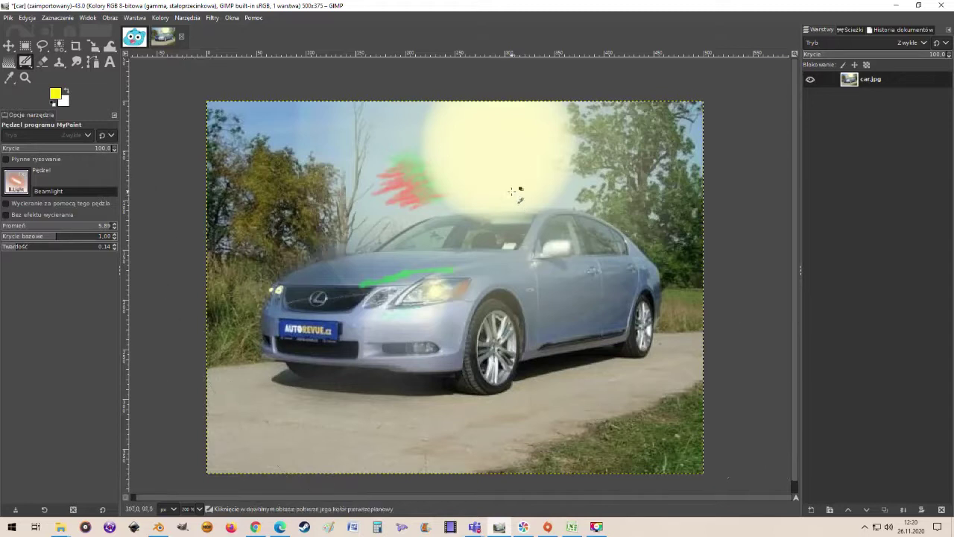
key(ctrl+z)
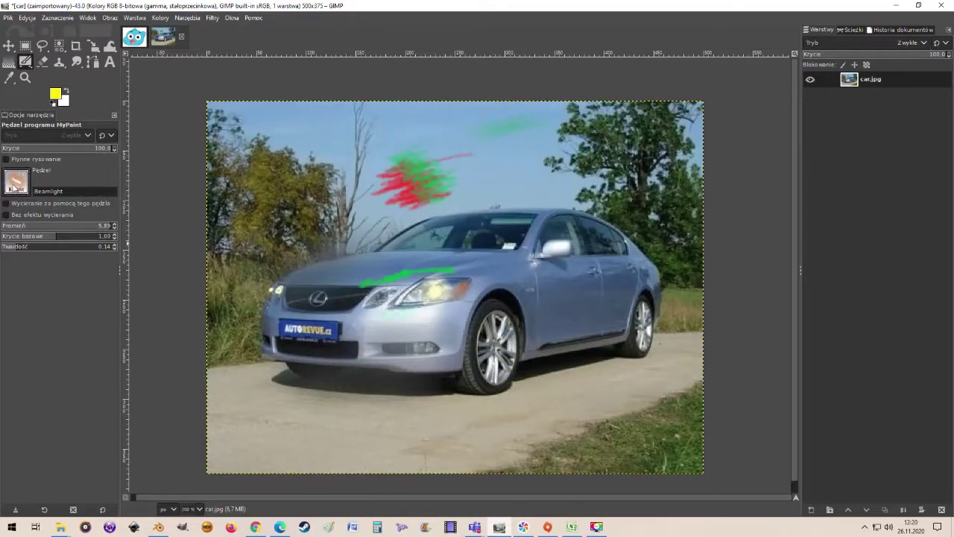
- Select the BigAirbrush preset, undo a first heavy spray over the near headlight, and airbrush soft yellow glows over both headlights
click(13, 187)
scroll(92, 237, down, 3)
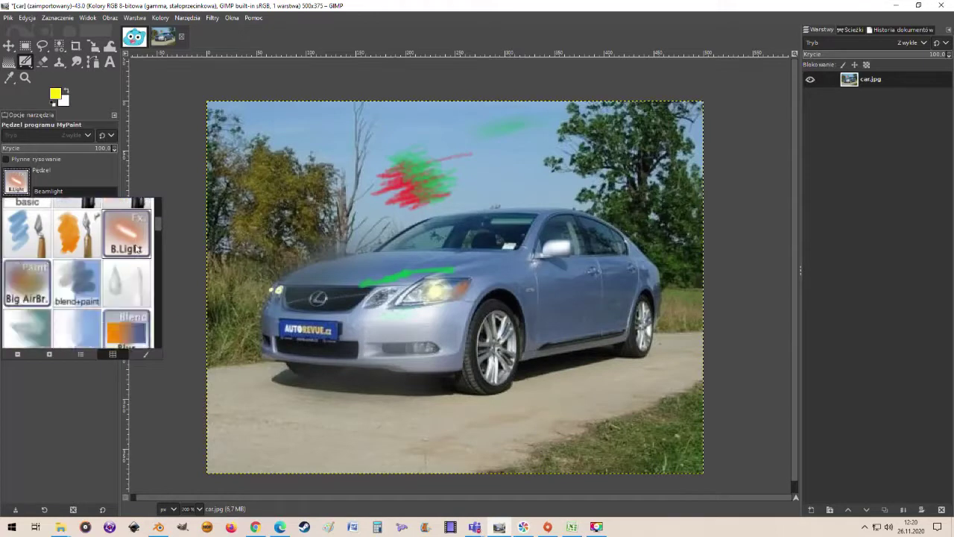
scroll(54, 300, down, 1)
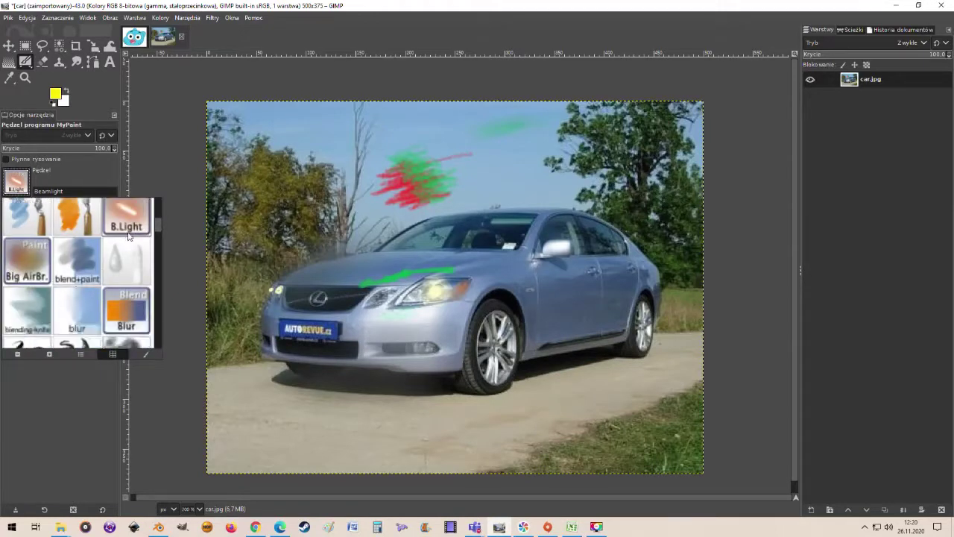
click(40, 265)
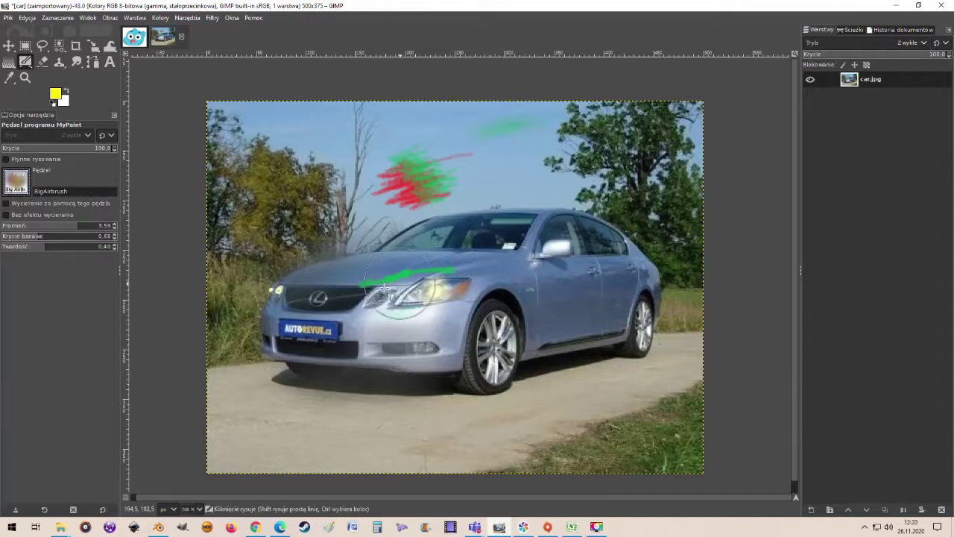
drag(410, 297, 436, 296)
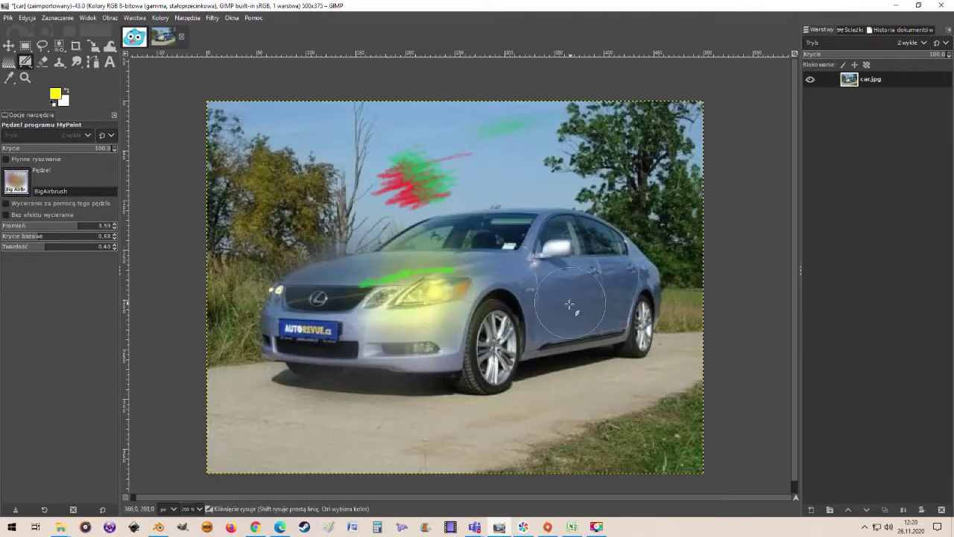
key(ctrl+z)
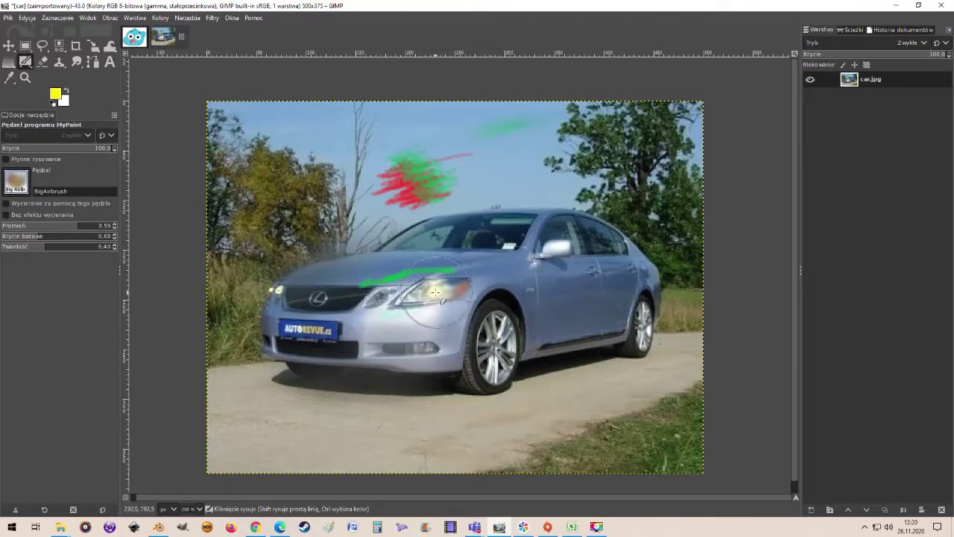
drag(435, 292, 432, 294)
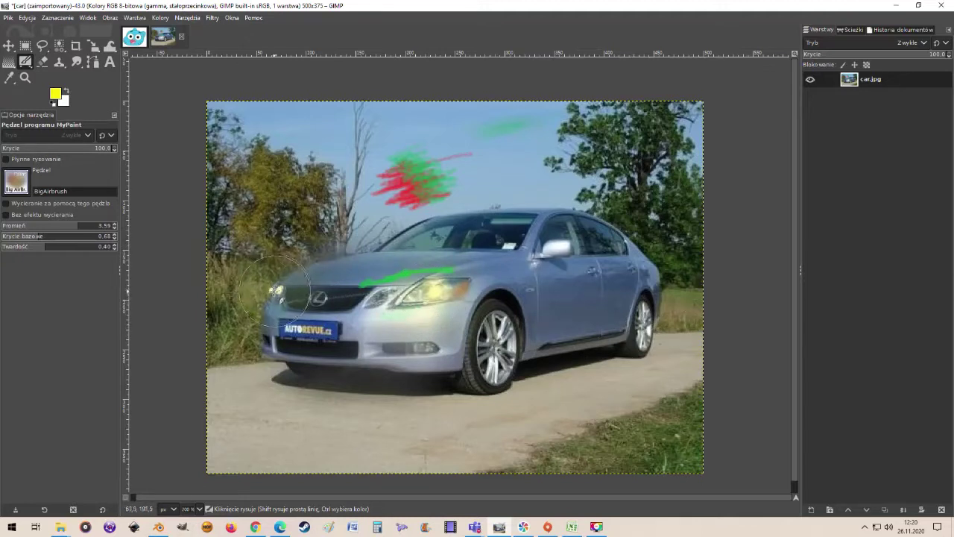
drag(275, 291, 287, 289)
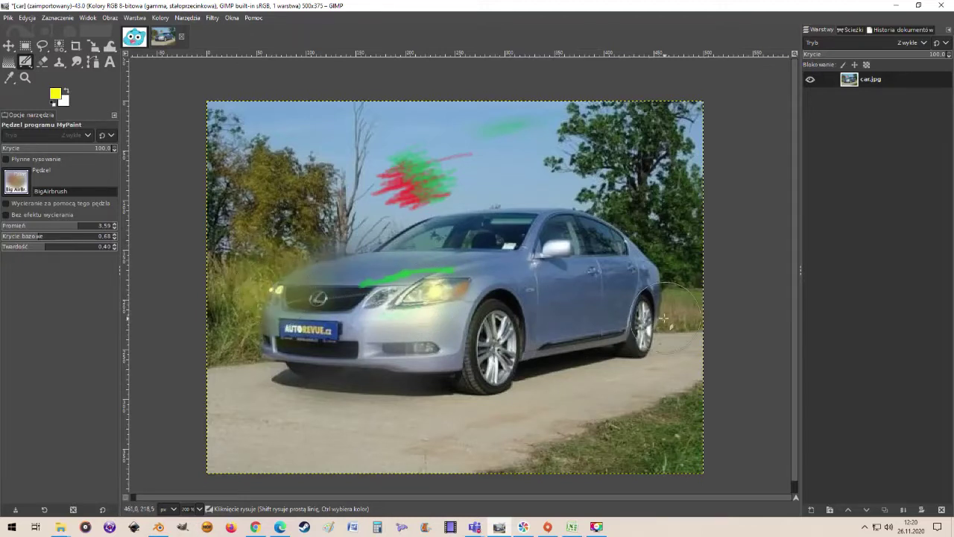
- Try airbrushing over the front wheel and, with white as the foreground colour, over the side mirror
drag(488, 350, 492, 339)
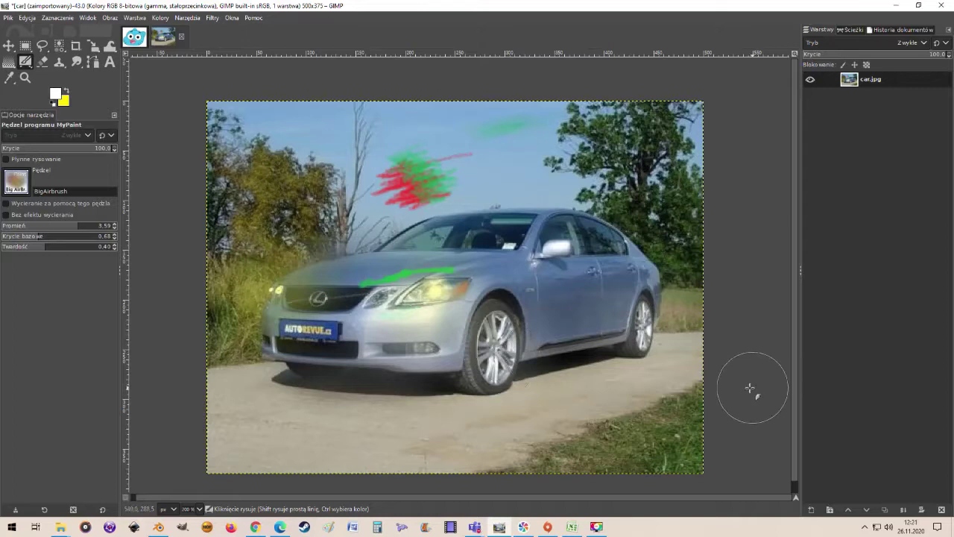
drag(559, 251, 569, 244)
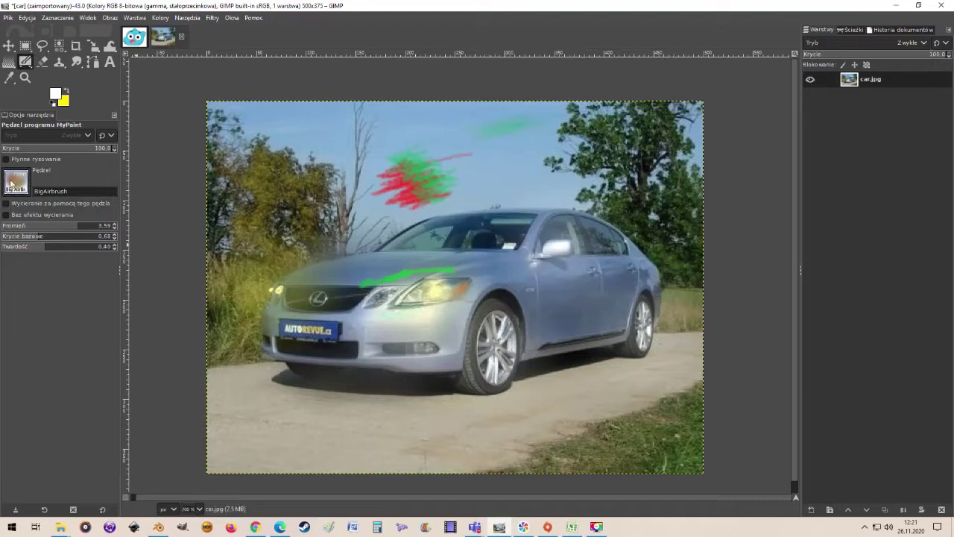
- Select the Blur Fast brush and try blurring the windshield and its pillar, then undo the blur
click(14, 181)
scroll(69, 274, down, 3)
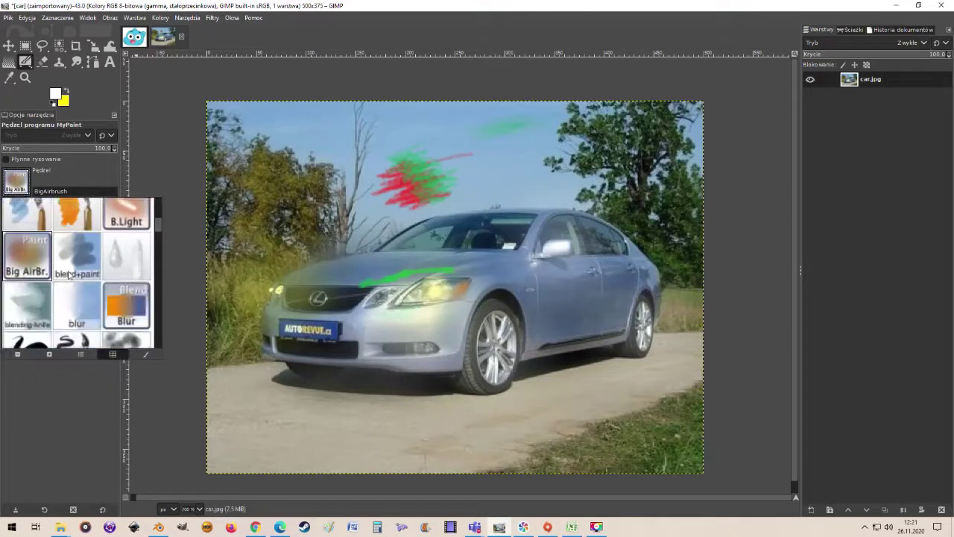
scroll(68, 275, down, 1)
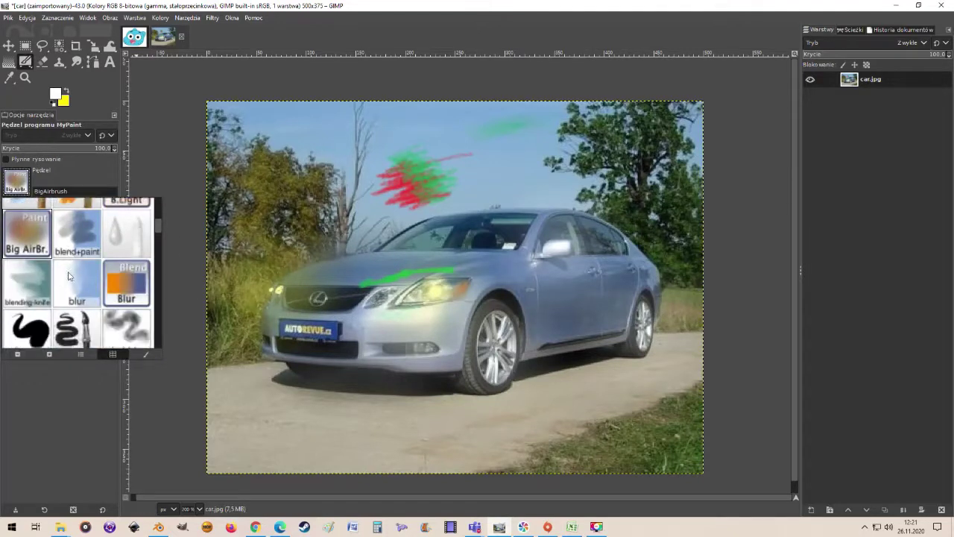
click(127, 288)
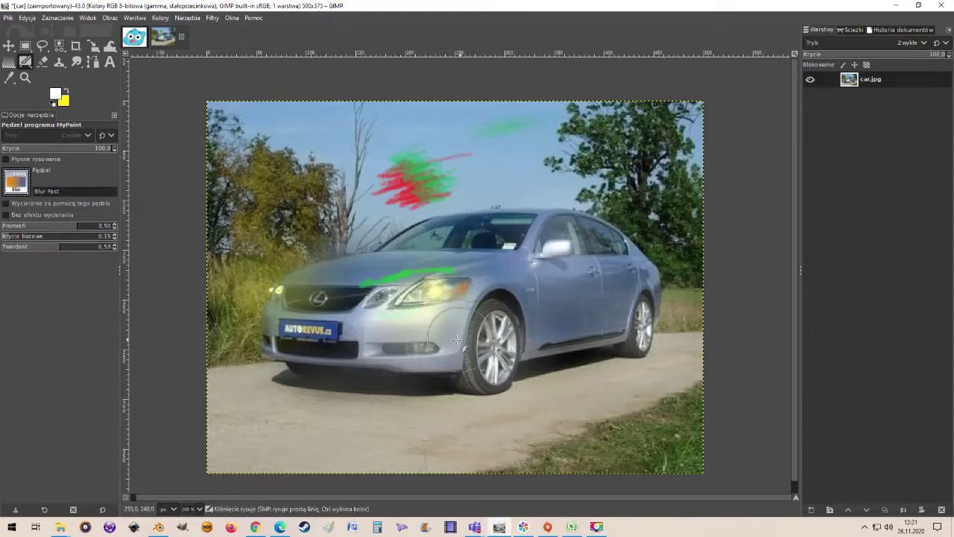
ctrl+scroll(548, 207, up, 4)
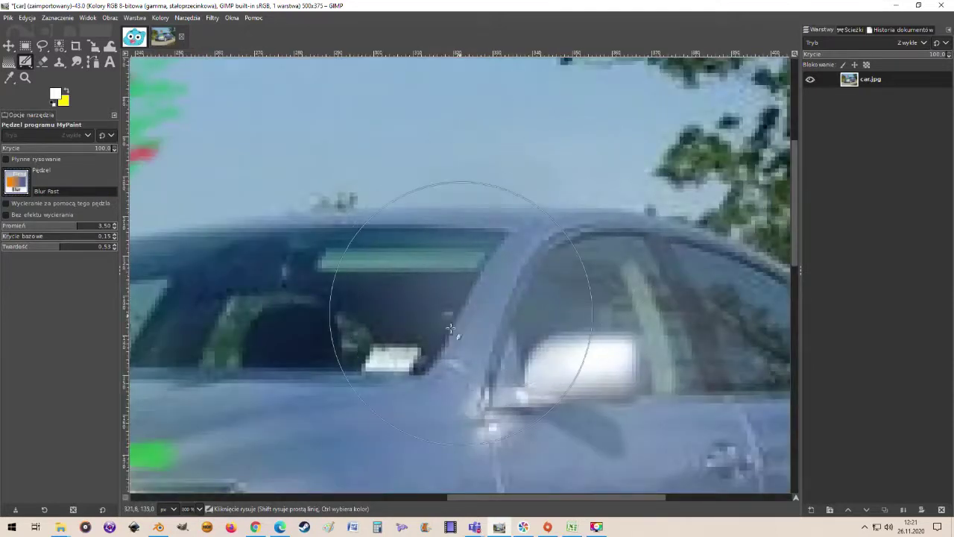
mouse_move(415, 370)
mouse_down()
mouse_move(275, 371)
mouse_move(370, 374)
mouse_move(452, 354)
mouse_move(481, 301)
mouse_up()
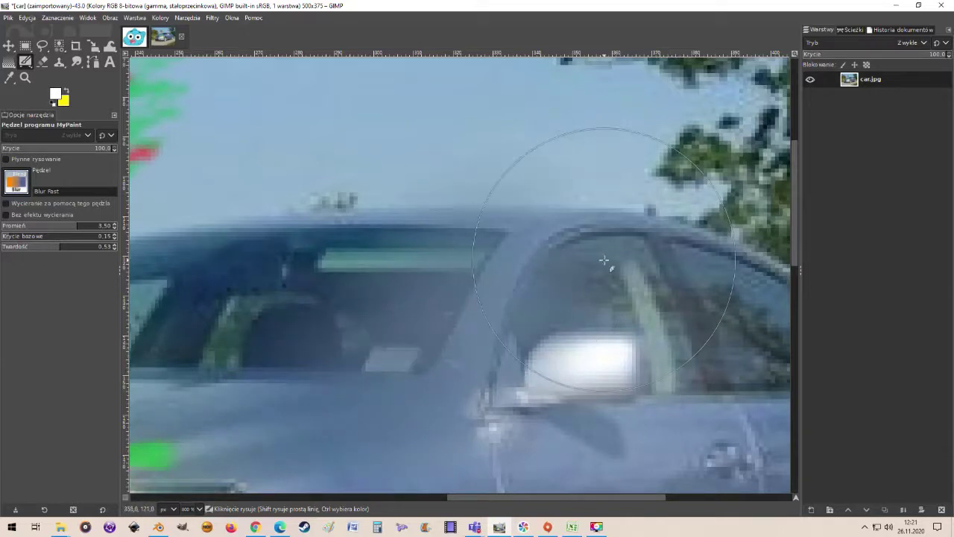
key(ctrl+z)
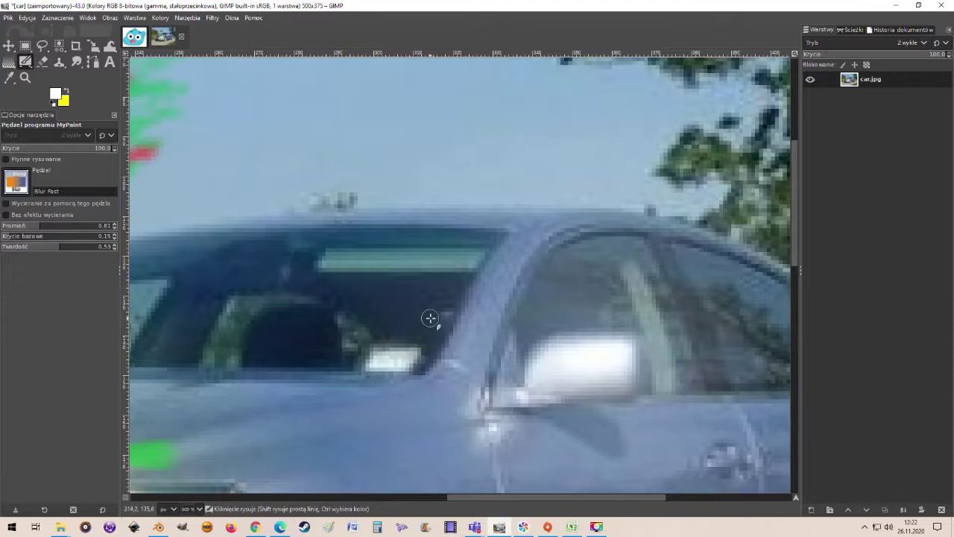
- Select the preset named brush and try white zigzag strokes over the windshield, roof and side doors
ctrl+scroll(456, 388, down, 4)
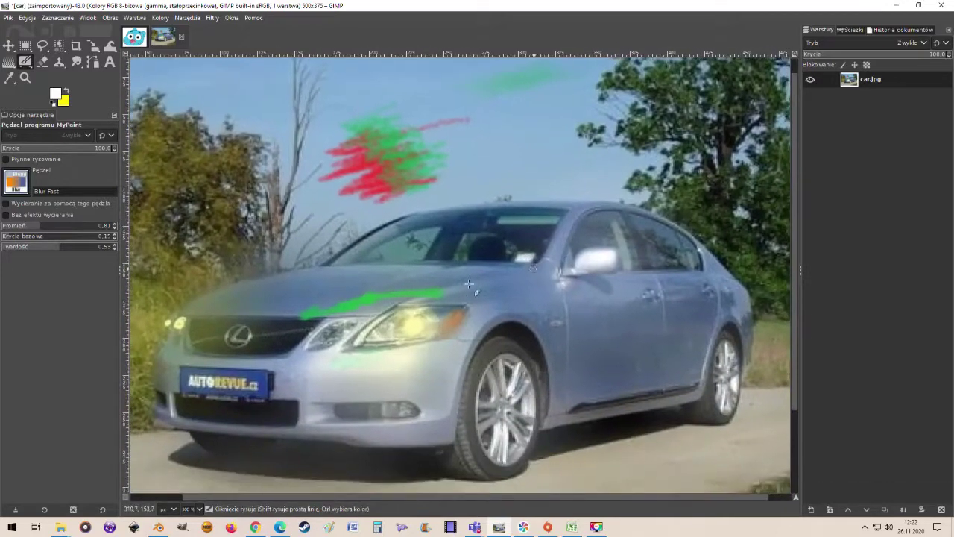
click(16, 181)
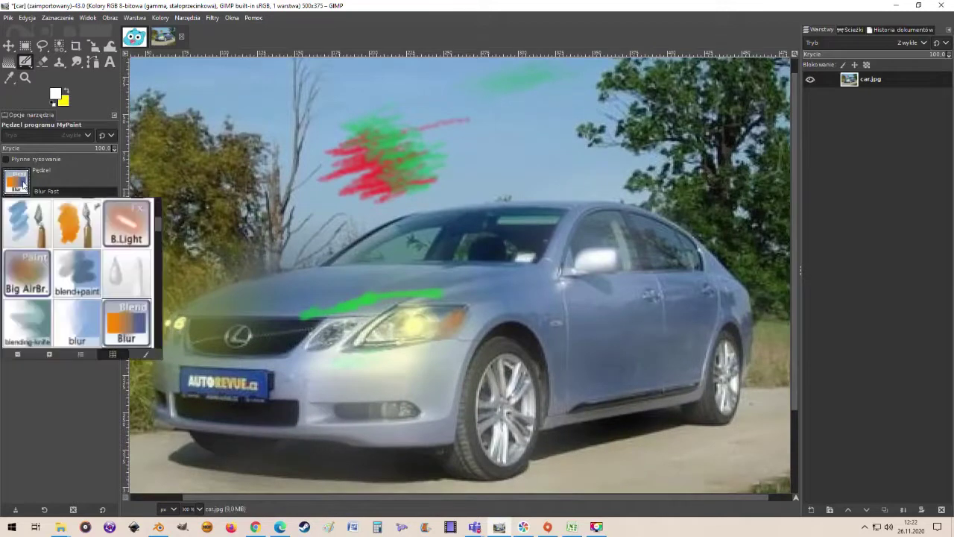
scroll(79, 274, down, 3)
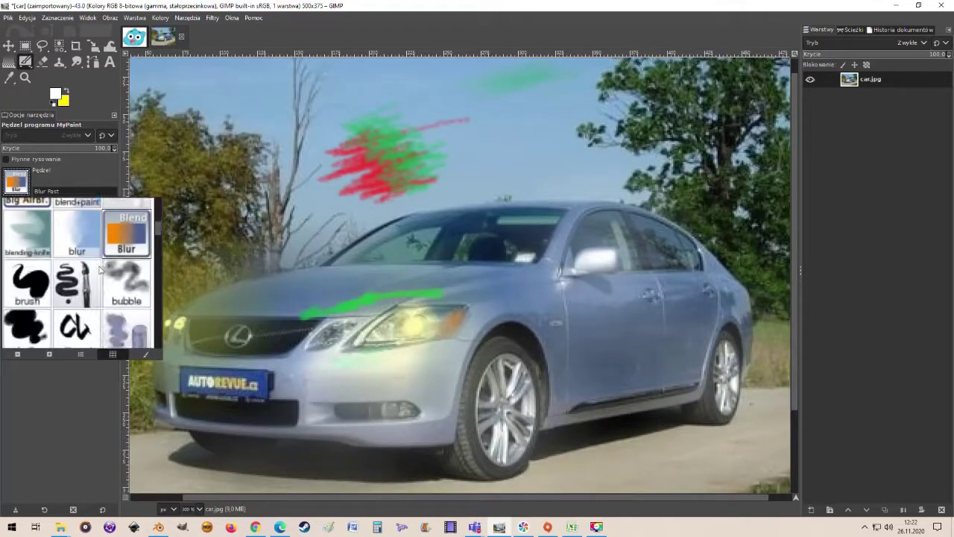
click(30, 283)
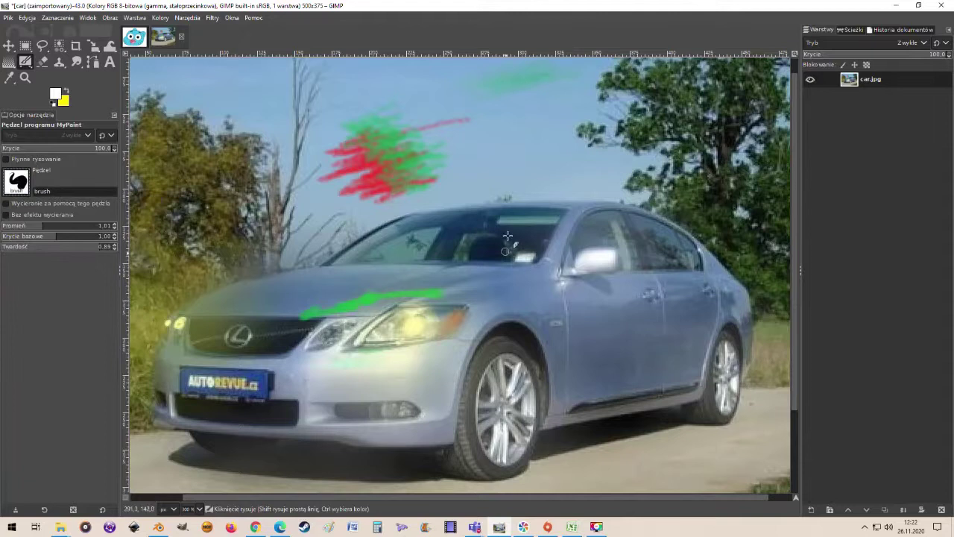
mouse_move(640, 184)
mouse_down()
mouse_move(556, 180)
mouse_move(477, 211)
mouse_move(471, 237)
mouse_move(534, 259)
mouse_up()
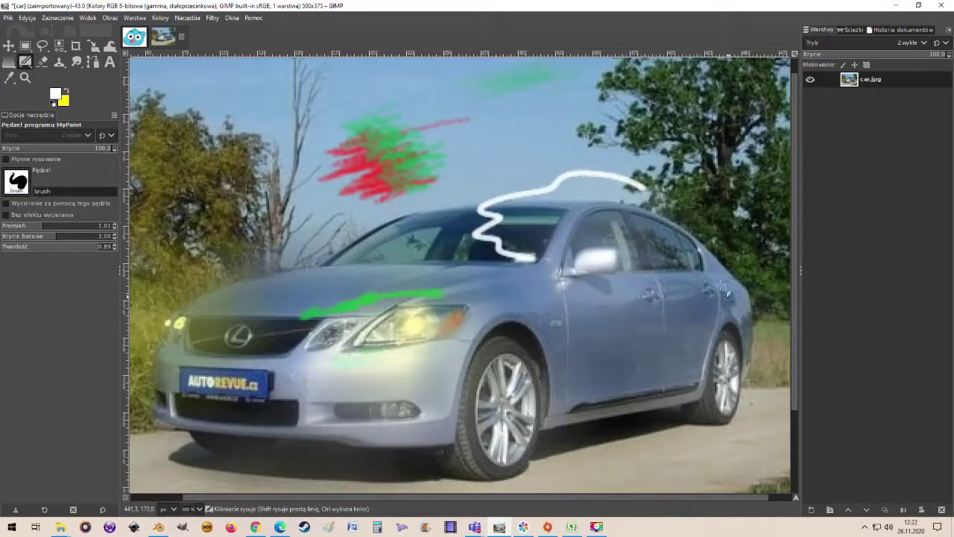
mouse_move(634, 181)
mouse_down()
mouse_move(638, 219)
mouse_move(668, 238)
mouse_move(617, 293)
mouse_move(653, 312)
mouse_up()
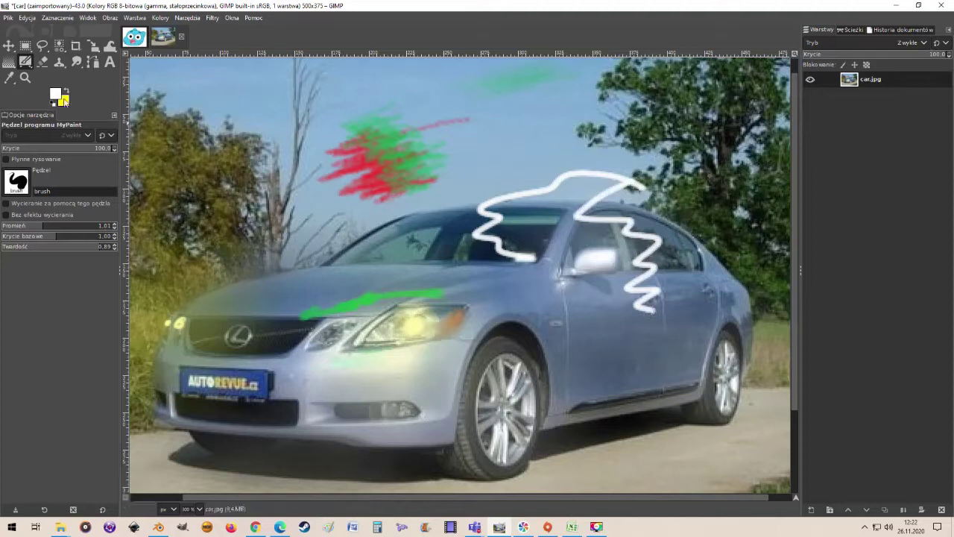
- Try a yellow zigzag from the roof past the side mirror, then undo the yellow and white strokes
mouse_move(669, 196)
mouse_down()
mouse_move(585, 223)
mouse_move(594, 282)
mouse_move(631, 297)
mouse_up()
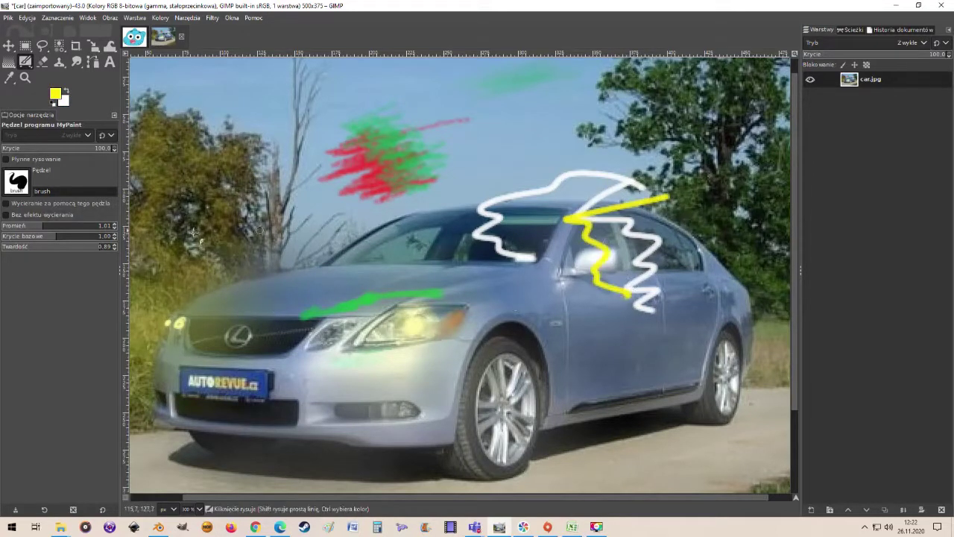
key(ctrl+z)
key(ctrl+z)
key(ctrl+z)
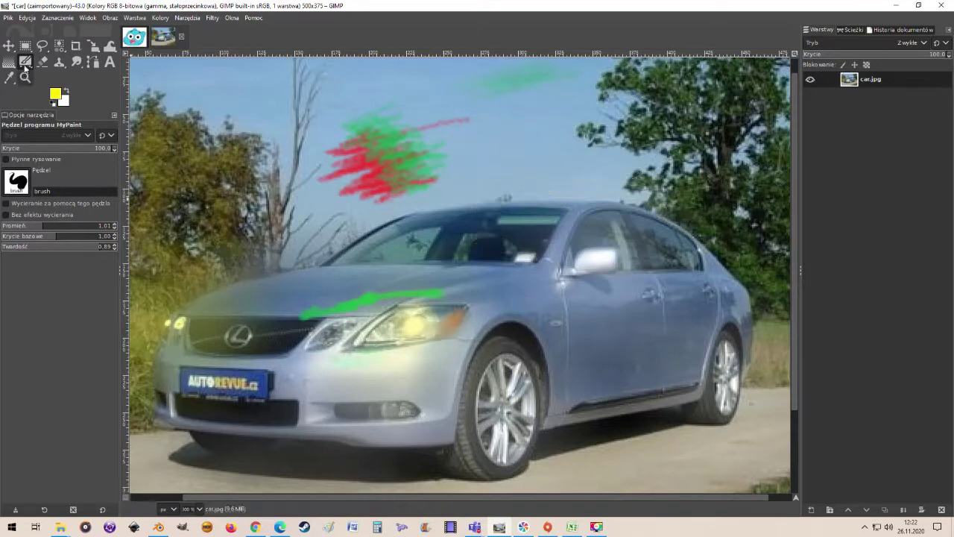
- Select the calligraphy brush and try a looping yellow stroke over the windshield and side doors, and undo it
click(16, 182)
scroll(82, 287, down, 3)
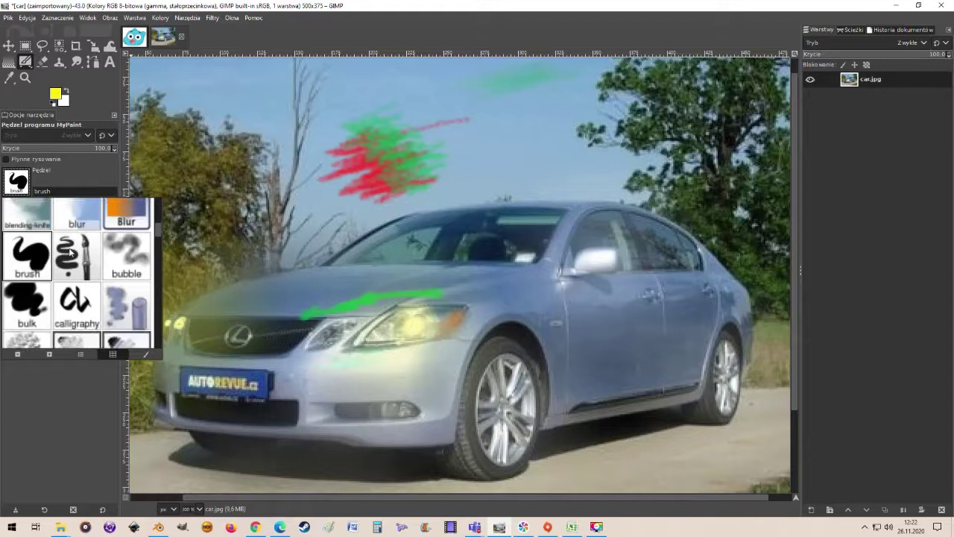
scroll(69, 268, down, 1)
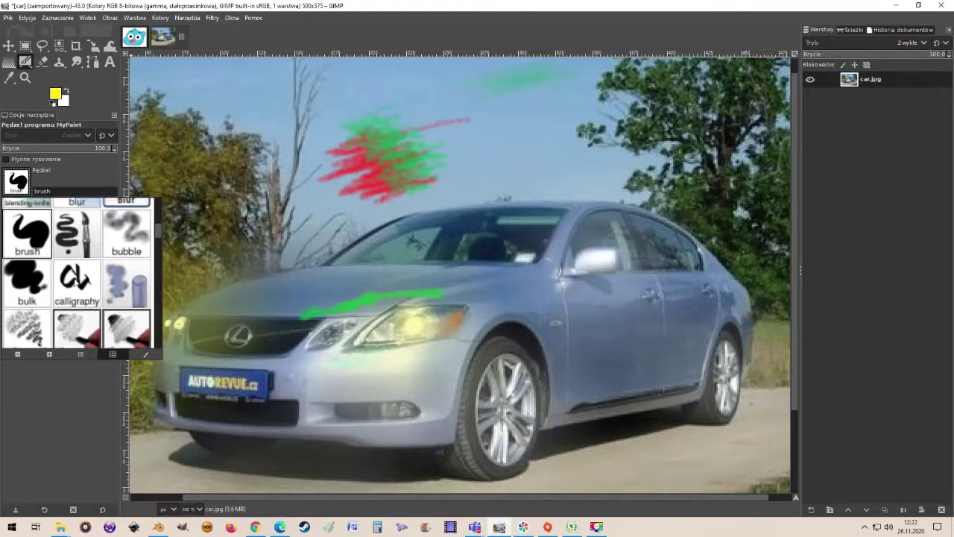
scroll(79, 283, down, 1)
click(78, 272)
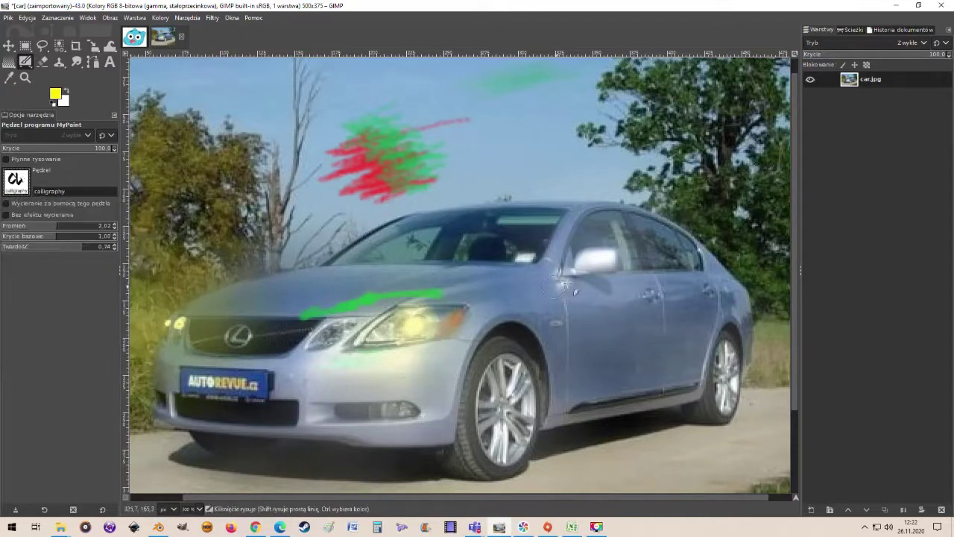
mouse_move(549, 228)
mouse_down()
mouse_move(515, 211)
mouse_move(486, 240)
mouse_move(518, 286)
mouse_move(527, 258)
mouse_move(498, 249)
mouse_move(453, 297)
mouse_move(518, 342)
mouse_move(598, 319)
mouse_move(601, 287)
mouse_move(577, 288)
mouse_move(579, 344)
mouse_move(620, 355)
mouse_move(671, 321)
mouse_move(649, 302)
mouse_move(644, 359)
mouse_move(672, 383)
mouse_up()
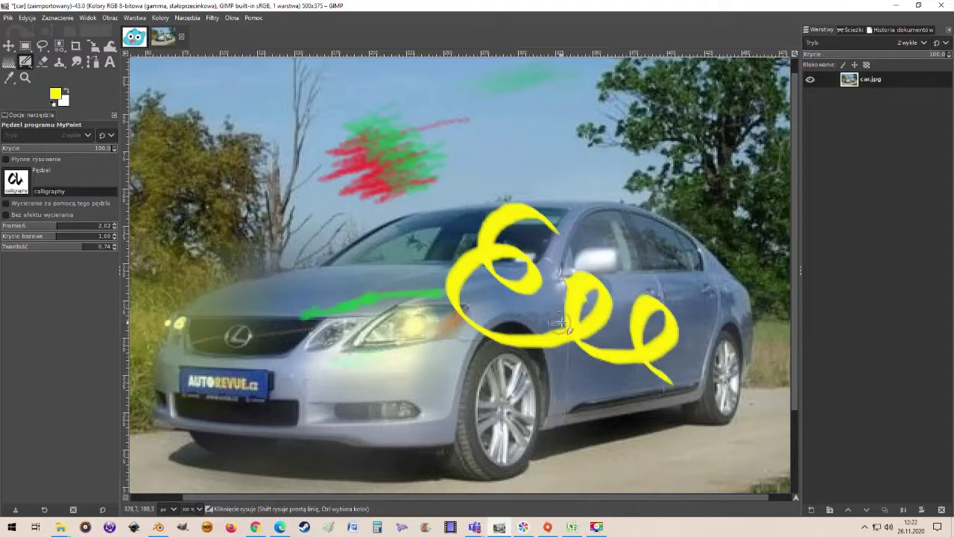
key(ctrl+z)
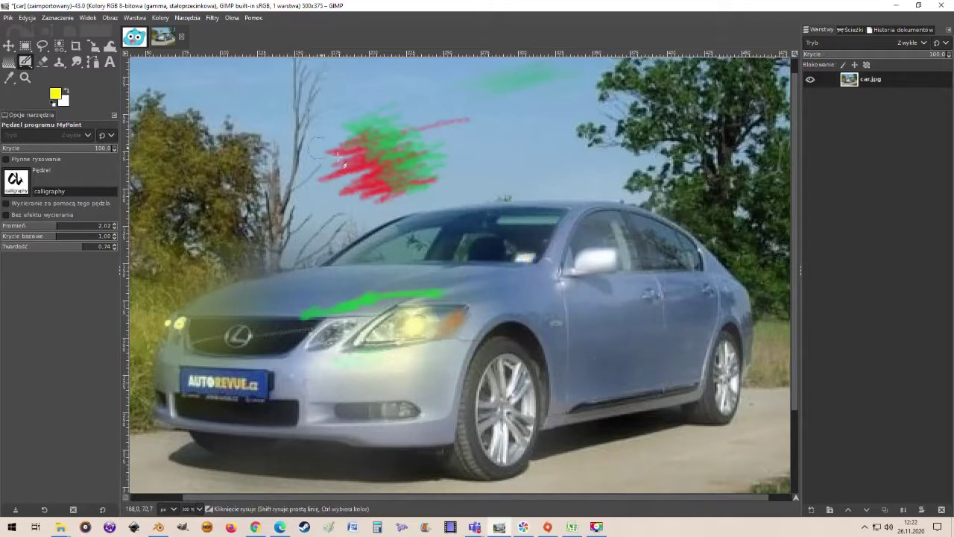
- Try writing a short cursive word in yellow from the trees across the windshield, and undo the lettering
mouse_move(319, 129)
mouse_down()
mouse_move(237, 135)
mouse_move(251, 207)
mouse_move(305, 214)
mouse_move(275, 199)
mouse_move(245, 231)
mouse_move(267, 272)
mouse_move(348, 253)
mouse_move(373, 157)
mouse_move(356, 258)
mouse_move(375, 285)
mouse_move(361, 282)
mouse_move(407, 280)
mouse_move(455, 239)
mouse_move(443, 270)
mouse_move(481, 298)
mouse_move(507, 257)
mouse_move(467, 236)
mouse_move(486, 250)
mouse_move(514, 238)
mouse_move(520, 305)
mouse_move(551, 318)
mouse_up()
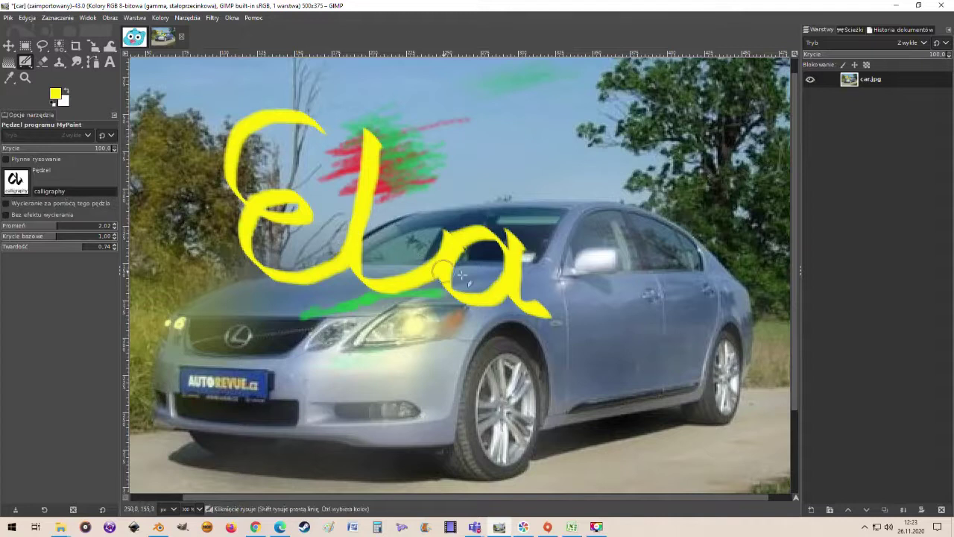
key(ctrl)
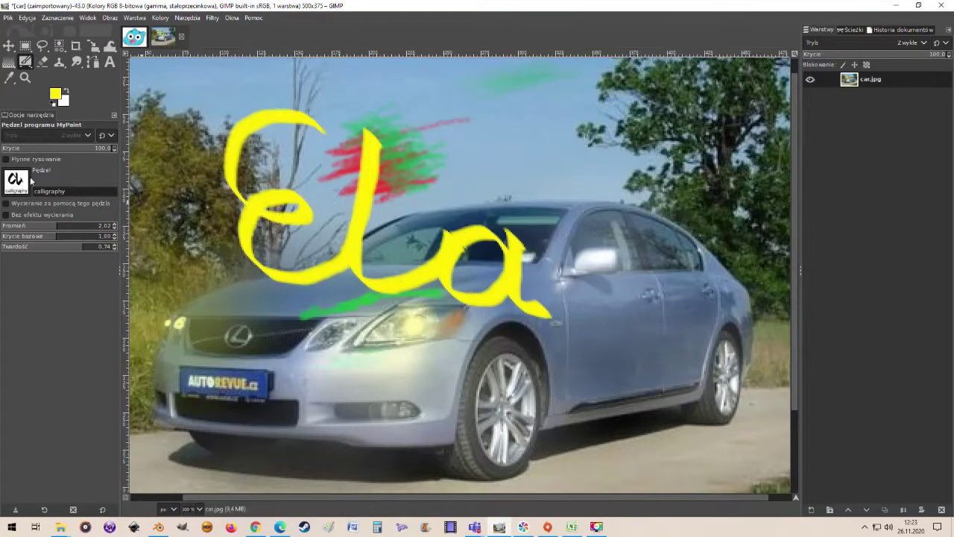
key(ctrl+z)
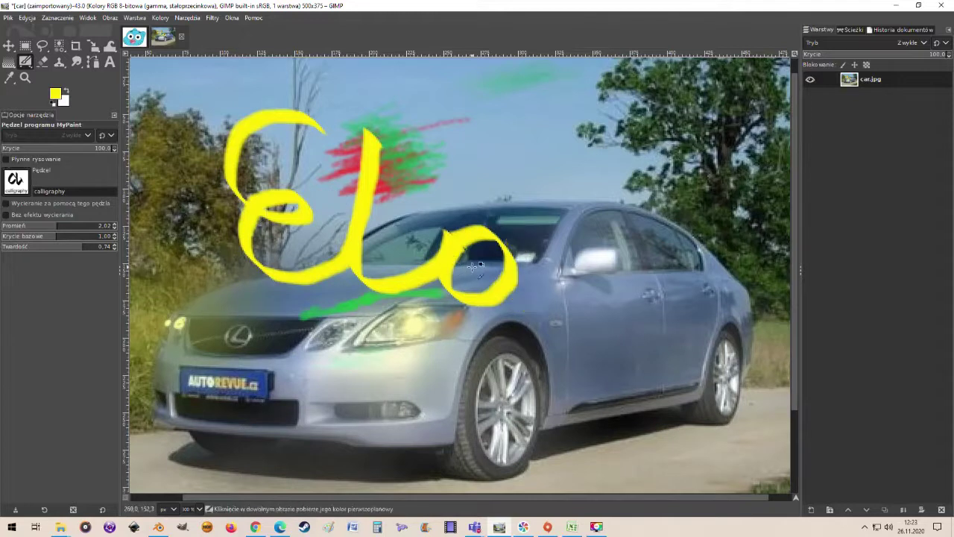
key(ctrl+z)
- Turn on smooth drawing and try a larger yellow cursive word over the sky and car, undoing its strokes
click(6, 160)
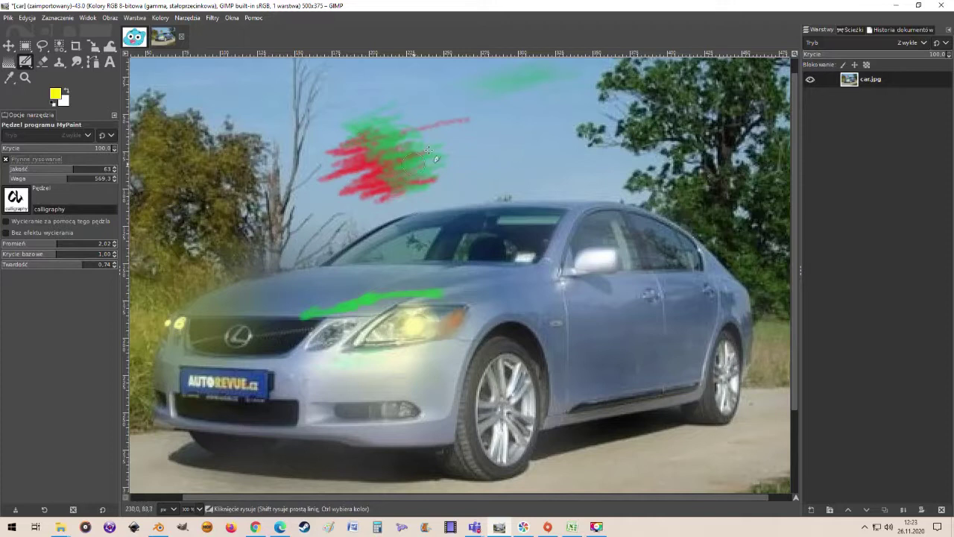
mouse_move(430, 140)
mouse_down()
mouse_move(334, 113)
mouse_move(276, 154)
mouse_move(267, 214)
mouse_move(327, 229)
mouse_move(358, 202)
mouse_move(323, 169)
mouse_move(275, 167)
mouse_move(232, 203)
mouse_move(230, 244)
mouse_move(249, 280)
mouse_move(308, 300)
mouse_move(385, 294)
mouse_move(448, 246)
mouse_move(483, 169)
mouse_up()
mouse_move(492, 132)
mouse_down()
mouse_move(448, 270)
mouse_move(449, 306)
mouse_move(514, 326)
mouse_up()
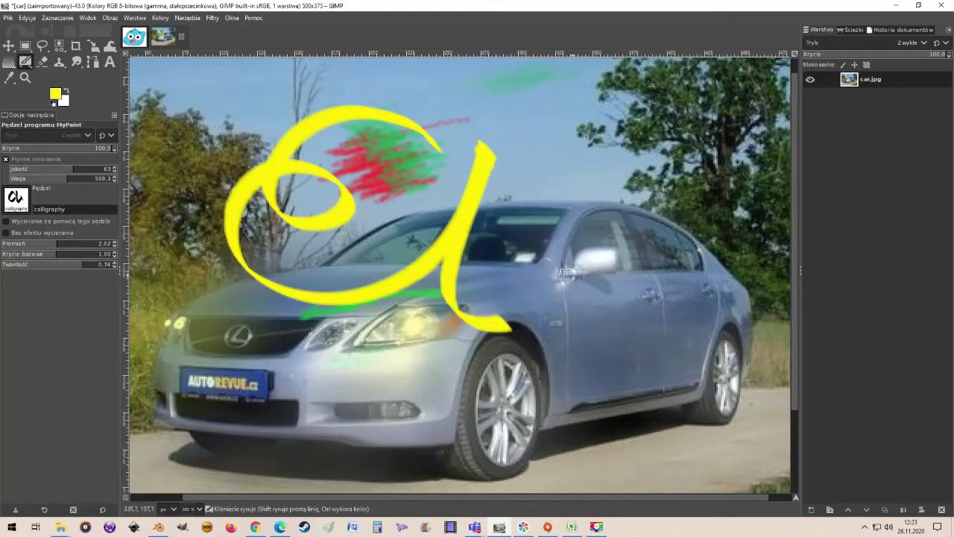
mouse_move(566, 273)
mouse_down()
mouse_move(499, 315)
mouse_move(502, 334)
mouse_move(518, 347)
mouse_move(562, 351)
mouse_move(591, 317)
mouse_move(580, 276)
mouse_move(563, 262)
mouse_move(583, 281)
mouse_move(578, 342)
mouse_move(588, 368)
mouse_move(619, 375)
mouse_up()
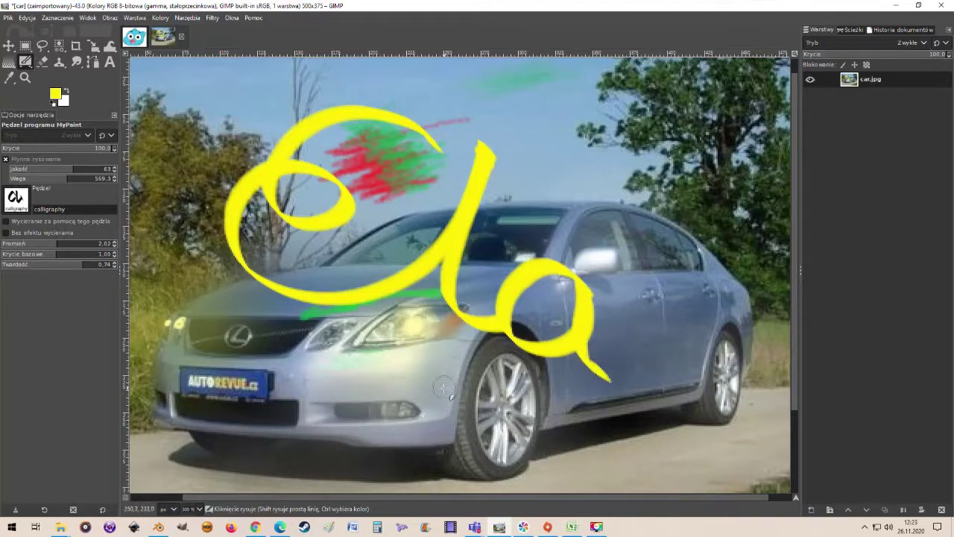
key(ctrl+z)
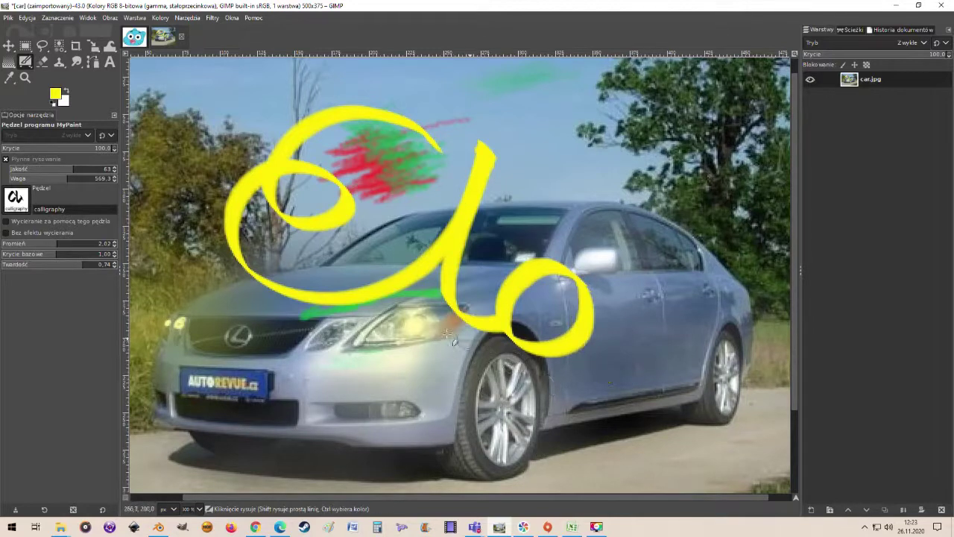
key(ctrl+z)
key(ctrl+z)
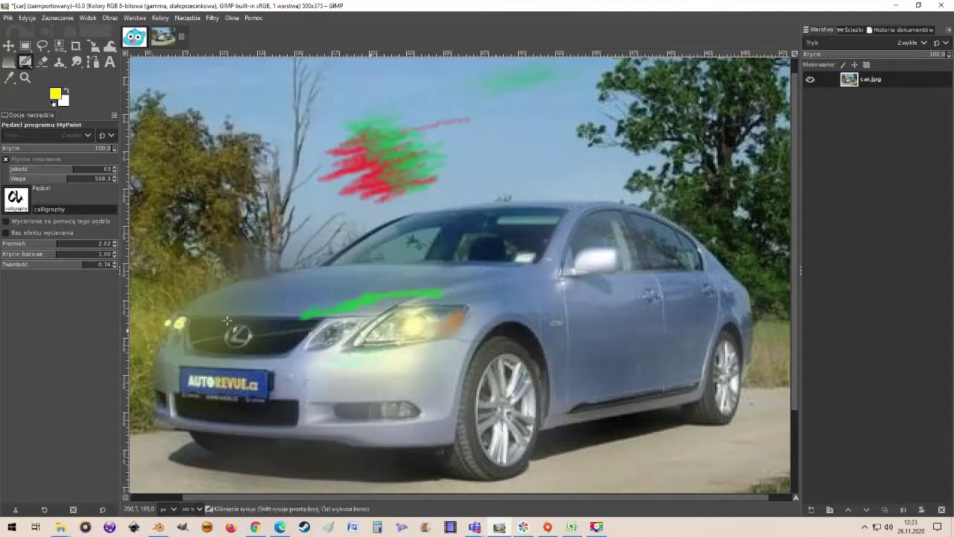
- Select the charcoal 04 brush and try a small yellow scribble in the sky above the roof, and undo it
click(16, 199)
scroll(57, 261, down, 5)
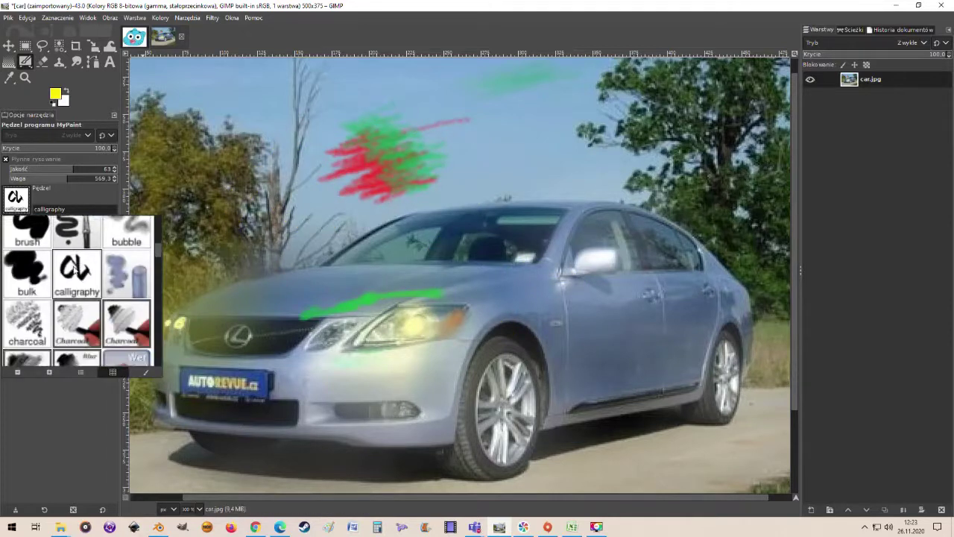
scroll(29, 278, down, 1)
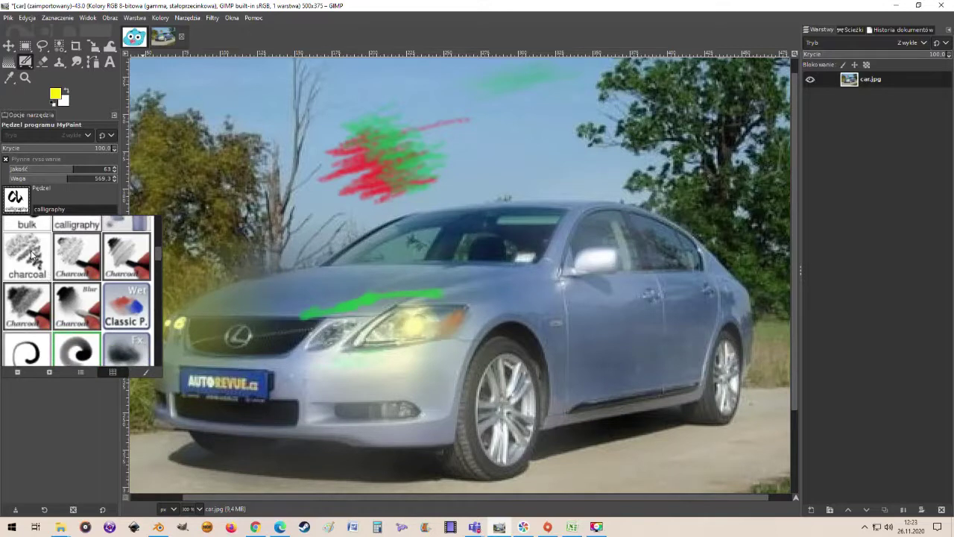
scroll(156, 266, down, 1)
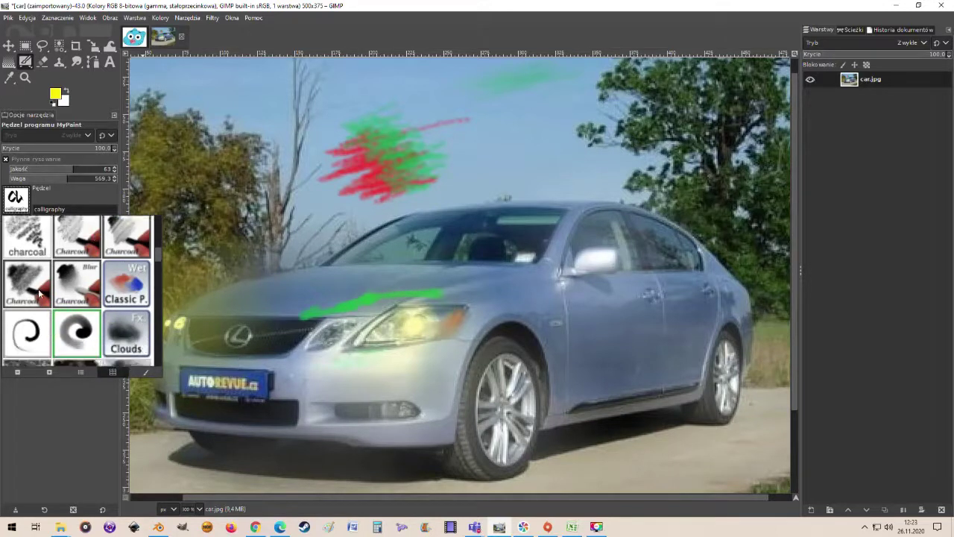
scroll(112, 262, up, 1)
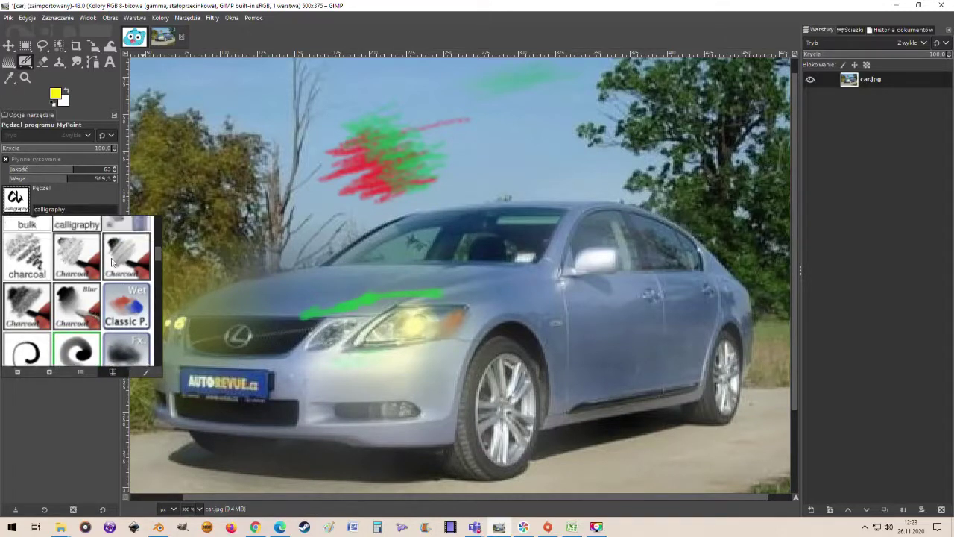
click(33, 310)
mouse_move(551, 141)
mouse_down()
mouse_move(519, 197)
mouse_move(577, 157)
mouse_move(516, 204)
mouse_move(533, 166)
mouse_move(557, 142)
mouse_up()
mouse_move(525, 174)
mouse_down()
mouse_move(512, 194)
mouse_move(534, 182)
mouse_up()
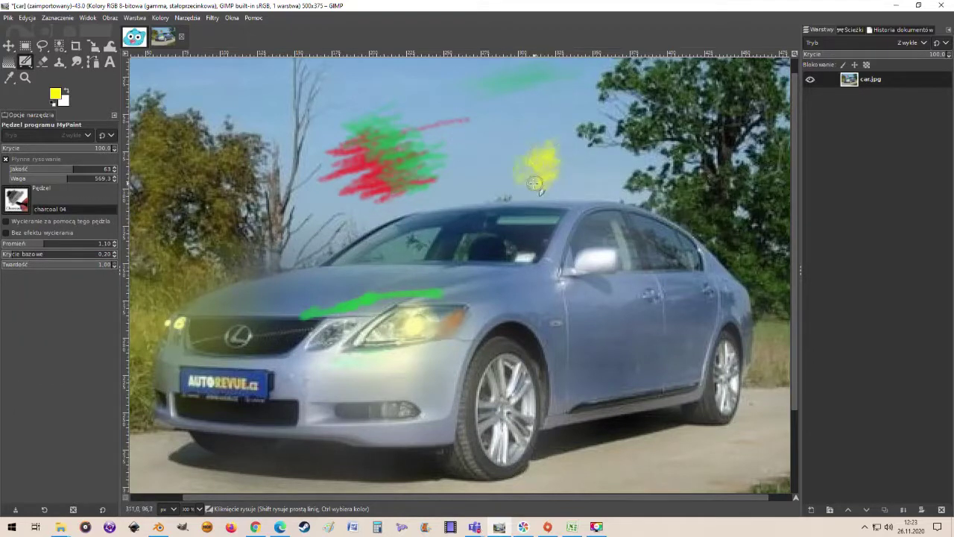
key(ctrl+z)
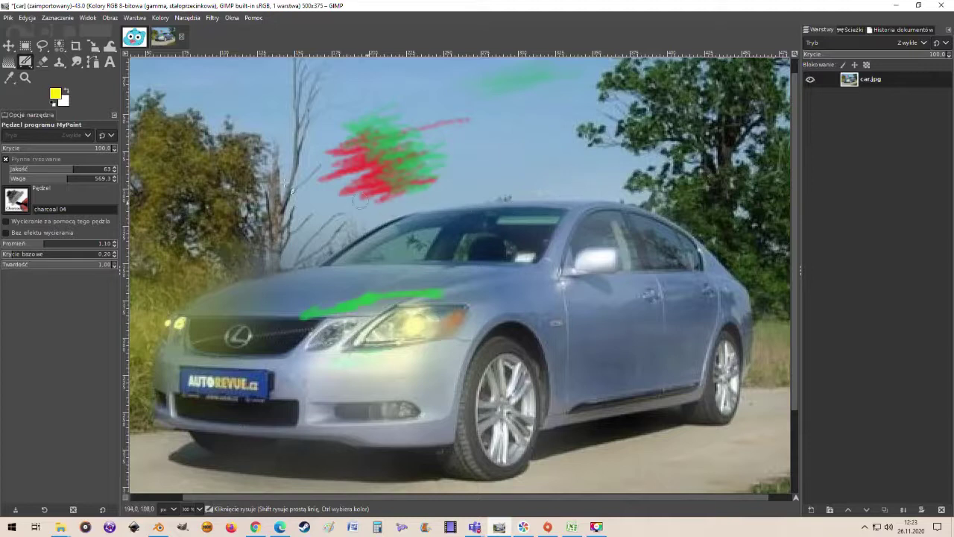
- Set the foreground colour to black and try charcoal scribbles in the sky above the roof, and undo them
click(56, 96)
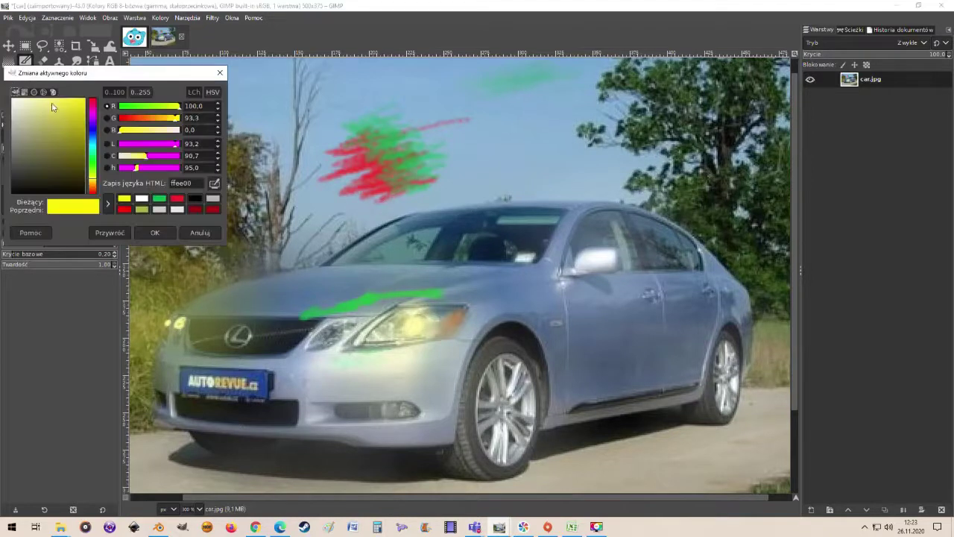
click(195, 197)
click(154, 232)
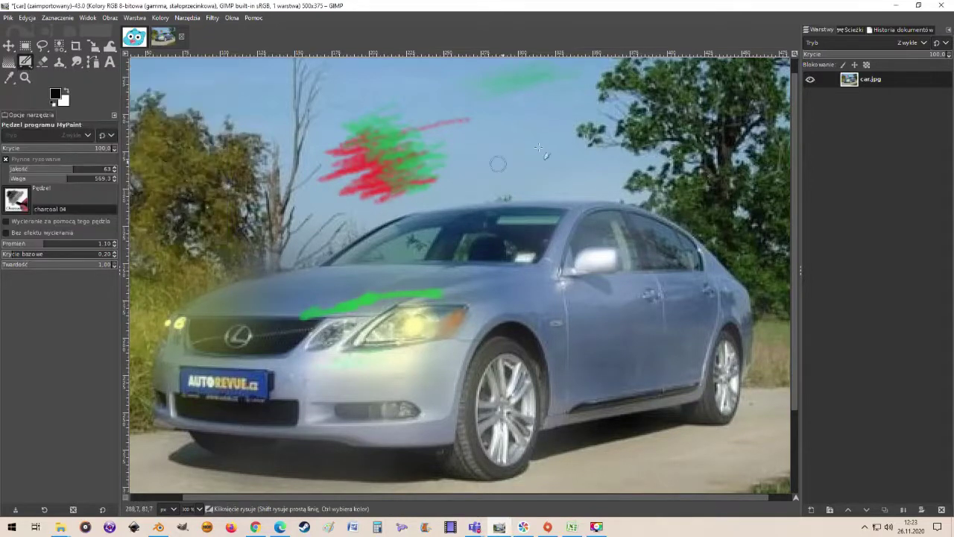
mouse_move(538, 148)
mouse_down()
mouse_move(497, 169)
mouse_move(535, 151)
mouse_move(520, 163)
mouse_move(532, 159)
mouse_move(518, 151)
mouse_move(553, 131)
mouse_move(496, 170)
mouse_move(464, 175)
mouse_move(498, 162)
mouse_move(466, 152)
mouse_move(477, 149)
mouse_move(503, 167)
mouse_move(515, 160)
mouse_move(508, 173)
mouse_move(544, 162)
mouse_move(534, 155)
mouse_move(539, 166)
mouse_move(566, 157)
mouse_move(554, 171)
mouse_move(585, 166)
mouse_move(534, 196)
mouse_move(552, 182)
mouse_move(543, 179)
mouse_move(549, 149)
mouse_move(557, 155)
mouse_move(567, 141)
mouse_move(553, 162)
mouse_move(598, 181)
mouse_move(565, 150)
mouse_move(536, 153)
mouse_move(570, 138)
mouse_up()
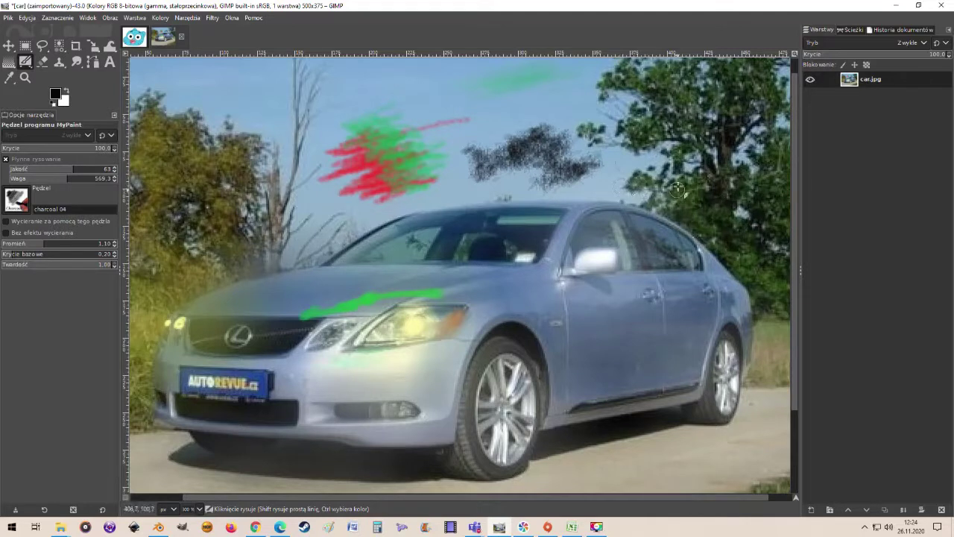
key(ctrl)
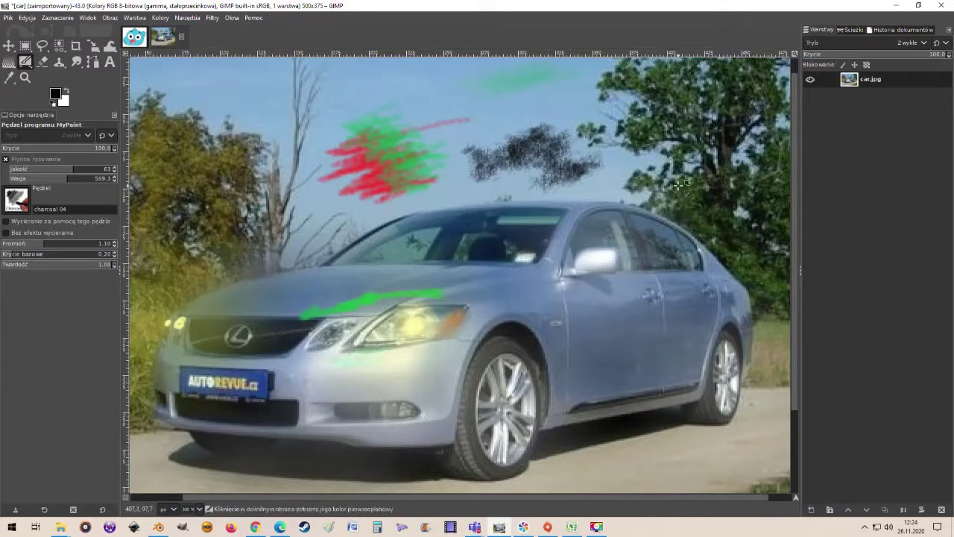
key(ctrl+z)
key(ctrl+z)
key(ctrl+z)
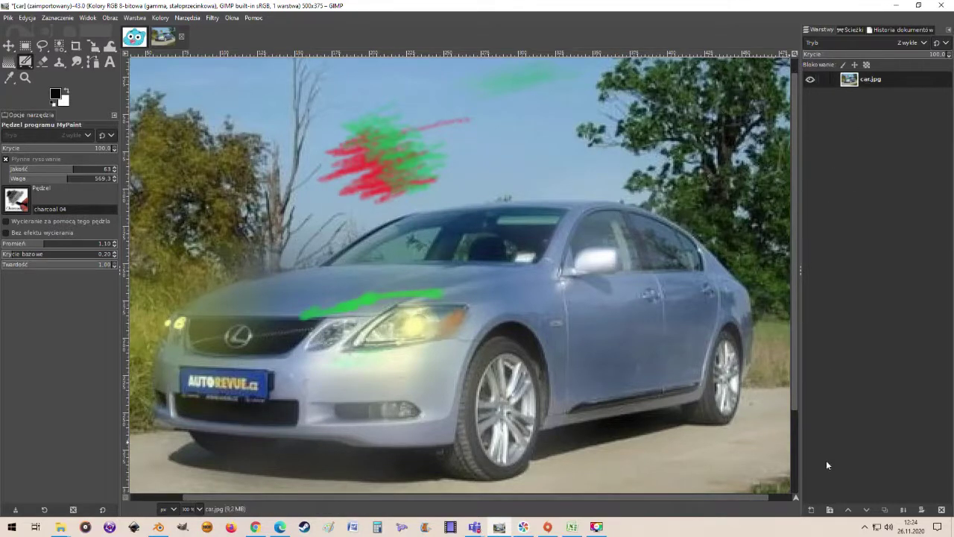
- Add a transparent 500 × 375 px layer and shade black charcoal 04 marks above the roof, around the fog lamp and beneath the car
click(810, 510)
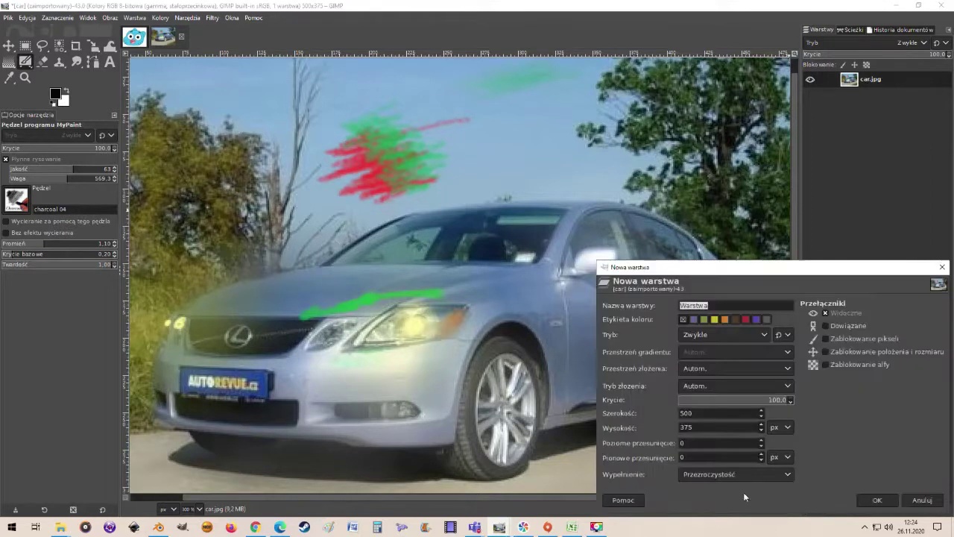
click(877, 500)
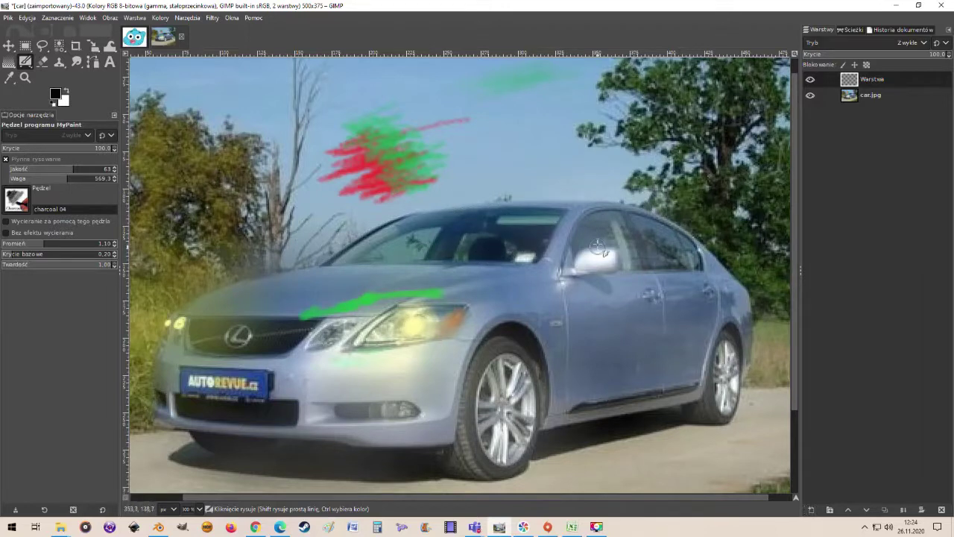
drag(484, 188, 493, 184)
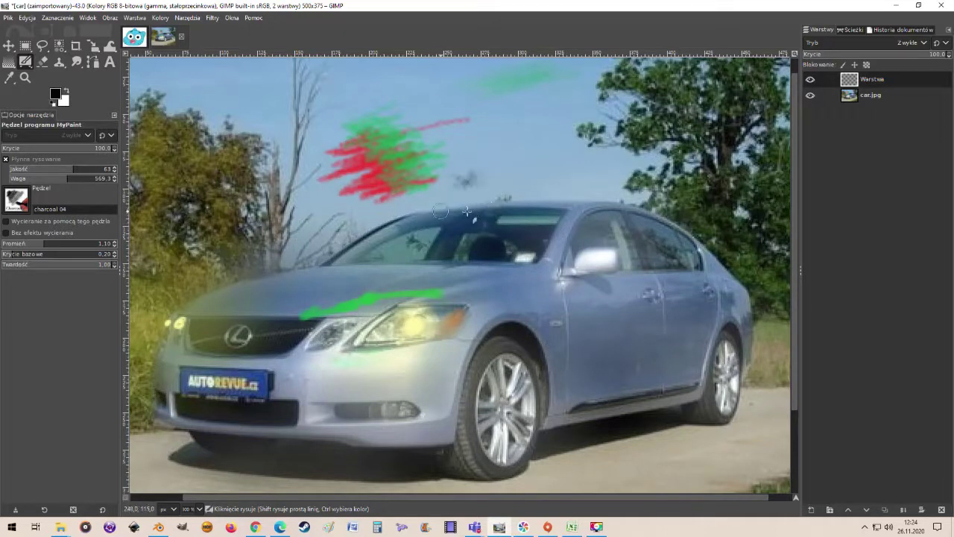
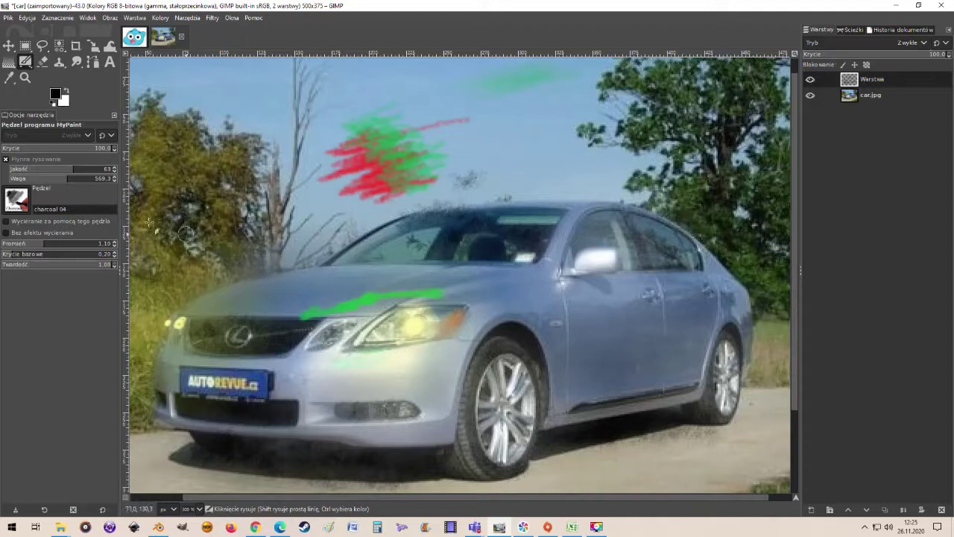
- Select the charcoal 03 brush and trace black outlines around the front side window and along the rear window's upper edge
click(22, 201)
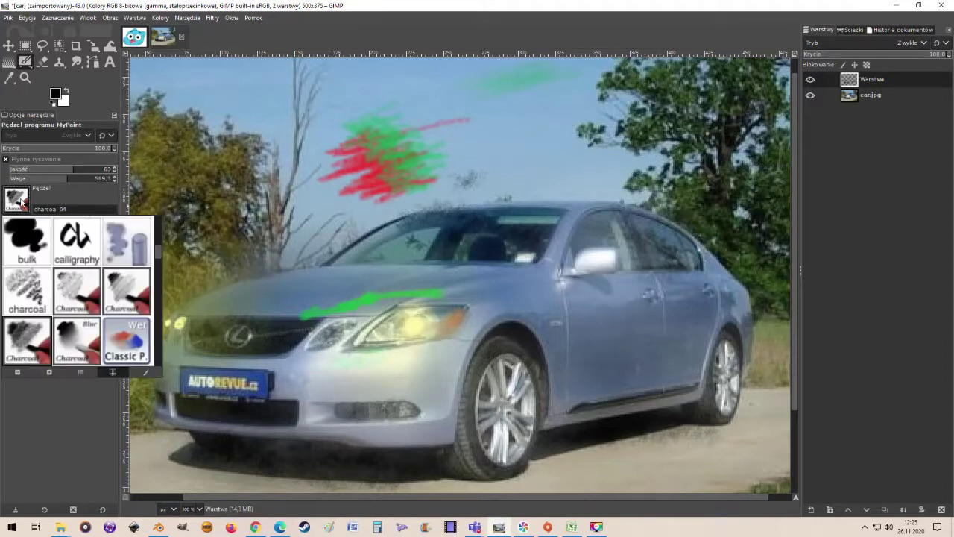
click(124, 296)
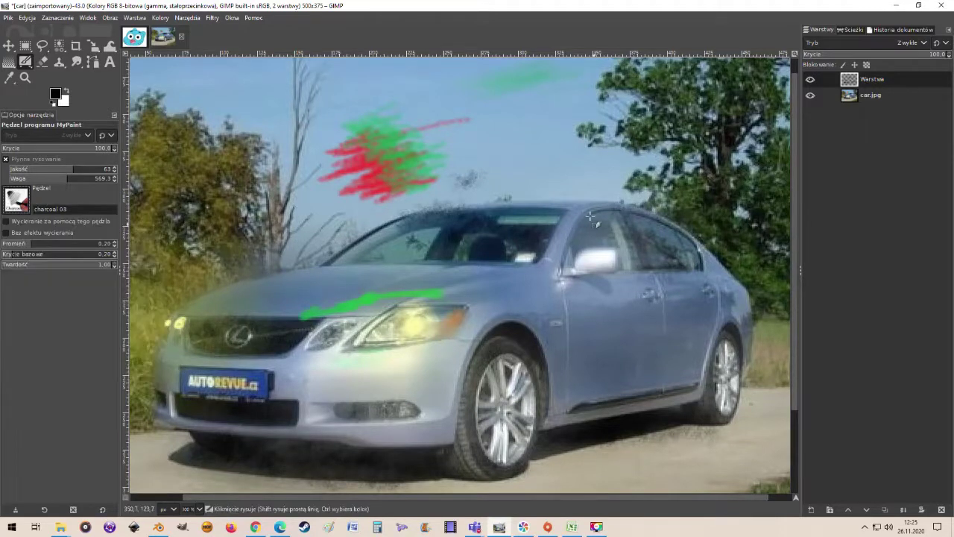
drag(589, 217, 573, 248)
mouse_move(591, 278)
mouse_down()
mouse_move(637, 266)
mouse_move(598, 278)
mouse_up()
mouse_move(615, 213)
mouse_down()
mouse_move(647, 280)
mouse_move(621, 216)
mouse_move(589, 221)
mouse_move(653, 217)
mouse_move(703, 266)
mouse_up()
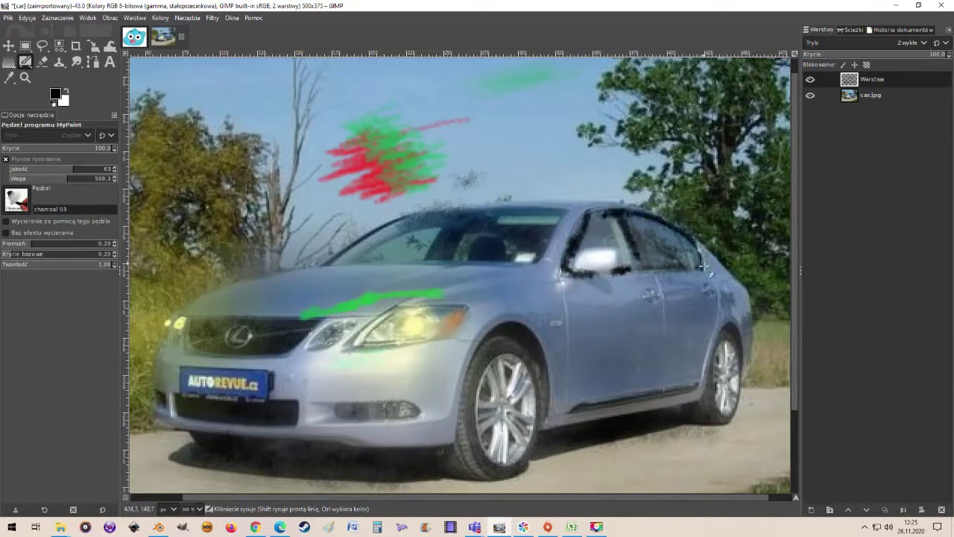
- Turn off smooth drawing and trace the rear window's lower edge, rear door seam, sill, rear end and the roof-to-bonnet silhouette in black charcoal
click(6, 158)
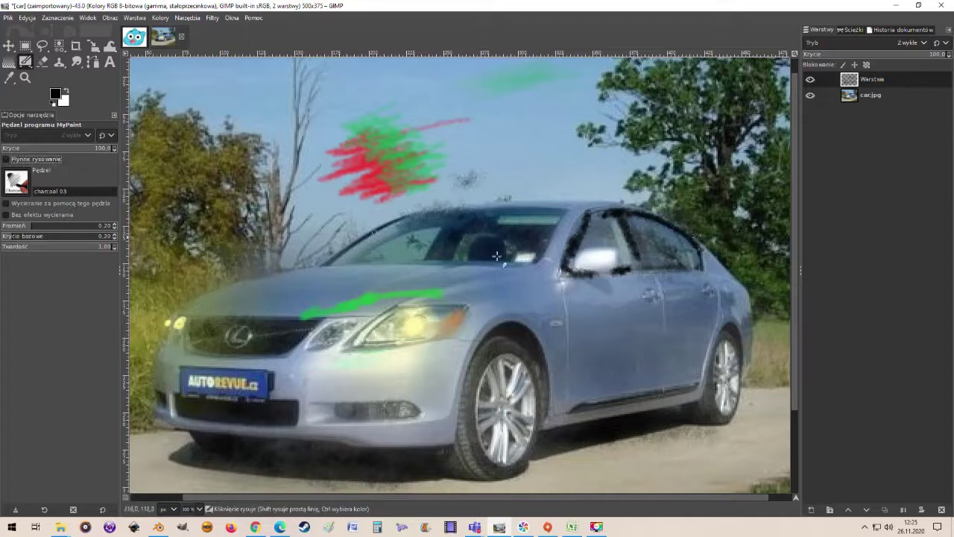
mouse_move(706, 258)
mouse_down()
mouse_move(703, 272)
mouse_move(635, 277)
mouse_up()
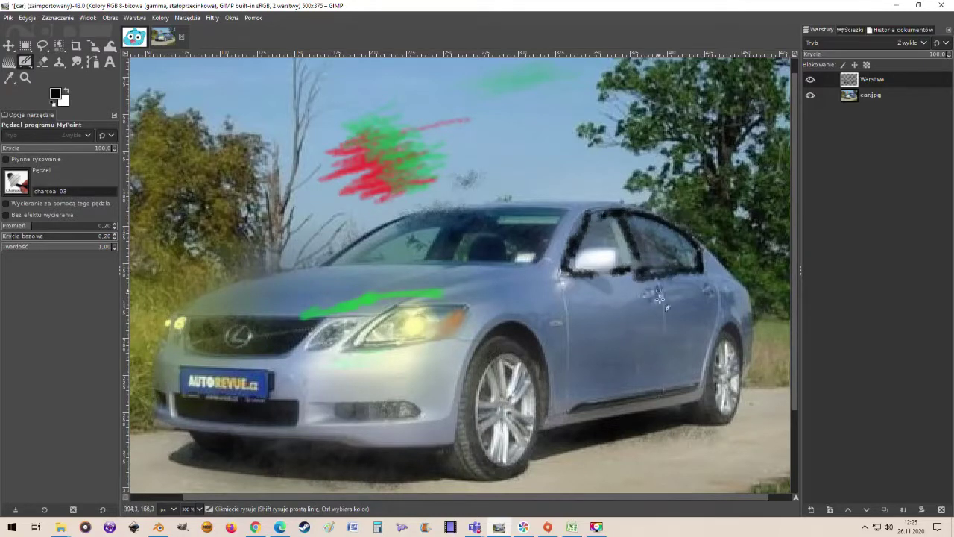
drag(659, 297, 664, 385)
mouse_move(549, 429)
mouse_down()
mouse_move(702, 397)
mouse_move(730, 330)
mouse_move(746, 382)
mouse_move(755, 311)
mouse_move(752, 350)
mouse_move(745, 284)
mouse_move(714, 248)
mouse_up()
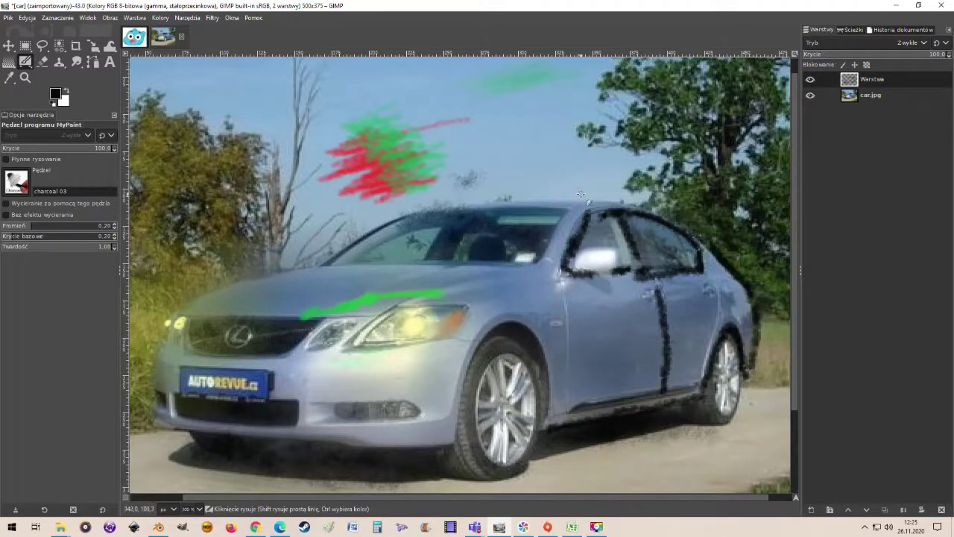
mouse_move(622, 205)
mouse_down()
mouse_move(497, 194)
mouse_move(418, 208)
mouse_move(364, 230)
mouse_move(314, 268)
mouse_move(198, 297)
mouse_move(173, 316)
mouse_move(145, 374)
mouse_up()
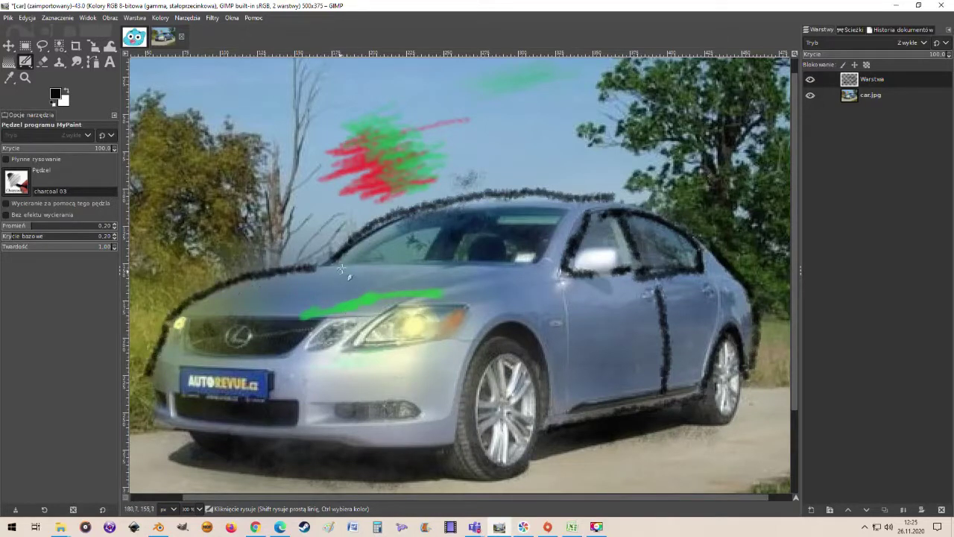
- Trace the windscreen's lower edge and darken the windscreen pillar and seat shapes seen through the glass
drag(341, 269, 563, 267)
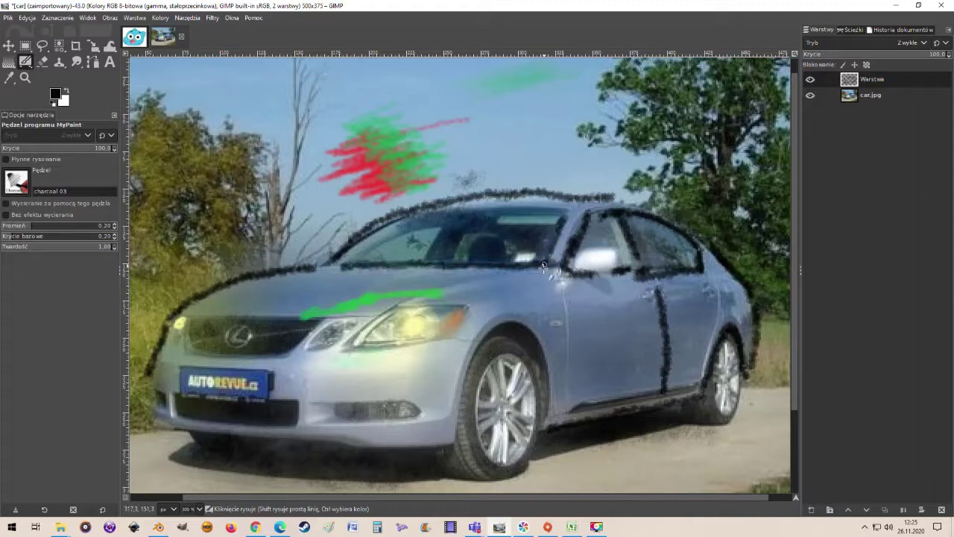
mouse_move(546, 229)
mouse_down()
mouse_move(522, 233)
mouse_move(533, 247)
mouse_move(551, 225)
mouse_move(548, 243)
mouse_move(480, 224)
mouse_move(455, 238)
mouse_move(458, 227)
mouse_move(440, 255)
mouse_move(459, 219)
mouse_move(418, 222)
mouse_move(428, 222)
mouse_up()
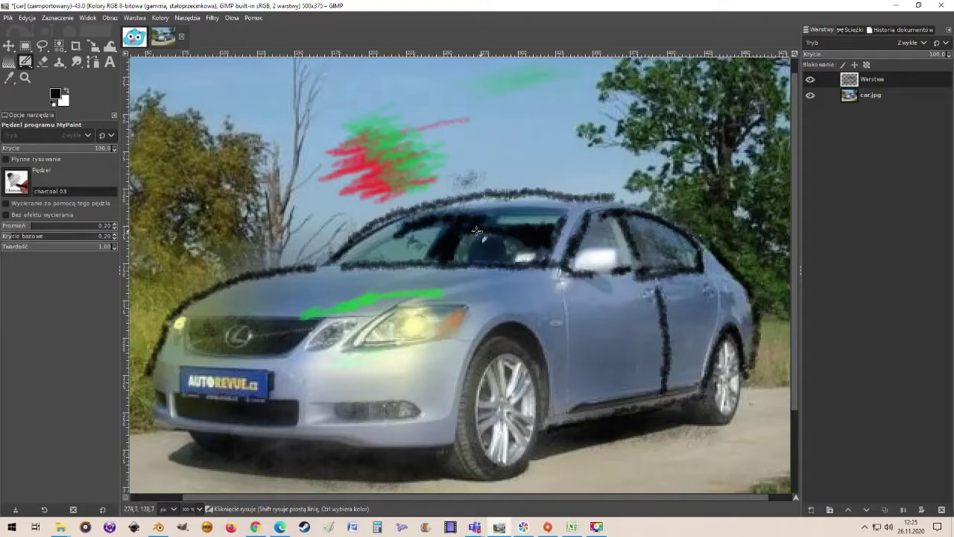
mouse_move(488, 241)
mouse_down()
mouse_move(477, 257)
mouse_move(504, 245)
mouse_up()
- Outline the front wheel arch, the front bumper's lower edge and the fog lamp in black charcoal
mouse_move(535, 357)
mouse_down()
mouse_move(509, 339)
mouse_move(481, 349)
mouse_move(541, 338)
mouse_move(548, 421)
mouse_move(541, 342)
mouse_move(516, 324)
mouse_move(487, 328)
mouse_move(538, 352)
mouse_move(488, 338)
mouse_move(475, 346)
mouse_move(439, 447)
mouse_up()
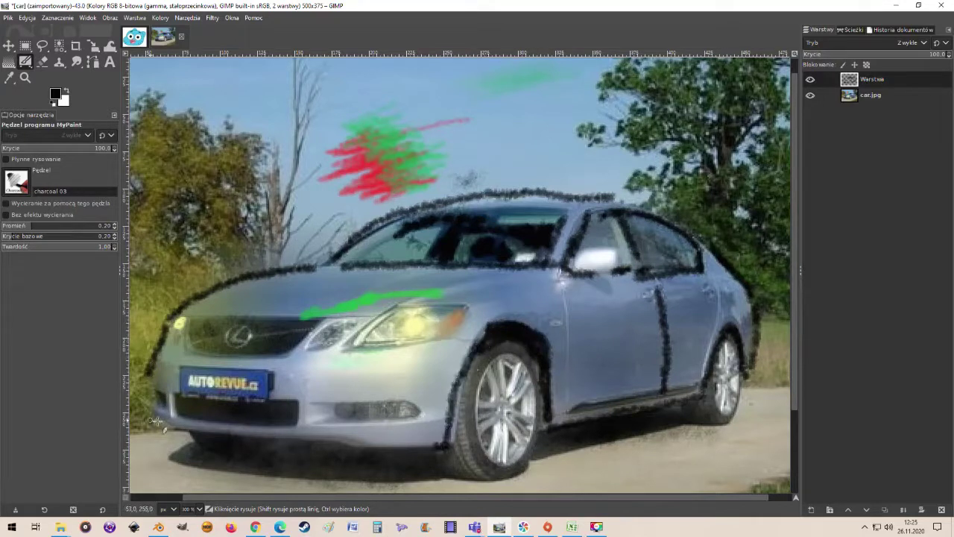
mouse_move(157, 421)
mouse_down()
mouse_move(268, 445)
mouse_move(441, 449)
mouse_up()
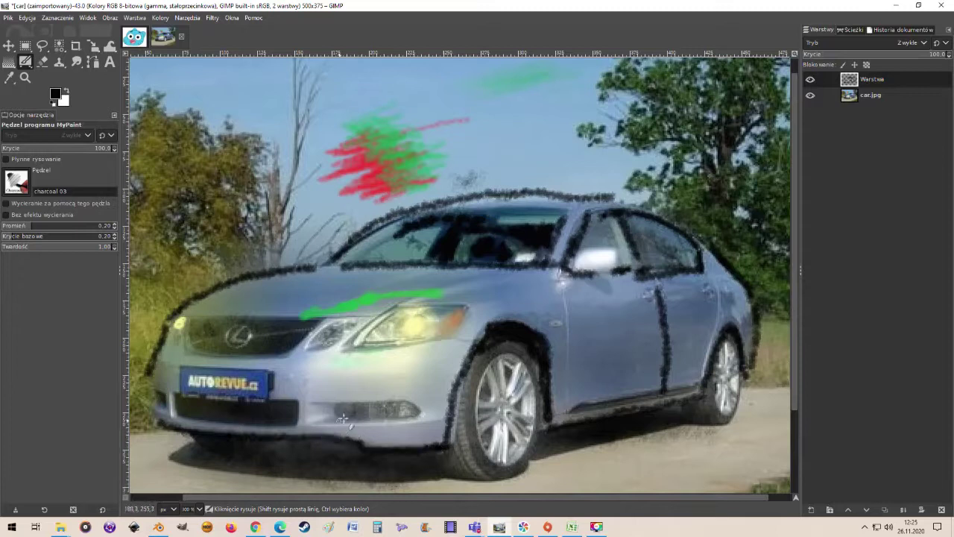
mouse_move(343, 418)
mouse_down()
mouse_move(418, 411)
mouse_move(308, 401)
mouse_move(343, 418)
mouse_move(373, 416)
mouse_move(376, 405)
mouse_move(401, 412)
mouse_up()
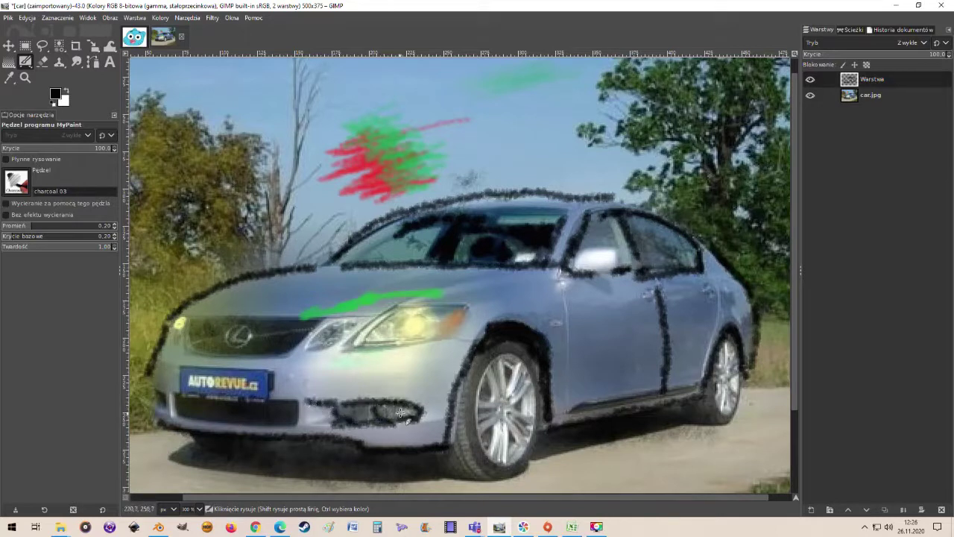
- Outline the large headlight, the smaller inner lamp and the grille's upper edge
mouse_move(391, 305)
mouse_down()
mouse_move(353, 347)
mouse_move(444, 335)
mouse_move(462, 309)
mouse_move(454, 328)
mouse_move(459, 311)
mouse_move(392, 308)
mouse_move(445, 320)
mouse_move(417, 347)
mouse_up()
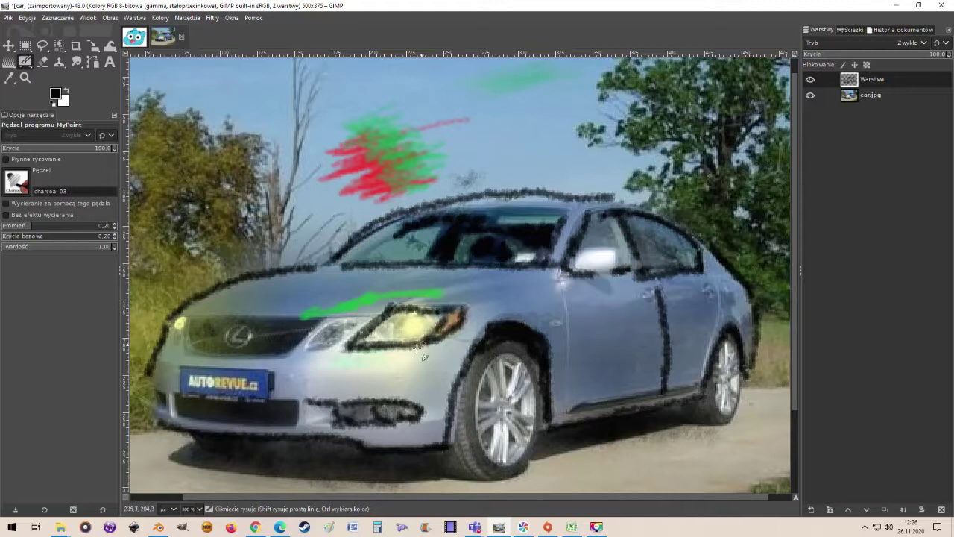
mouse_move(326, 321)
mouse_down()
mouse_move(313, 354)
mouse_move(344, 347)
mouse_move(338, 329)
mouse_move(268, 313)
mouse_up()
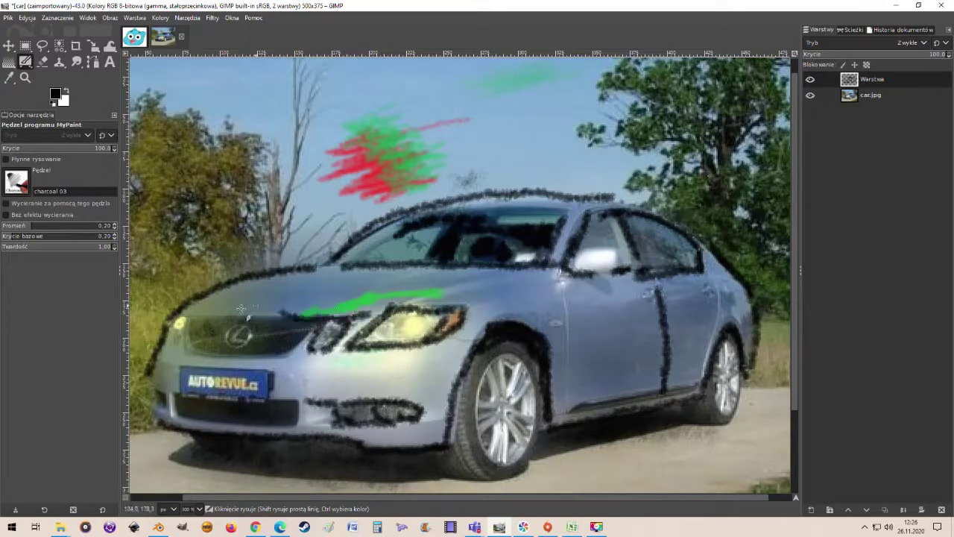
drag(193, 316, 301, 319)
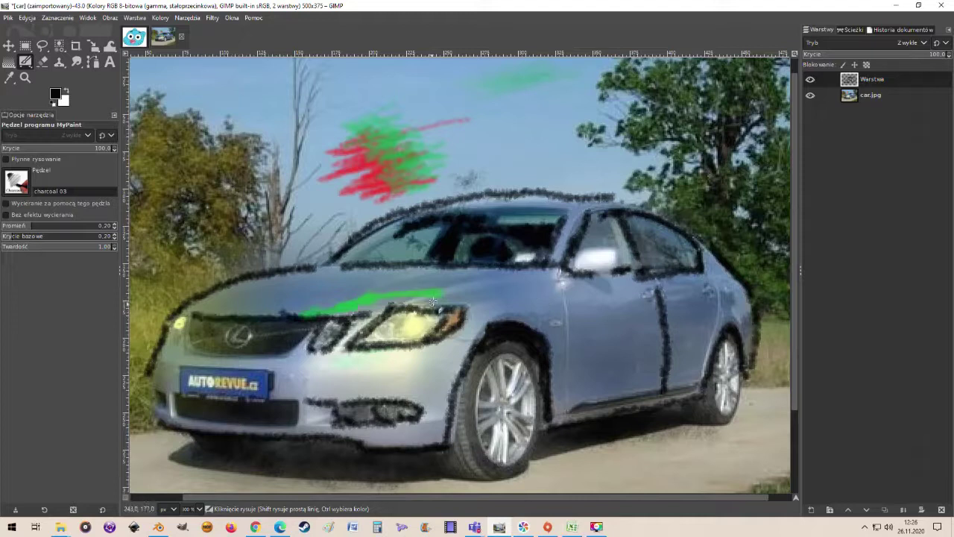
- Trace the bonnet crease, front and rear door seams and door handle, and outline the front and rear wheels
mouse_move(443, 299)
mouse_down()
mouse_move(541, 280)
mouse_move(562, 293)
mouse_move(567, 406)
mouse_up()
mouse_move(713, 296)
mouse_down()
mouse_move(704, 380)
mouse_move(696, 365)
mouse_up()
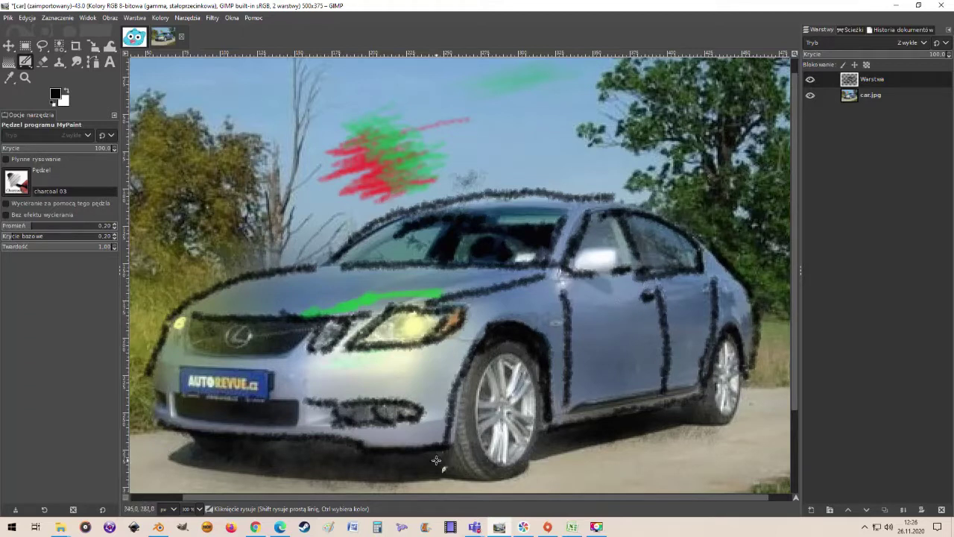
mouse_move(436, 459)
mouse_down()
mouse_move(516, 477)
mouse_move(547, 456)
mouse_up()
mouse_move(509, 358)
mouse_down()
mouse_move(474, 412)
mouse_move(476, 436)
mouse_move(496, 459)
mouse_move(516, 458)
mouse_move(538, 400)
mouse_move(536, 369)
mouse_move(514, 356)
mouse_up()
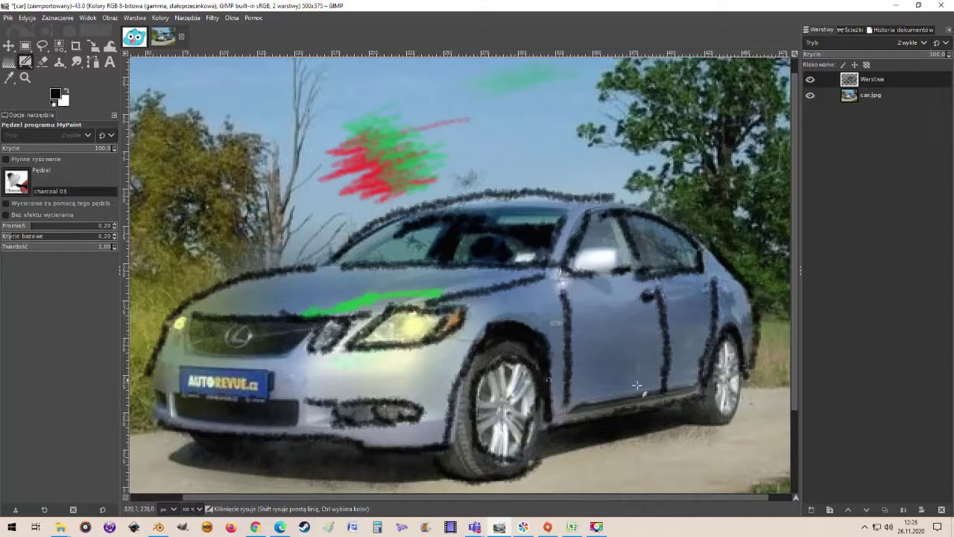
mouse_move(723, 349)
mouse_down()
mouse_move(716, 392)
mouse_move(728, 413)
mouse_move(741, 384)
mouse_move(739, 371)
mouse_move(728, 409)
mouse_up()
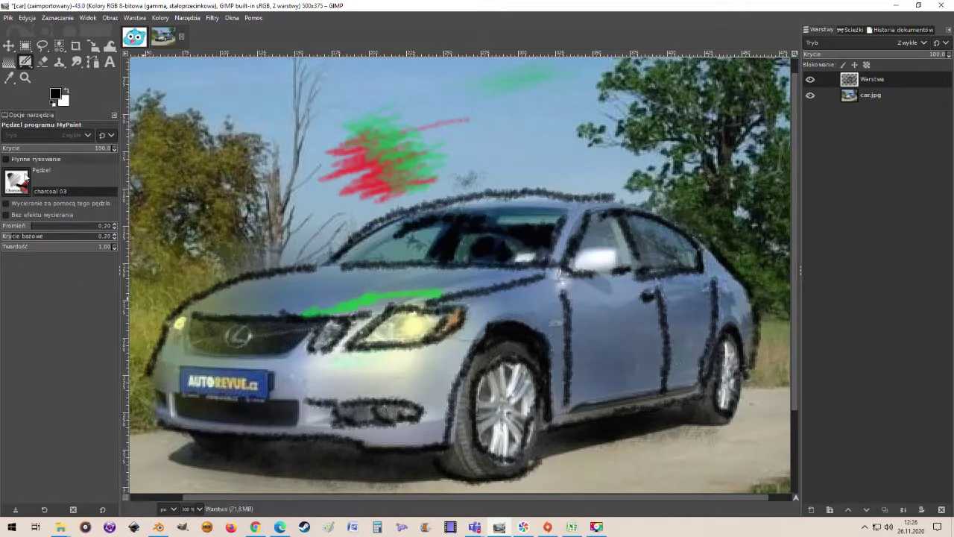
- Reselect the charcoal 03 brush and outline the grille's remaining edges and its round emblem
click(25, 186)
click(33, 312)
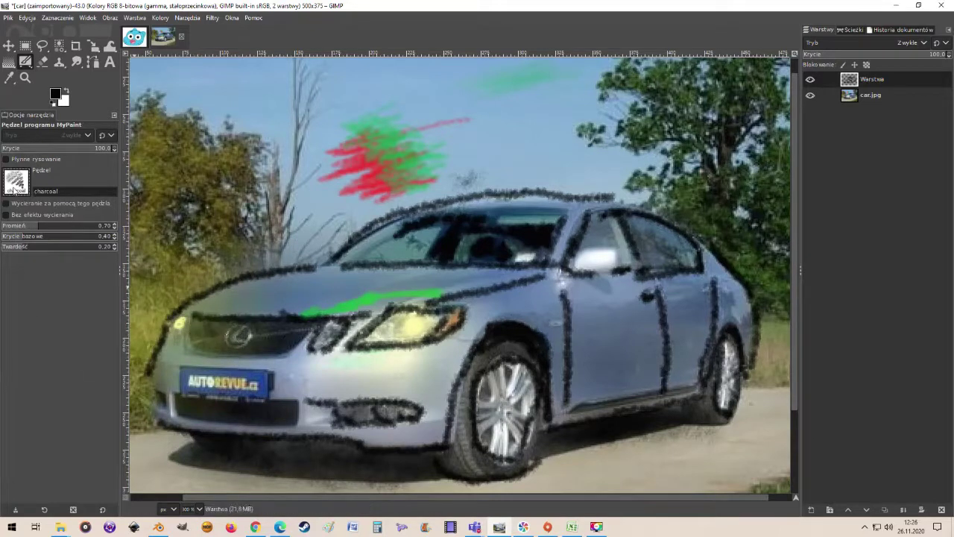
click(15, 182)
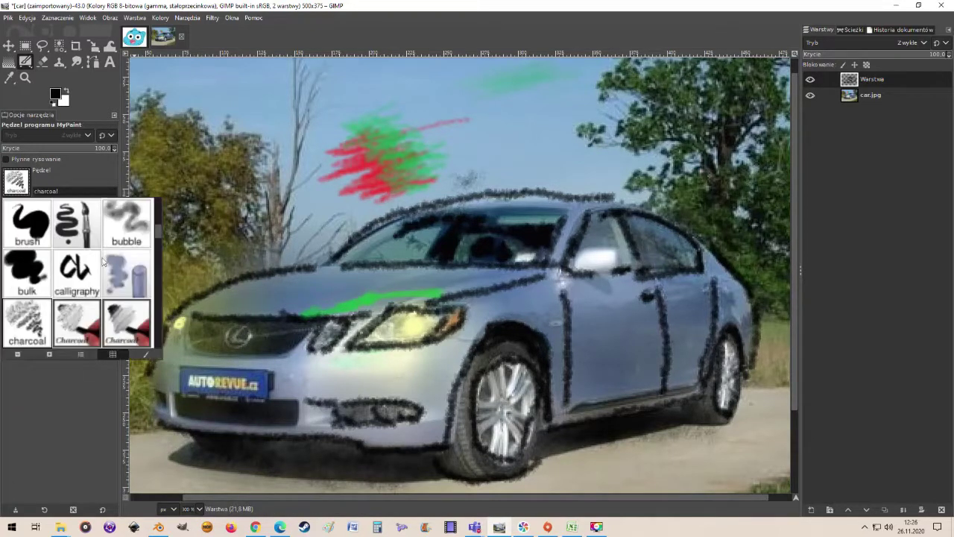
click(123, 322)
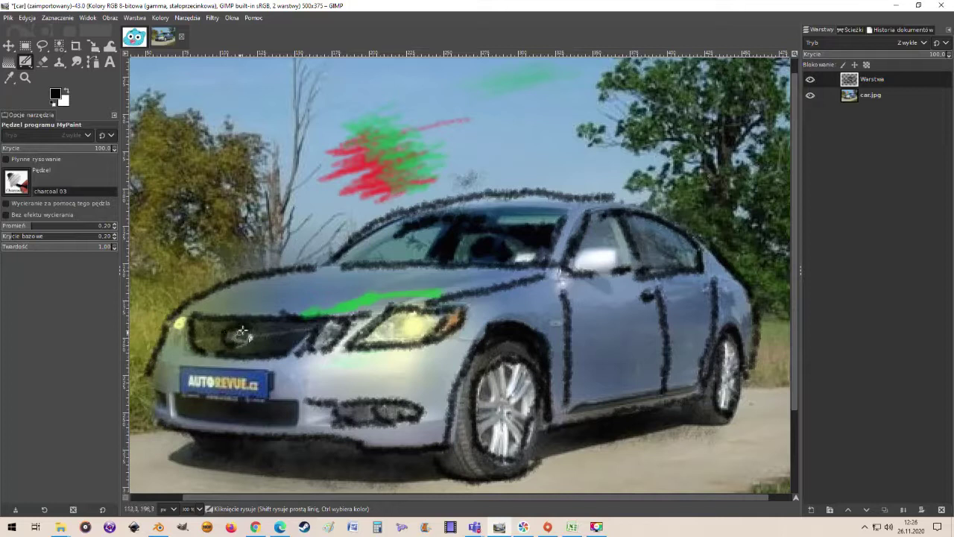
- Select the charcoal 04 brush, detach the tool options into a floating window, and shade the grille and the area above the front wheel arch
click(18, 180)
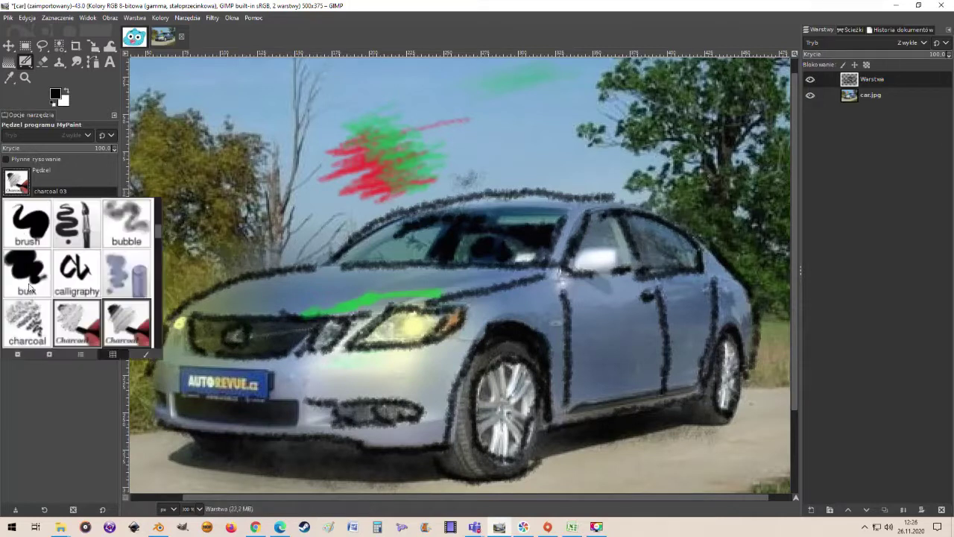
scroll(43, 319, down, 1)
click(41, 324)
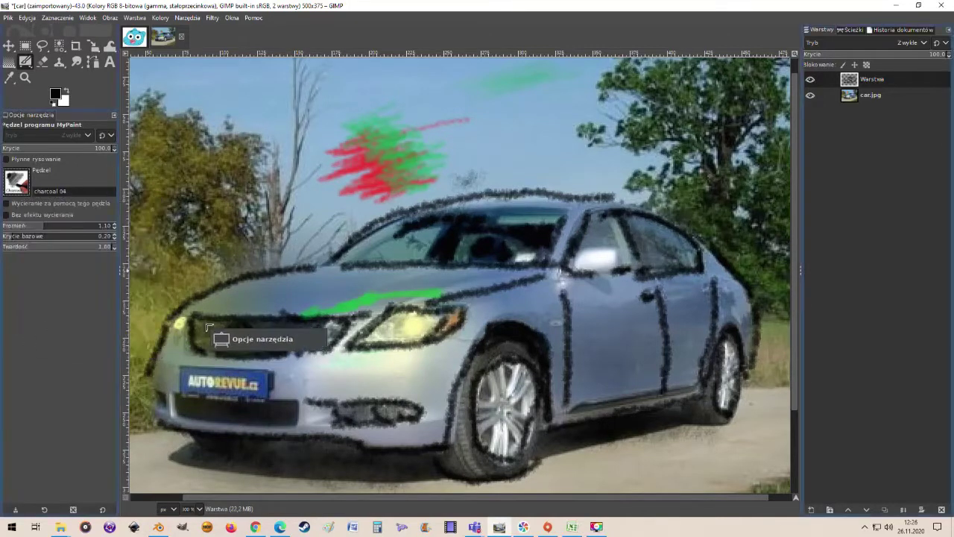
drag(209, 326, 26, 202)
click(20, 212)
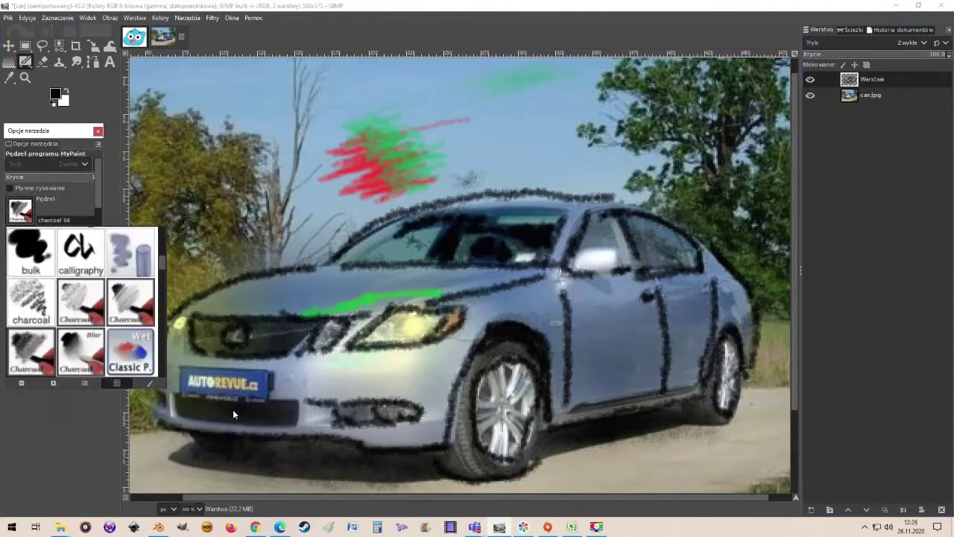
click(211, 336)
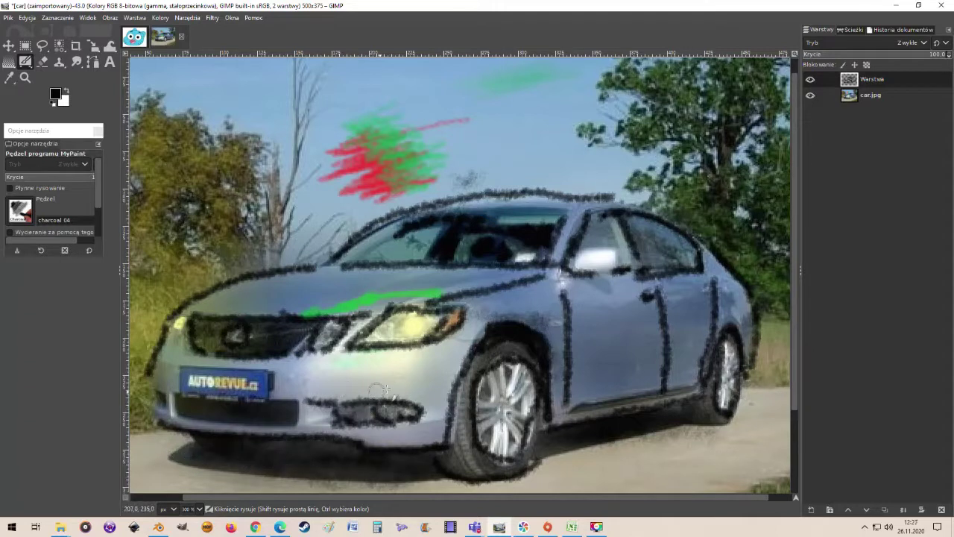
- Shade the front bumper, the side doors, the rear wing and the bonnet with soft charcoal 04 strokes
mouse_move(380, 387)
mouse_down()
mouse_move(343, 401)
mouse_move(309, 389)
mouse_up()
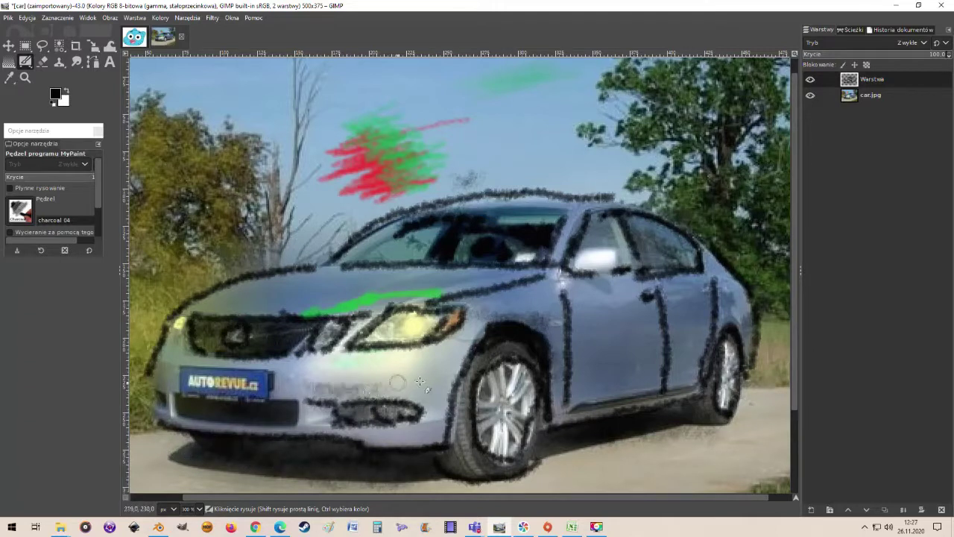
mouse_move(419, 381)
mouse_down()
mouse_move(436, 395)
mouse_move(447, 387)
mouse_move(455, 358)
mouse_up()
mouse_move(632, 316)
mouse_down()
mouse_move(596, 343)
mouse_move(613, 383)
mouse_move(604, 395)
mouse_up()
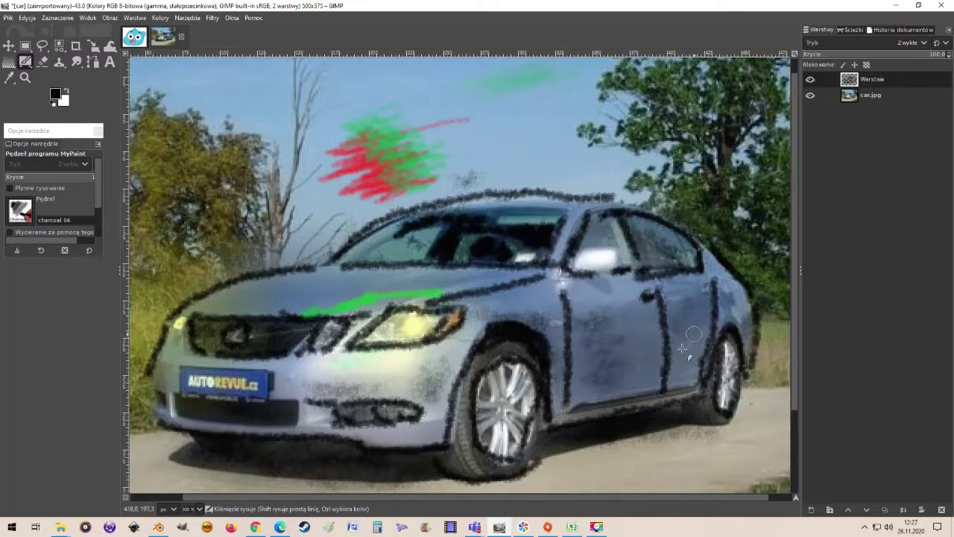
mouse_move(682, 348)
mouse_down()
mouse_move(714, 308)
mouse_move(744, 328)
mouse_up()
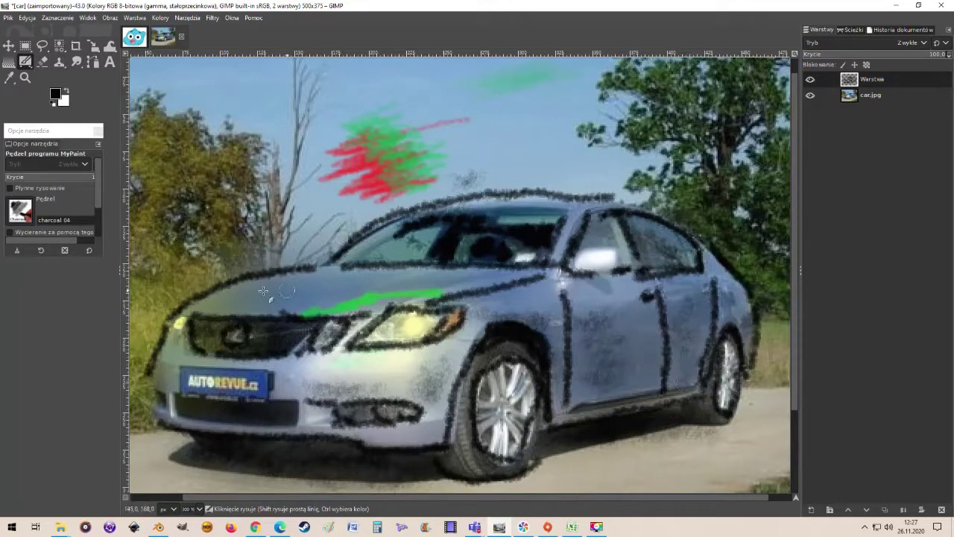
mouse_move(263, 290)
mouse_down()
mouse_move(337, 280)
mouse_move(254, 299)
mouse_move(323, 278)
mouse_move(418, 279)
mouse_move(401, 277)
mouse_move(449, 291)
mouse_move(313, 307)
mouse_up()
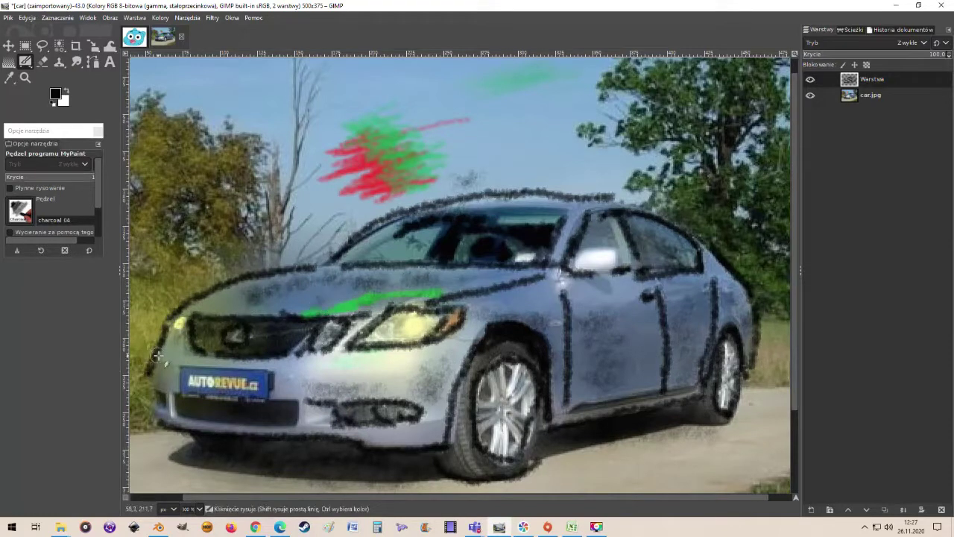
drag(157, 356, 173, 380)
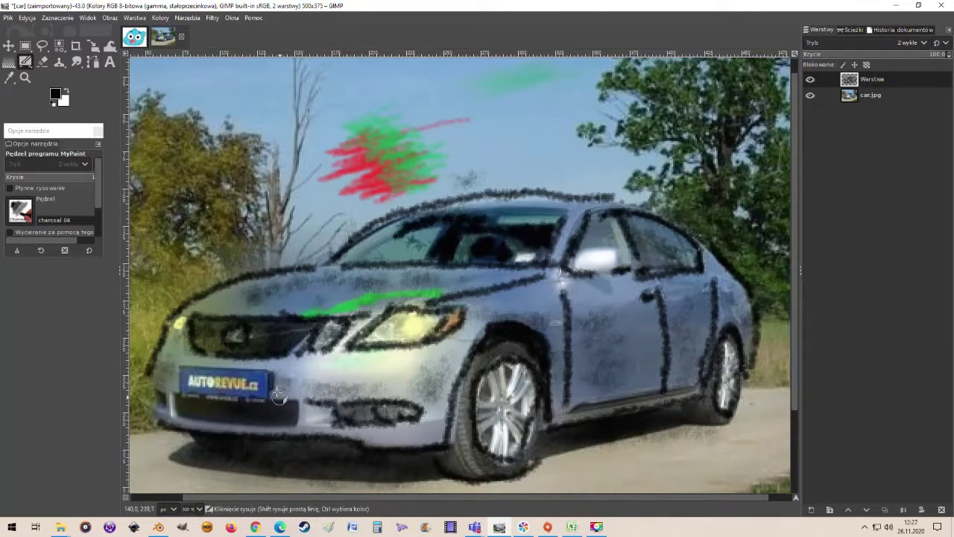
drag(278, 395, 267, 384)
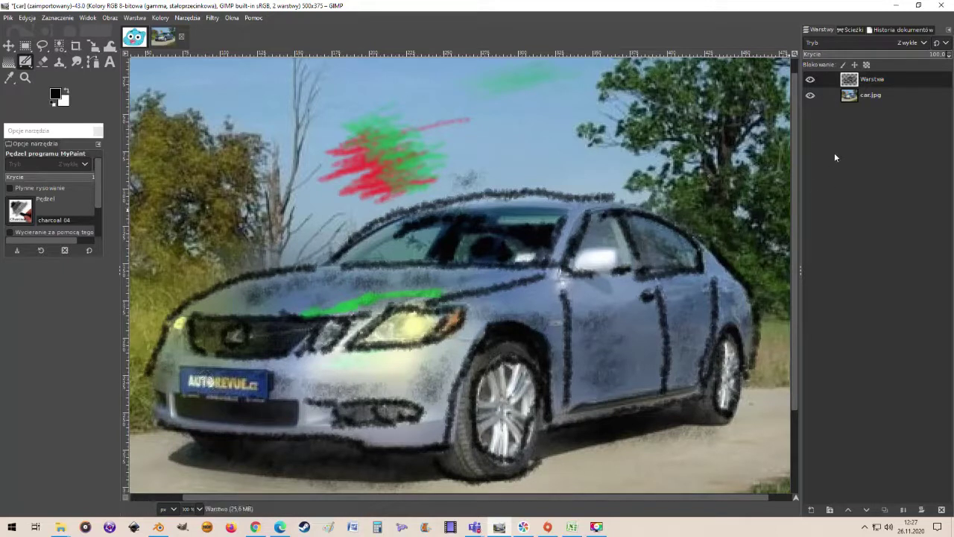
- Add a 500 × 375 px layer filled with the background colour and raise the charcoal drawing layer above it
click(812, 510)
click(790, 474)
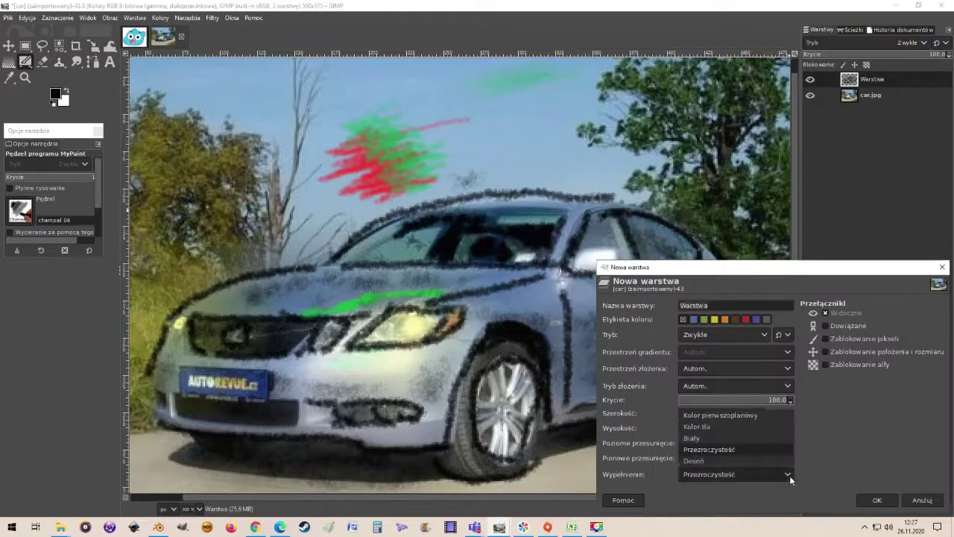
click(733, 427)
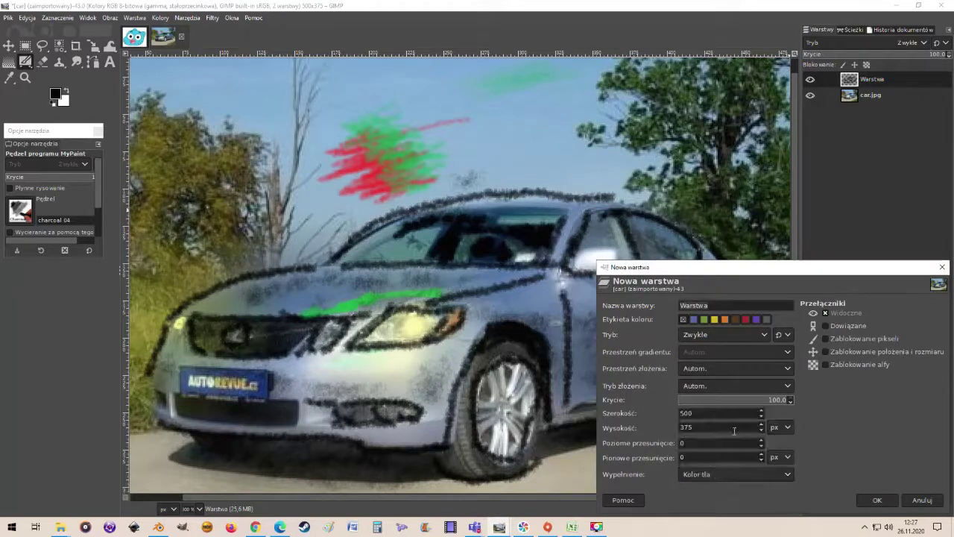
click(877, 500)
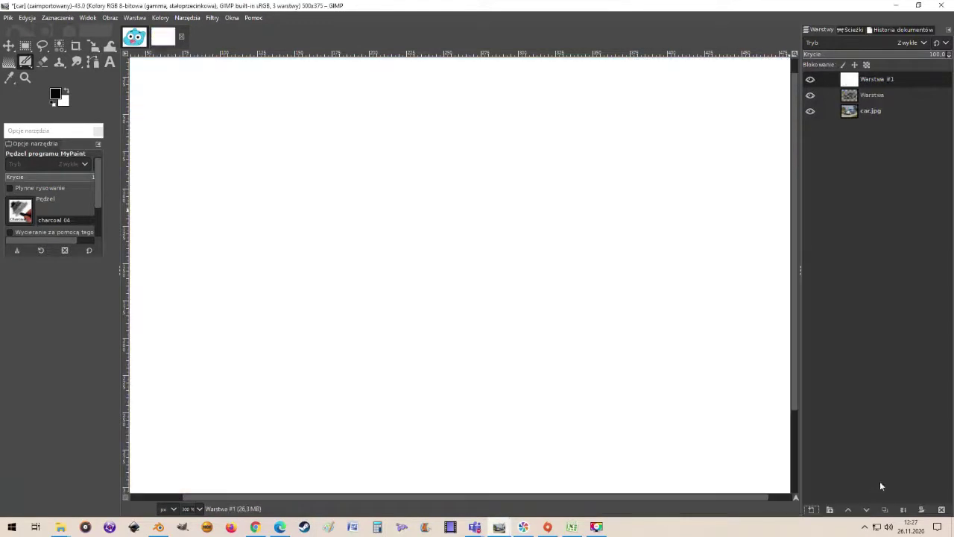
click(869, 96)
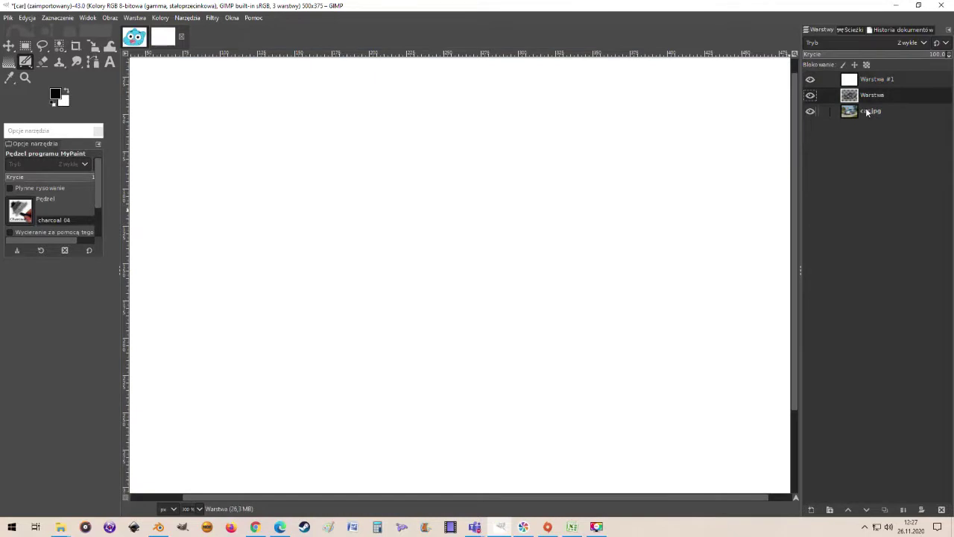
click(849, 510)
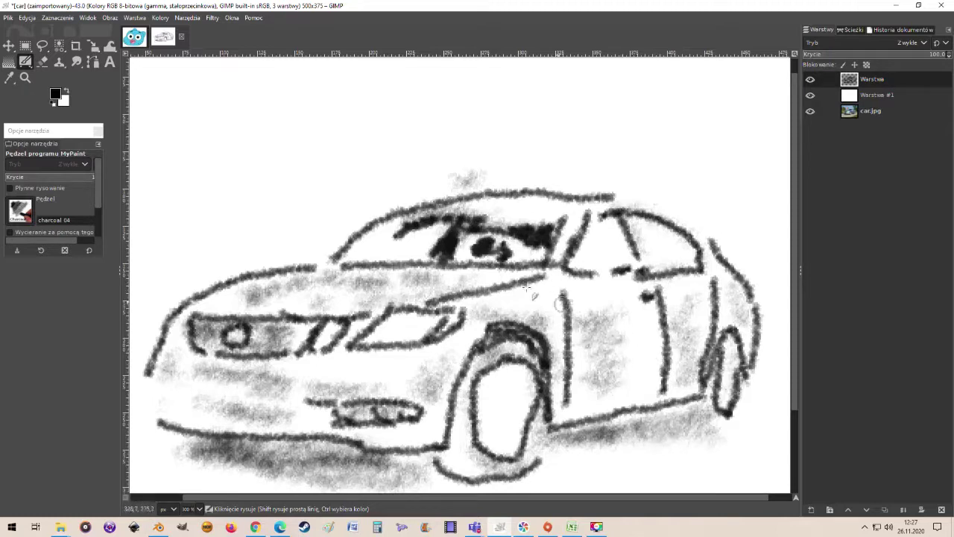
- Toggle the white layer's visibility to compare the charcoal sketch with the photo, leaving the white layer hidden
click(811, 94)
click(810, 94)
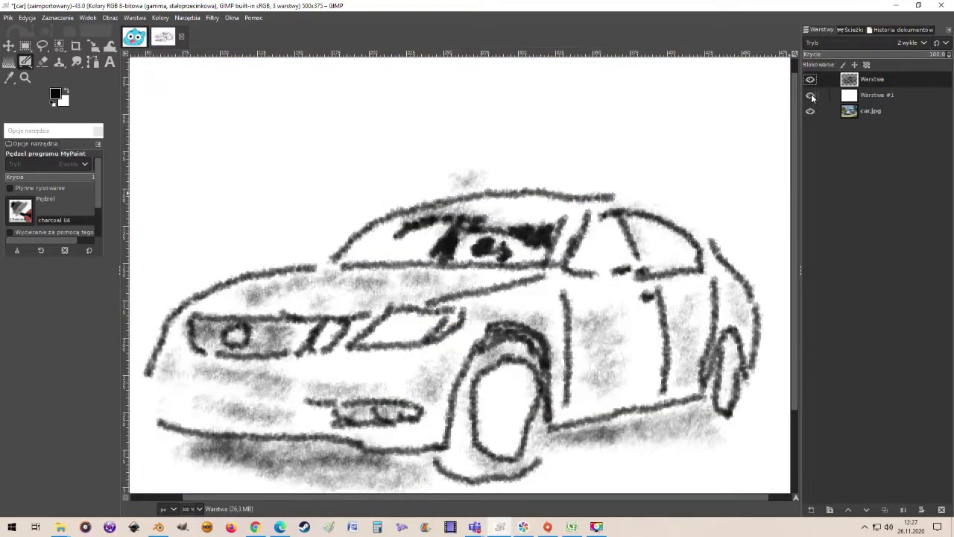
click(810, 94)
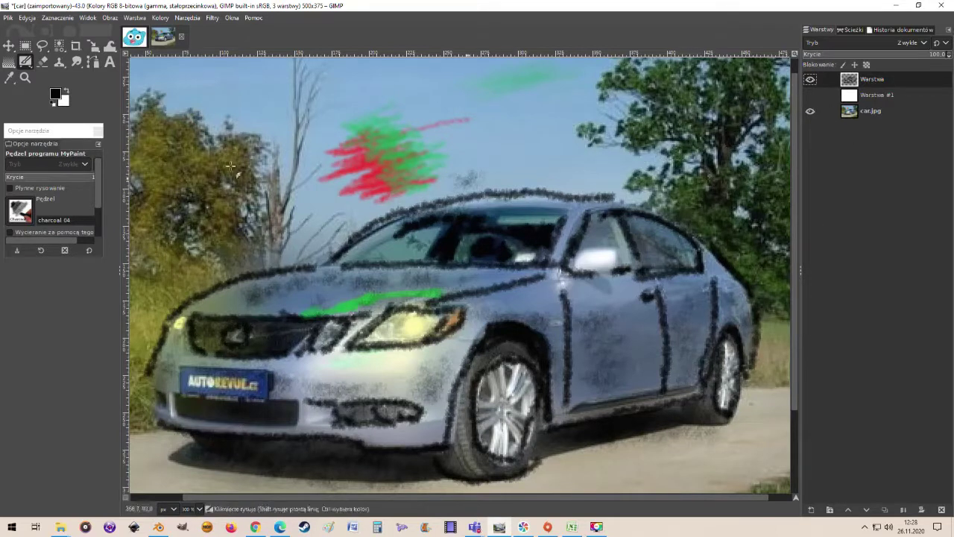
- Enlarge the floating tool options window to fit all MyPaint brush settings and select the coarse bulk 1 brush
drag(55, 137, 66, 150)
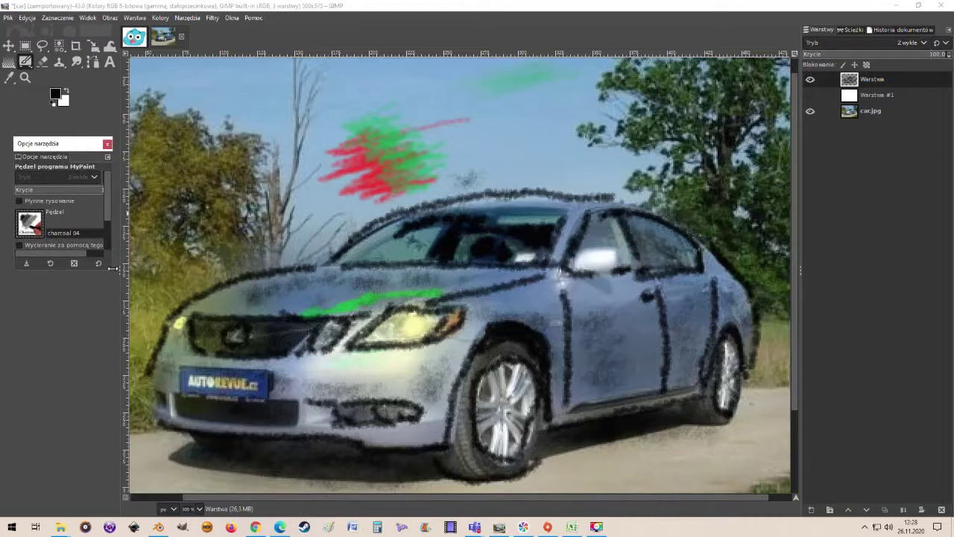
drag(114, 269, 164, 269)
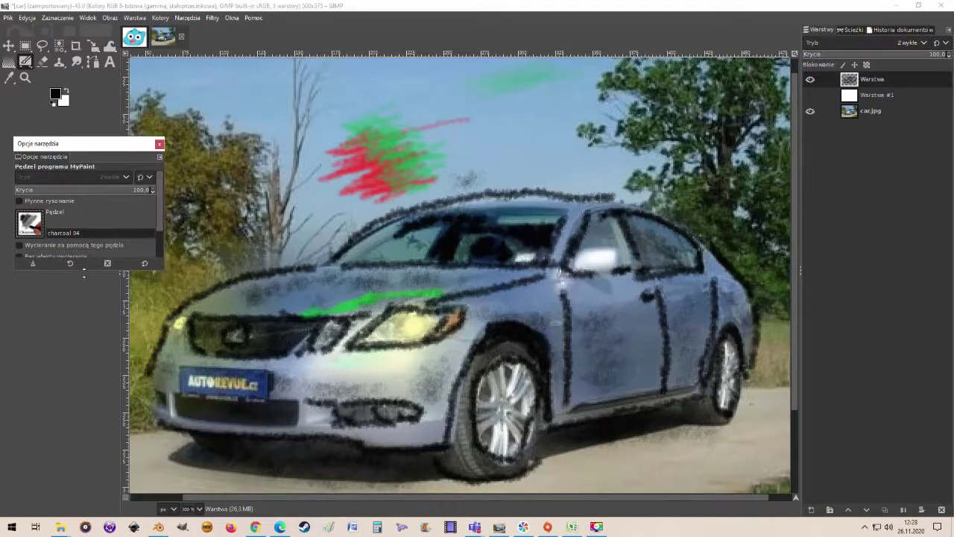
drag(85, 272, 85, 406)
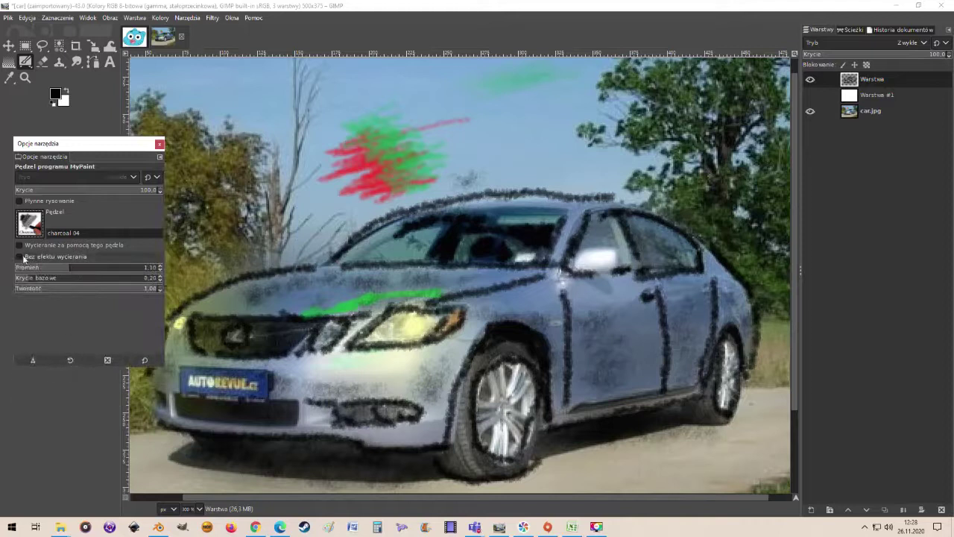
click(31, 232)
scroll(134, 290, down, 5)
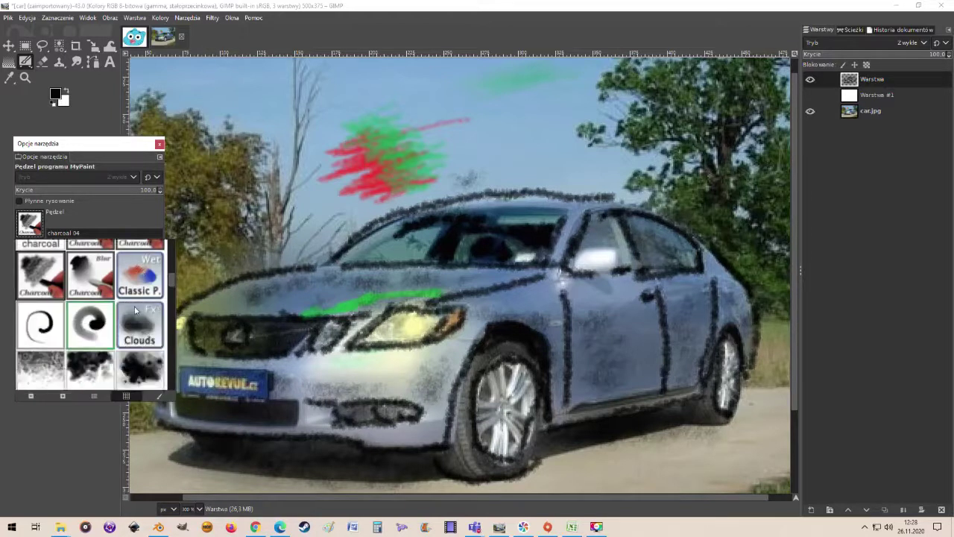
click(48, 293)
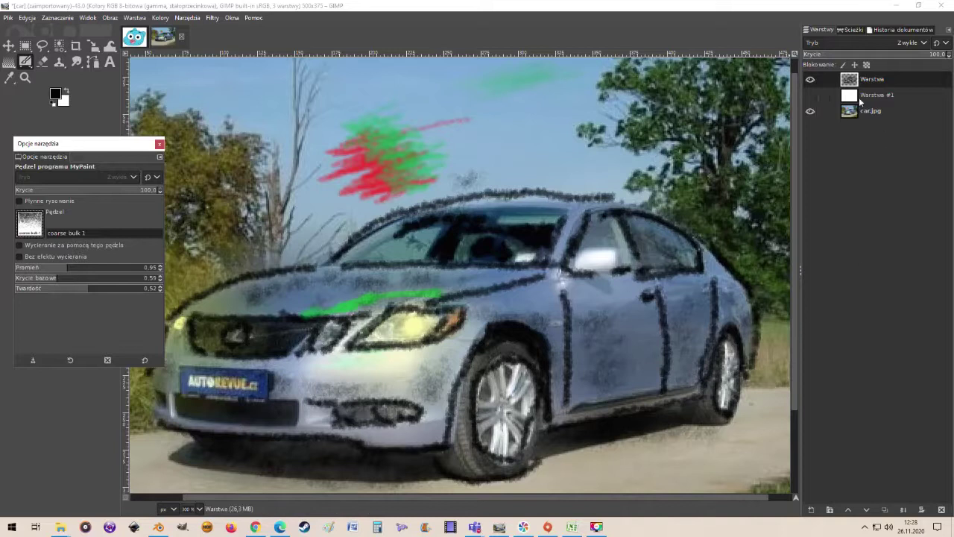
- Show the white layer Warstwa #1 instead of the charcoal drawing and scatter black coarse bulk 1 specks across its upper half
click(810, 95)
click(810, 79)
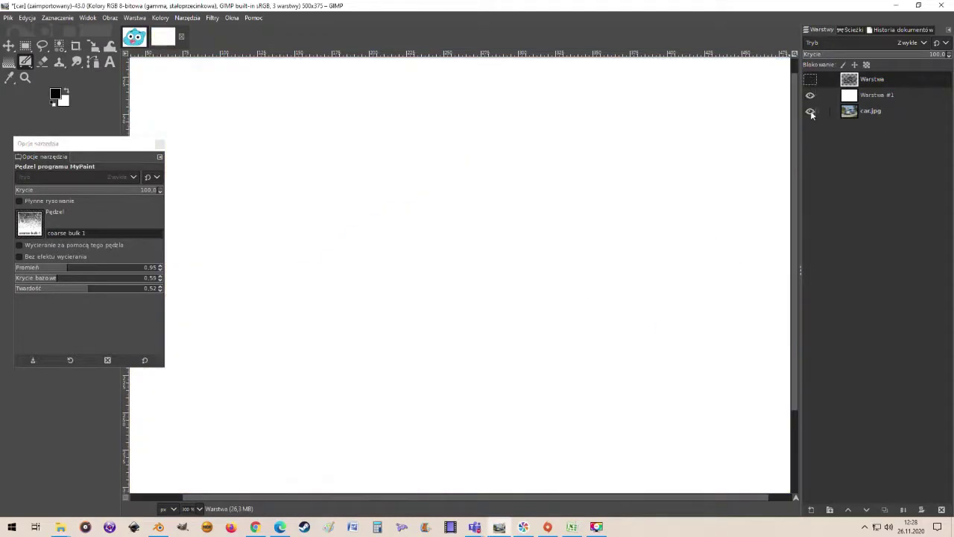
click(877, 94)
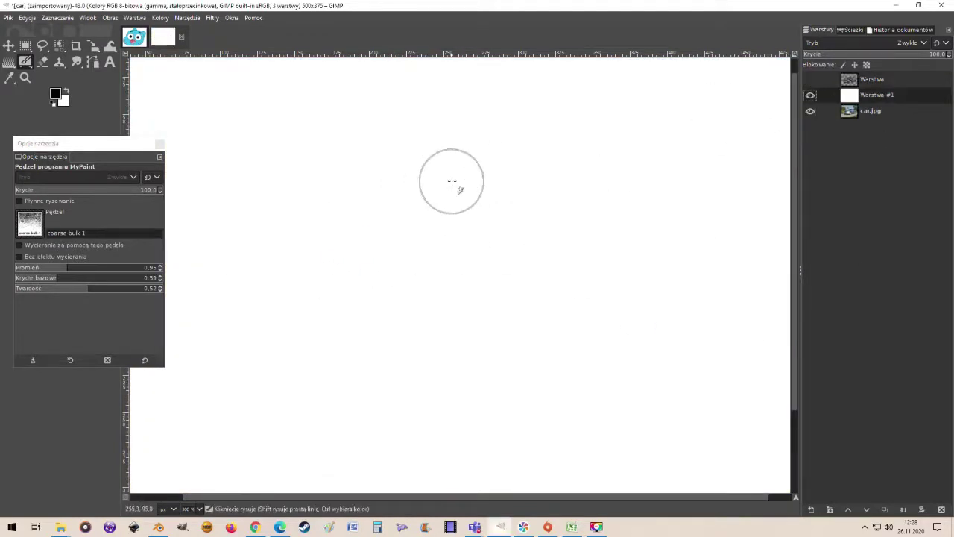
mouse_move(452, 181)
mouse_down()
mouse_move(371, 191)
mouse_move(321, 217)
mouse_move(407, 189)
mouse_move(510, 181)
mouse_move(566, 193)
mouse_move(419, 169)
mouse_move(305, 207)
mouse_move(348, 185)
mouse_move(458, 186)
mouse_move(565, 218)
mouse_move(484, 190)
mouse_move(385, 207)
mouse_move(519, 199)
mouse_move(546, 209)
mouse_move(421, 193)
mouse_up()
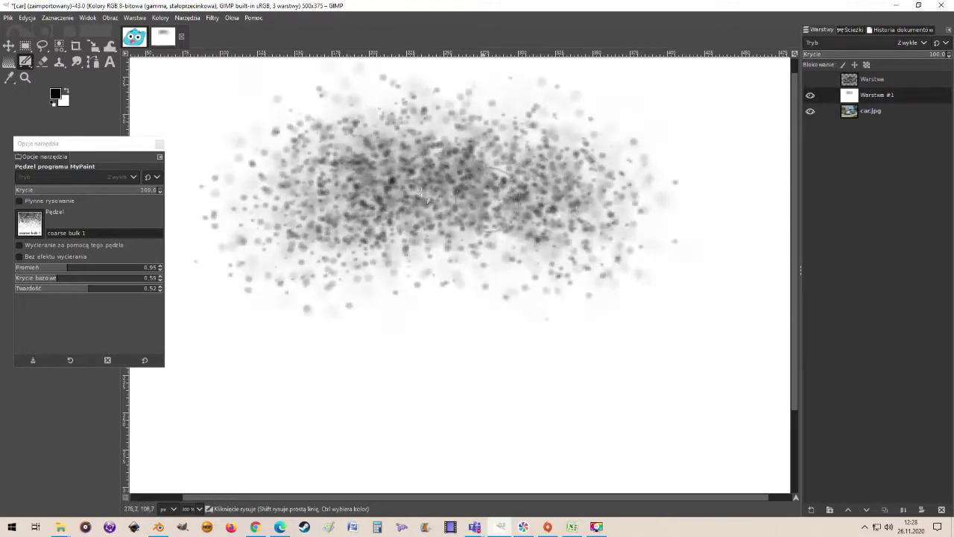
- Select the Dirty Noise brush and smear the middle of the speckled area on Warstwa #1
click(28, 224)
scroll(104, 326, down, 5)
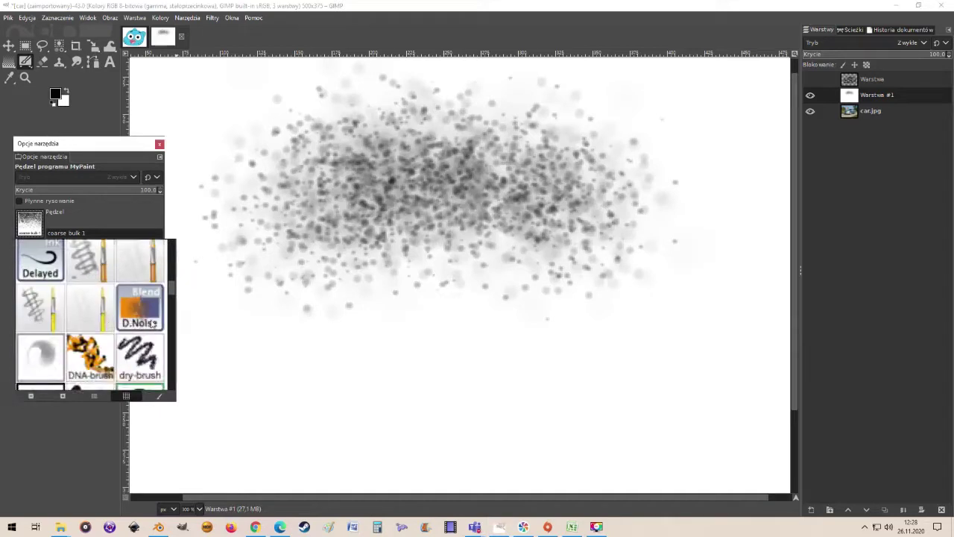
click(152, 322)
mouse_move(477, 187)
mouse_down()
mouse_move(375, 248)
mouse_move(370, 204)
mouse_move(438, 166)
mouse_move(471, 164)
mouse_move(343, 183)
mouse_move(551, 231)
mouse_move(447, 186)
mouse_move(498, 189)
mouse_move(455, 149)
mouse_move(561, 216)
mouse_up()
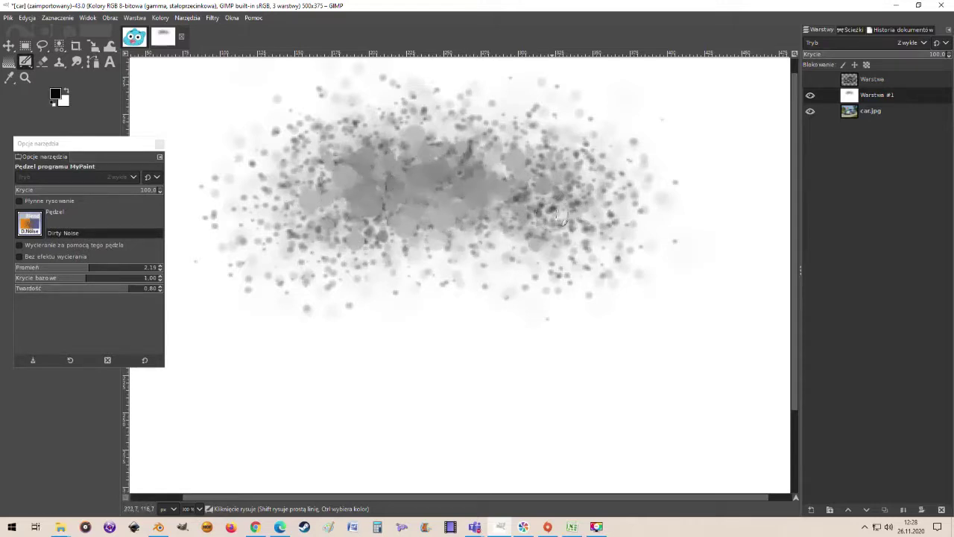
- Hide Warstwa #1 and smear the front wheel arch on the car.jpg layer with the Dirty Noise brush
click(868, 112)
click(810, 96)
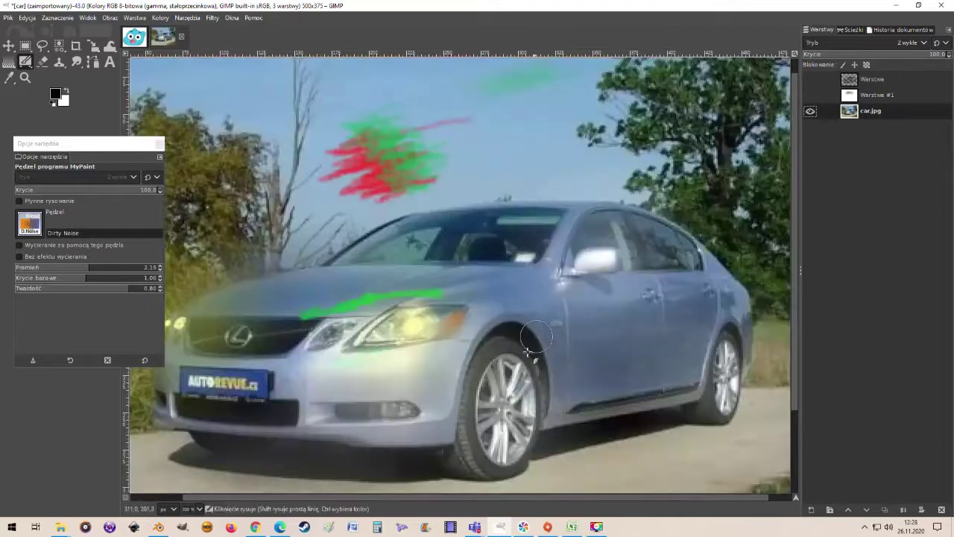
mouse_move(516, 346)
mouse_down()
mouse_move(460, 368)
mouse_move(527, 348)
mouse_move(543, 378)
mouse_move(473, 361)
mouse_move(531, 317)
mouse_up()
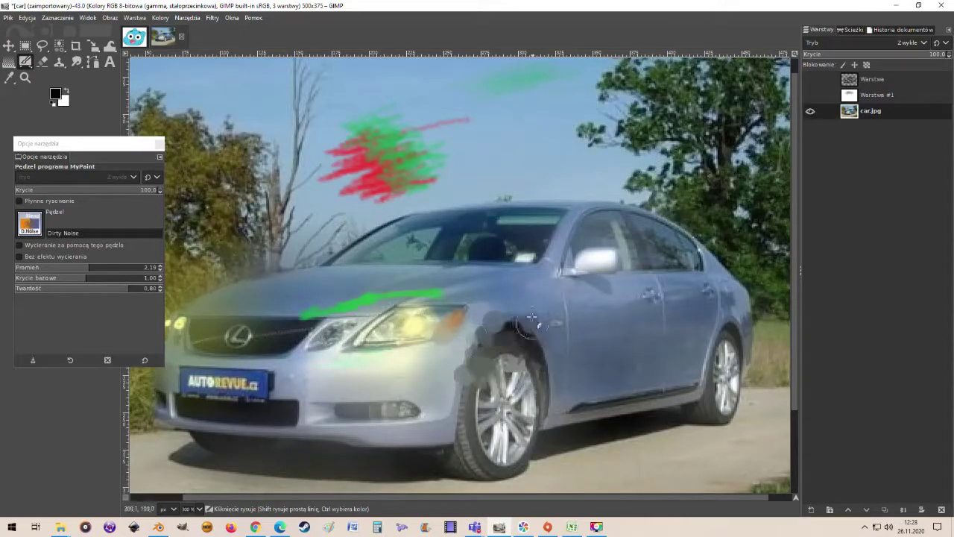
- Select the DNA brush and scribble black-and-white zigzag strokes across the sky, windscreen and front of the car
click(28, 223)
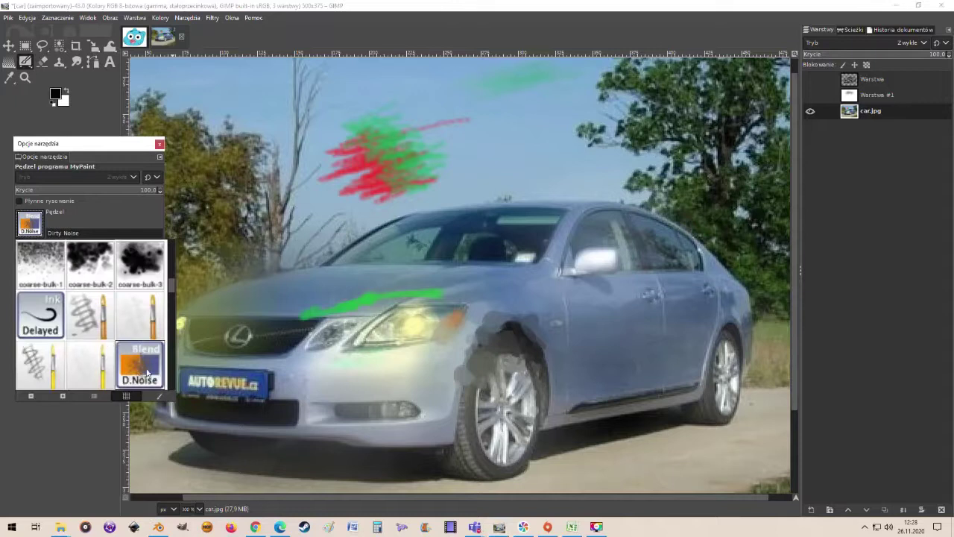
scroll(113, 357, down, 1)
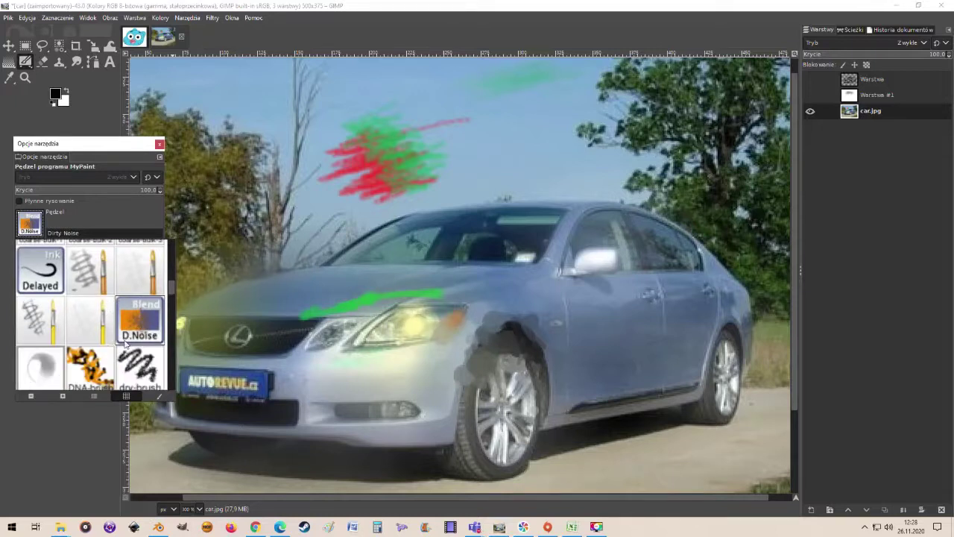
scroll(125, 344, down, 1)
click(88, 322)
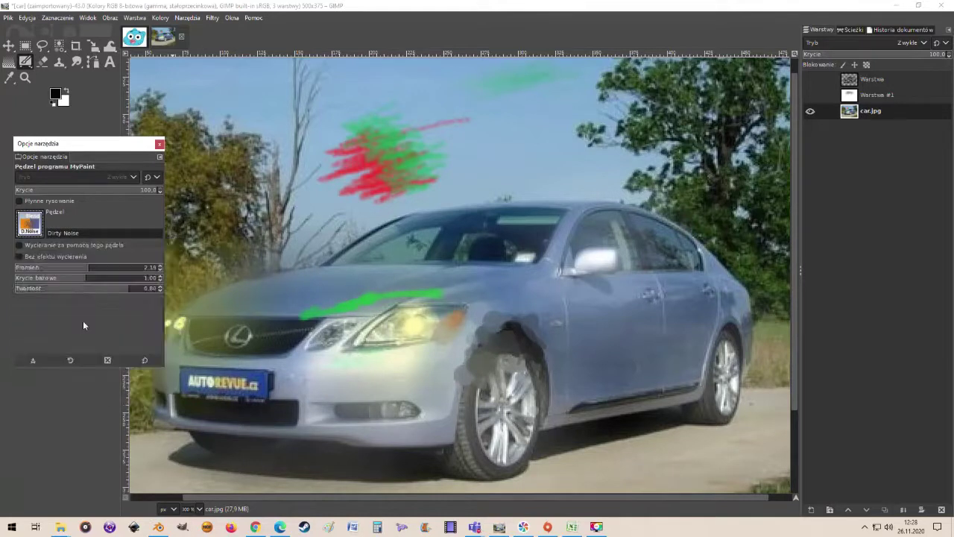
mouse_move(592, 111)
mouse_down()
mouse_move(566, 127)
mouse_move(511, 202)
mouse_move(460, 198)
mouse_move(349, 296)
mouse_move(463, 222)
mouse_move(601, 218)
mouse_move(674, 197)
mouse_move(607, 104)
mouse_move(503, 213)
mouse_move(448, 134)
mouse_move(406, 152)
mouse_move(357, 239)
mouse_move(447, 261)
mouse_move(379, 337)
mouse_move(313, 369)
mouse_move(421, 268)
mouse_move(469, 268)
mouse_up()
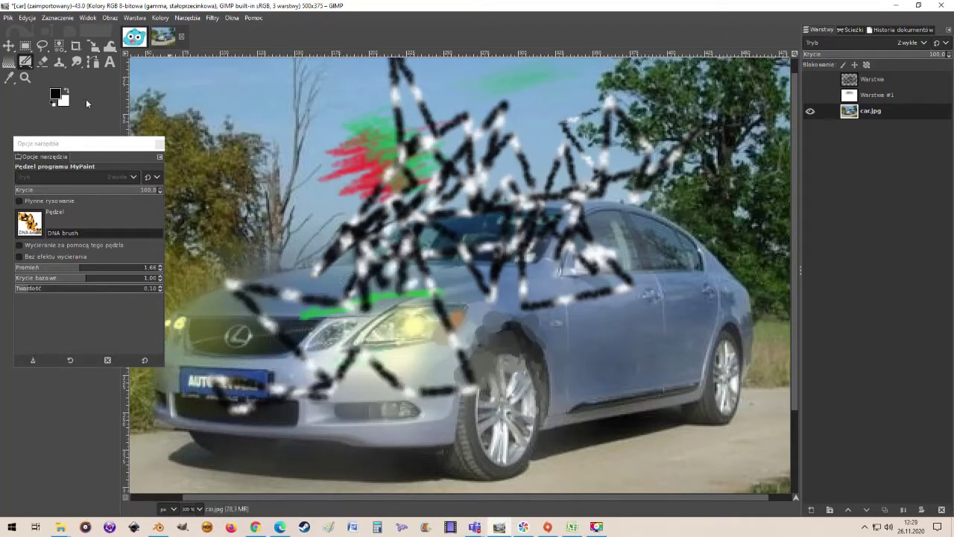
- Set the foreground colour to red and scribble over the windscreen and roof with the DNA brush
click(54, 96)
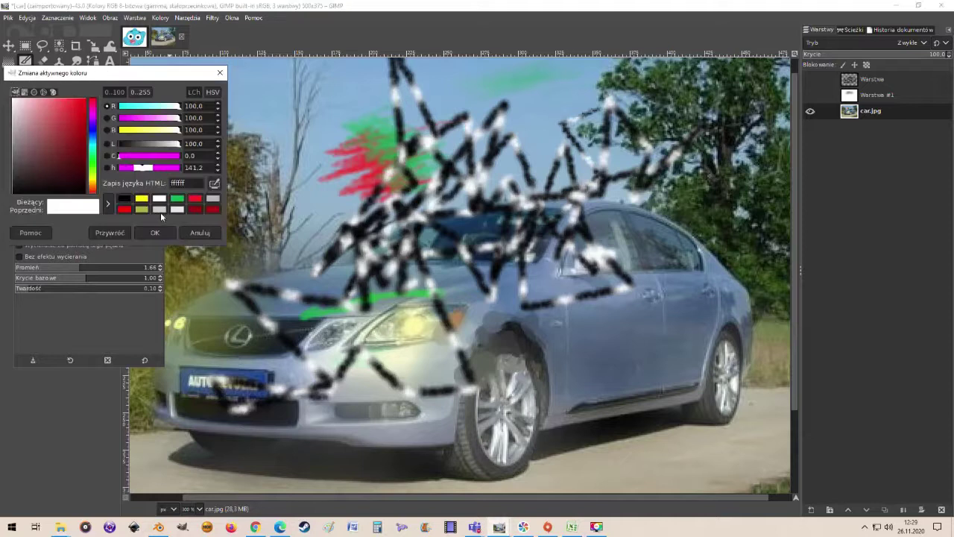
click(195, 200)
click(155, 232)
mouse_move(588, 112)
mouse_down()
mouse_move(530, 132)
mouse_move(471, 226)
mouse_move(395, 179)
mouse_move(440, 269)
mouse_move(485, 216)
mouse_move(541, 305)
mouse_move(519, 213)
mouse_up()
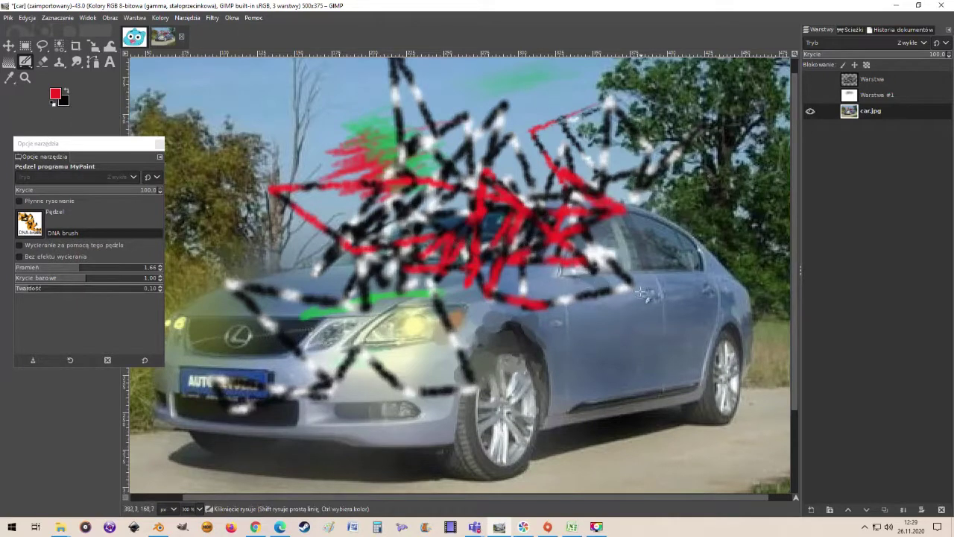
- Set the background colour to green and add more DNA brush strokes over the roof, windows and front door
click(66, 105)
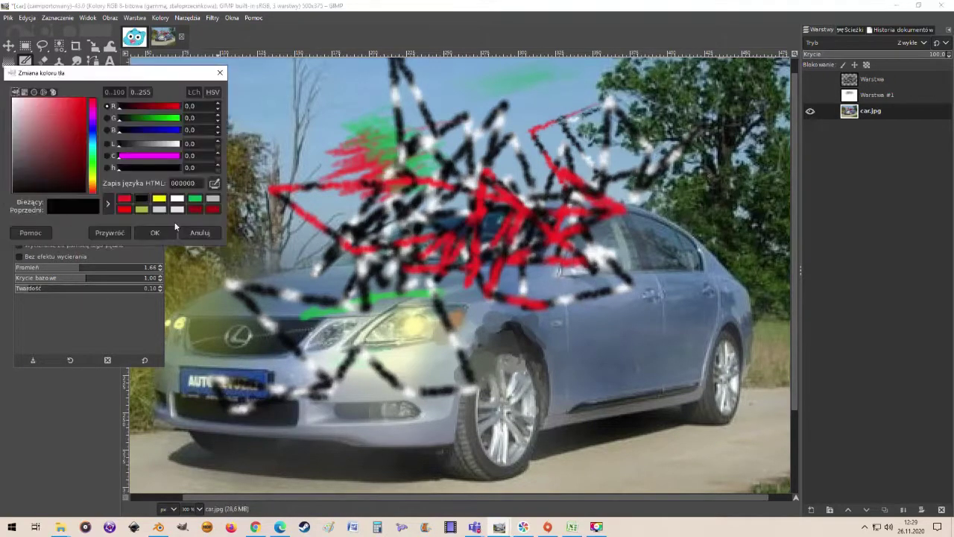
click(193, 199)
click(155, 233)
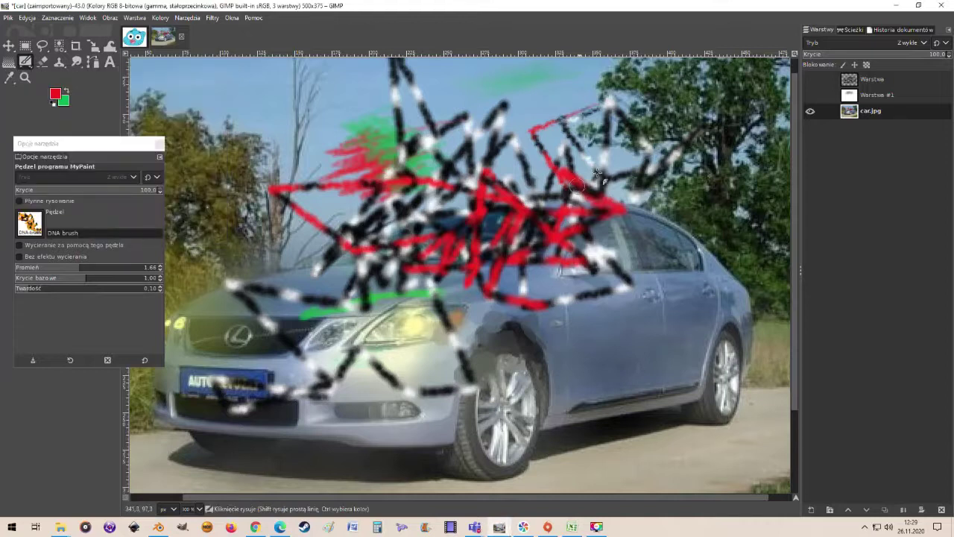
mouse_move(570, 93)
mouse_down()
mouse_move(501, 238)
mouse_move(609, 313)
mouse_move(488, 291)
mouse_move(536, 283)
mouse_up()
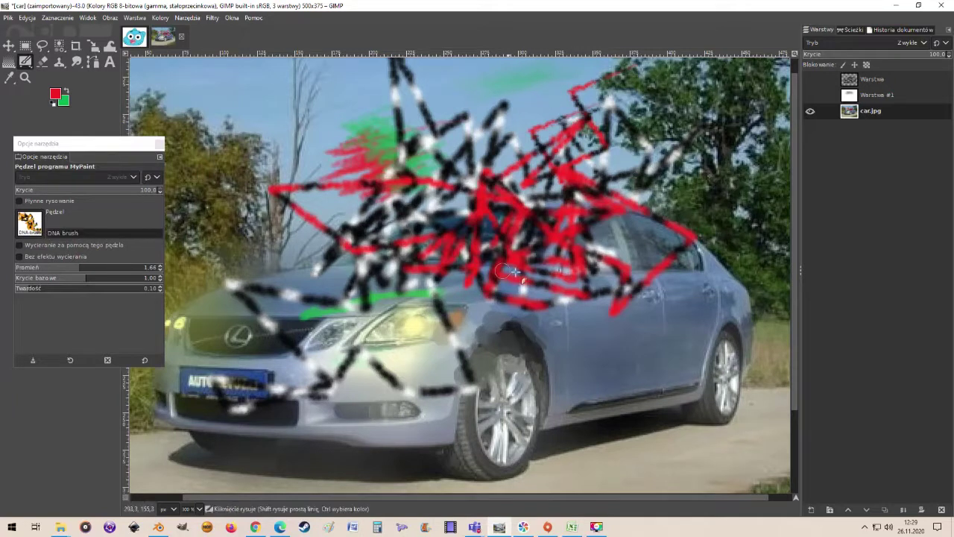
- Undo all the DNA brush strokes on the car photo
key(ctrl+z)
key(ctrl+z)
key(ctrl+z)
key(ctrl+z)
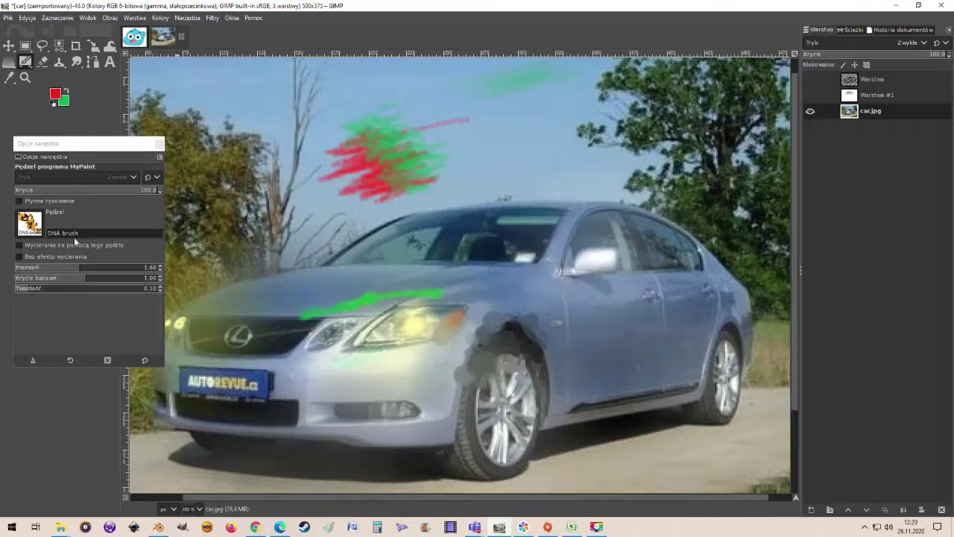
- Try the grainy blending brush on the windscreen and front pillar of the car, and undo the smudging
click(30, 222)
scroll(89, 313, down, 6)
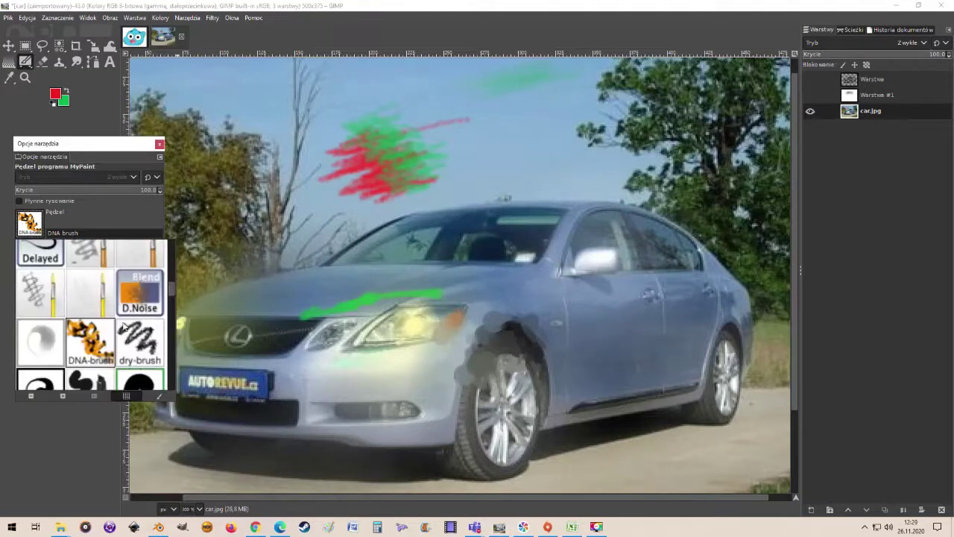
scroll(107, 317, down, 5)
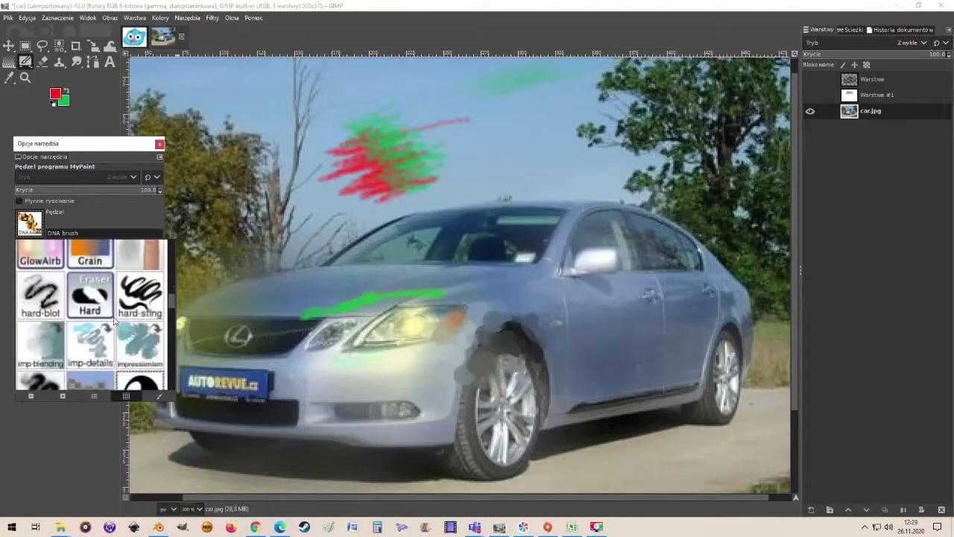
click(144, 276)
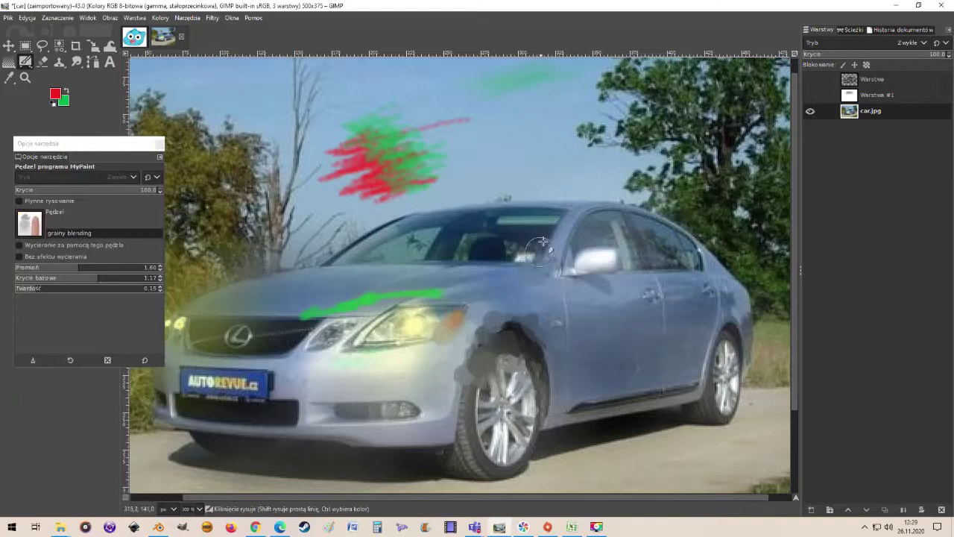
mouse_move(547, 221)
mouse_down()
mouse_move(496, 283)
mouse_move(514, 261)
mouse_move(459, 287)
mouse_move(532, 259)
mouse_move(570, 217)
mouse_up()
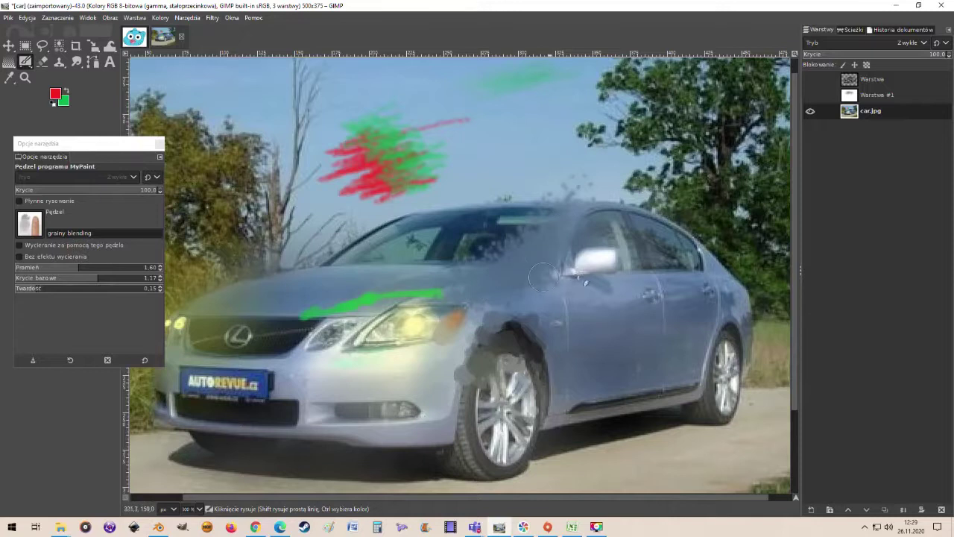
key(ctrl+z)
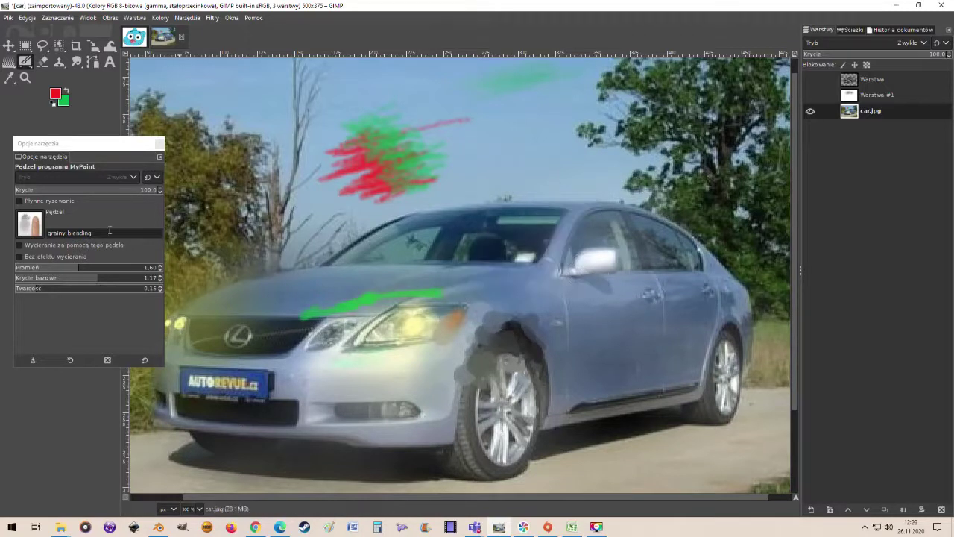
- Select the Hard Eraser brush, test it on the photo at the base of the windscreen, and undo the stroke
click(30, 224)
scroll(109, 302, down, 4)
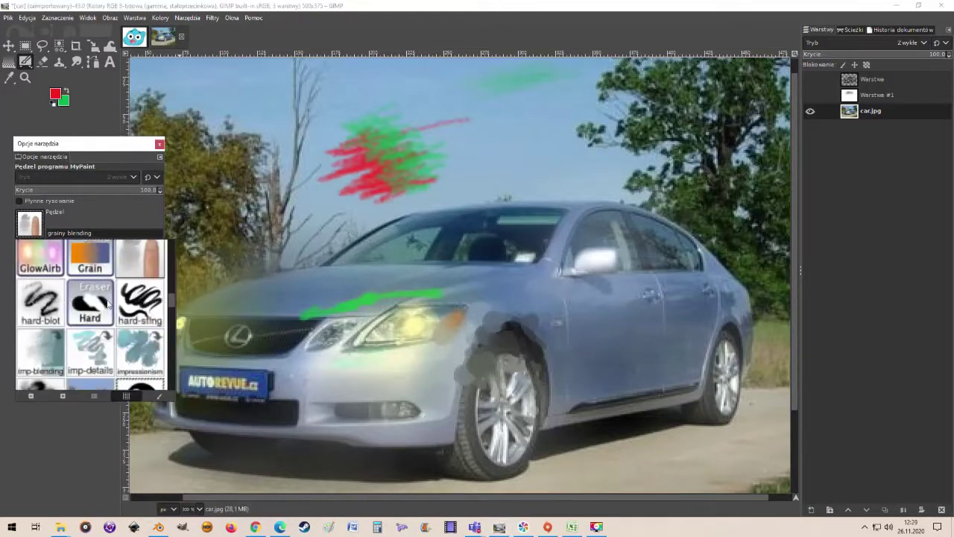
click(95, 308)
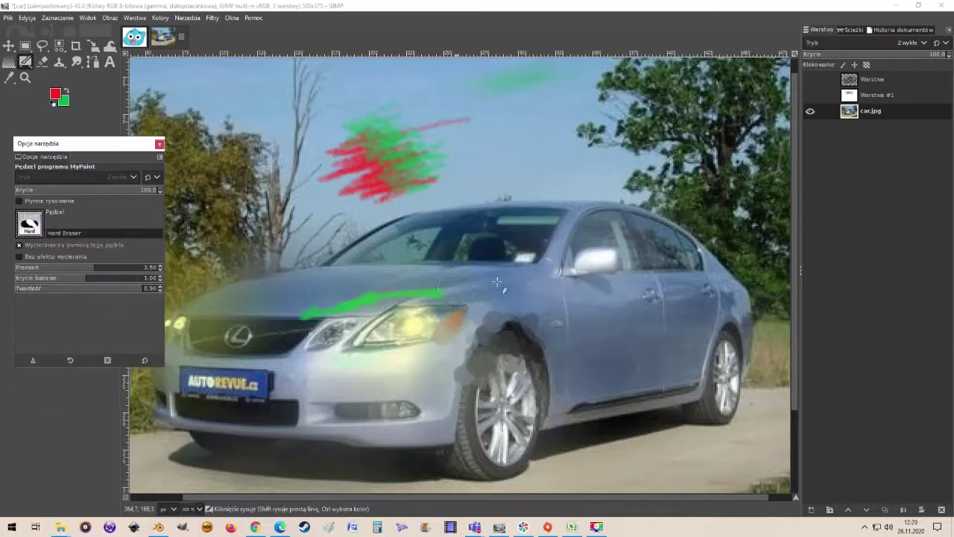
drag(540, 250, 538, 256)
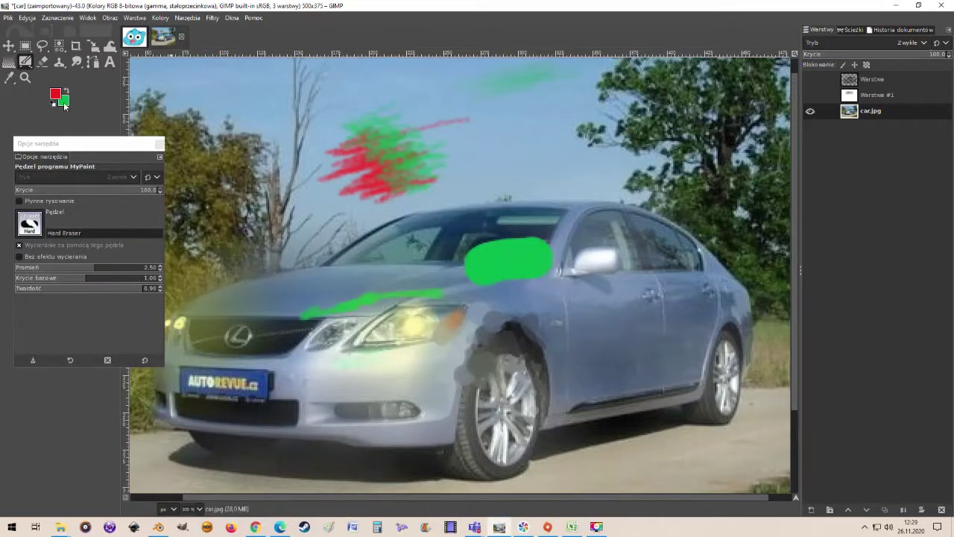
key(ctrl+z)
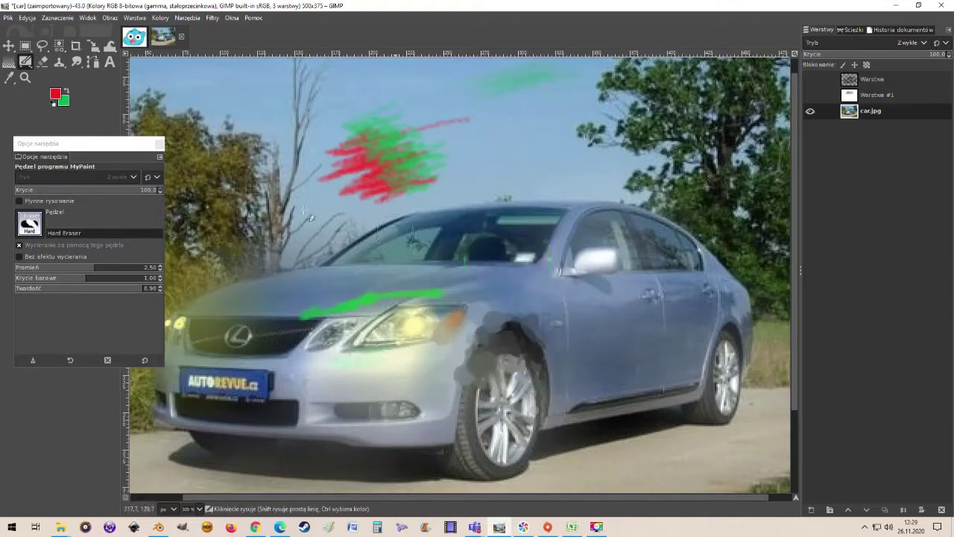
- Erase a large oval opening through the speckled layer Warstwa #1 and toggle the car photo's visibility to check the hole
click(810, 94)
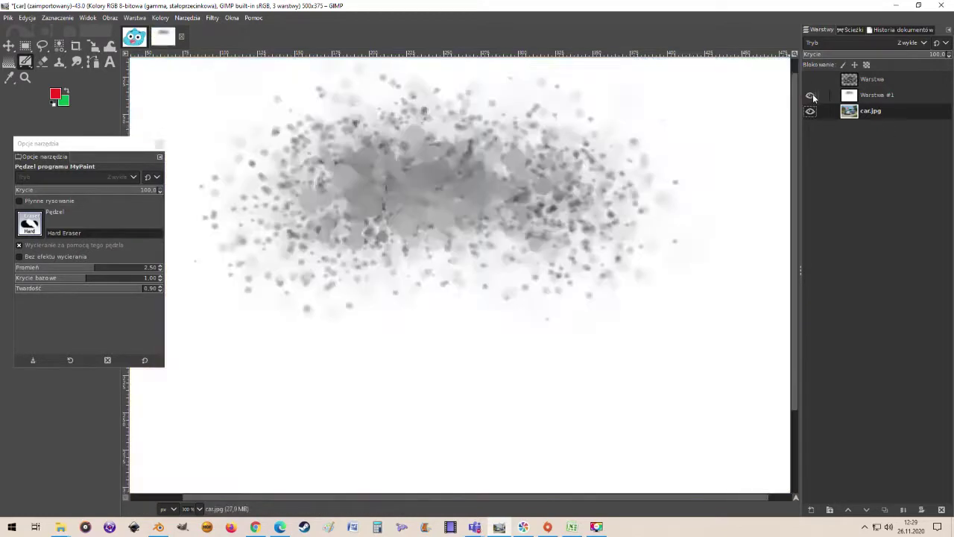
click(870, 96)
mouse_move(516, 199)
mouse_down()
mouse_move(431, 222)
mouse_move(391, 260)
mouse_move(460, 218)
mouse_move(449, 240)
mouse_move(510, 239)
mouse_move(548, 214)
mouse_move(495, 214)
mouse_move(536, 212)
mouse_move(533, 197)
mouse_move(493, 183)
mouse_move(404, 212)
mouse_up()
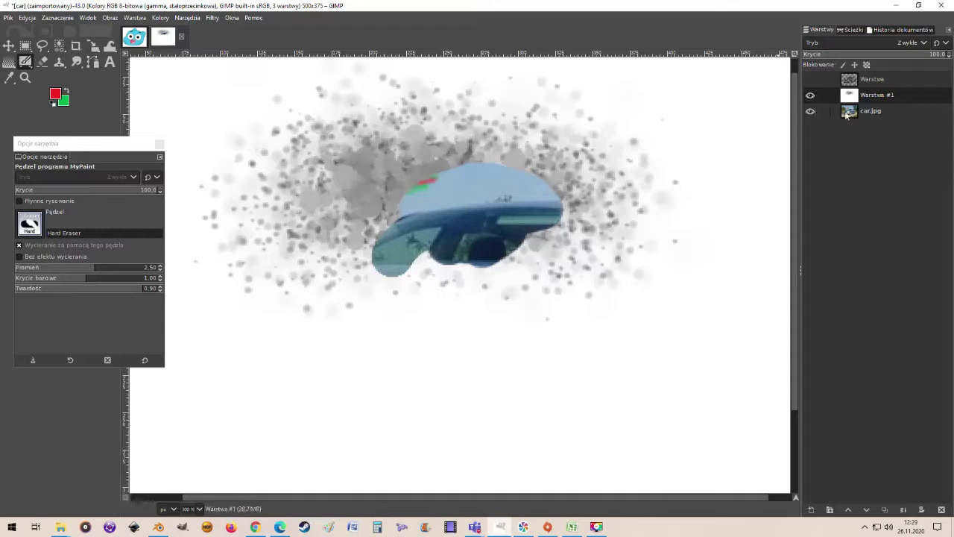
mouse_move(541, 235)
mouse_down()
mouse_move(401, 256)
mouse_move(388, 243)
mouse_move(410, 202)
mouse_move(362, 220)
mouse_move(422, 186)
mouse_move(421, 176)
mouse_move(398, 172)
mouse_move(359, 197)
mouse_move(435, 163)
mouse_move(457, 165)
mouse_move(458, 152)
mouse_move(514, 159)
mouse_move(561, 198)
mouse_move(536, 241)
mouse_move(416, 267)
mouse_move(362, 256)
mouse_move(335, 214)
mouse_move(376, 154)
mouse_move(491, 144)
mouse_move(565, 163)
mouse_move(568, 230)
mouse_move(523, 269)
mouse_move(390, 273)
mouse_move(493, 274)
mouse_move(593, 188)
mouse_move(585, 200)
mouse_move(593, 140)
mouse_up()
click(809, 111)
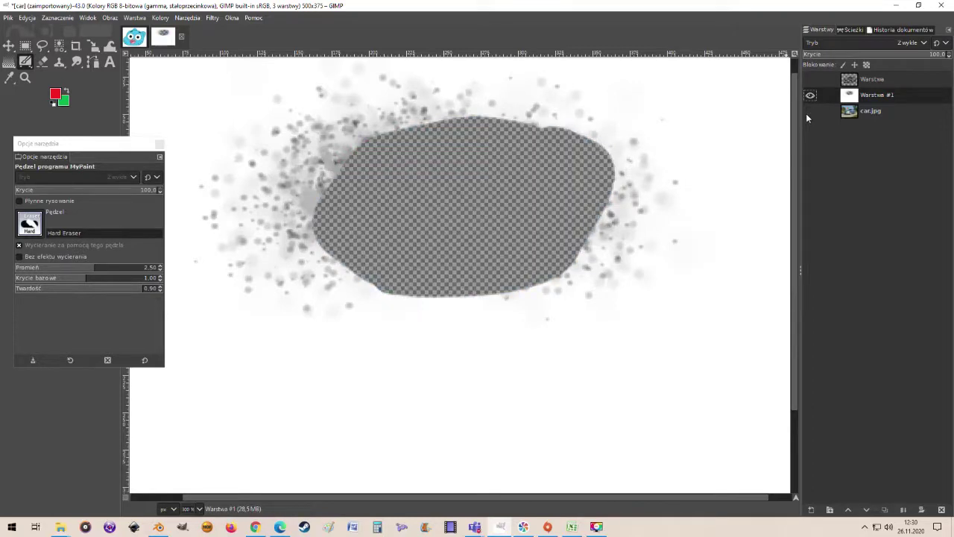
click(807, 113)
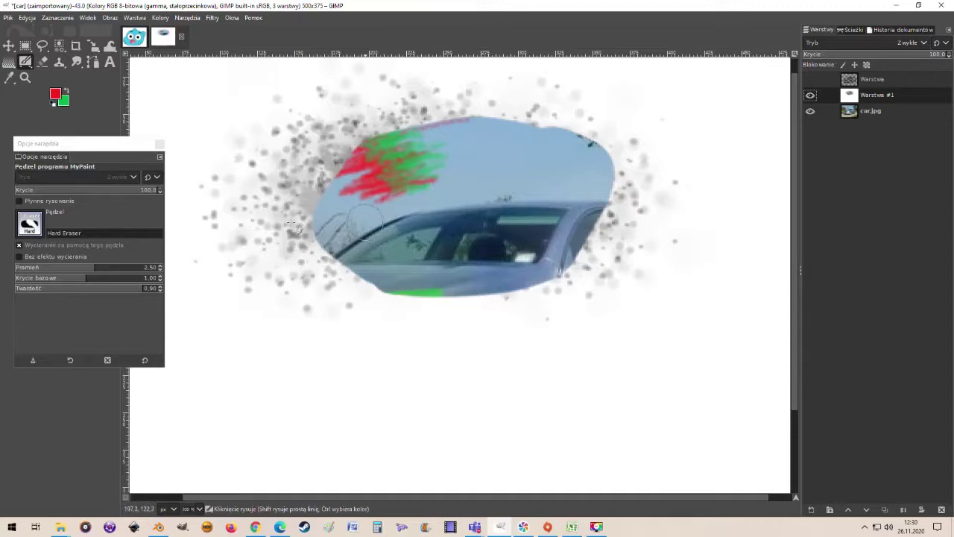
- Choose the modelling2 brush and paint several soft red strokes on Warstwa #1 below and around the oval opening
click(29, 225)
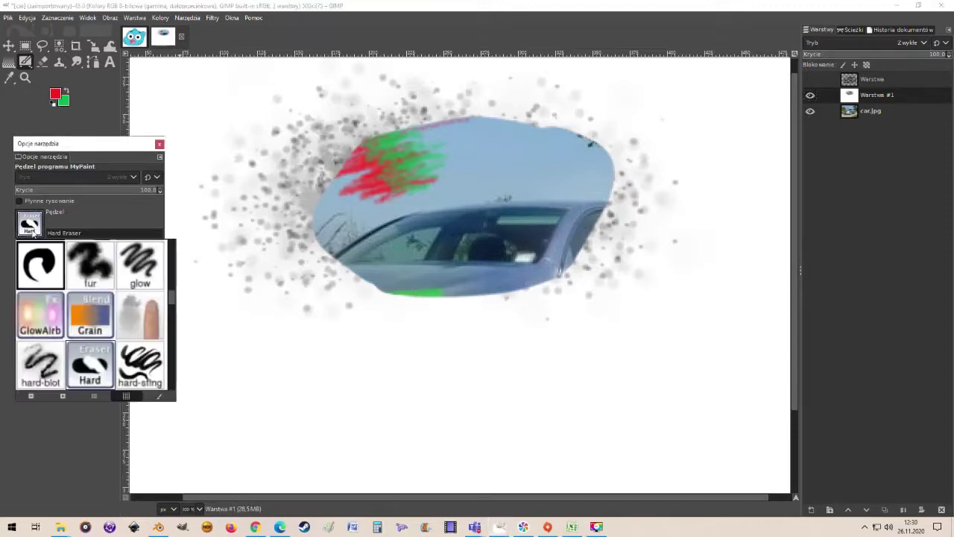
scroll(96, 295, down, 2)
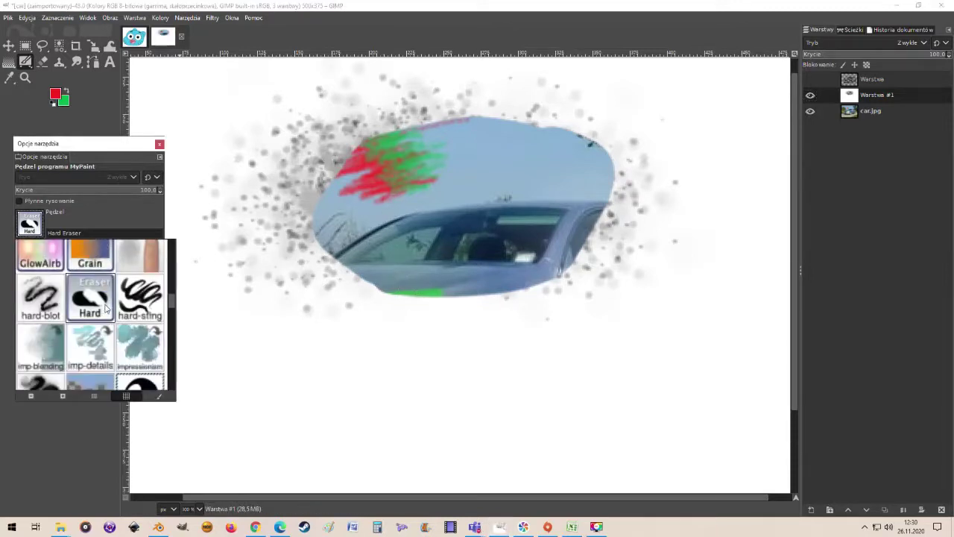
scroll(105, 308, down, 6)
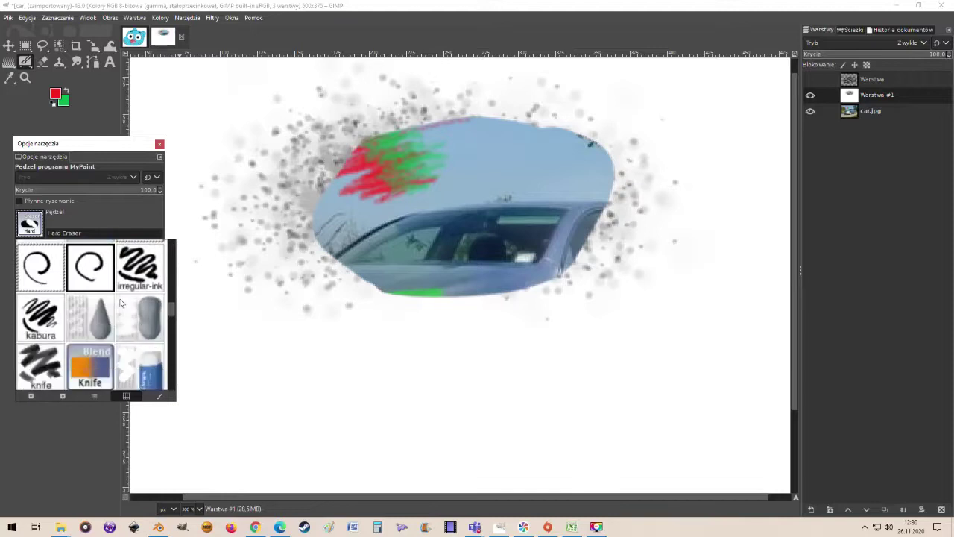
scroll(119, 302, down, 4)
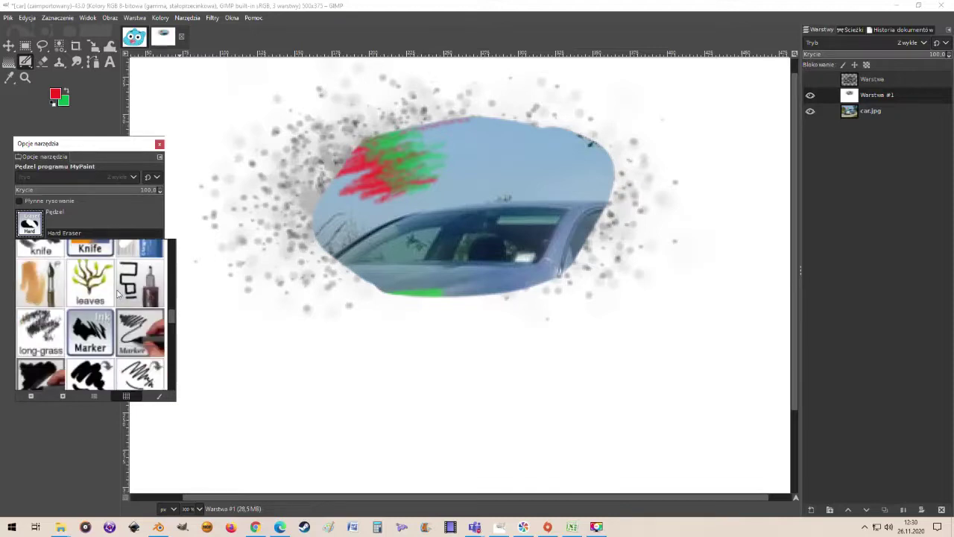
scroll(127, 297, down, 1)
scroll(121, 297, down, 4)
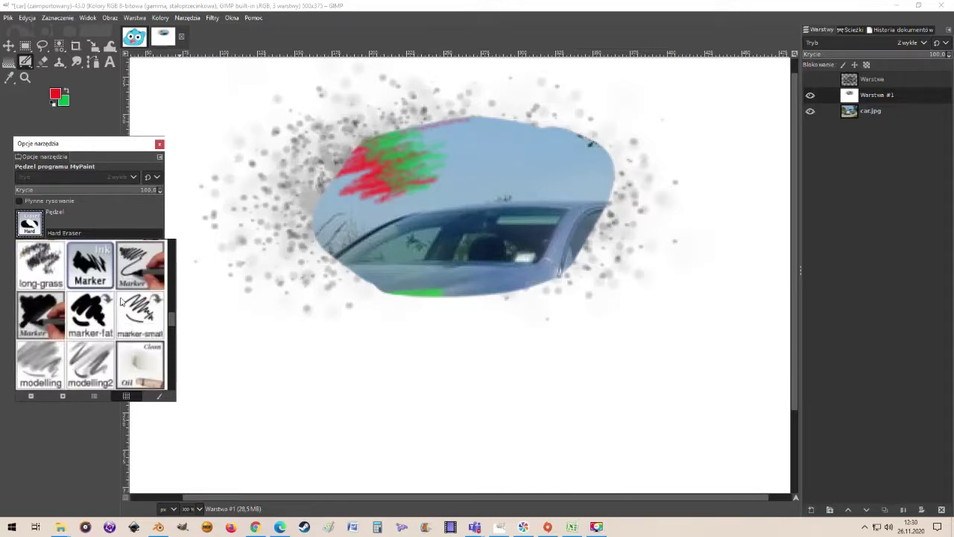
click(90, 316)
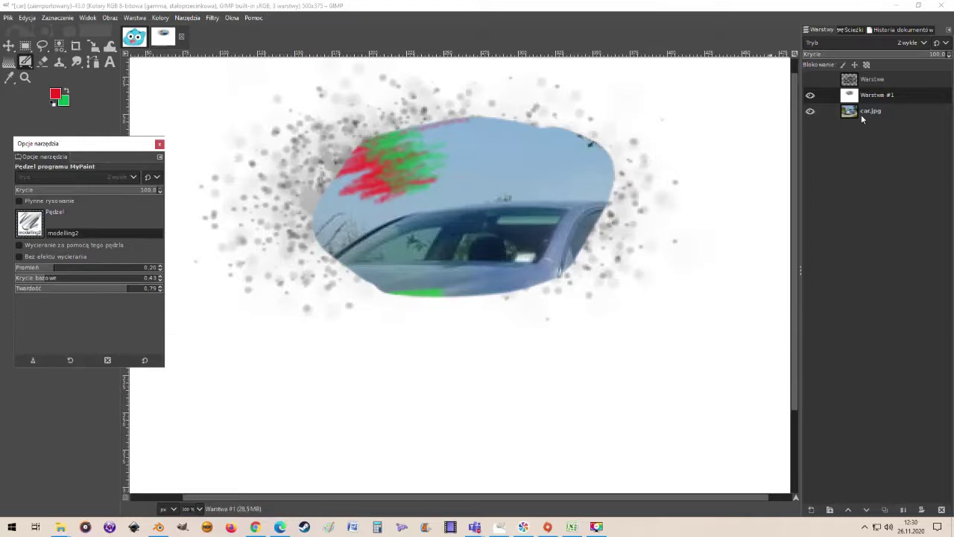
mouse_move(488, 364)
mouse_down()
mouse_move(396, 391)
mouse_move(220, 401)
mouse_up()
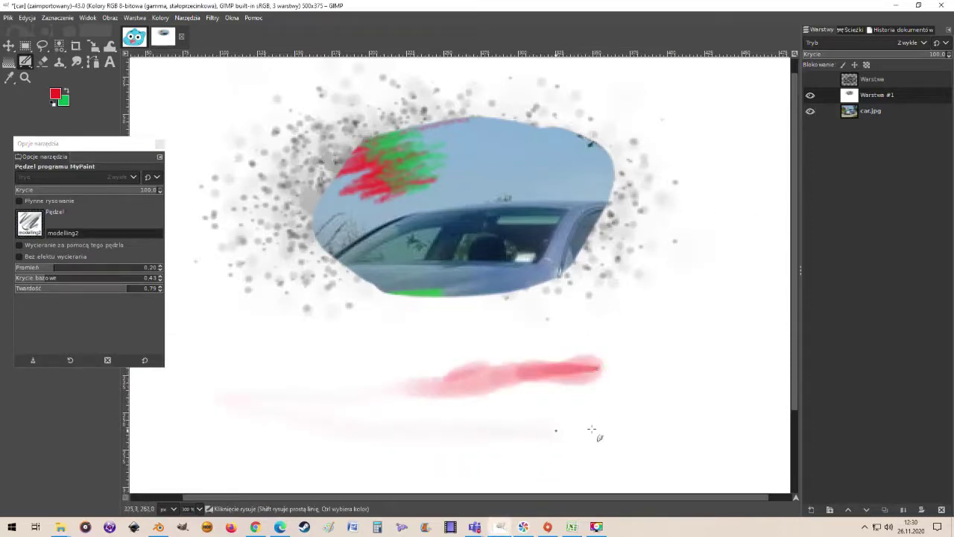
mouse_move(674, 314)
mouse_down()
mouse_move(637, 310)
mouse_move(478, 330)
mouse_move(245, 388)
mouse_up()
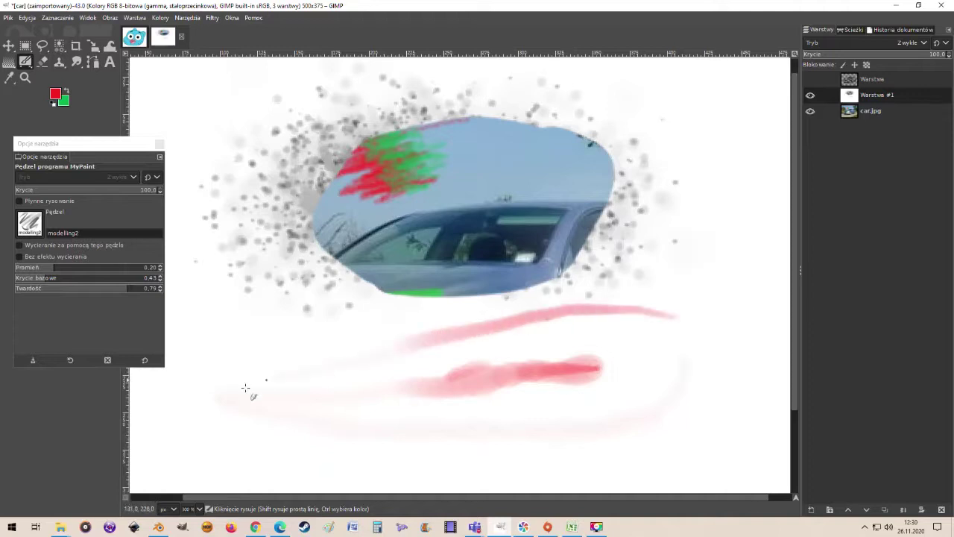
mouse_move(268, 450)
mouse_down()
mouse_move(541, 447)
mouse_move(657, 384)
mouse_move(723, 245)
mouse_move(645, 150)
mouse_move(278, 111)
mouse_up()
mouse_move(244, 243)
mouse_down()
mouse_move(391, 373)
mouse_move(664, 280)
mouse_up()
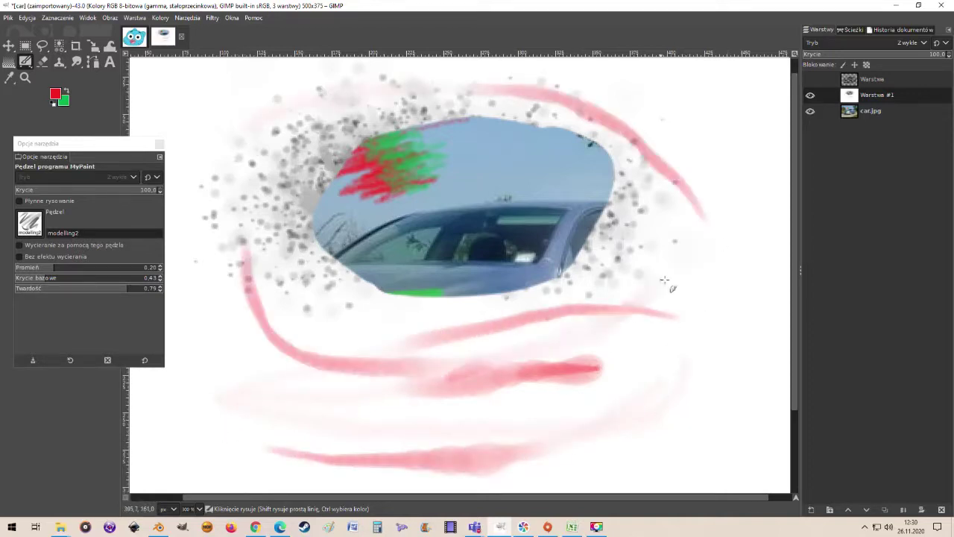
- Undo the long modelling2 strokes, keeping only the first short smear below the oval
key(ctrl+z)
key(ctrl+z)
key(ctrl+z)
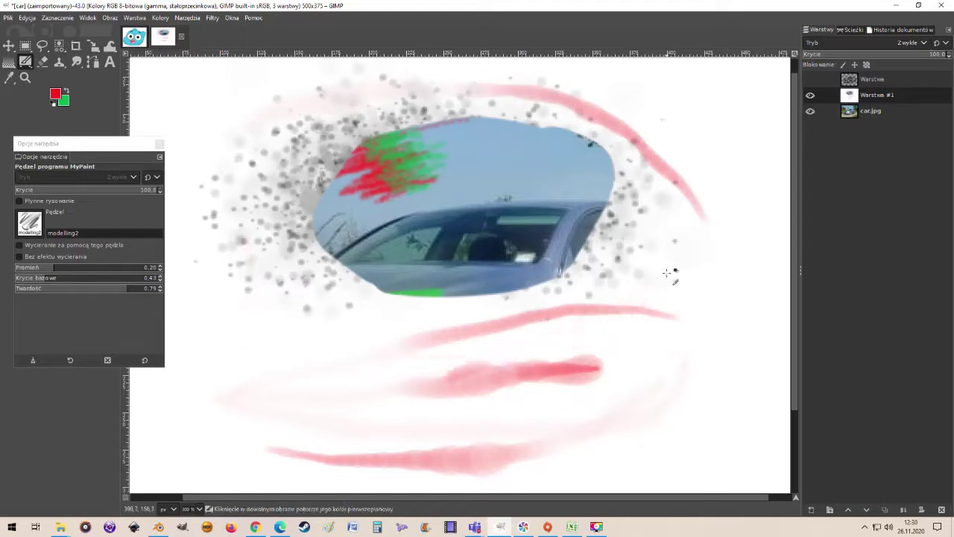
key(ctrl+z)
key(ctrl+z)
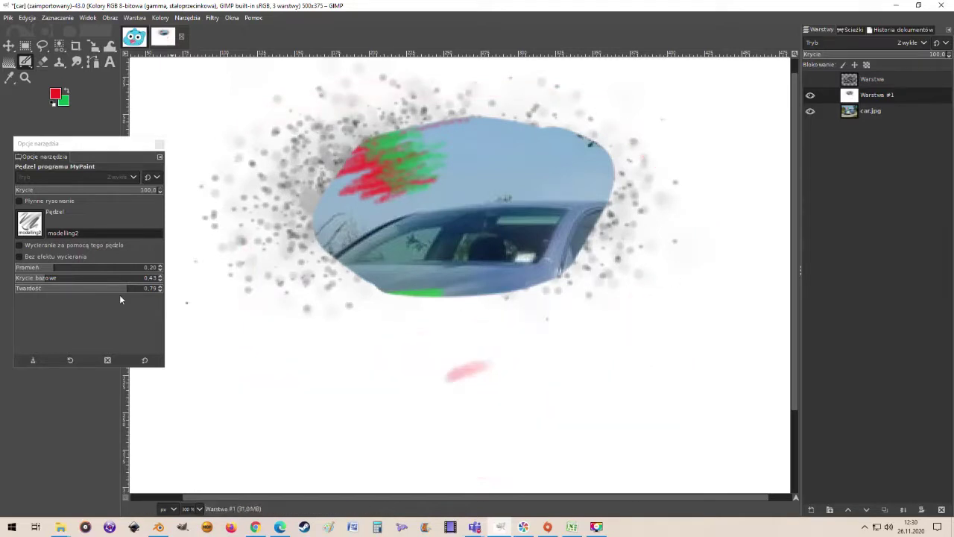
- Choose the oil 01 clean brush and smear the pink mark and the grey speckles around the oval's left and lower edges
click(35, 232)
scroll(99, 348, down, 1)
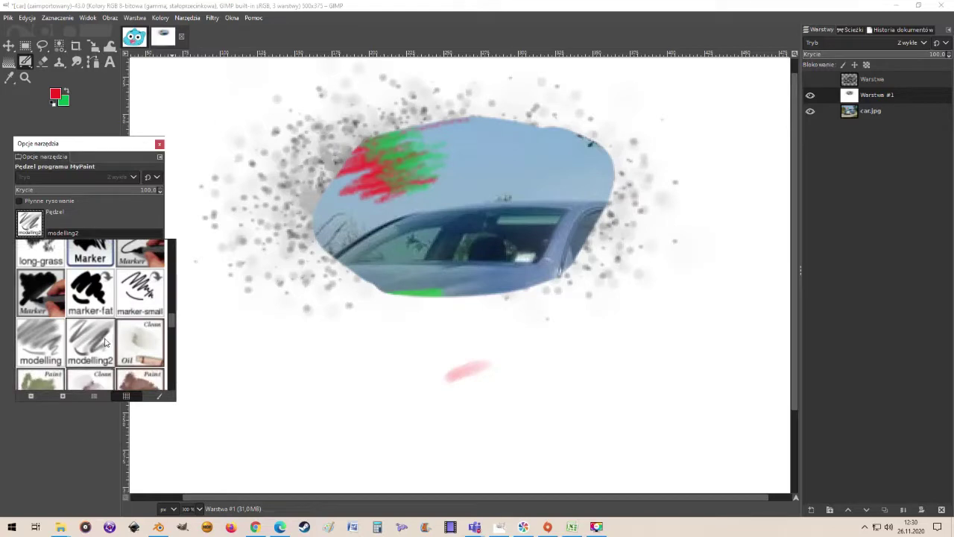
scroll(119, 340, down, 2)
click(143, 300)
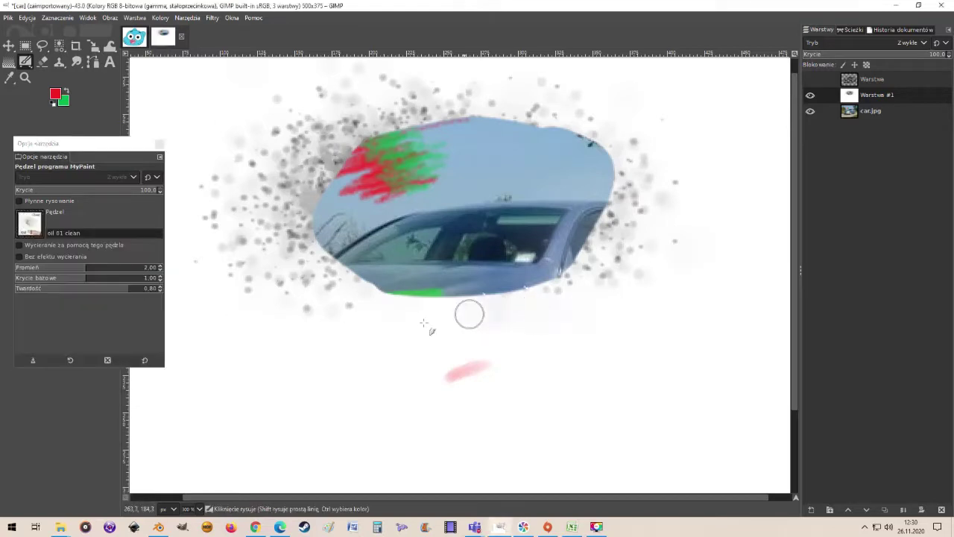
drag(379, 396, 628, 342)
mouse_move(384, 285)
mouse_down()
mouse_move(249, 343)
mouse_move(398, 254)
mouse_move(459, 197)
mouse_move(401, 203)
mouse_move(291, 242)
mouse_move(257, 299)
mouse_move(246, 357)
mouse_move(294, 161)
mouse_move(348, 120)
mouse_move(407, 95)
mouse_move(526, 91)
mouse_move(631, 122)
mouse_move(671, 162)
mouse_move(671, 200)
mouse_move(645, 252)
mouse_move(596, 291)
mouse_move(412, 353)
mouse_up()
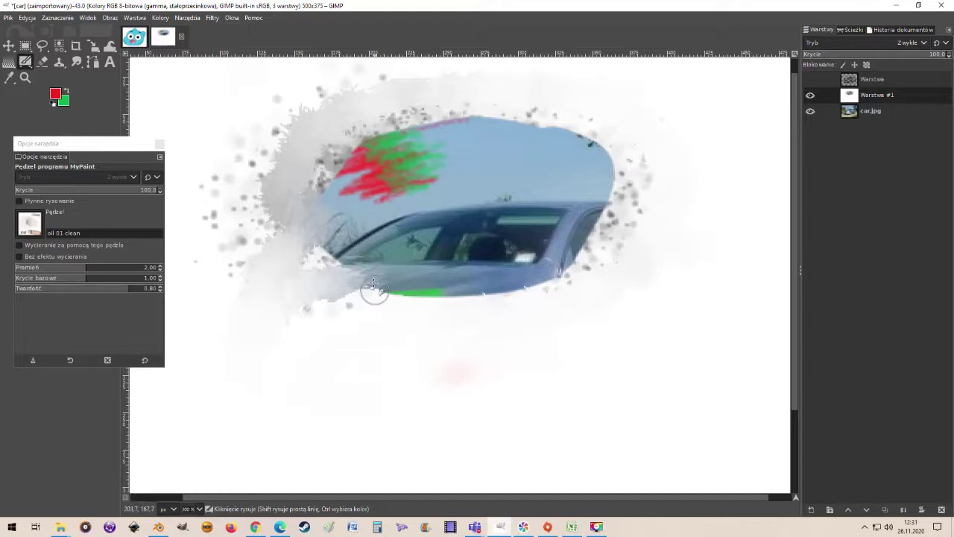
- Choose the oil 01 paint brush and paint a thick, jagged red stroke just below the oval opening
click(30, 223)
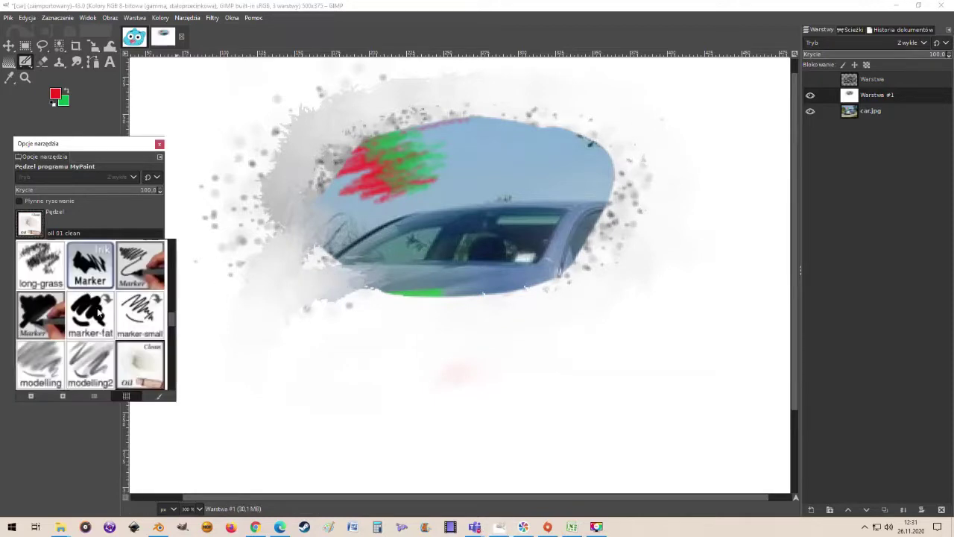
scroll(99, 316, down, 3)
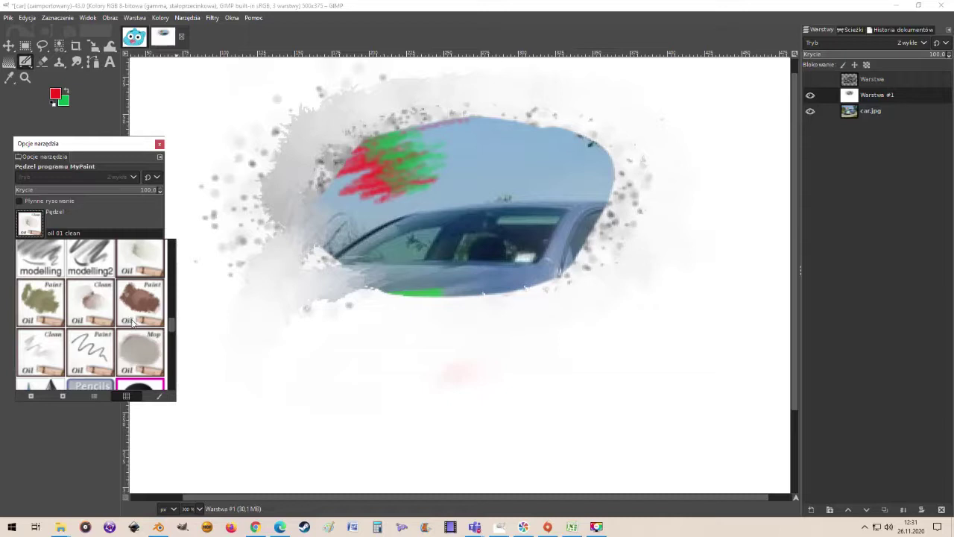
click(41, 301)
mouse_move(398, 311)
mouse_down()
mouse_move(358, 351)
mouse_move(503, 380)
mouse_move(607, 372)
mouse_move(645, 384)
mouse_move(634, 395)
mouse_up()
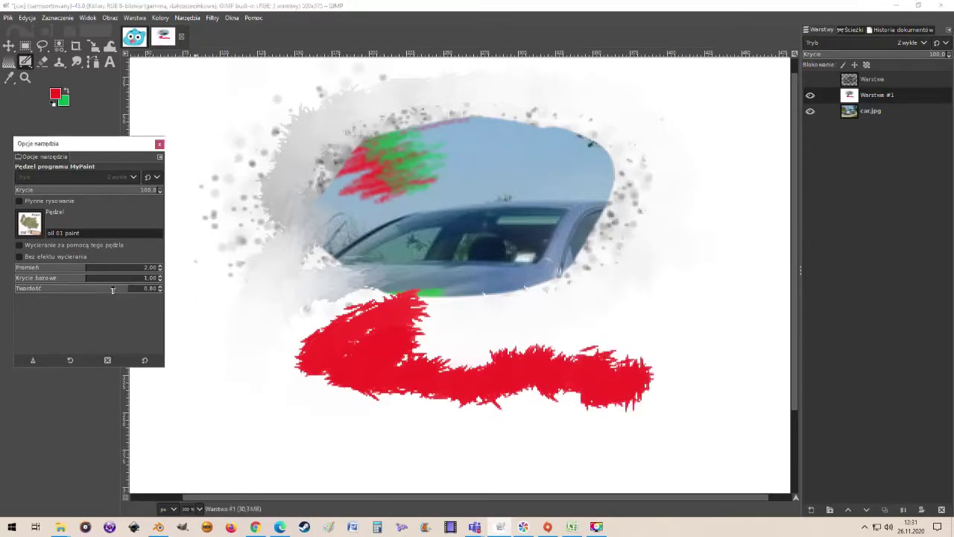
- Set the oil brush hardness to 0.28 and paint a curved red stroke around the right end of the thick one
drag(112, 292, 54, 291)
mouse_move(611, 306)
mouse_down()
mouse_move(537, 327)
mouse_move(718, 318)
mouse_move(683, 333)
mouse_move(706, 361)
mouse_move(687, 408)
mouse_move(640, 427)
mouse_move(474, 432)
mouse_up()
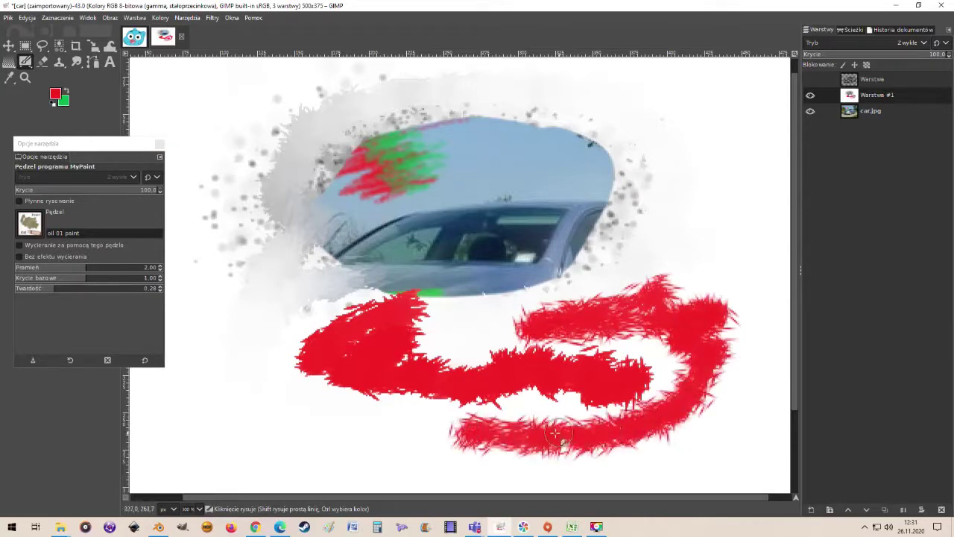
scroll(544, 432, up, 3)
scroll(566, 407, down, 2)
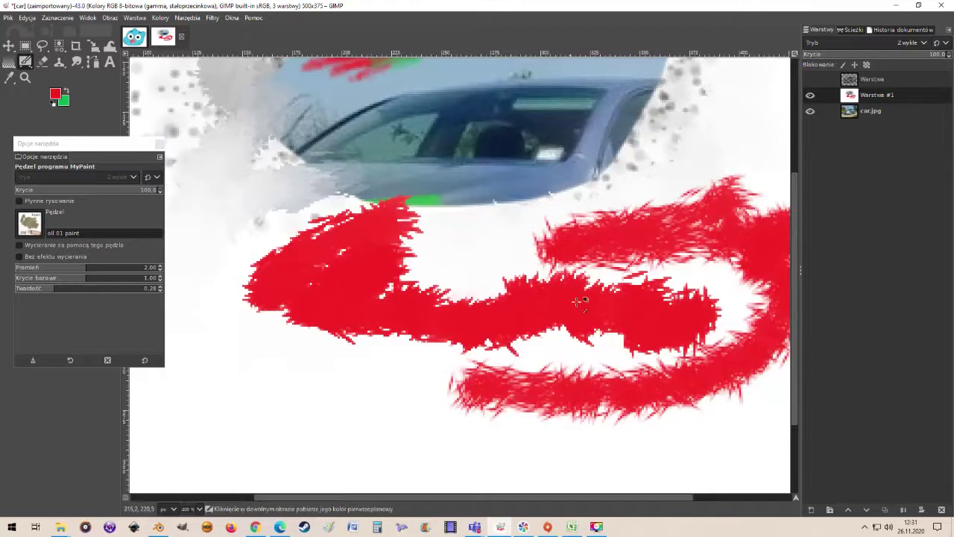
scroll(581, 301, down, 1)
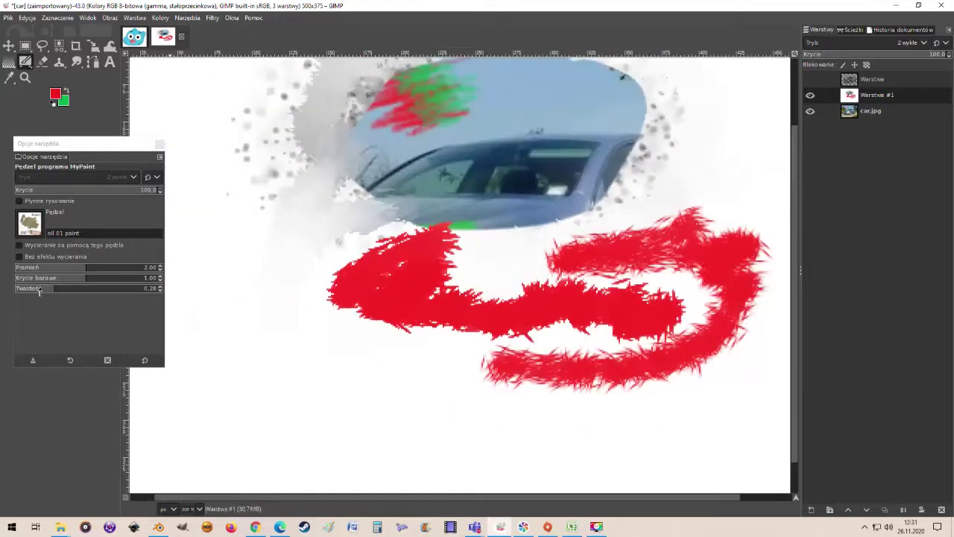
- Paint a speckled red stroke below the thick one with hardness 0.09, and raise the hardness to 0.29
drag(40, 290, 20, 290)
drag(523, 420, 290, 389)
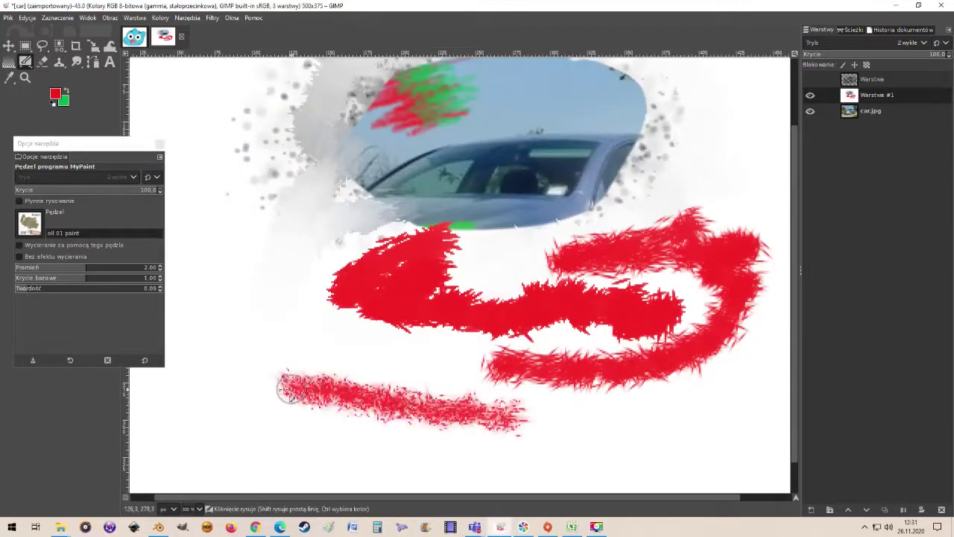
scroll(417, 425, up, 3)
scroll(586, 393, down, 2)
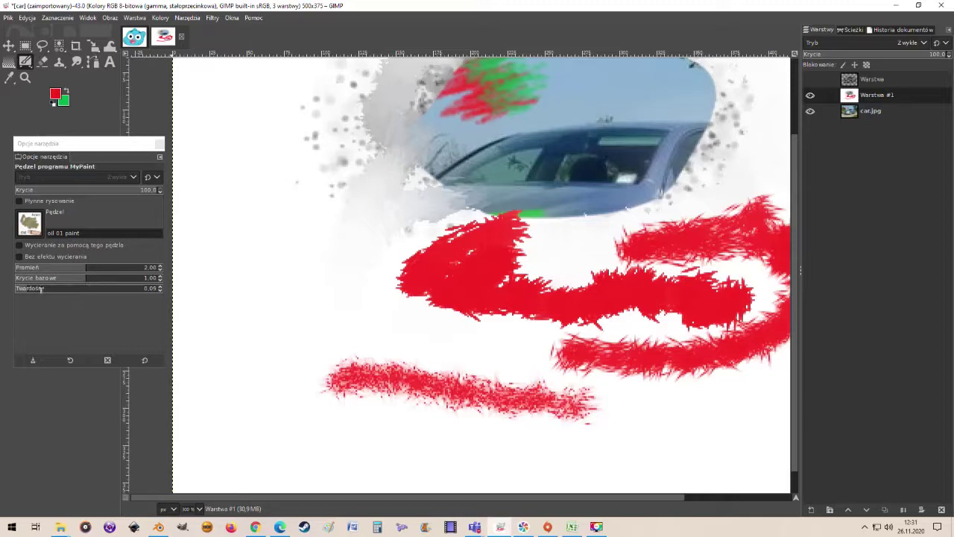
drag(37, 288, 90, 289)
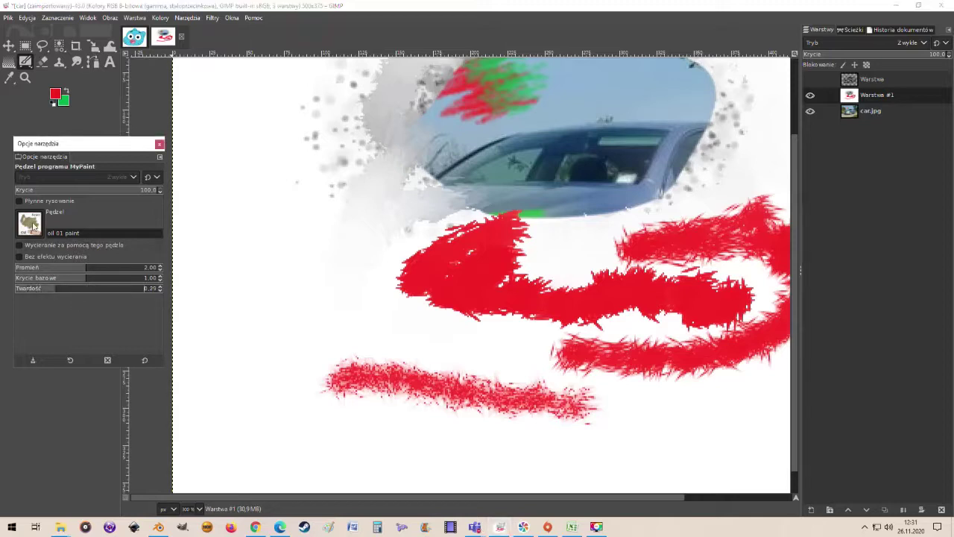
- Choose the particules 3 brush and paint two curved red strokes beside the speckled one, the outer one with hardness 0.30
click(30, 223)
scroll(114, 320, down, 5)
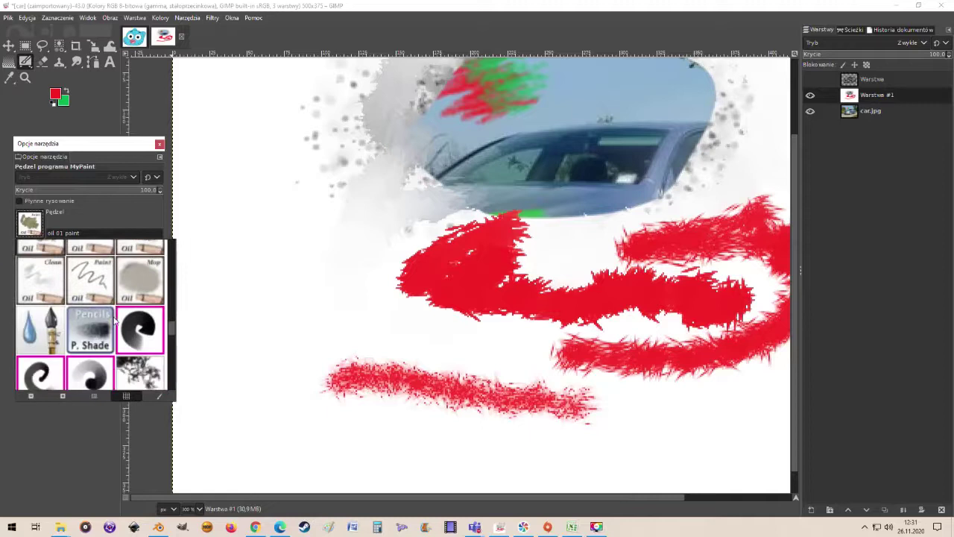
scroll(114, 320, down, 2)
scroll(115, 306, down, 1)
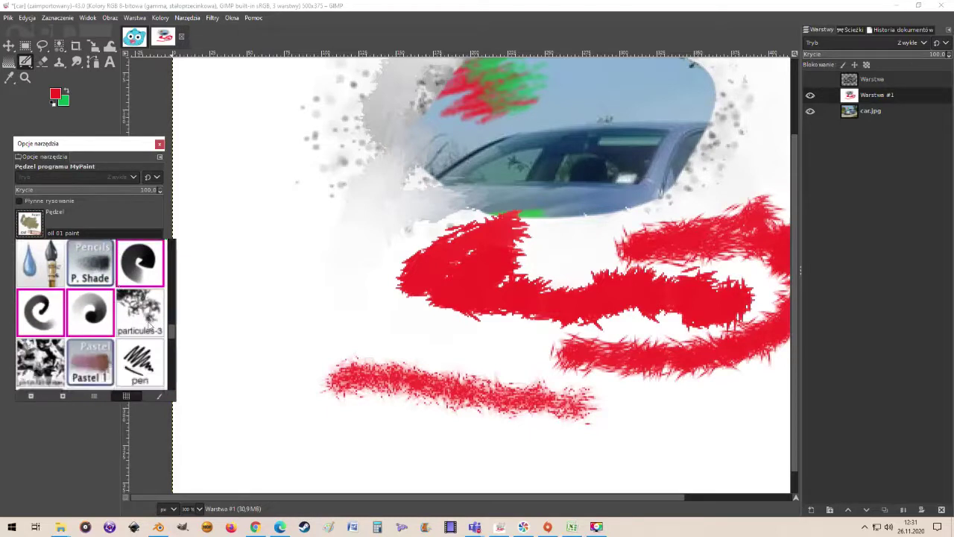
click(149, 328)
mouse_move(366, 302)
mouse_down()
mouse_move(330, 296)
mouse_move(264, 311)
mouse_move(266, 344)
mouse_move(290, 396)
mouse_move(361, 431)
mouse_up()
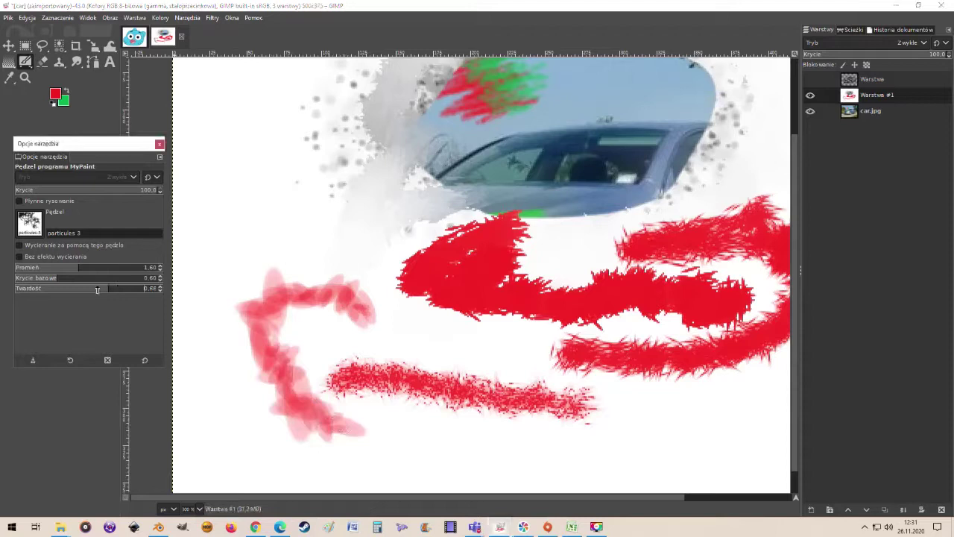
drag(108, 292, 56, 289)
mouse_move(380, 282)
mouse_down()
mouse_move(237, 264)
mouse_move(223, 384)
mouse_move(239, 433)
mouse_up()
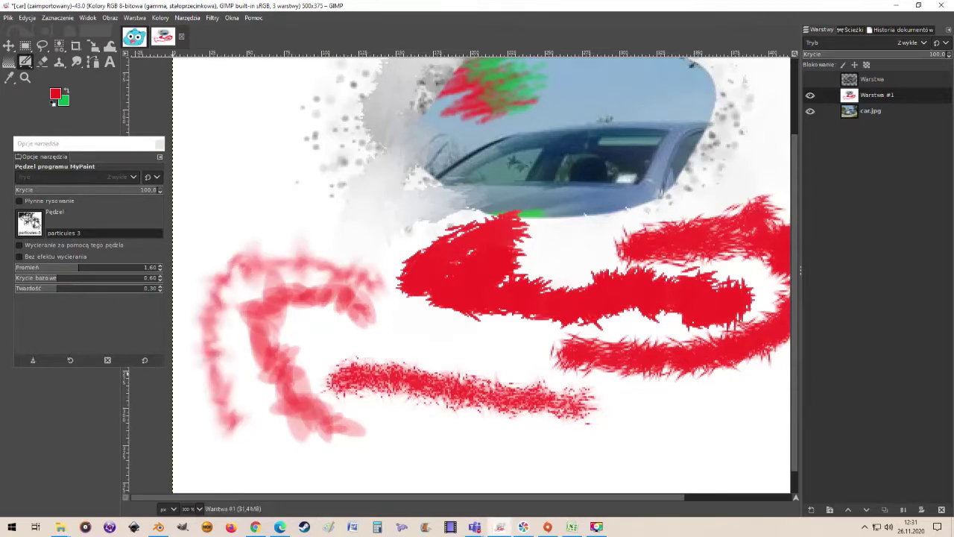
- Look through the remaining MyPaint brushes and choose the sponge smudging brush
click(30, 221)
scroll(62, 331, down, 1)
scroll(90, 330, down, 1)
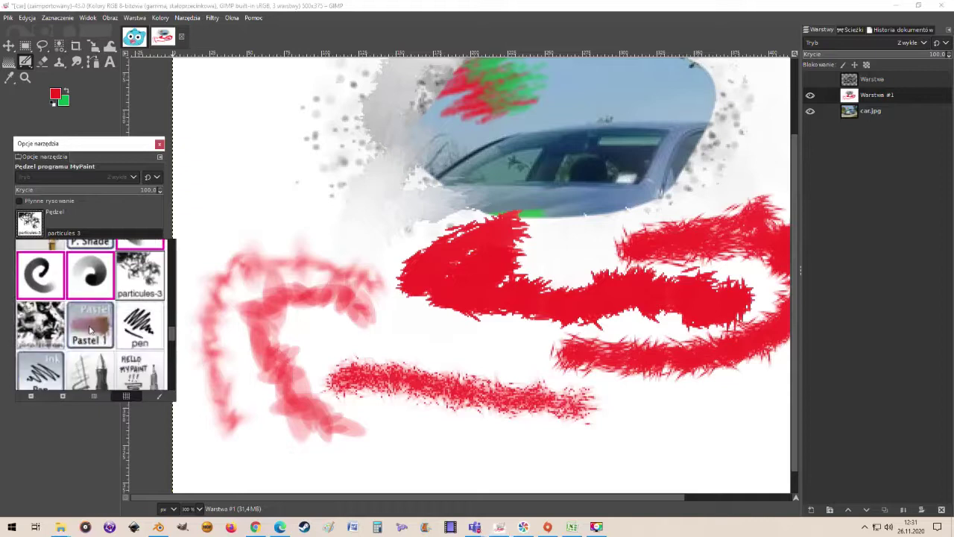
scroll(109, 325, down, 6)
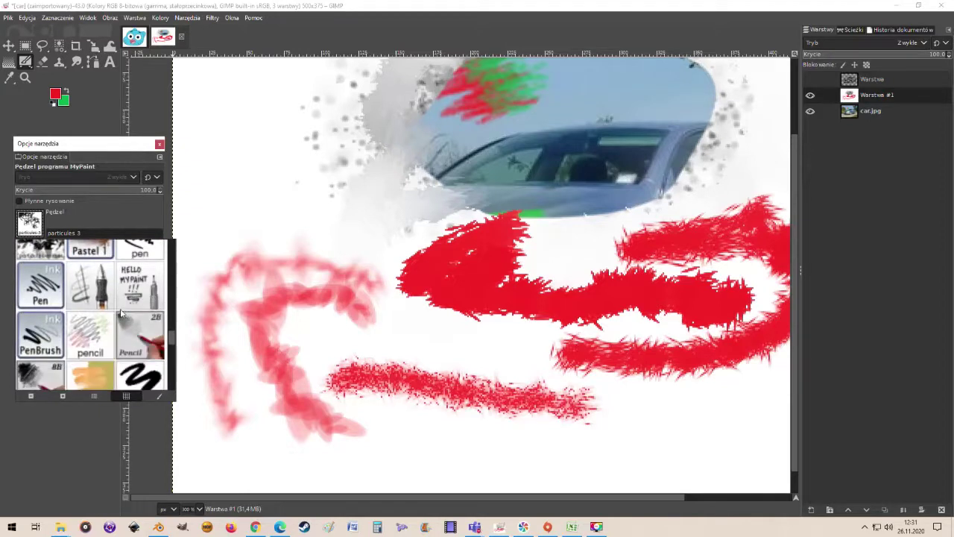
scroll(124, 313, down, 2)
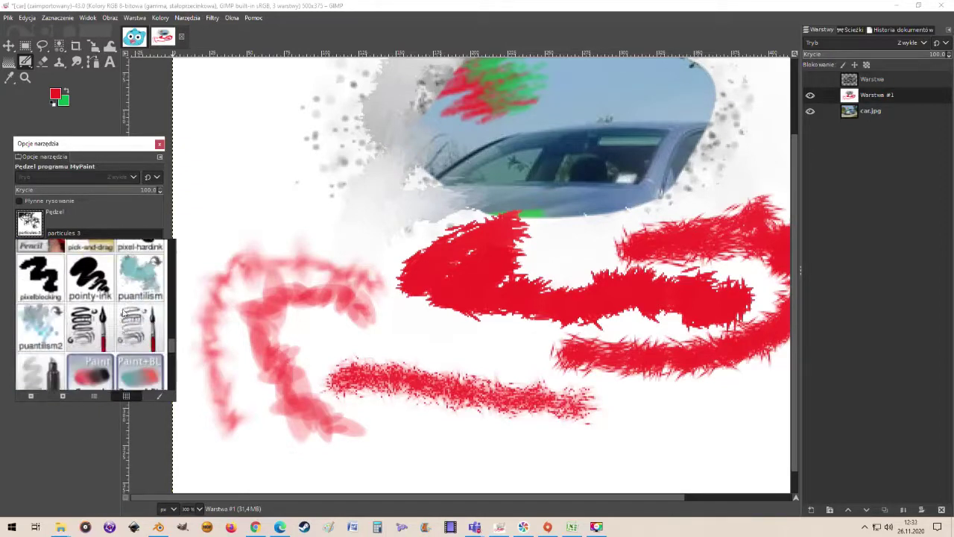
scroll(123, 313, down, 5)
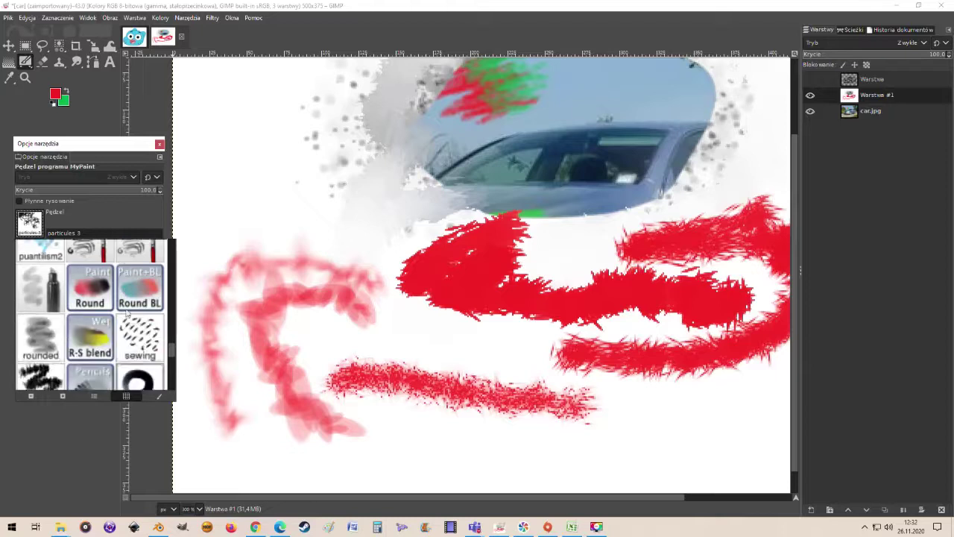
scroll(127, 314, down, 4)
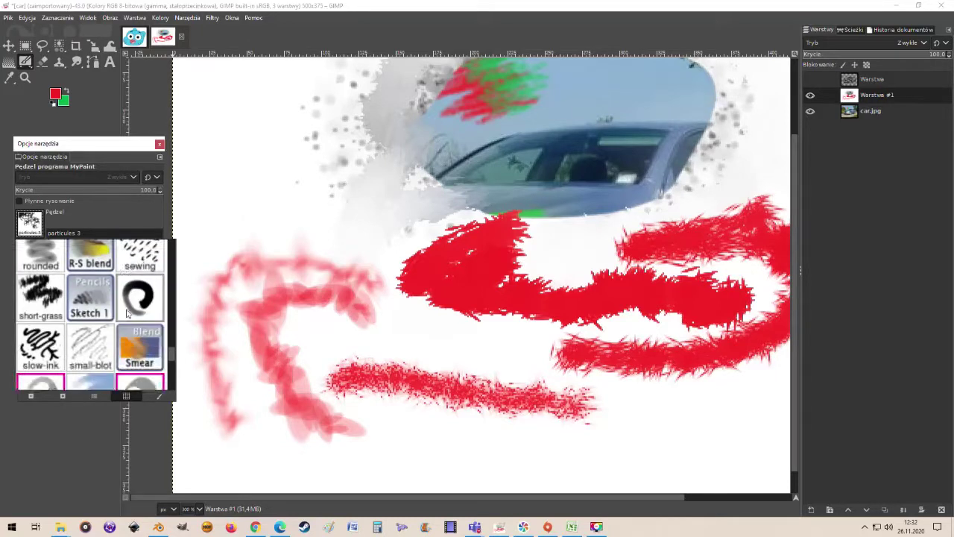
scroll(127, 315, down, 4)
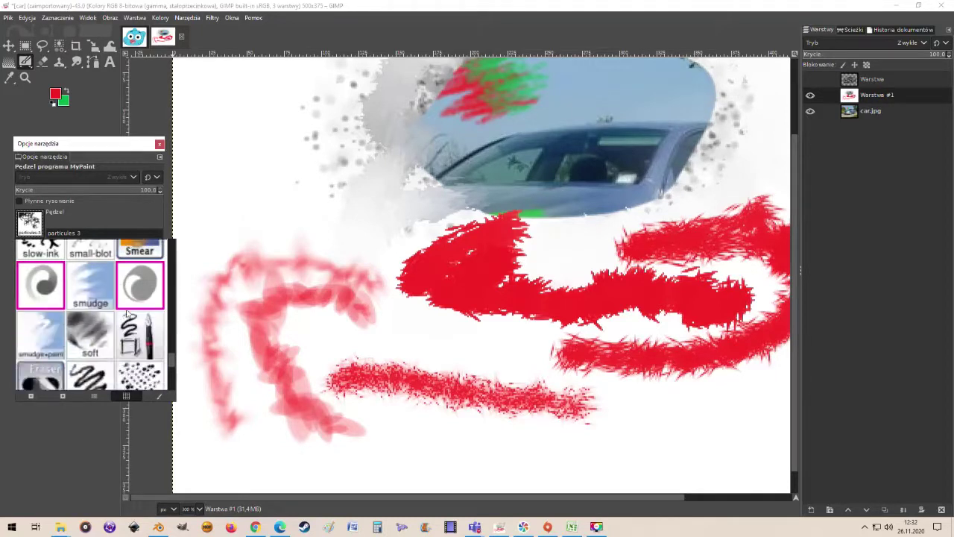
scroll(127, 315, down, 4)
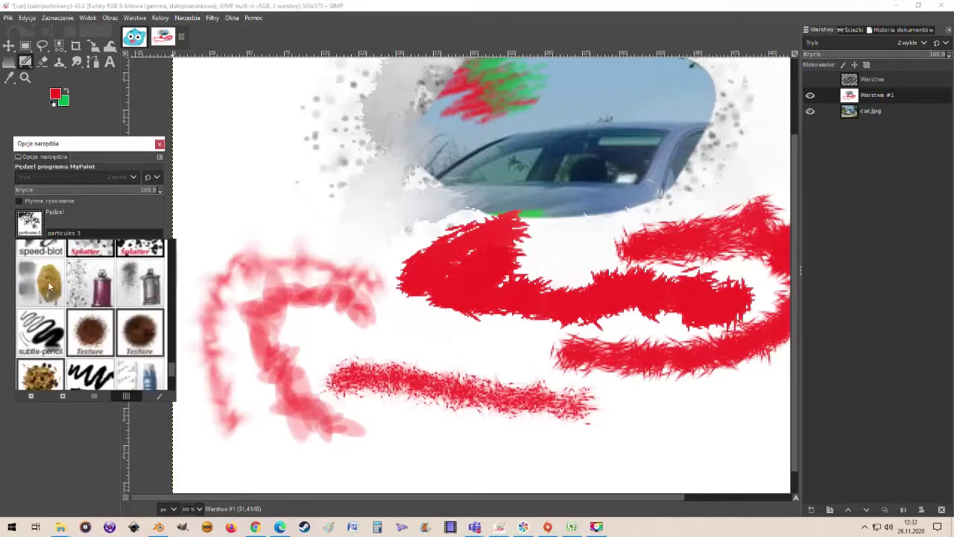
click(41, 280)
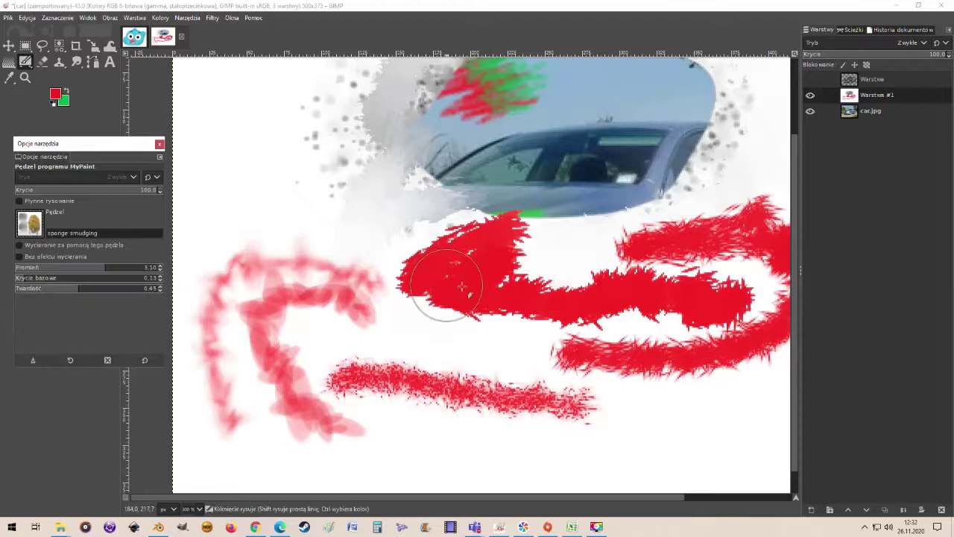
- Smear the red strokes below the car into a soft pink area with the sponge smudging brush
mouse_move(436, 298)
mouse_down()
mouse_move(489, 271)
mouse_move(538, 273)
mouse_move(434, 299)
mouse_move(569, 269)
mouse_move(363, 323)
mouse_move(482, 292)
mouse_move(674, 279)
mouse_move(463, 319)
mouse_move(662, 302)
mouse_move(466, 352)
mouse_move(724, 318)
mouse_move(426, 343)
mouse_move(488, 277)
mouse_move(375, 288)
mouse_move(228, 365)
mouse_move(534, 369)
mouse_move(471, 396)
mouse_move(593, 259)
mouse_move(668, 412)
mouse_move(717, 384)
mouse_up()
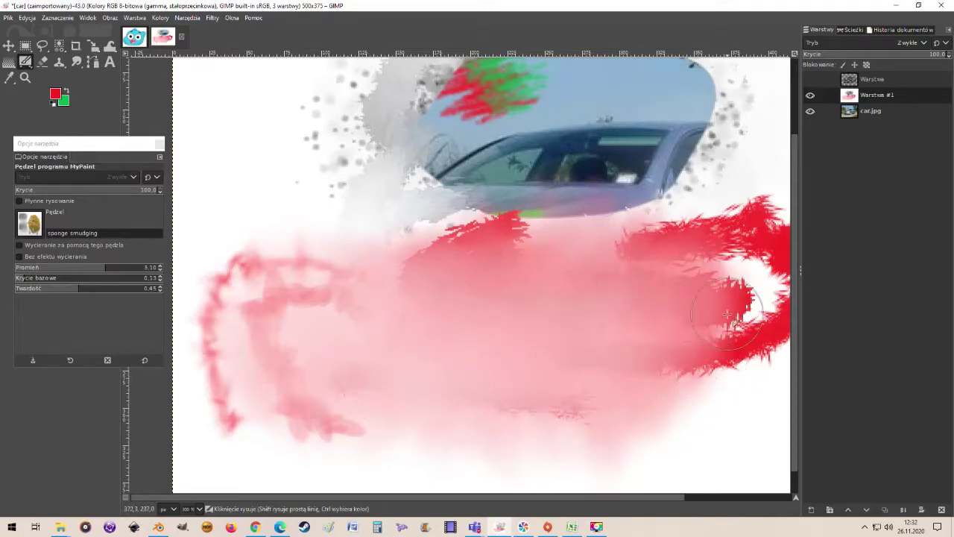
drag(727, 314, 707, 306)
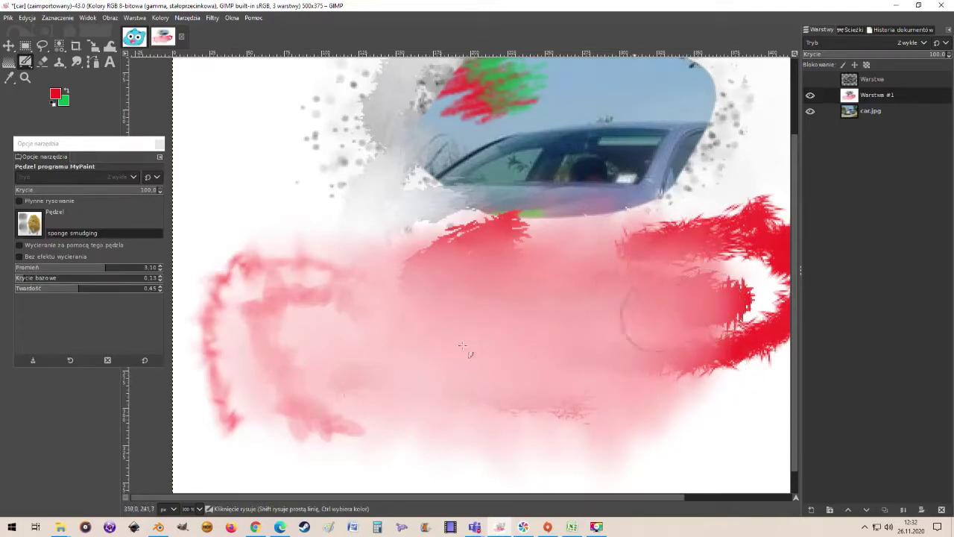
- Choose the watercolor expressive brush and paint a red zigzag stroke above the smudged area, beside the grey edge of the car picture
click(28, 227)
scroll(118, 330, up, 5)
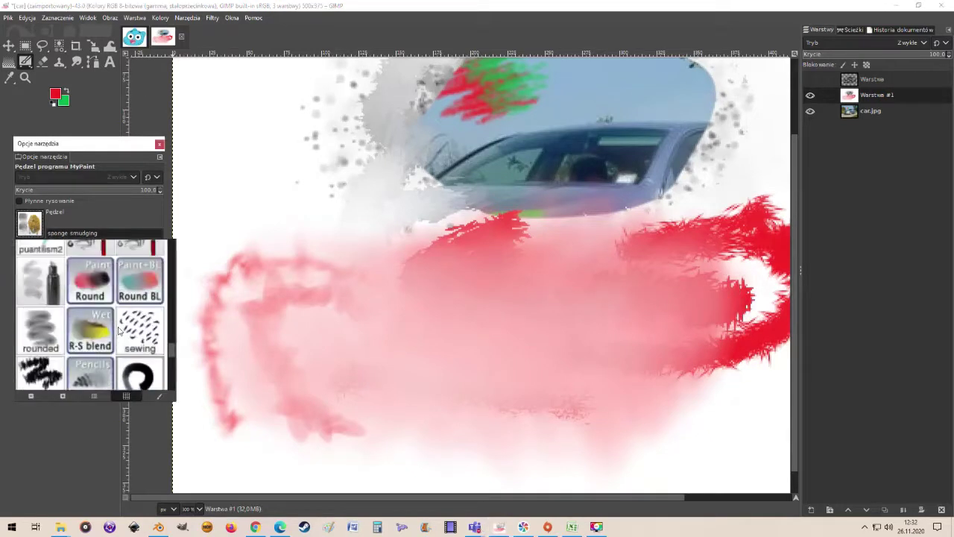
scroll(118, 330, up, 8)
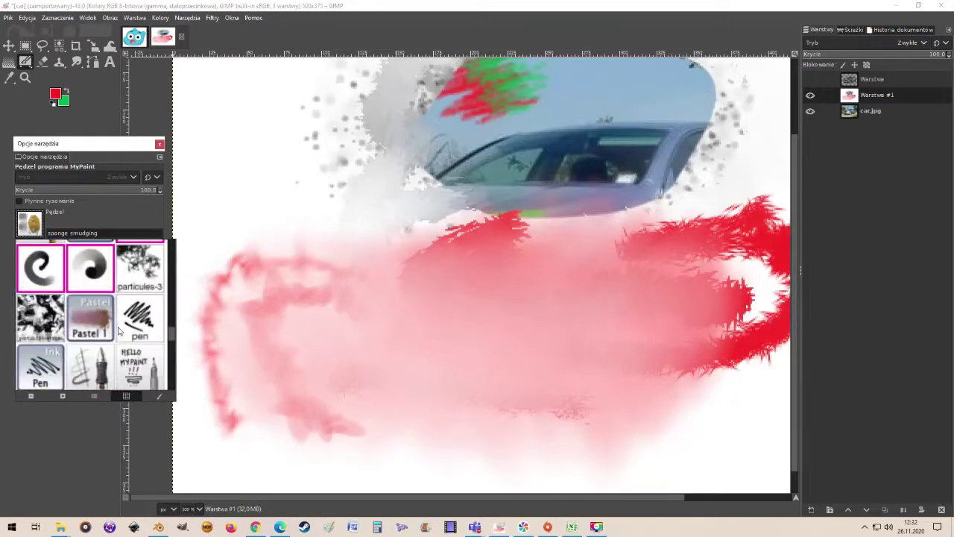
scroll(117, 330, up, 5)
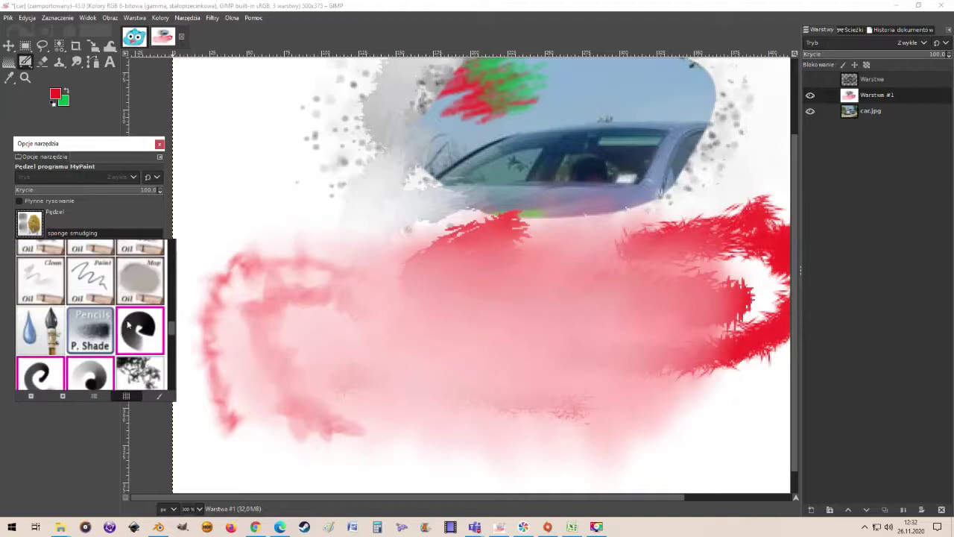
scroll(127, 324, down, 12)
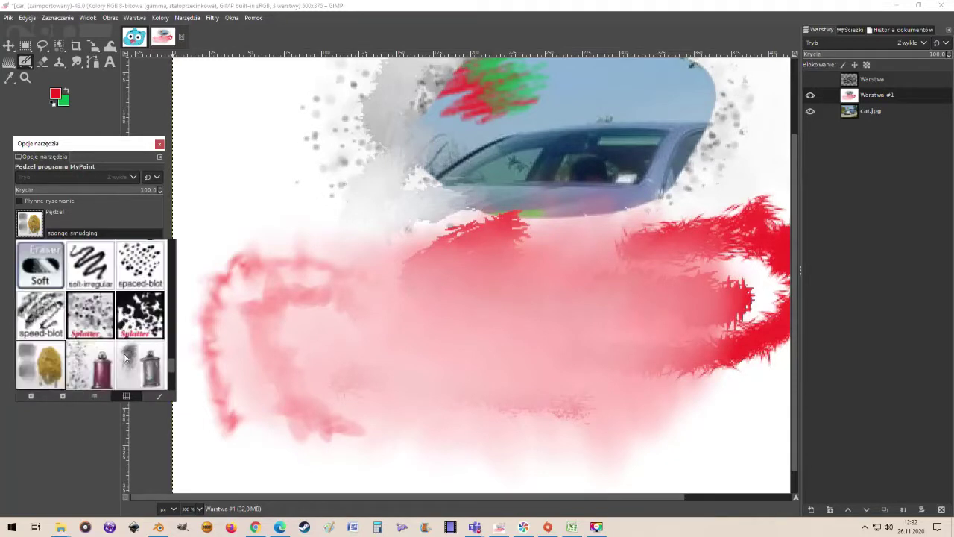
scroll(125, 359, down, 5)
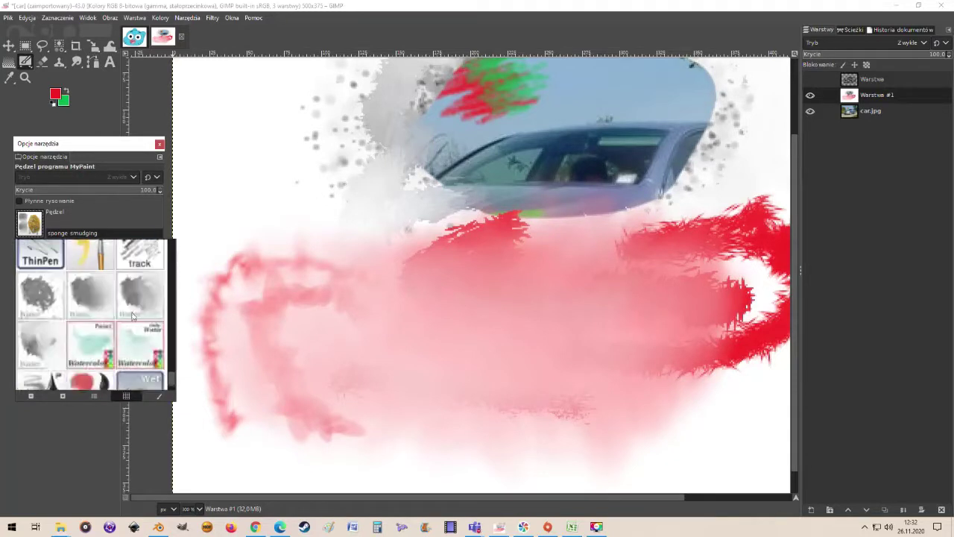
scroll(126, 313, down, 4)
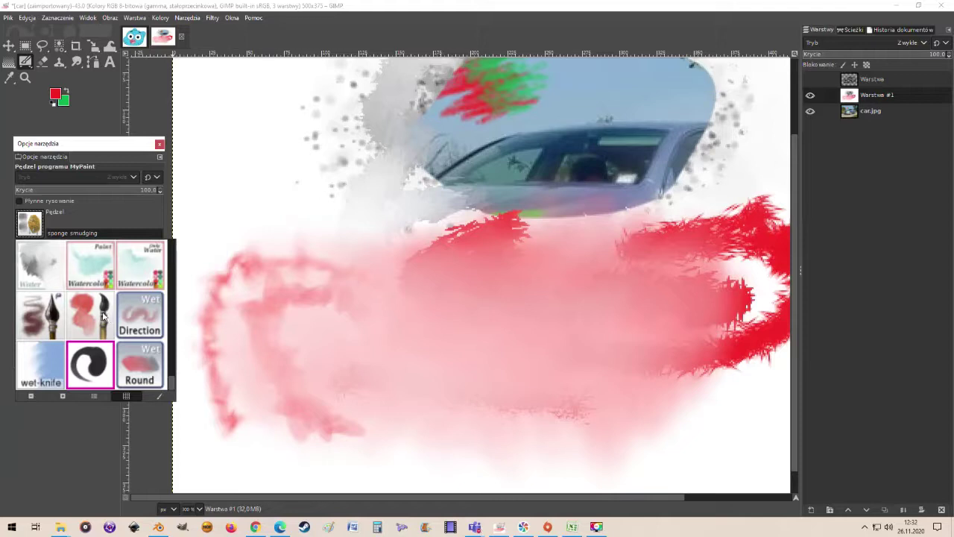
click(46, 319)
mouse_move(360, 159)
mouse_down()
mouse_move(326, 170)
mouse_move(285, 234)
mouse_move(349, 242)
mouse_up()
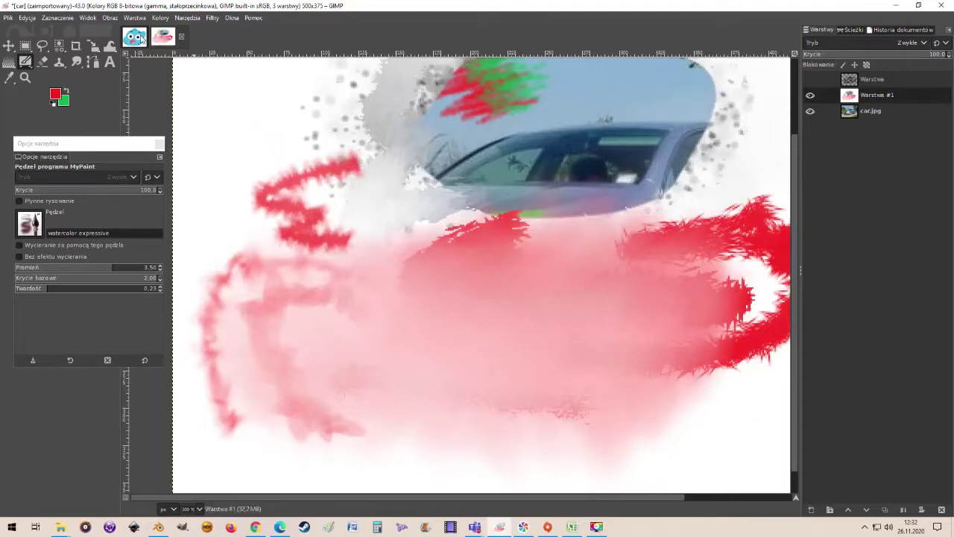
- Switch to the gumball image and select the character's blue face area with the Fuzzy Select tool
click(135, 36)
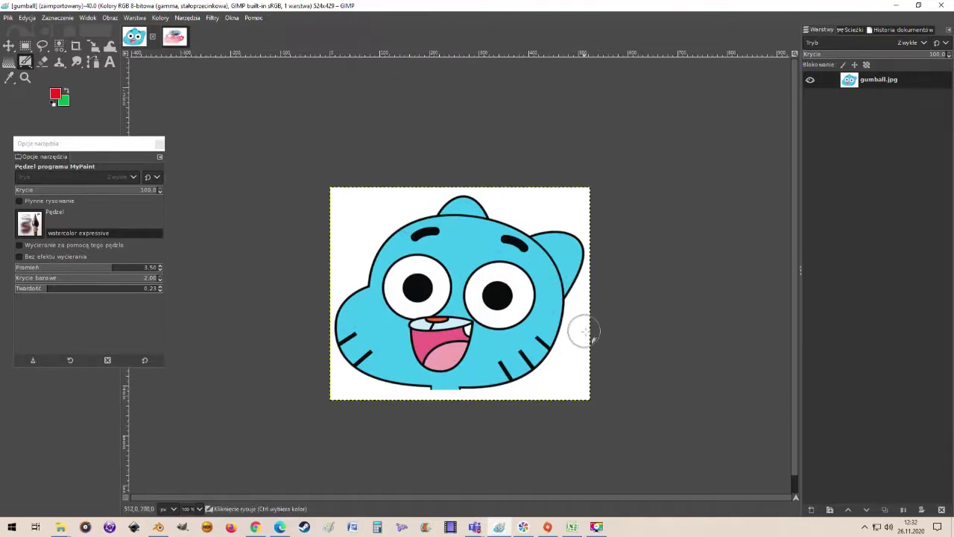
scroll(477, 318, up, 1)
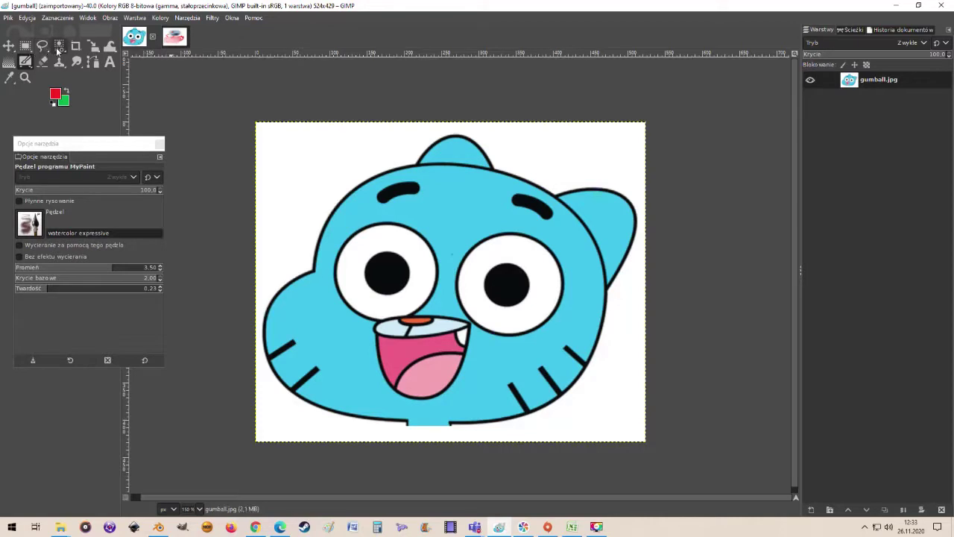
mouse_move(57, 51)
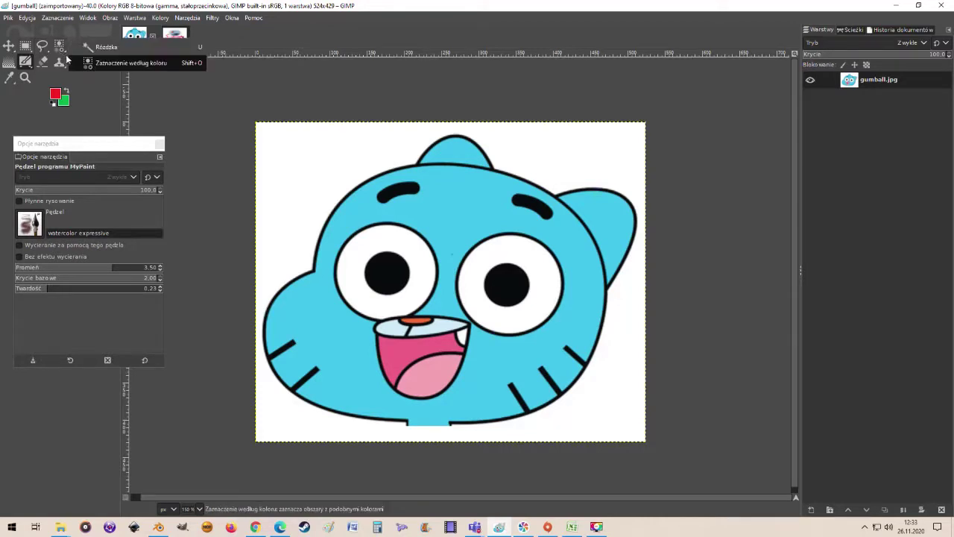
click(105, 47)
click(441, 214)
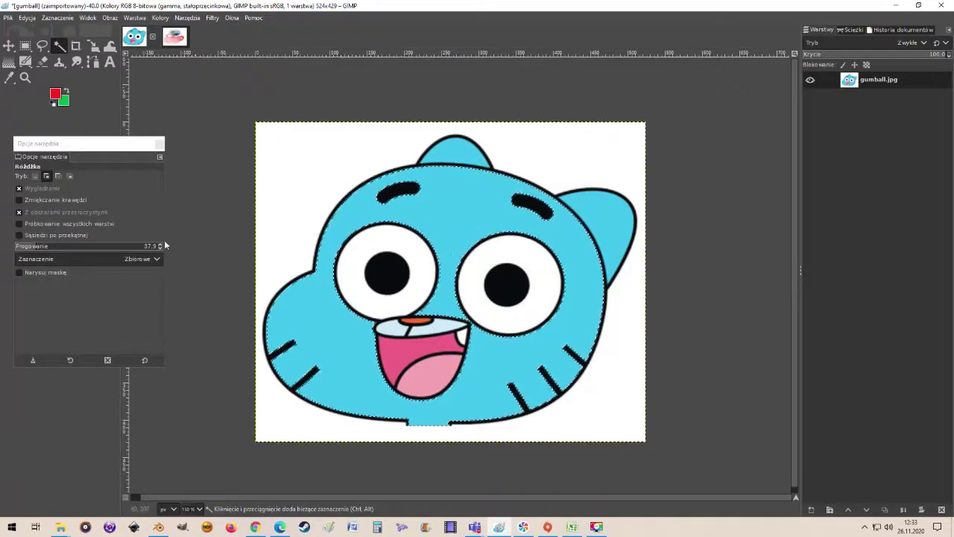
- Return to the MyPaint Brush tool and choose the Airbrush a brush
click(27, 63)
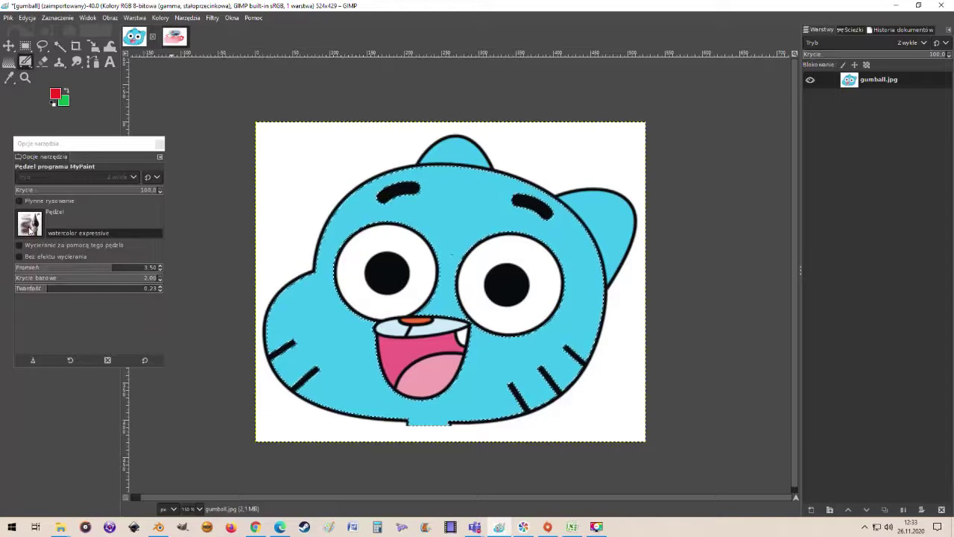
click(30, 223)
scroll(117, 295, up, 8)
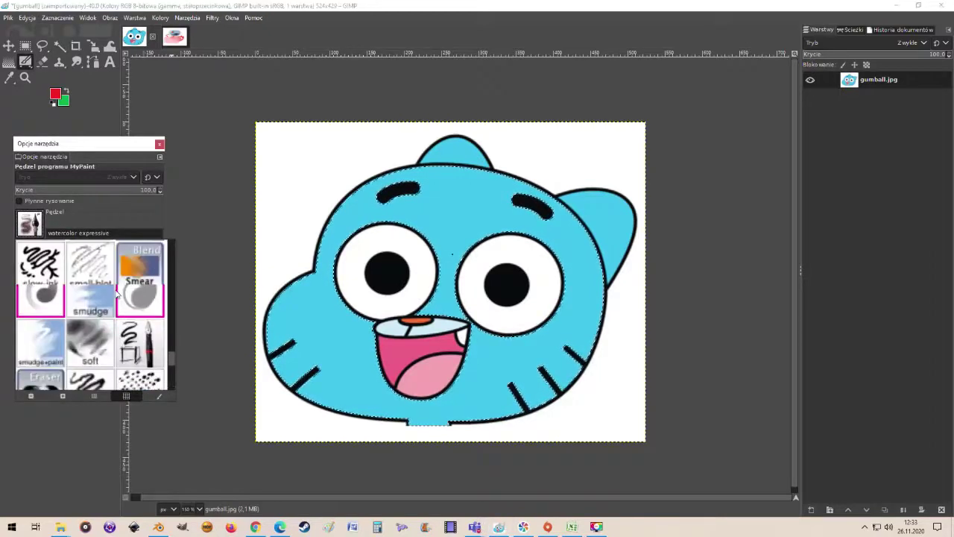
scroll(117, 296, up, 10)
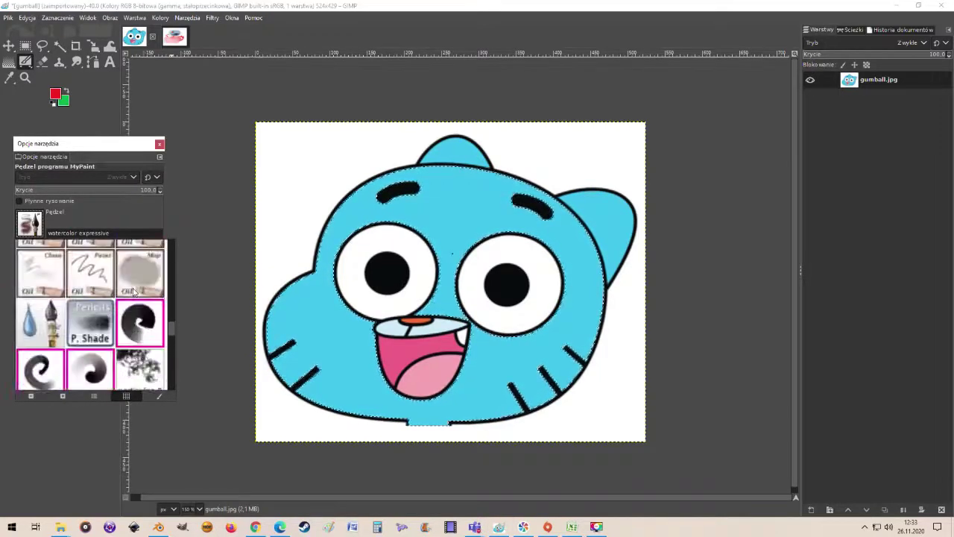
scroll(133, 292, up, 10)
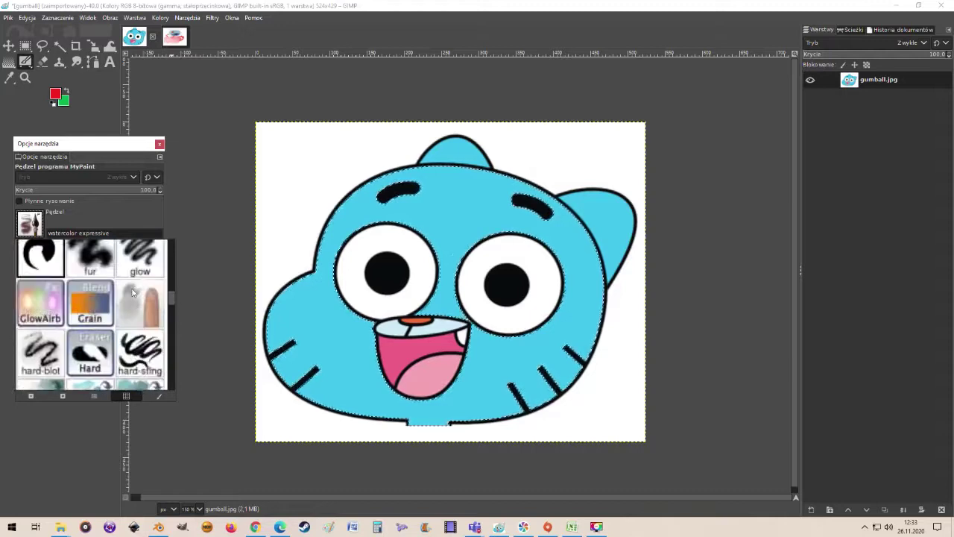
scroll(132, 292, up, 10)
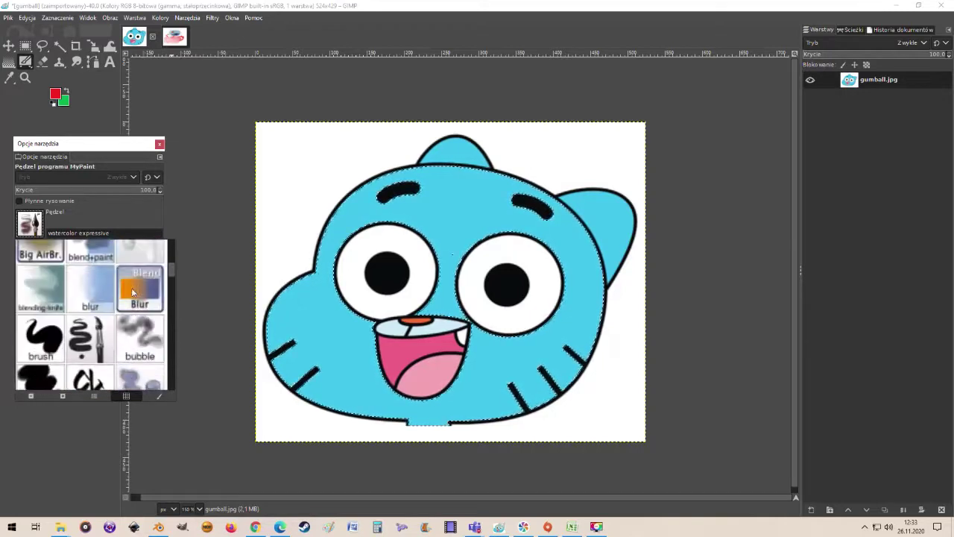
scroll(133, 292, up, 10)
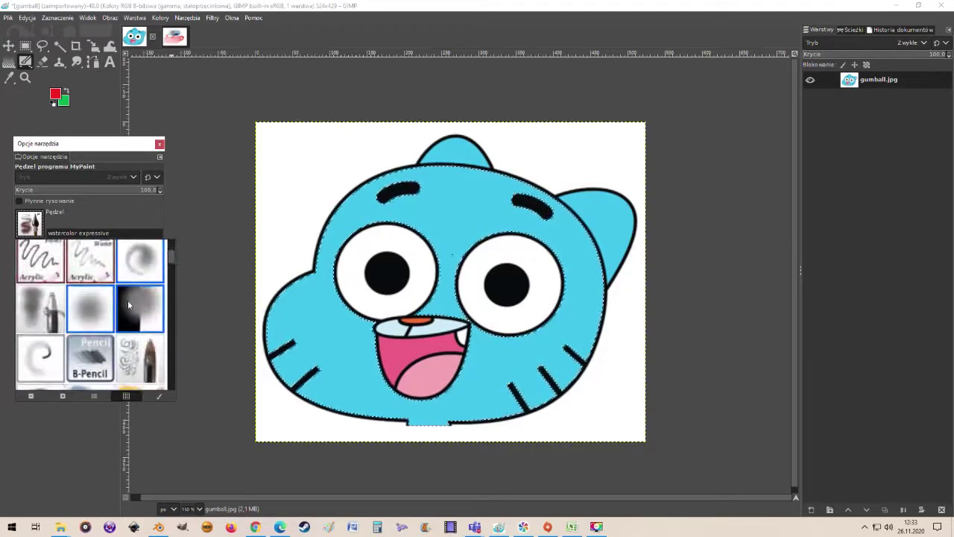
click(86, 322)
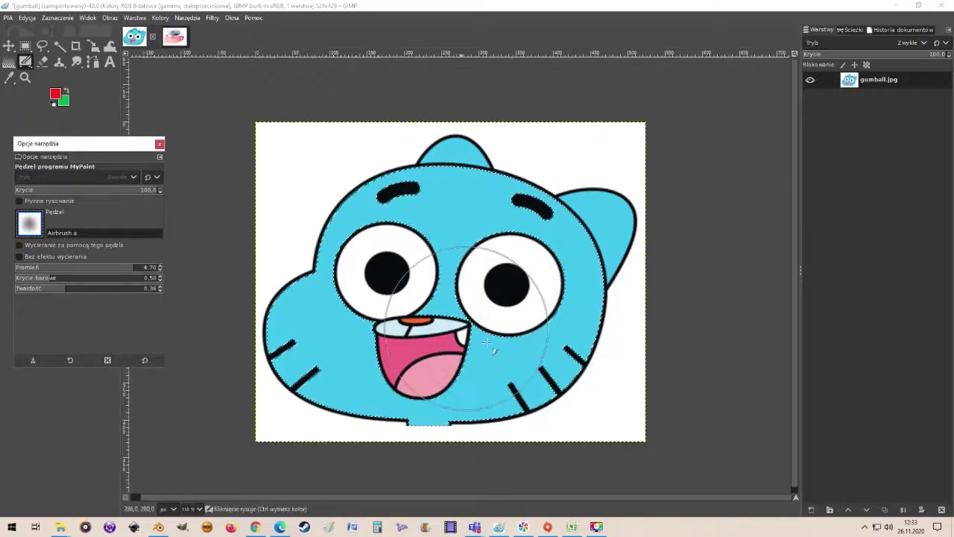
- Set the foreground colour to saturated blue and airbrush a shadow along the lower and right side of the selected face
click(56, 94)
drag(95, 131, 93, 114)
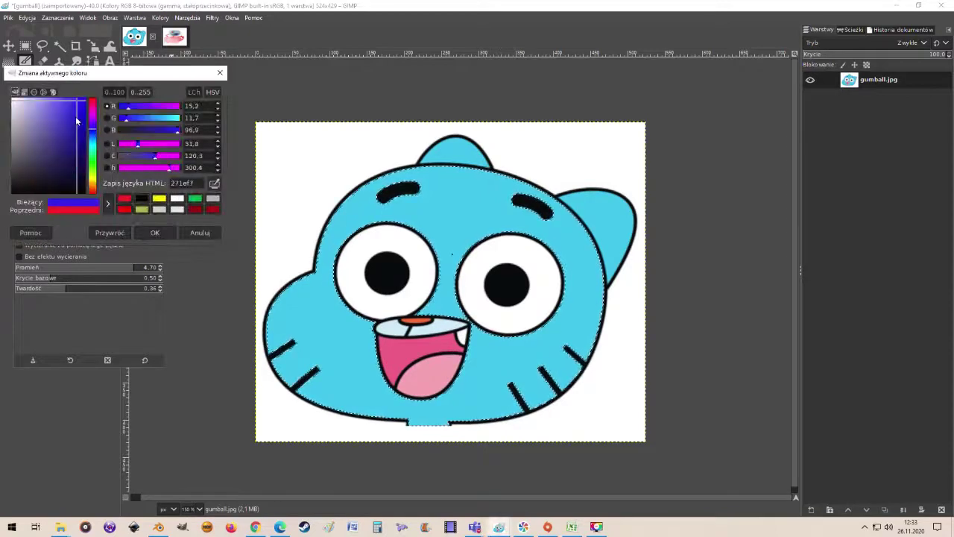
click(74, 101)
click(154, 233)
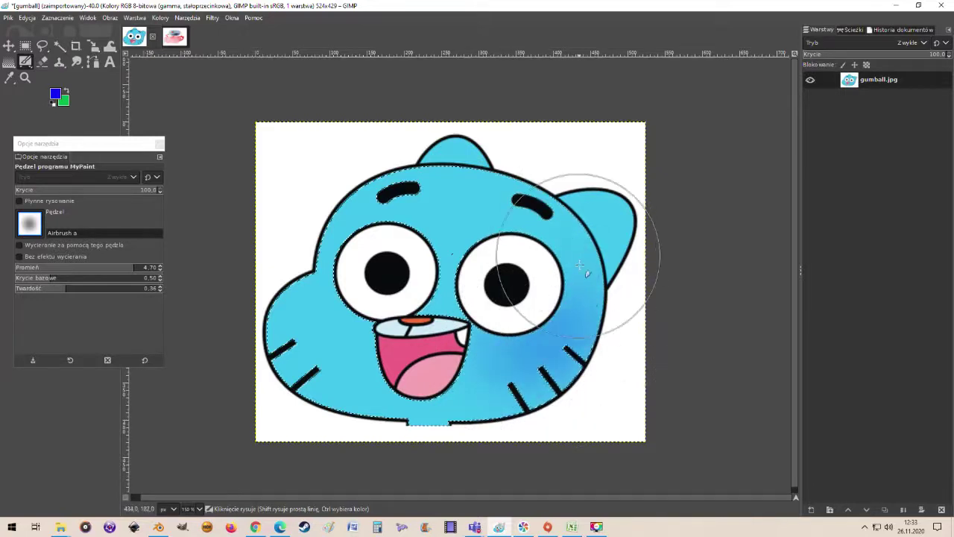
mouse_move(459, 402)
mouse_down()
mouse_move(537, 389)
mouse_move(574, 351)
mouse_move(508, 392)
mouse_move(422, 423)
mouse_up()
mouse_move(606, 336)
mouse_down()
mouse_move(613, 265)
mouse_move(580, 260)
mouse_move(594, 281)
mouse_move(574, 227)
mouse_move(582, 258)
mouse_move(563, 228)
mouse_move(571, 299)
mouse_up()
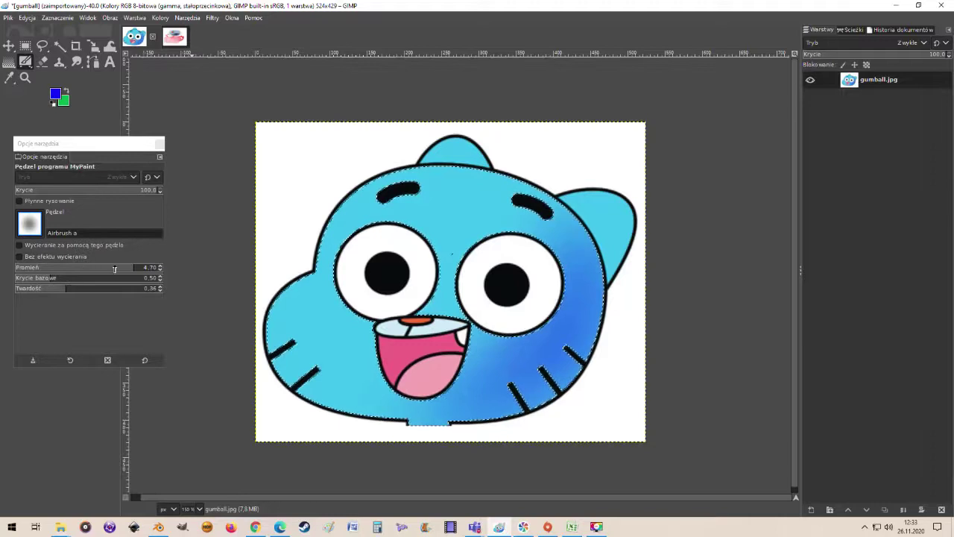
- Try a blue shadow stroke under the left eye with brush radius 2.82, and undo it
drag(120, 268, 99, 268)
click(347, 319)
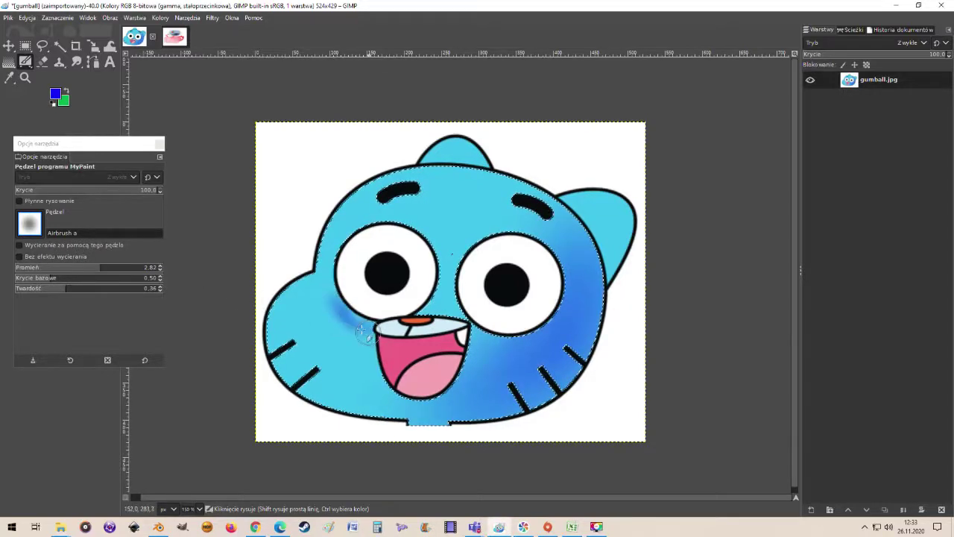
key(ctrl)
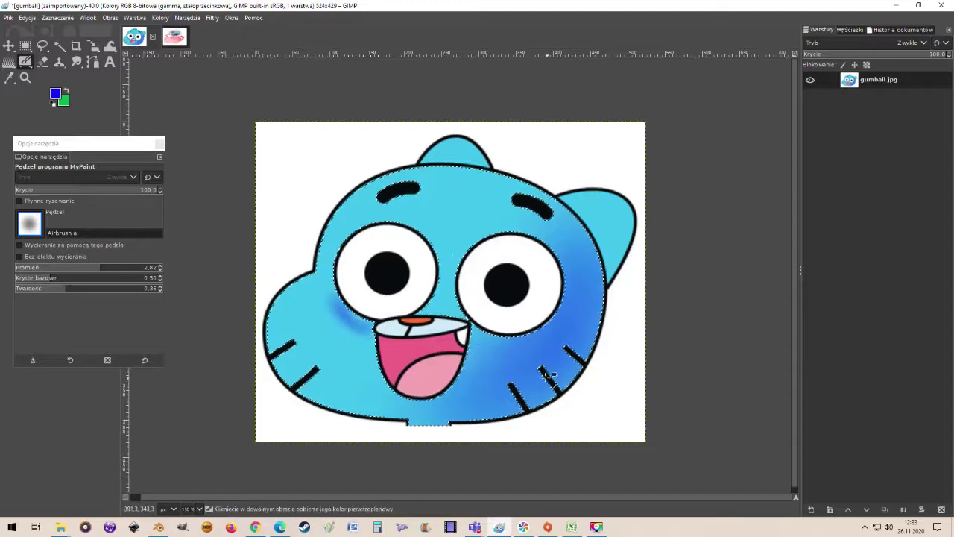
key(ctrl+z)
key(ctrl+z)
key(ctrl+z)
key(ctrl+z)
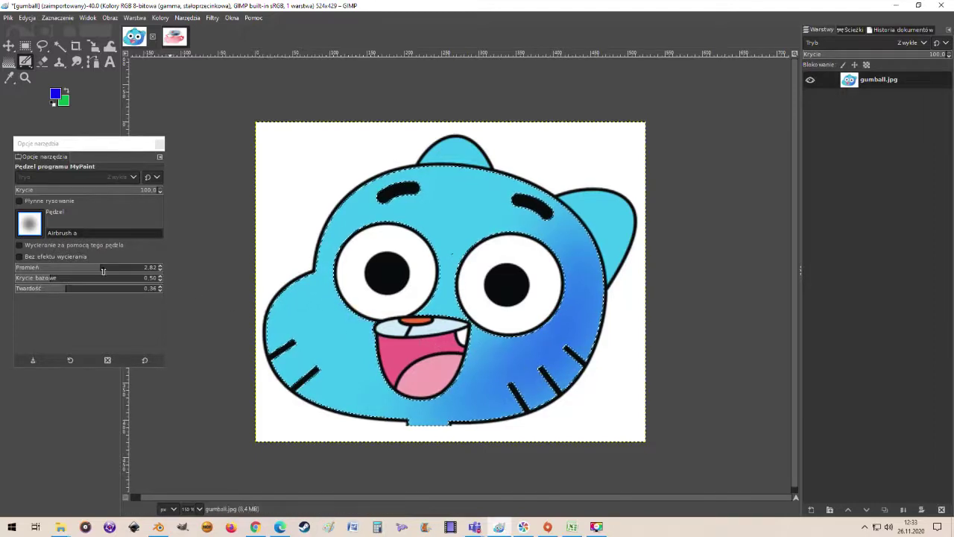
- Set the brush radius to 3.55 and airbrush blue shadows under the left eye, beside the mouth and between the eyes
drag(103, 271, 114, 270)
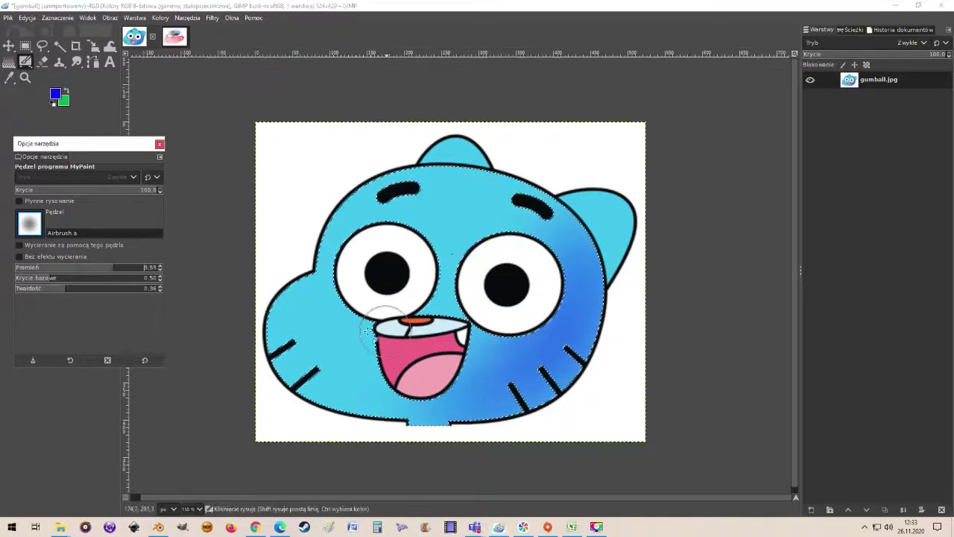
click(331, 313)
drag(335, 319, 366, 373)
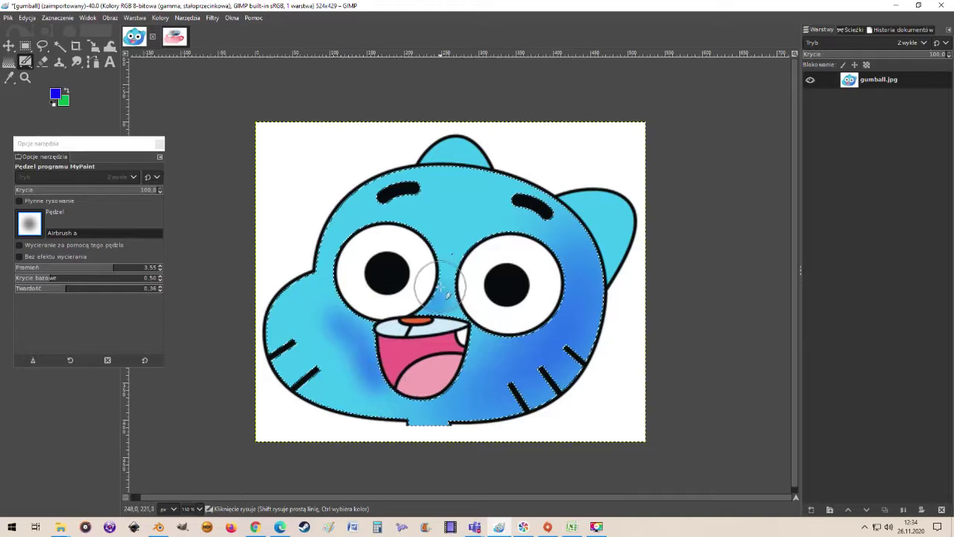
mouse_move(440, 286)
mouse_down()
mouse_move(428, 243)
mouse_move(413, 233)
mouse_move(432, 243)
mouse_move(429, 233)
mouse_move(408, 225)
mouse_move(494, 245)
mouse_up()
mouse_move(409, 225)
mouse_down()
mouse_move(393, 234)
mouse_move(451, 222)
mouse_up()
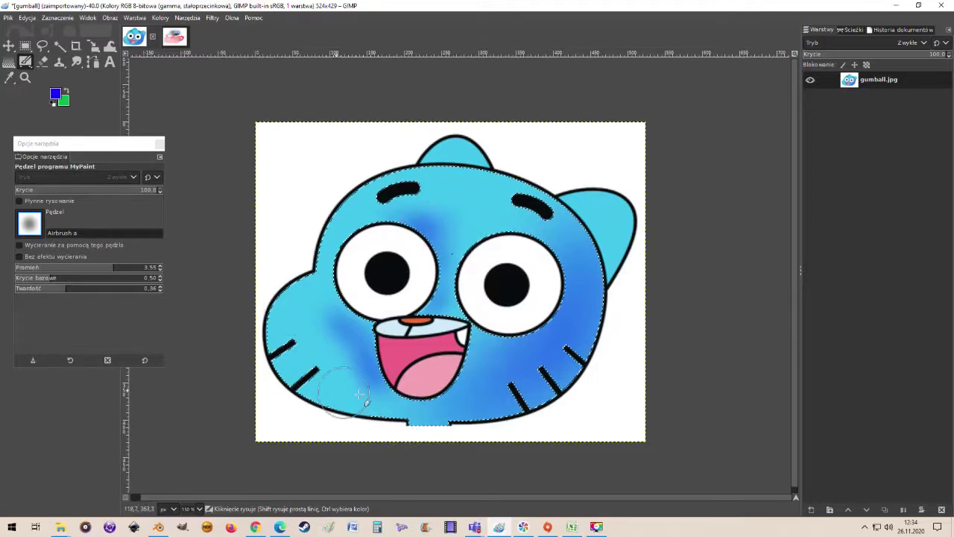
- Change the foreground colour to white and airbrush a highlight along the outer edge of the left cheek
click(58, 95)
click(13, 99)
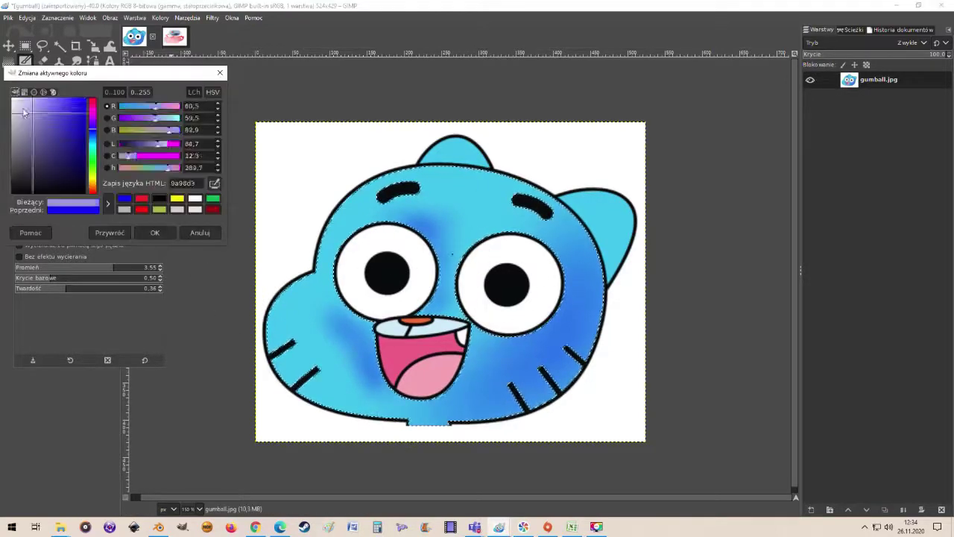
click(154, 234)
mouse_move(296, 283)
mouse_down()
mouse_move(280, 350)
mouse_move(291, 374)
mouse_move(274, 316)
mouse_move(266, 327)
mouse_move(298, 377)
mouse_move(272, 354)
mouse_move(322, 400)
mouse_move(279, 382)
mouse_move(335, 409)
mouse_up()
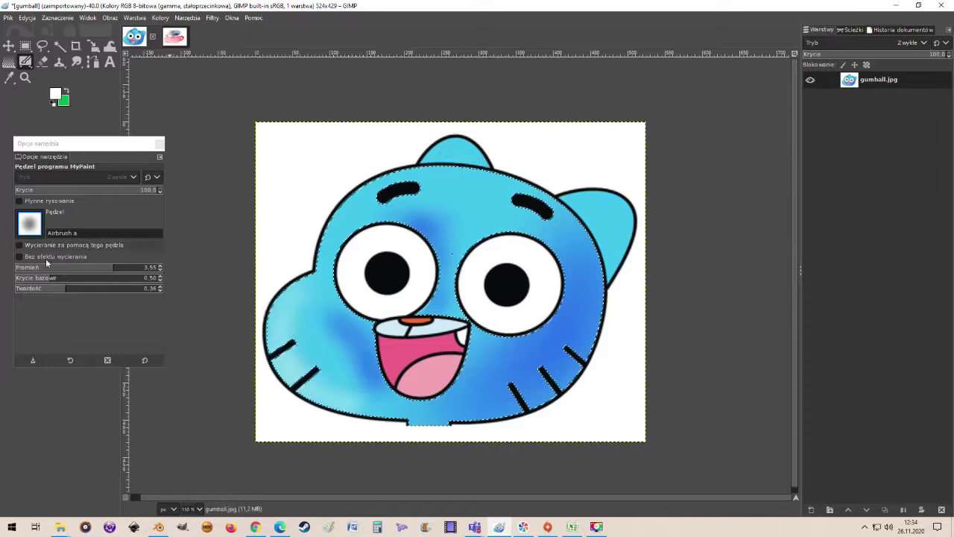
- Set the brush radius to 3.85 and strengthen the white highlight on the left cheek
click(119, 268)
drag(118, 269, 187, 277)
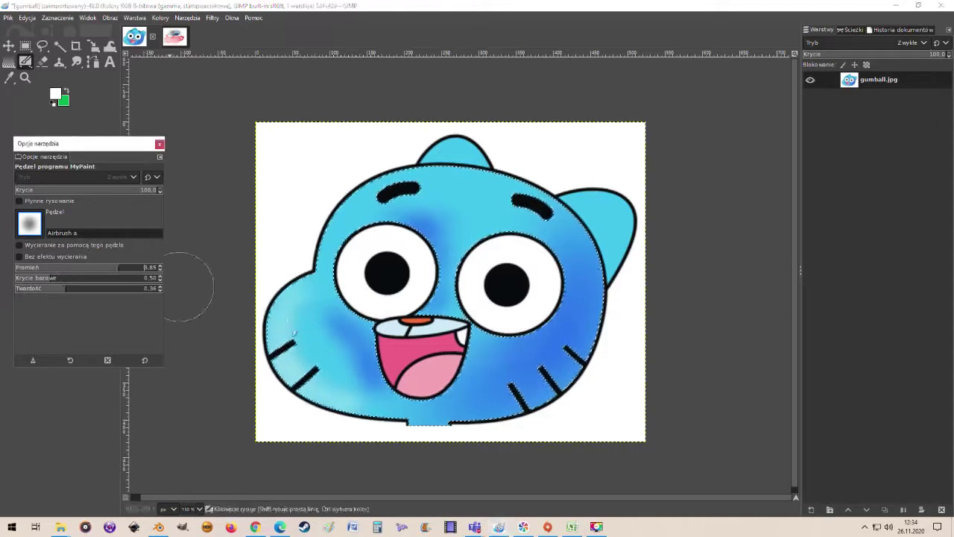
click(296, 367)
mouse_move(275, 329)
mouse_down()
mouse_move(301, 384)
mouse_move(333, 404)
mouse_move(315, 387)
mouse_move(362, 400)
mouse_up()
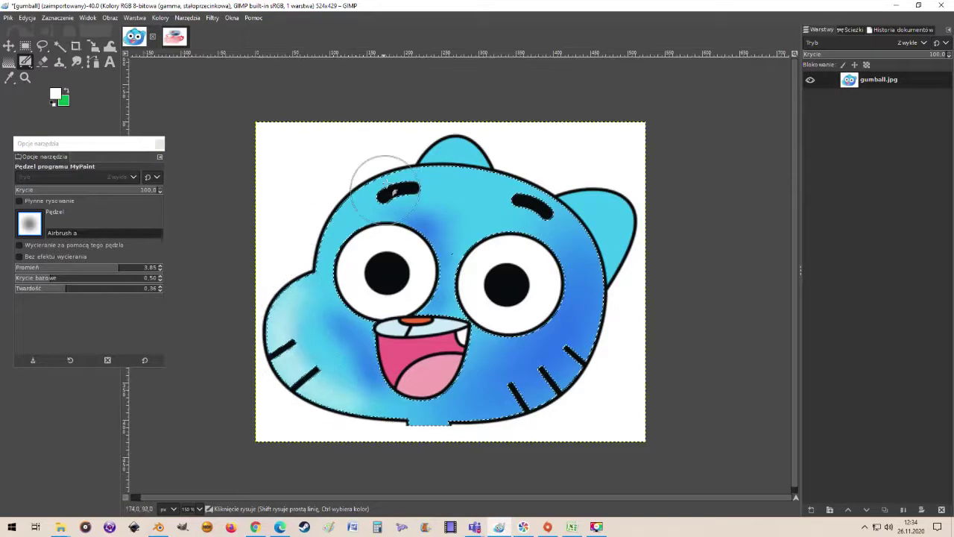